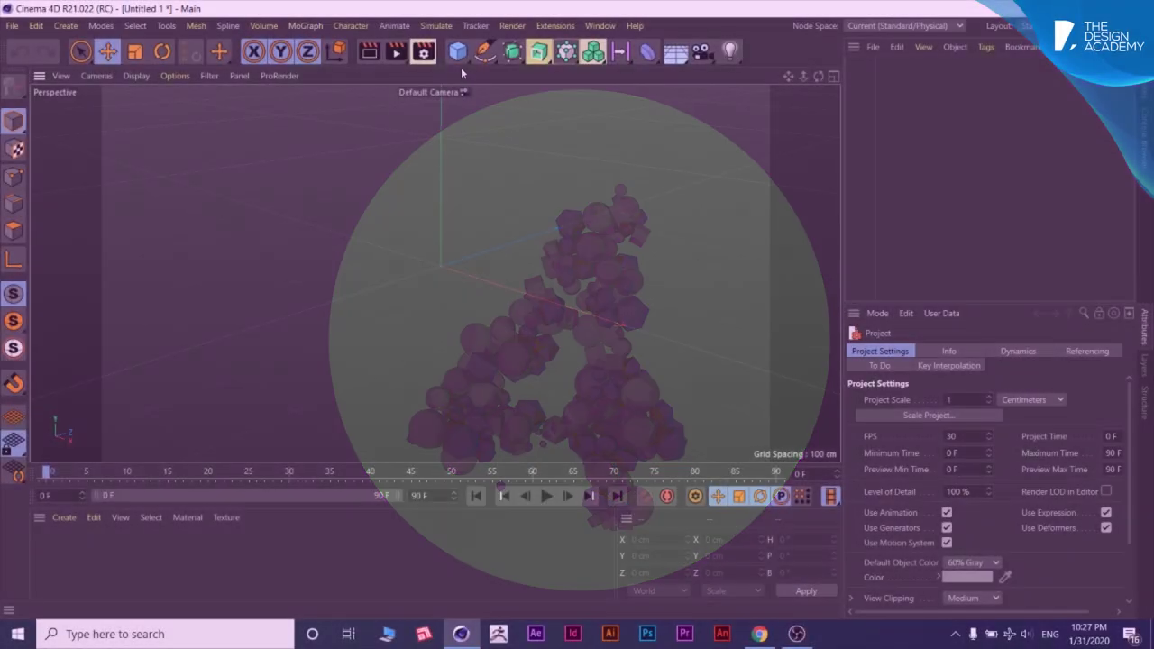
Step: Add a sphere, a platonic and a cube from the primitives palette
{"action": "left_click", "coordinate": [458, 53]}
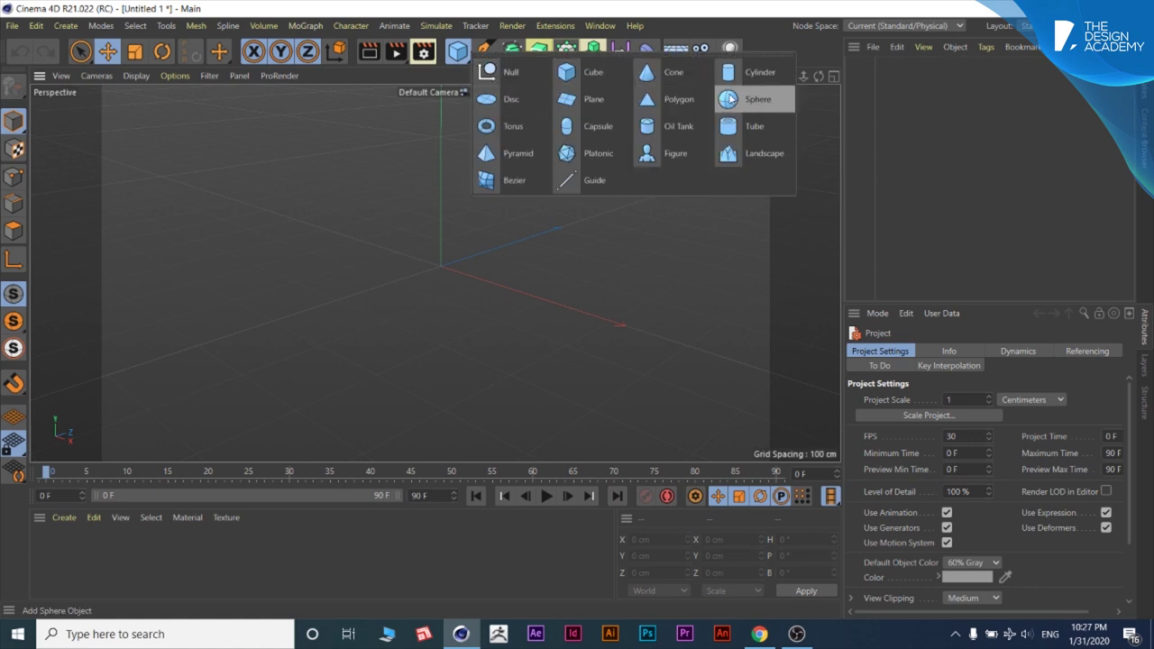
{"action": "left_click", "coordinate": [748, 99]}
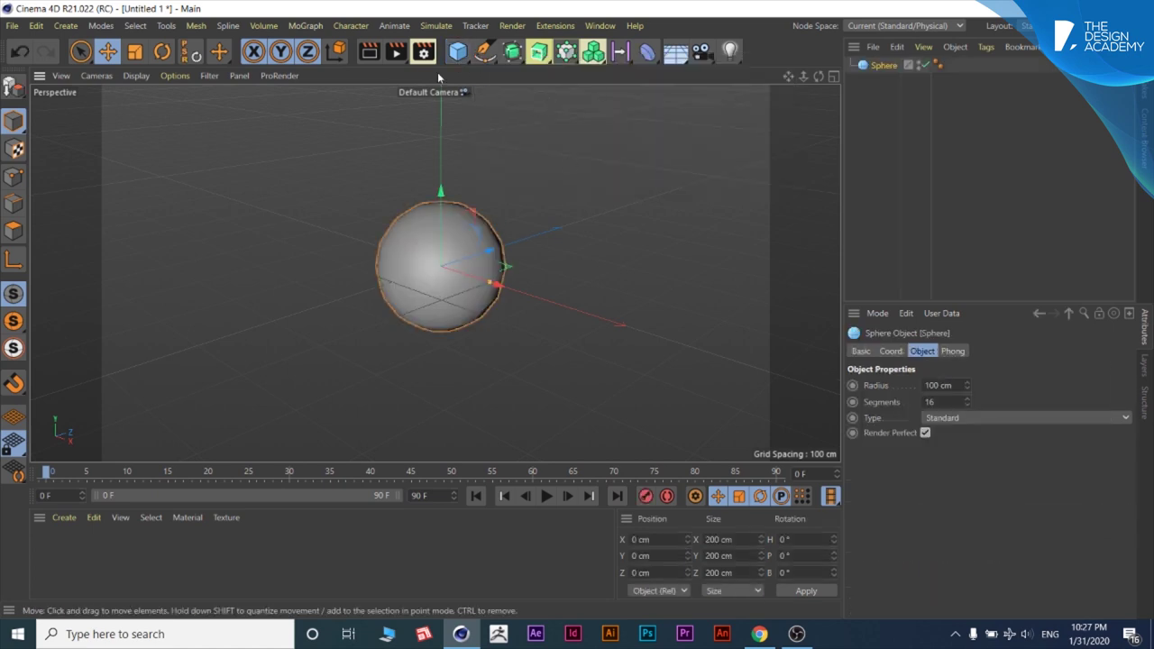
{"action": "left_click", "coordinate": [458, 53]}
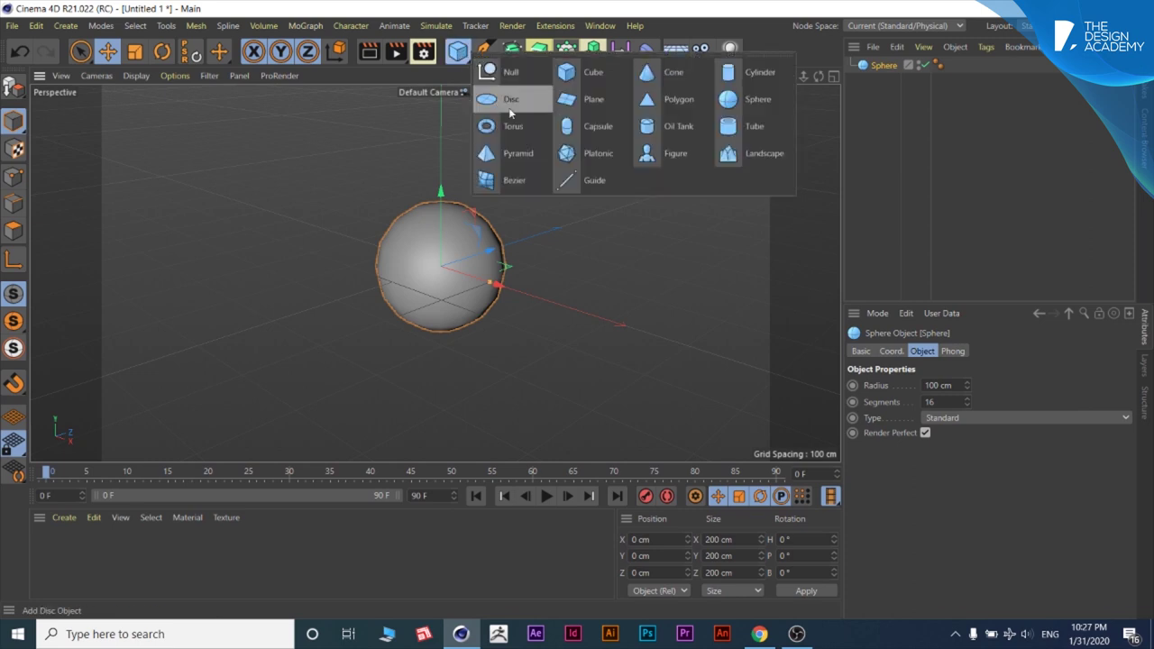
{"action": "left_click", "coordinate": [563, 154]}
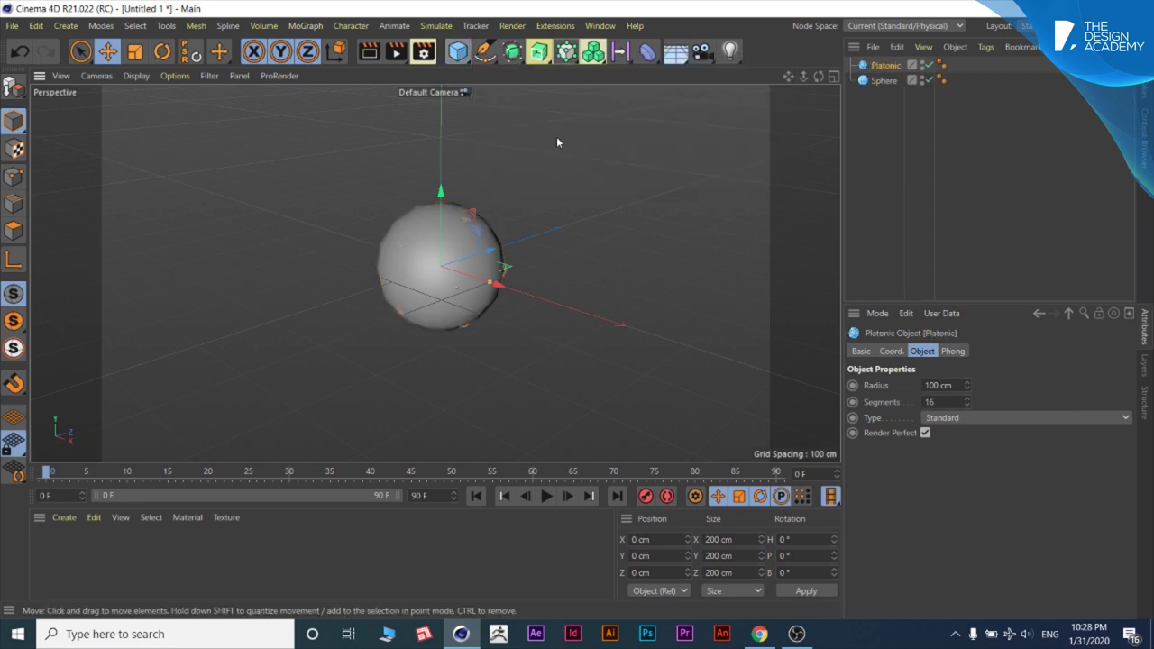
{"action": "left_click", "coordinate": [458, 51]}
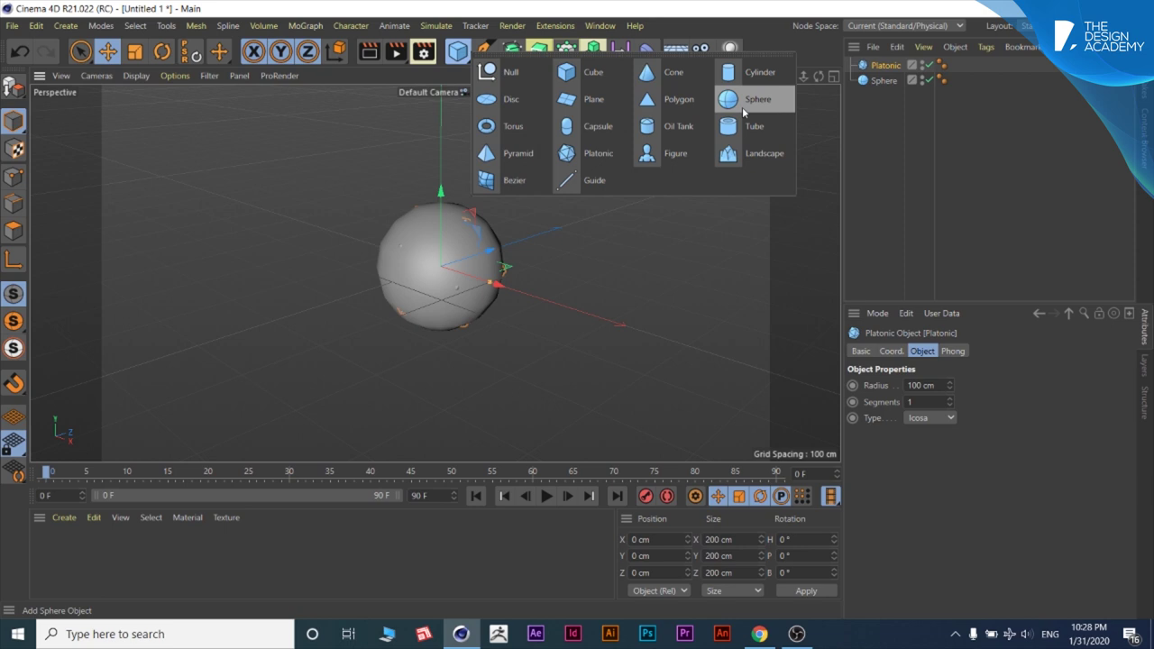
{"action": "left_click", "coordinate": [591, 74]}
Step: Move the cube to the lower right and the sphere up-right so the platonic shows
{"action": "left_click_drag", "start_coordinate": [440, 191], "coordinate": [518, 229]}
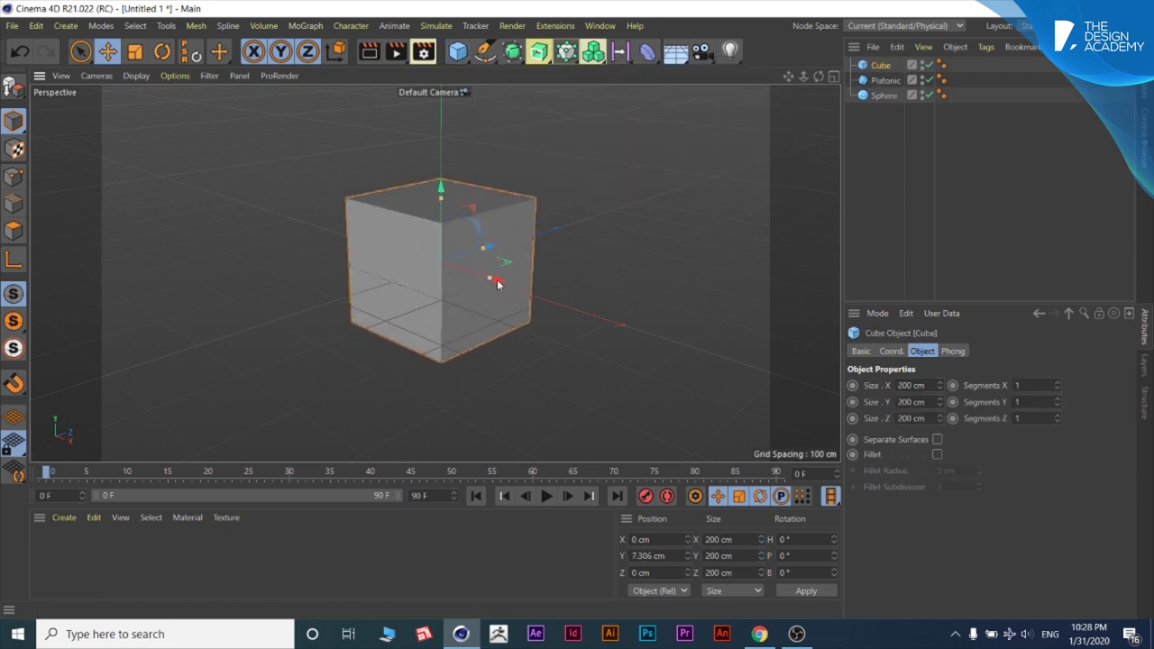
{"action": "left_click_drag", "start_coordinate": [489, 283], "coordinate": [552, 302]}
{"action": "key", "text": "ctrl+z"}
{"action": "mouse_move", "coordinate": [516, 222]}
{"action": "left_mouse_down"}
{"action": "mouse_move", "coordinate": [739, 281]}
{"action": "mouse_move", "coordinate": [729, 296]}
{"action": "mouse_move", "coordinate": [823, 330]}
{"action": "left_mouse_up"}
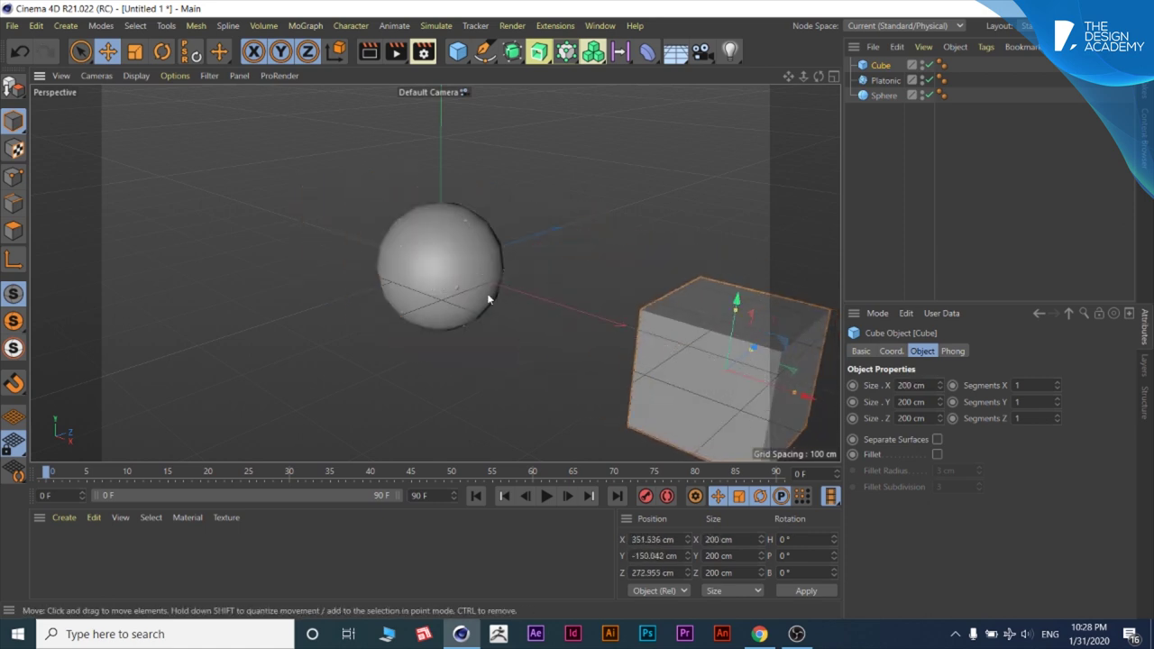
{"action": "left_click_drag", "start_coordinate": [439, 254], "coordinate": [407, 245]}
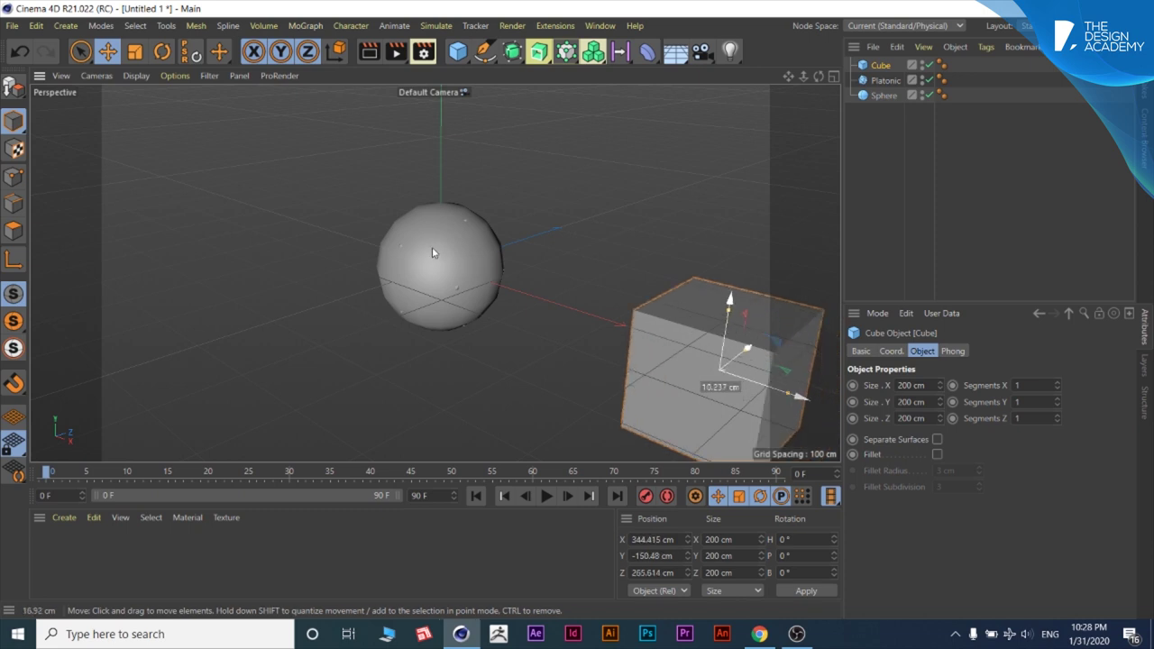
{"action": "left_click", "coordinate": [407, 245]}
{"action": "left_click_drag", "start_coordinate": [453, 220], "coordinate": [624, 184]}
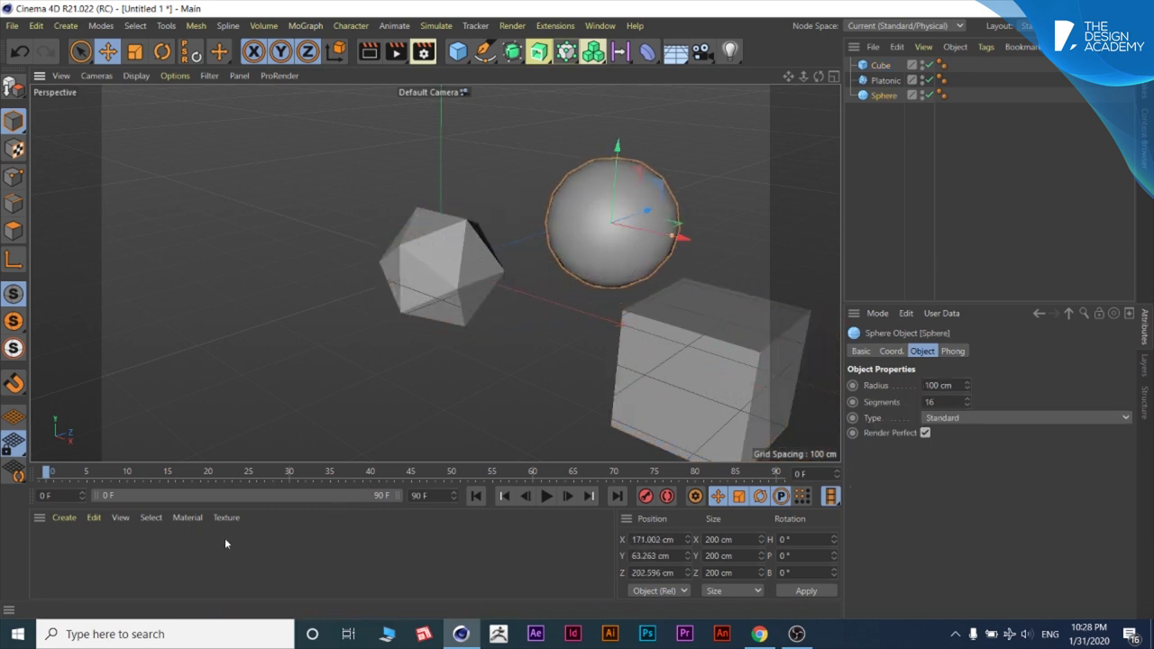
{"action": "left_click", "coordinate": [69, 556]}
Step: Create a new material with Color disabled and a GGX layer replacing Default Specular
{"action": "double_click", "coordinate": [69, 556]}
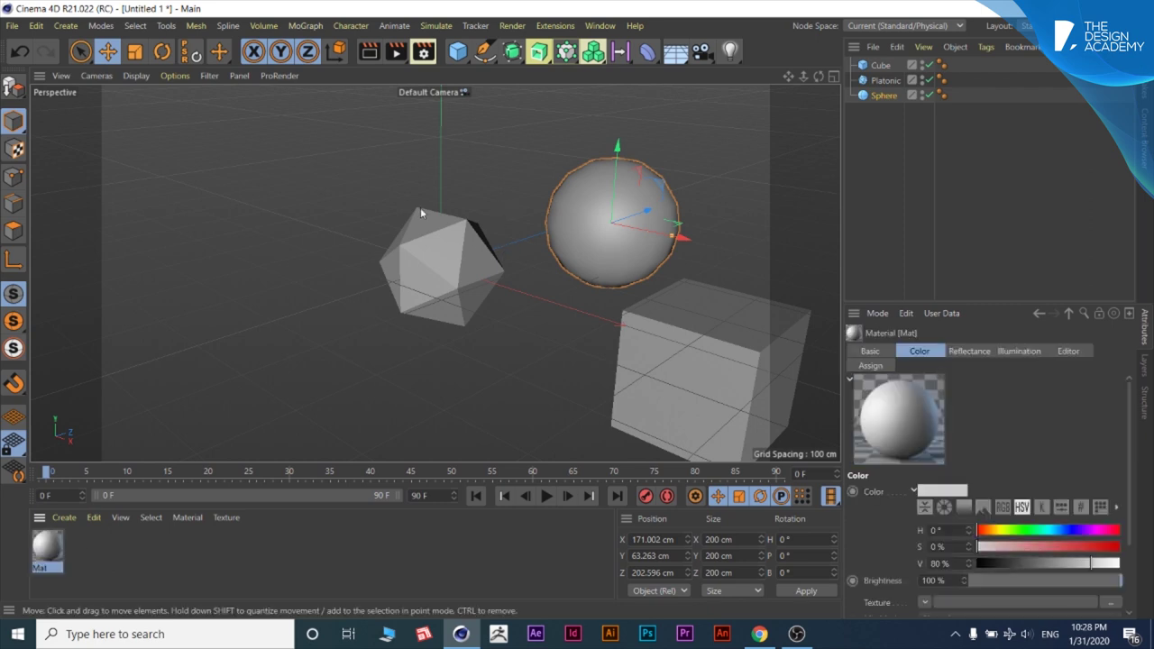
{"action": "double_click", "coordinate": [47, 547]}
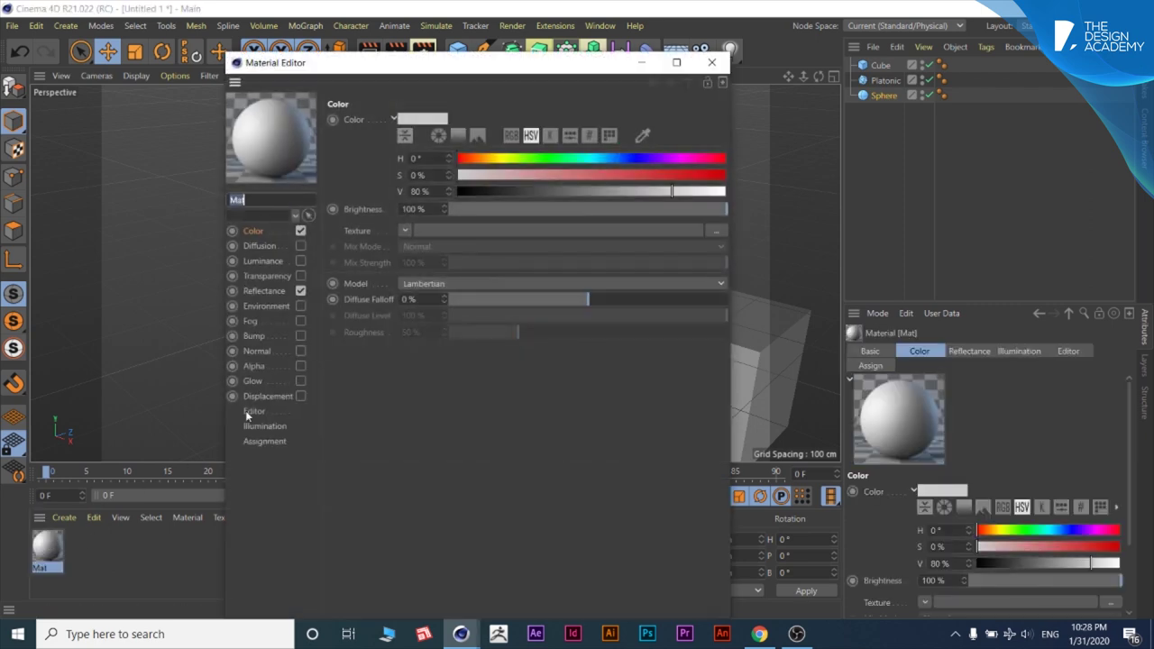
{"action": "left_click", "coordinate": [301, 231]}
{"action": "left_click", "coordinate": [271, 291]}
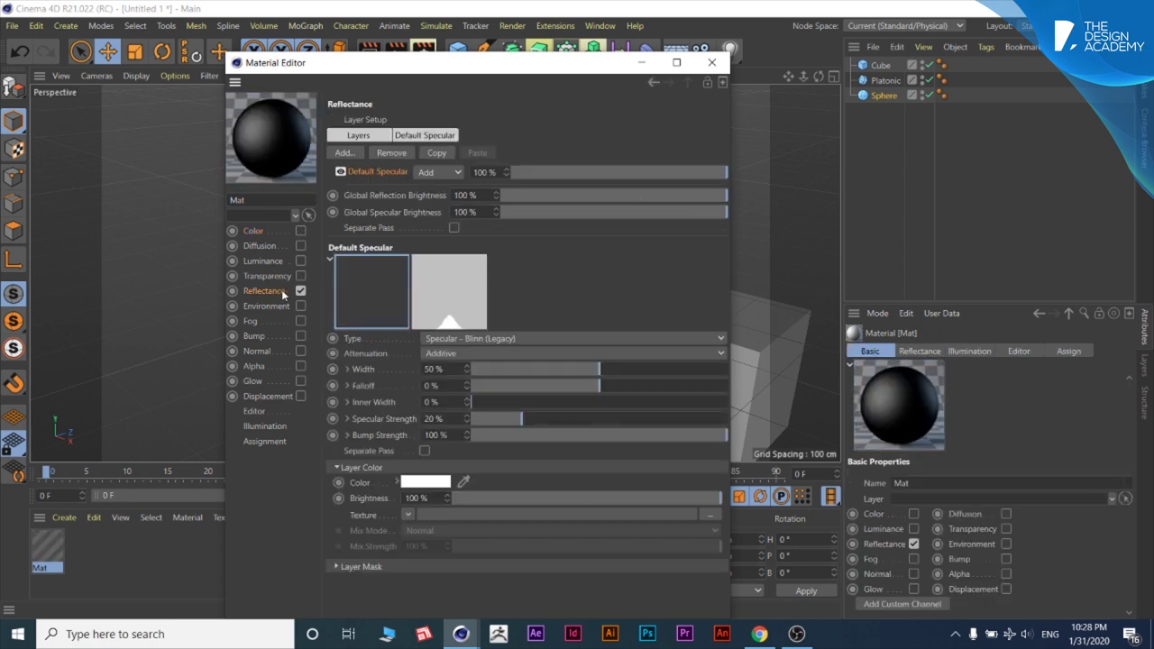
{"action": "left_click", "coordinate": [391, 153]}
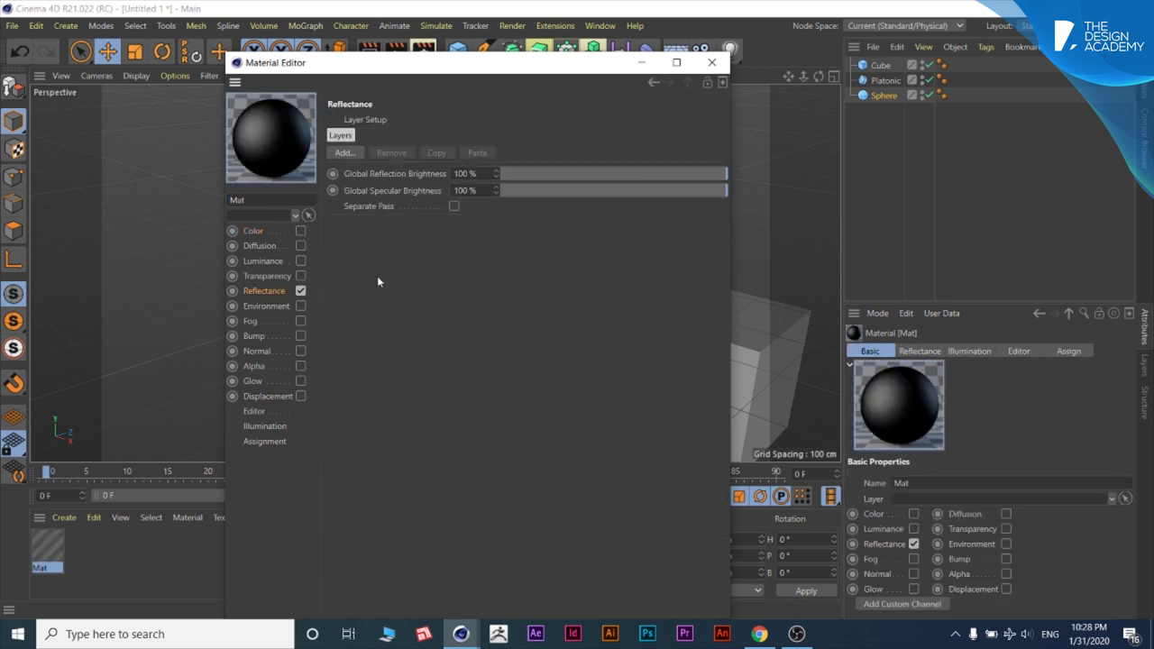
{"action": "left_click", "coordinate": [344, 152]}
{"action": "left_click", "coordinate": [401, 172]}
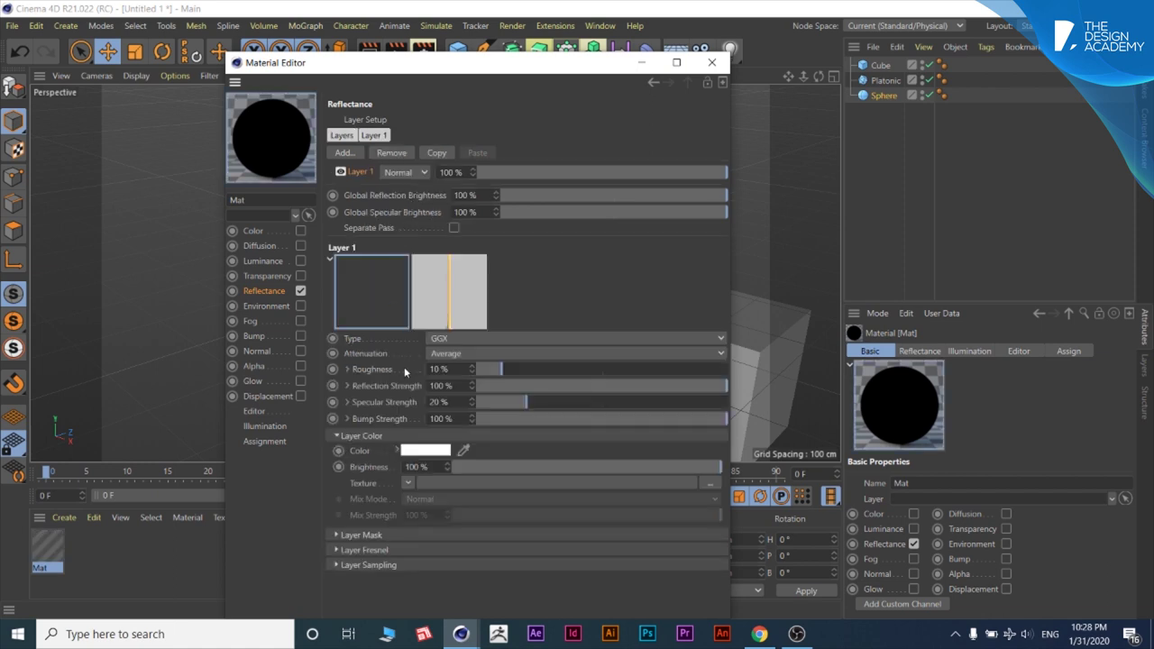
Step: Set the GGX layer's colour texture to a Colorizer shader
{"action": "left_click", "coordinate": [431, 450]}
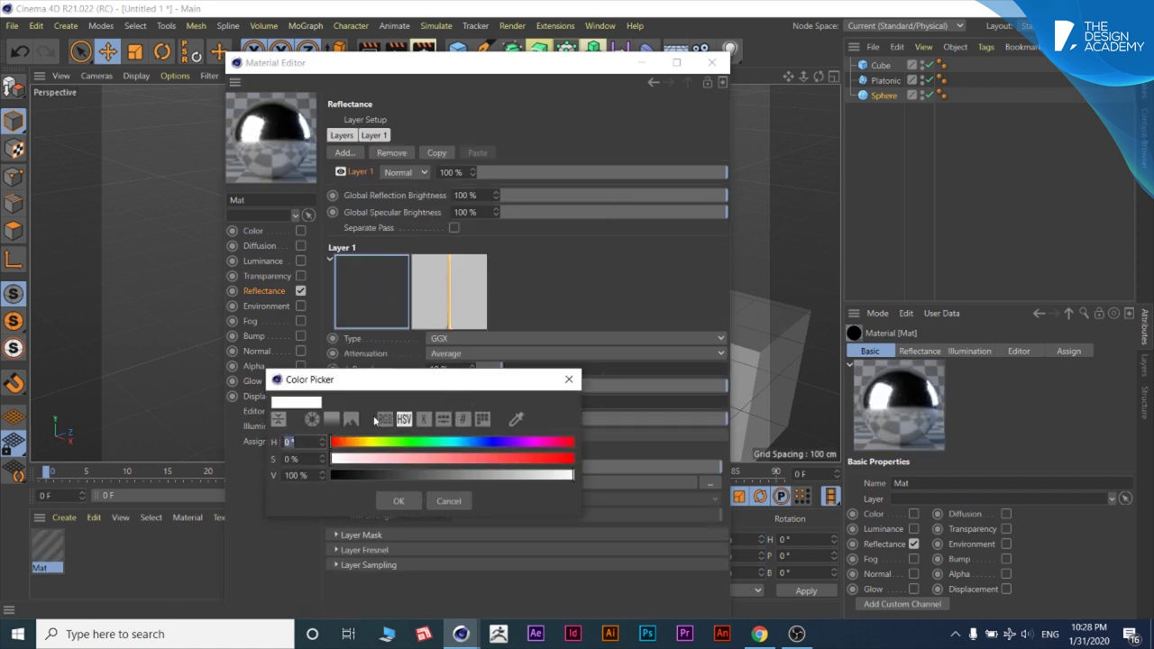
{"action": "left_click", "coordinate": [569, 379]}
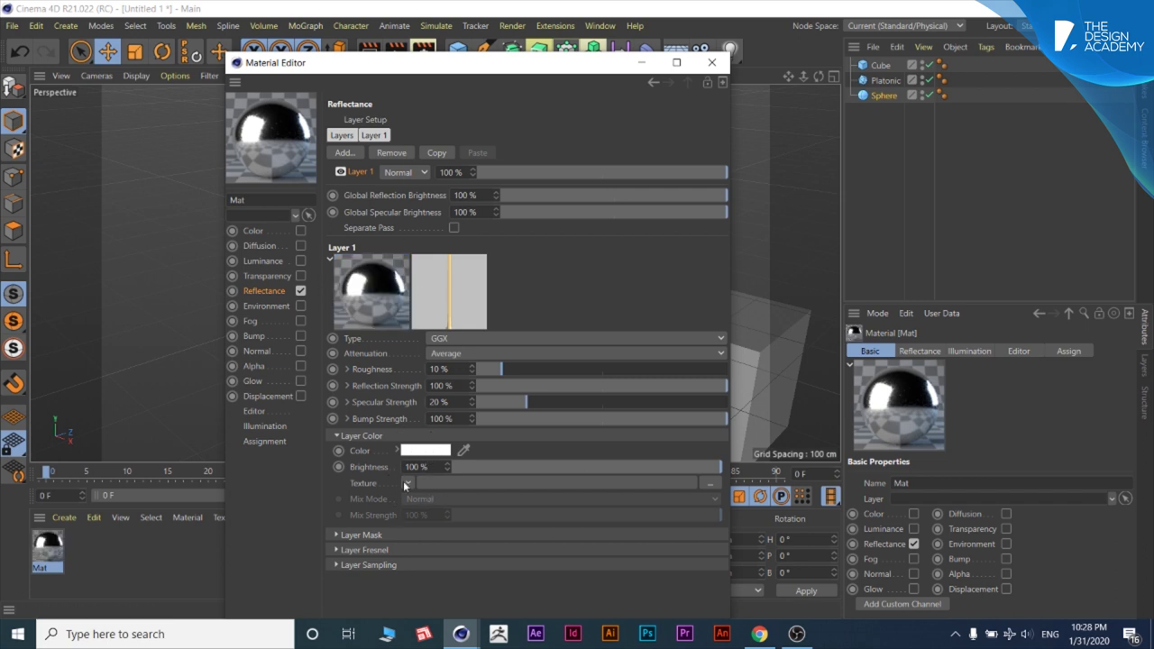
{"action": "left_click", "coordinate": [405, 484]}
{"action": "left_click", "coordinate": [440, 295]}
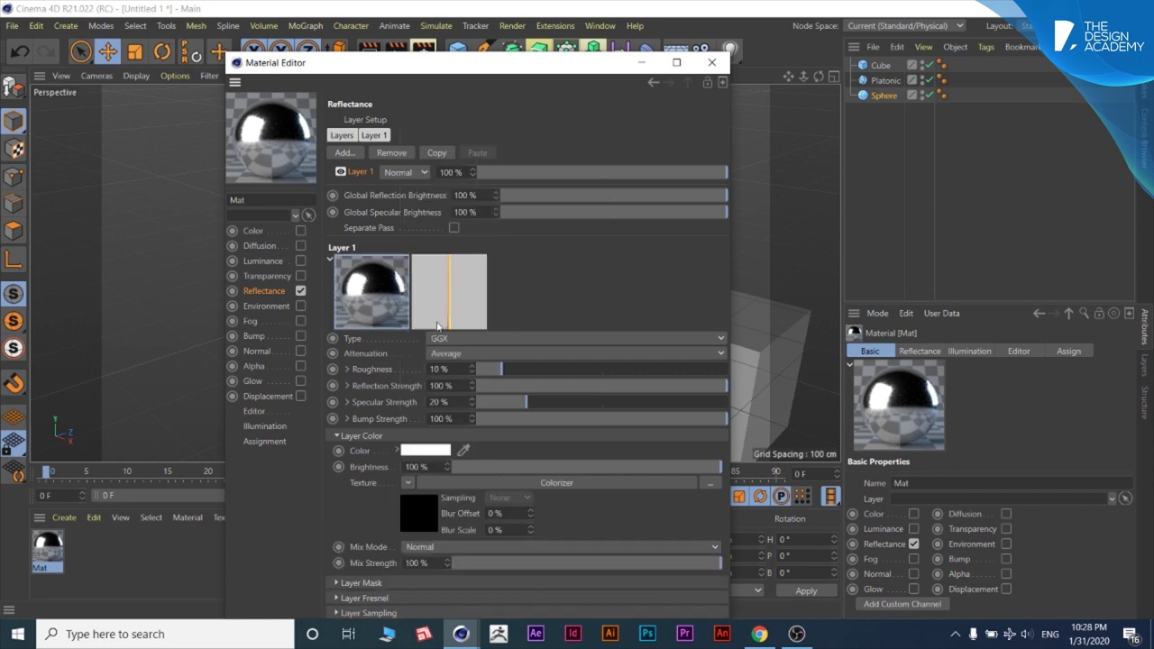
Step: Turn the Colorizer's dark gradient knot into a bright yellow-orange at 84% saturation
{"action": "left_click", "coordinate": [417, 509]}
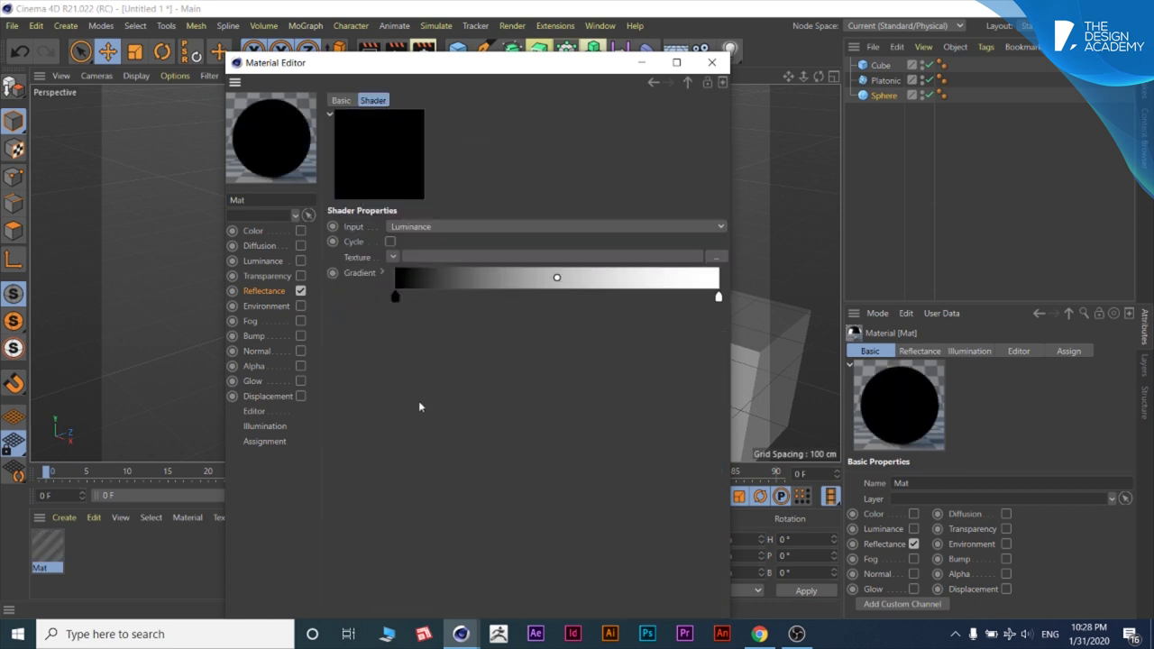
{"action": "double_click", "coordinate": [394, 298]}
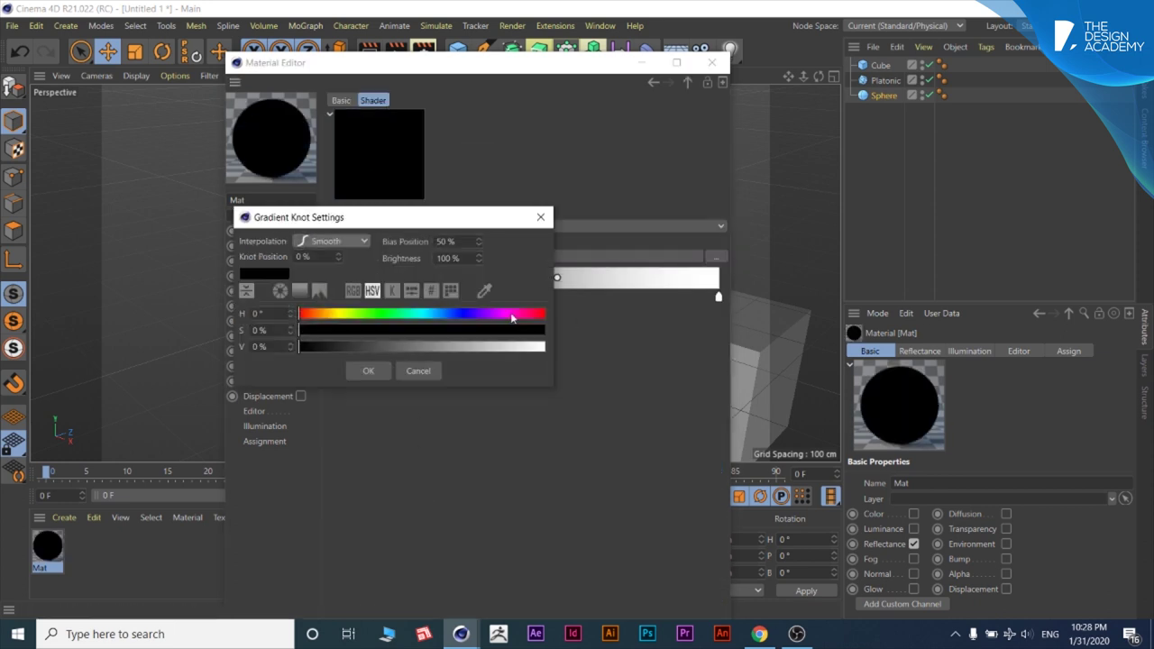
{"action": "mouse_move", "coordinate": [328, 317]}
{"action": "left_mouse_down"}
{"action": "mouse_move", "coordinate": [336, 314]}
{"action": "mouse_move", "coordinate": [315, 317]}
{"action": "left_mouse_up"}
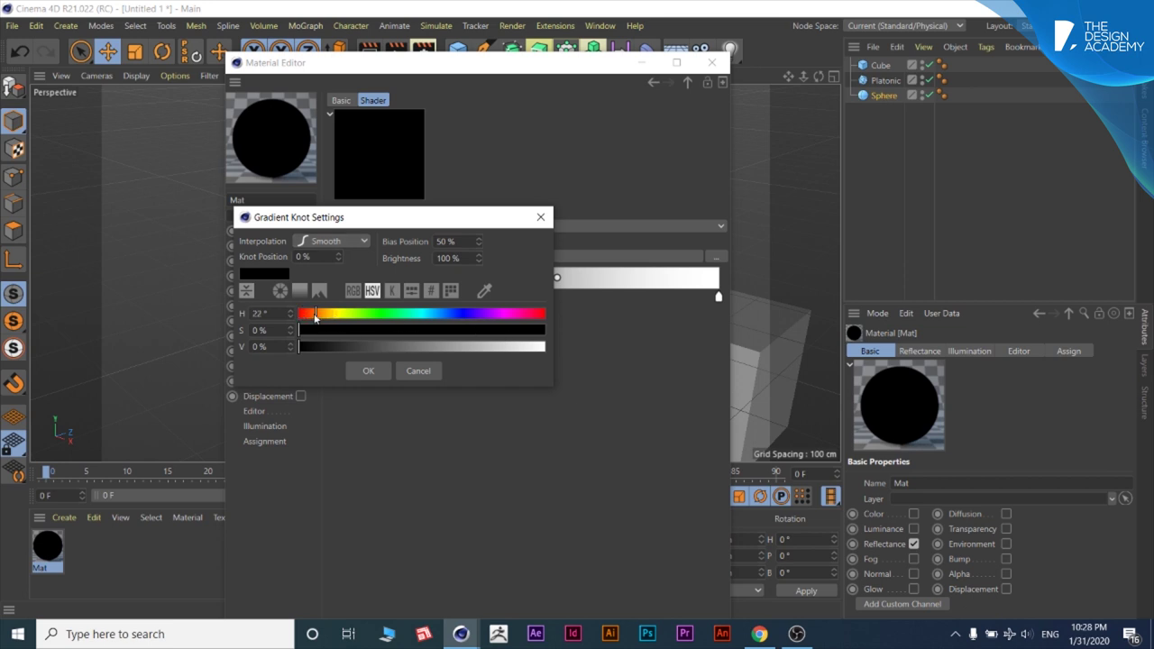
{"action": "left_click", "coordinate": [408, 376]}
{"action": "double_click", "coordinate": [394, 298]}
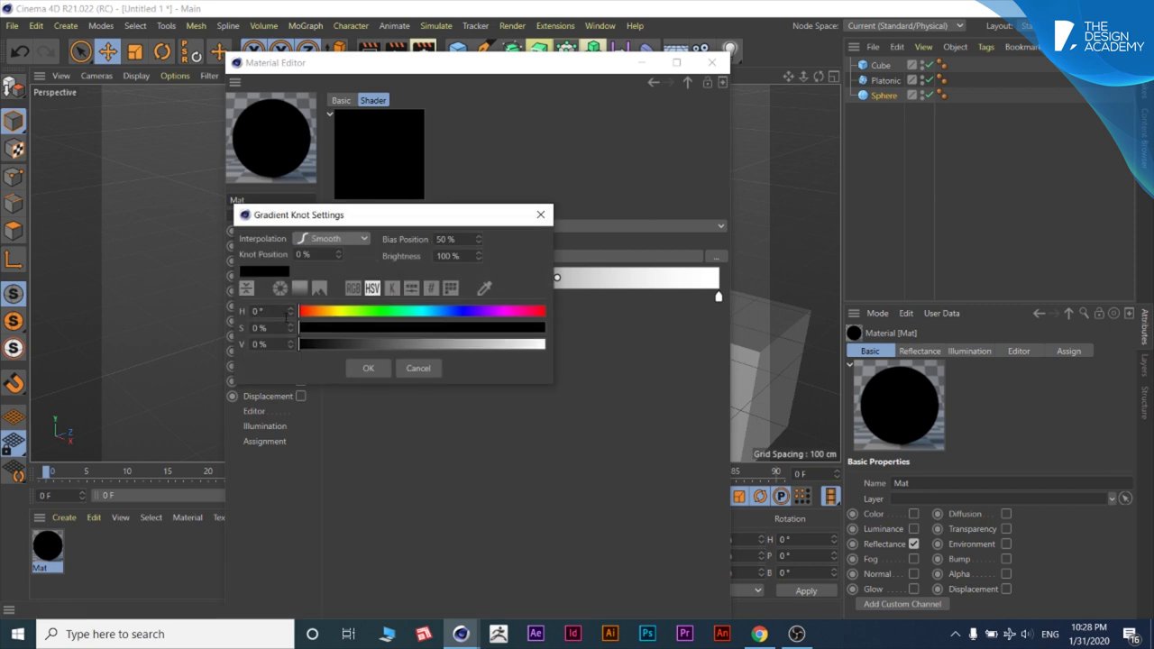
{"action": "left_click_drag", "start_coordinate": [302, 329], "coordinate": [543, 336]}
{"action": "left_click_drag", "start_coordinate": [416, 349], "coordinate": [538, 347]}
{"action": "left_click", "coordinate": [332, 313]}
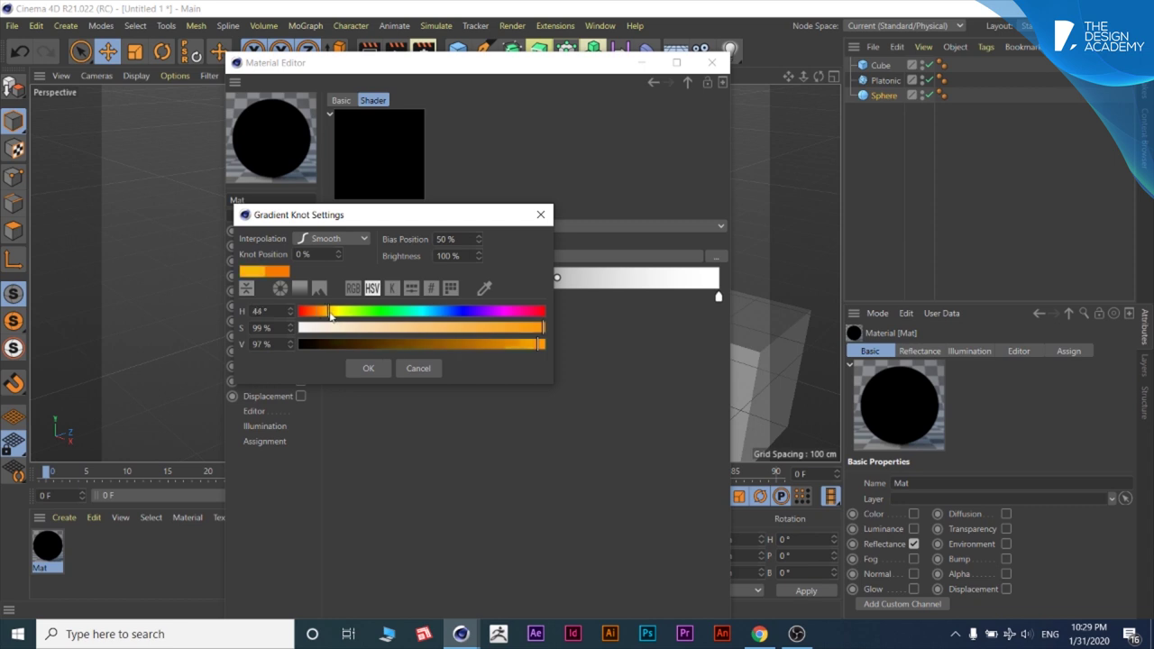
{"action": "left_click", "coordinate": [505, 328]}
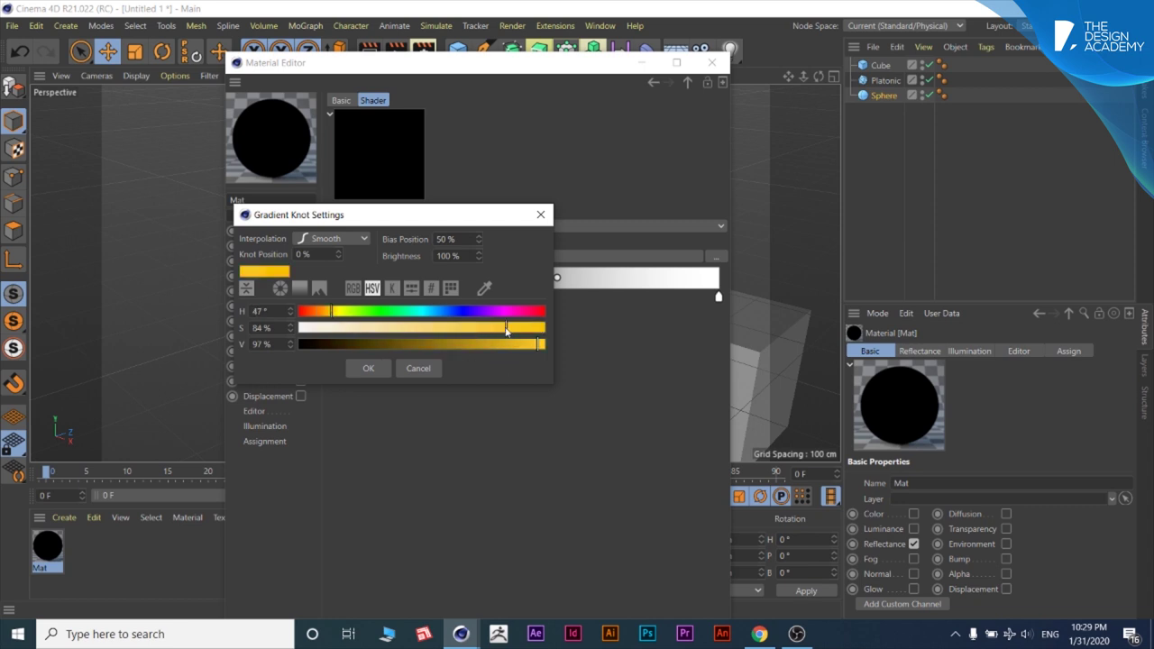
{"action": "left_click", "coordinate": [369, 369]}
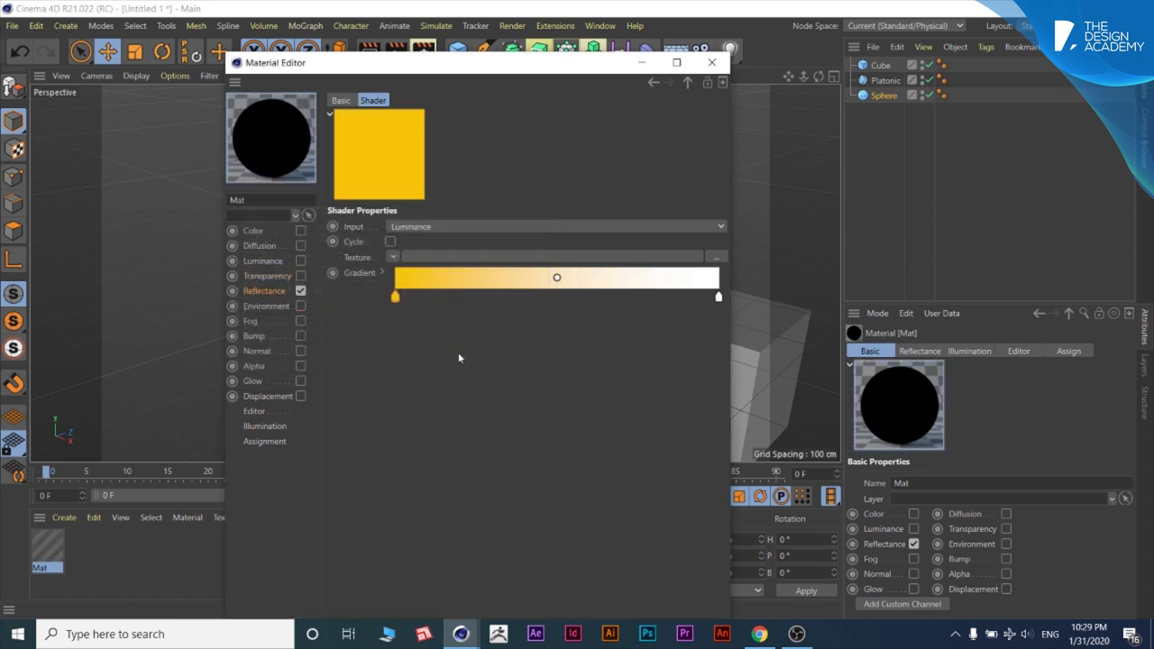
Step: Apply the gold material Mat to the cube
{"action": "left_click", "coordinate": [712, 62]}
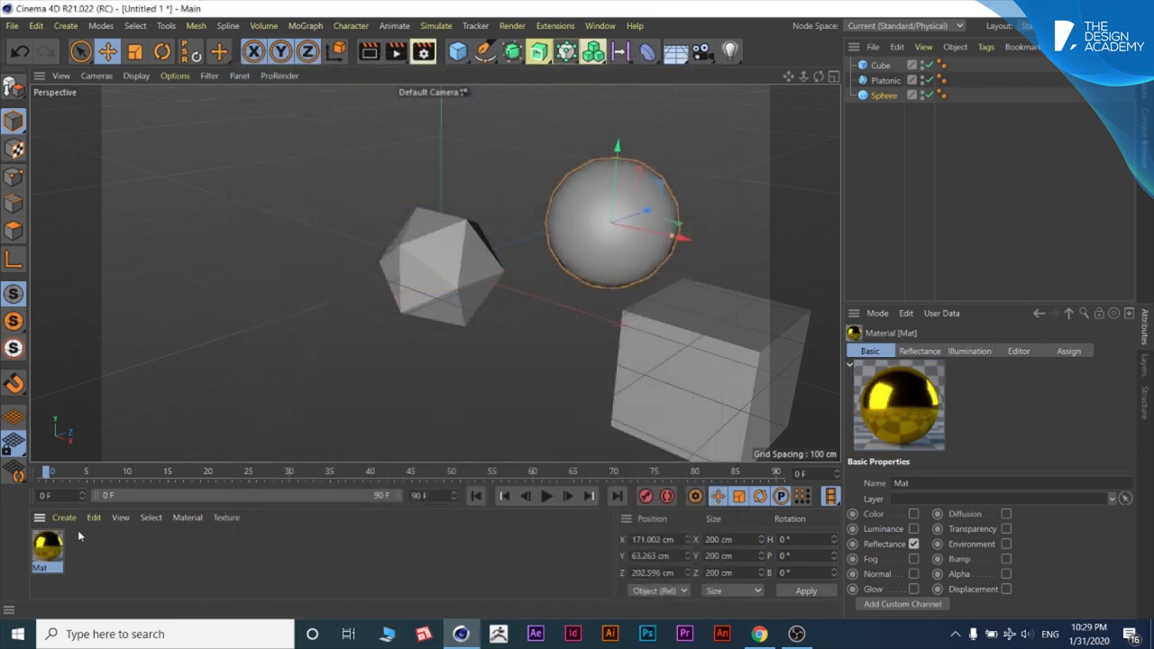
{"action": "left_click_drag", "start_coordinate": [56, 548], "coordinate": [798, 214]}
{"action": "left_click_drag", "start_coordinate": [878, 68], "coordinate": [880, 67]}
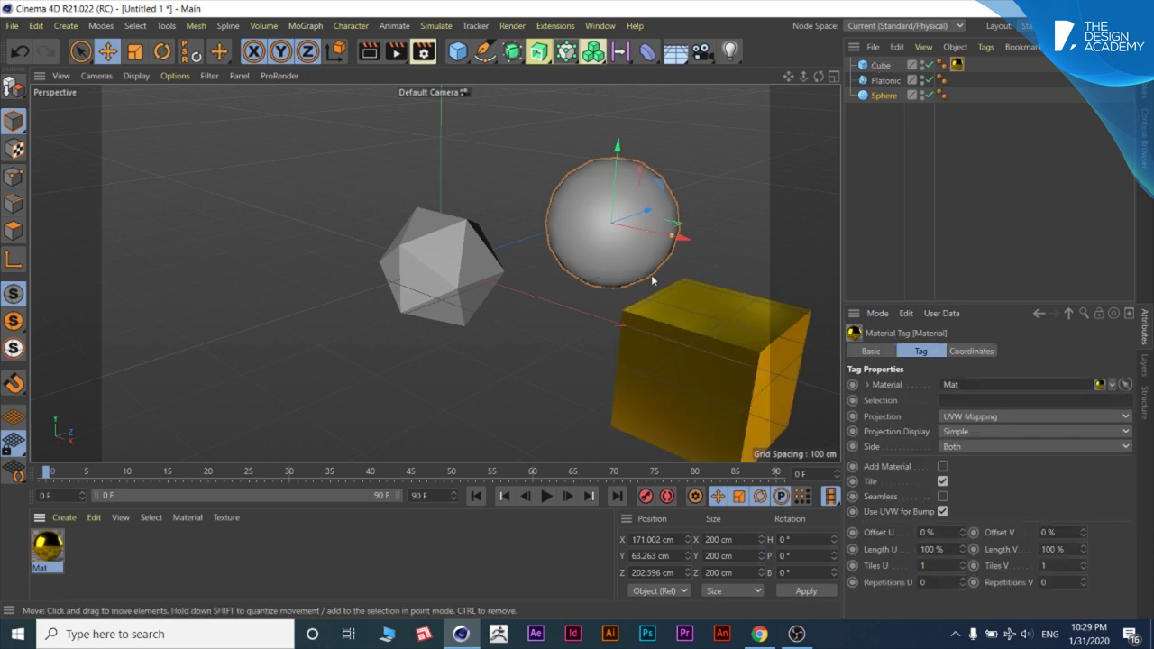
Step: Create Mat.1 with Color off and a GGX layer replacing Default Specular
{"action": "left_click", "coordinate": [108, 551]}
{"action": "double_click", "coordinate": [108, 551]}
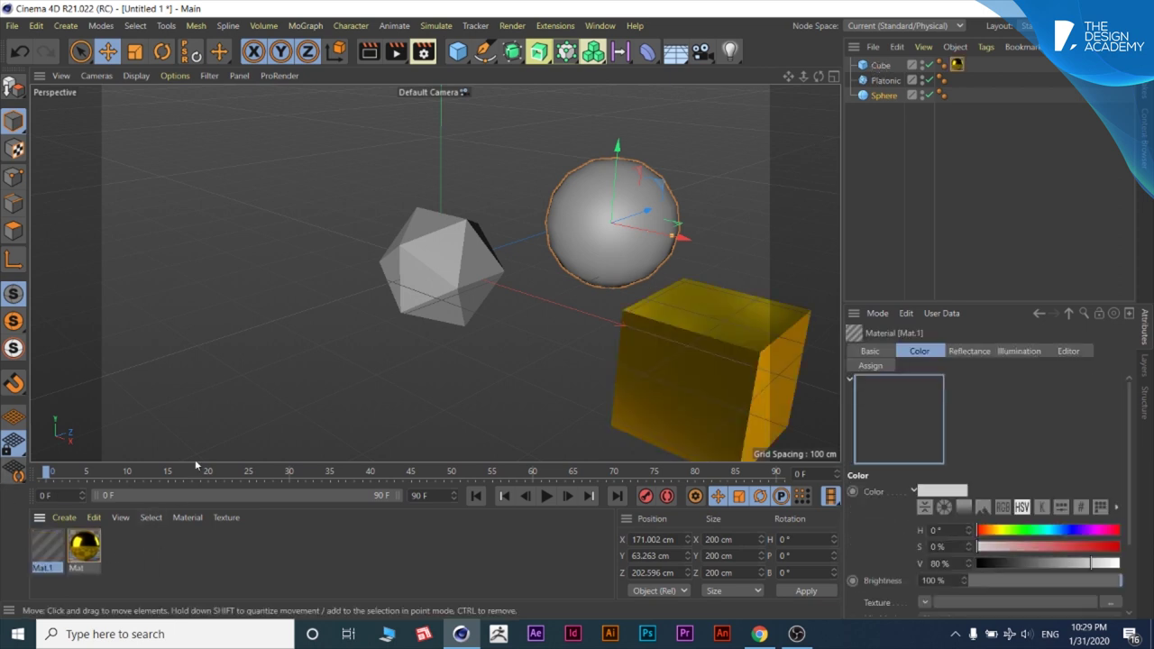
{"action": "double_click", "coordinate": [58, 548]}
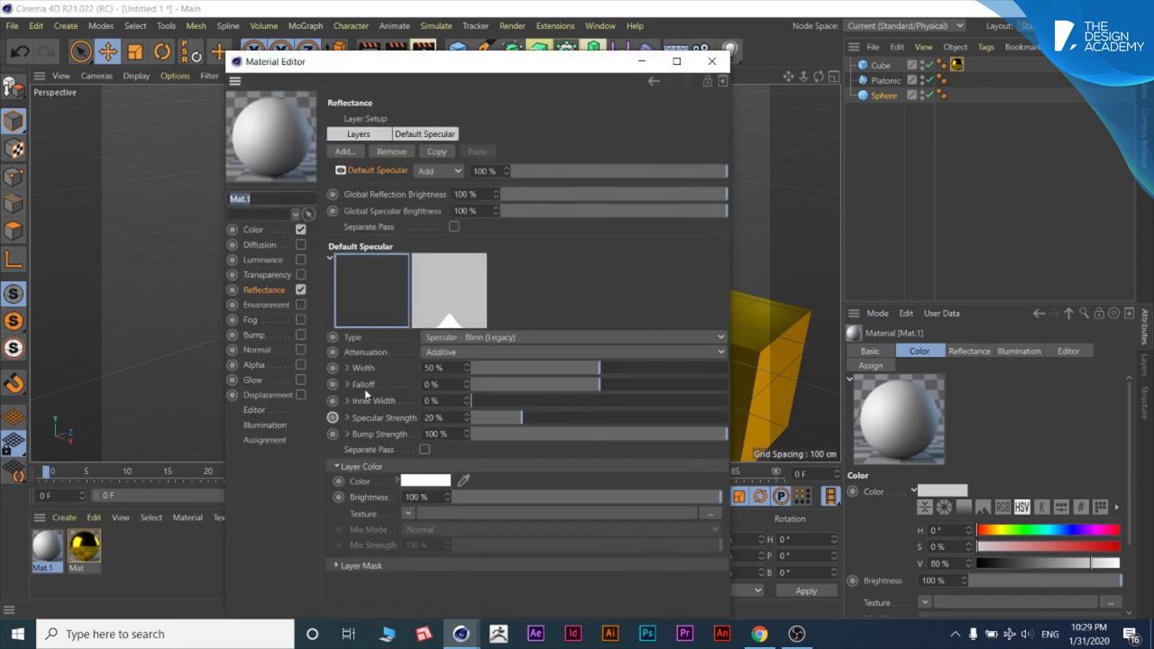
{"action": "left_click", "coordinate": [393, 152]}
{"action": "left_click", "coordinate": [300, 229]}
{"action": "left_click", "coordinate": [347, 151]}
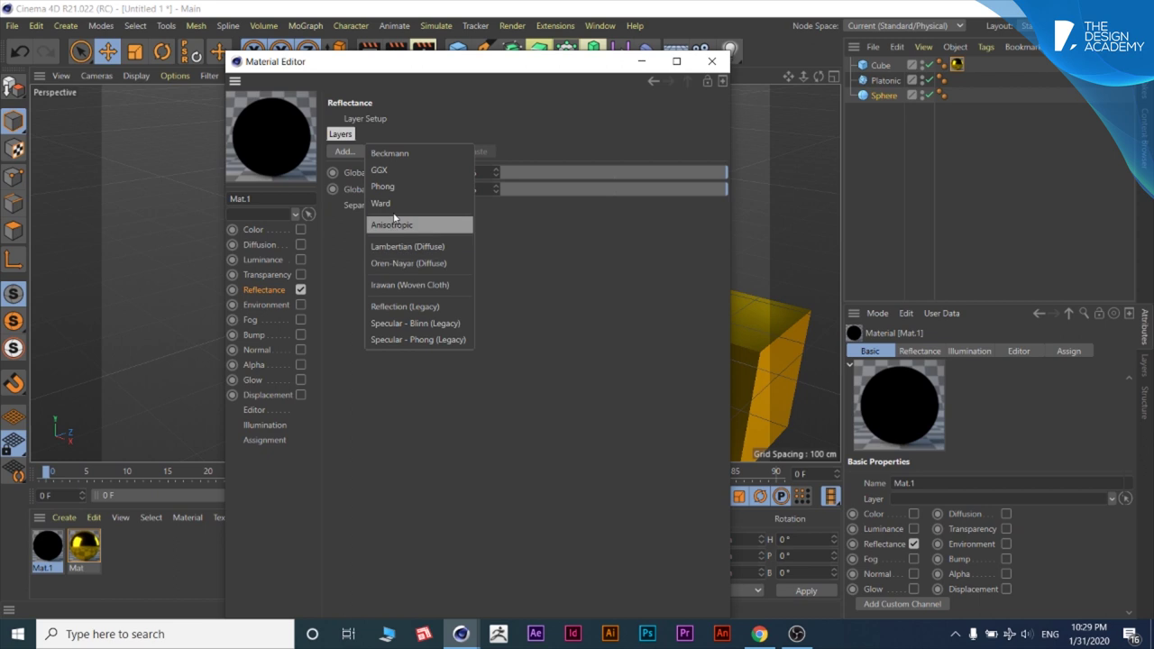
{"action": "left_click", "coordinate": [379, 169]}
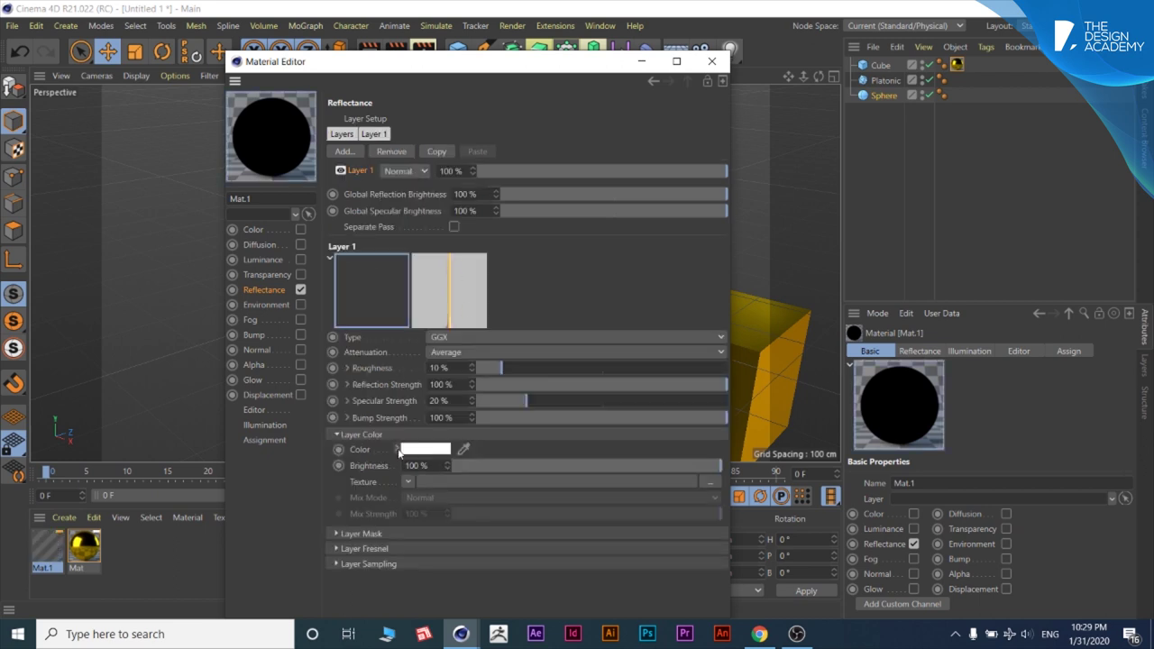
Step: Give the GGX layer a Colorizer with a vivid blue left knot and apply Mat.1 to the platonic
{"action": "left_click", "coordinate": [408, 482]}
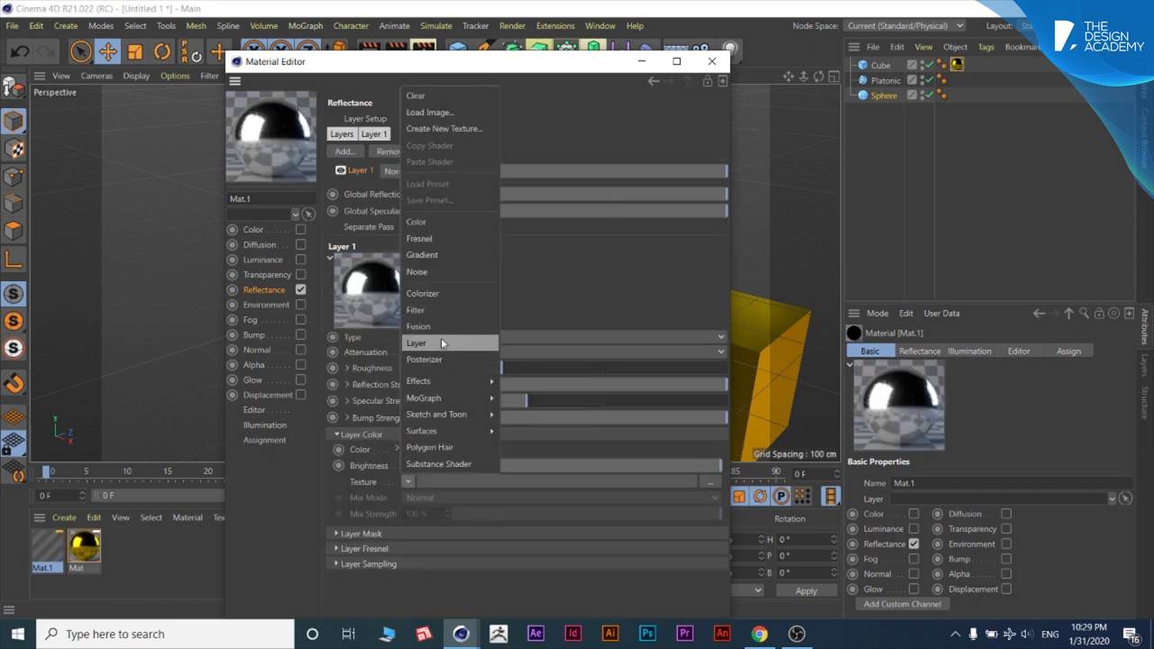
{"action": "left_click", "coordinate": [447, 293]}
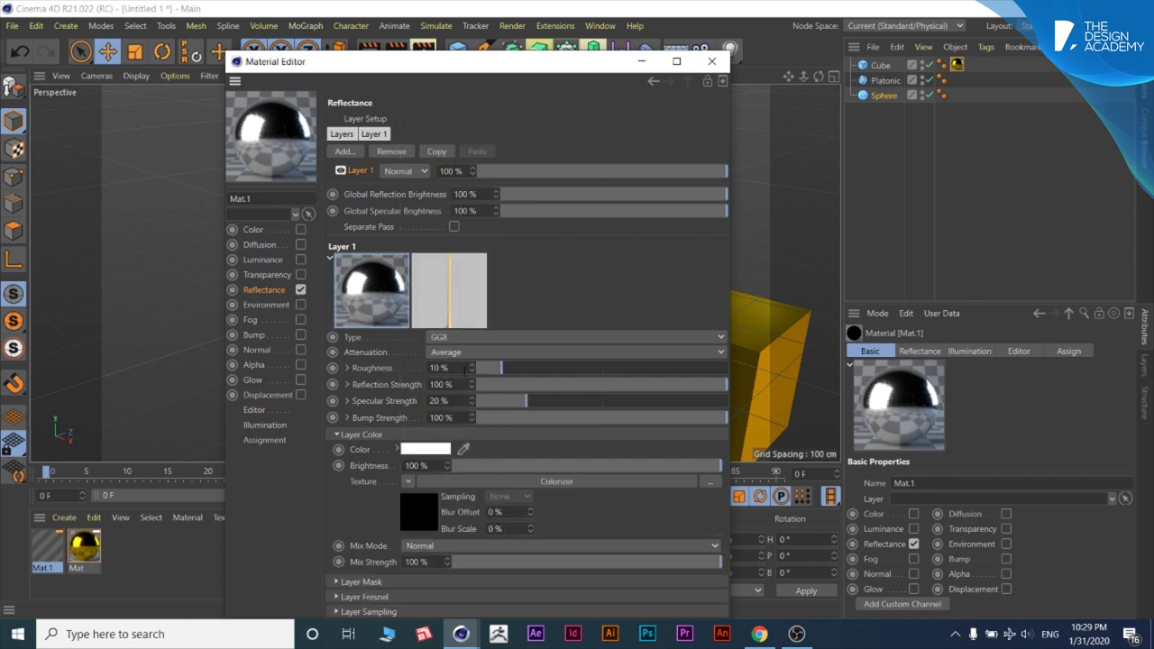
{"action": "left_click", "coordinate": [426, 504]}
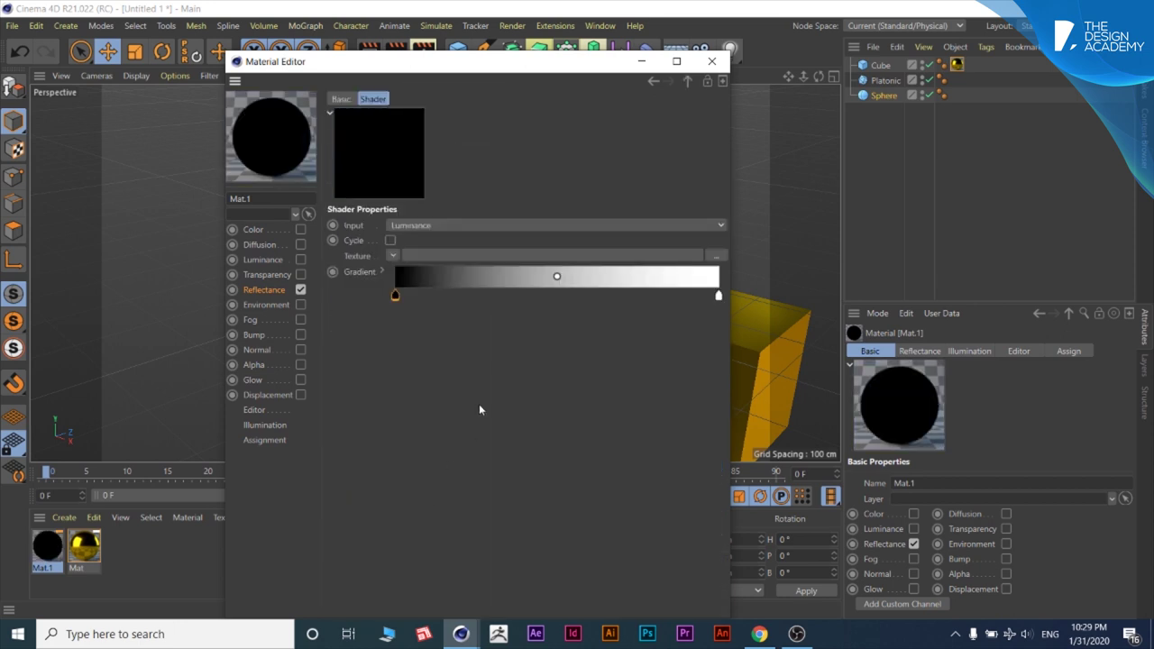
{"action": "double_click", "coordinate": [397, 295]}
{"action": "left_click_drag", "start_coordinate": [321, 307], "coordinate": [460, 318]}
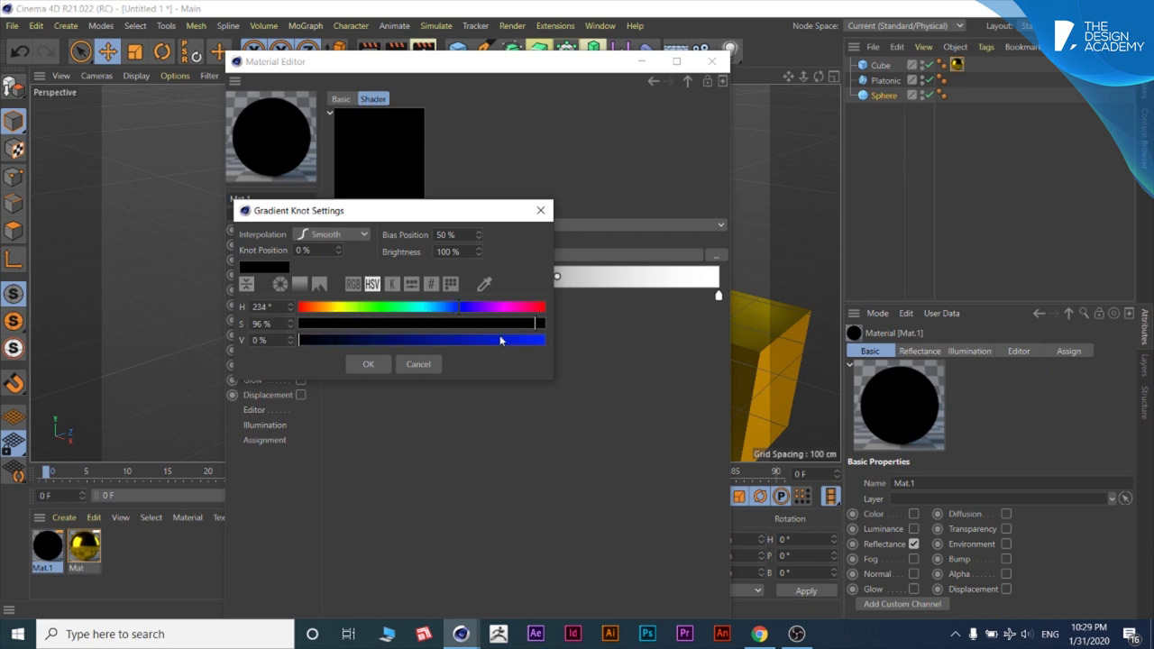
{"action": "left_click_drag", "start_coordinate": [474, 343], "coordinate": [534, 342]}
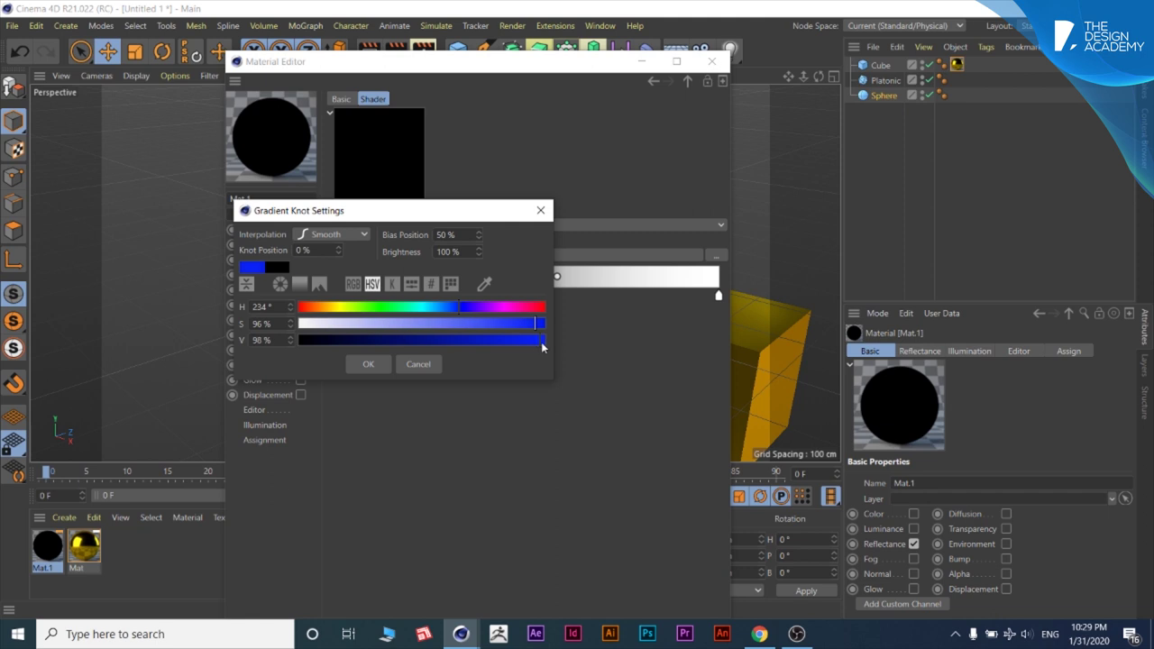
{"action": "left_click", "coordinate": [371, 363]}
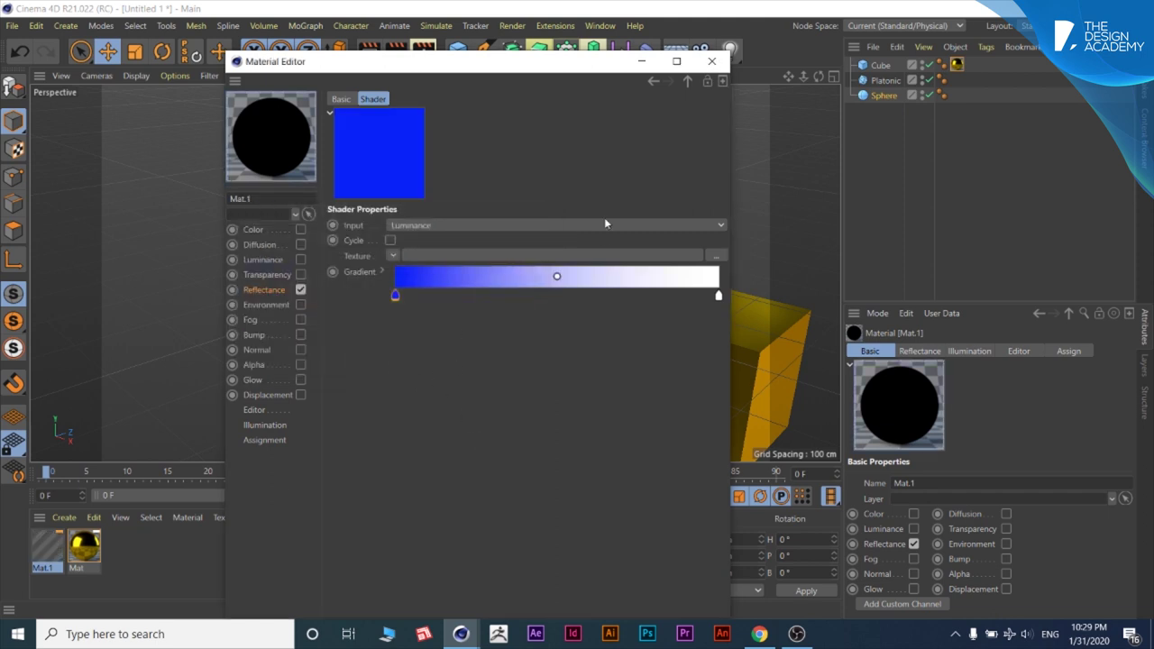
{"action": "left_click", "coordinate": [712, 61]}
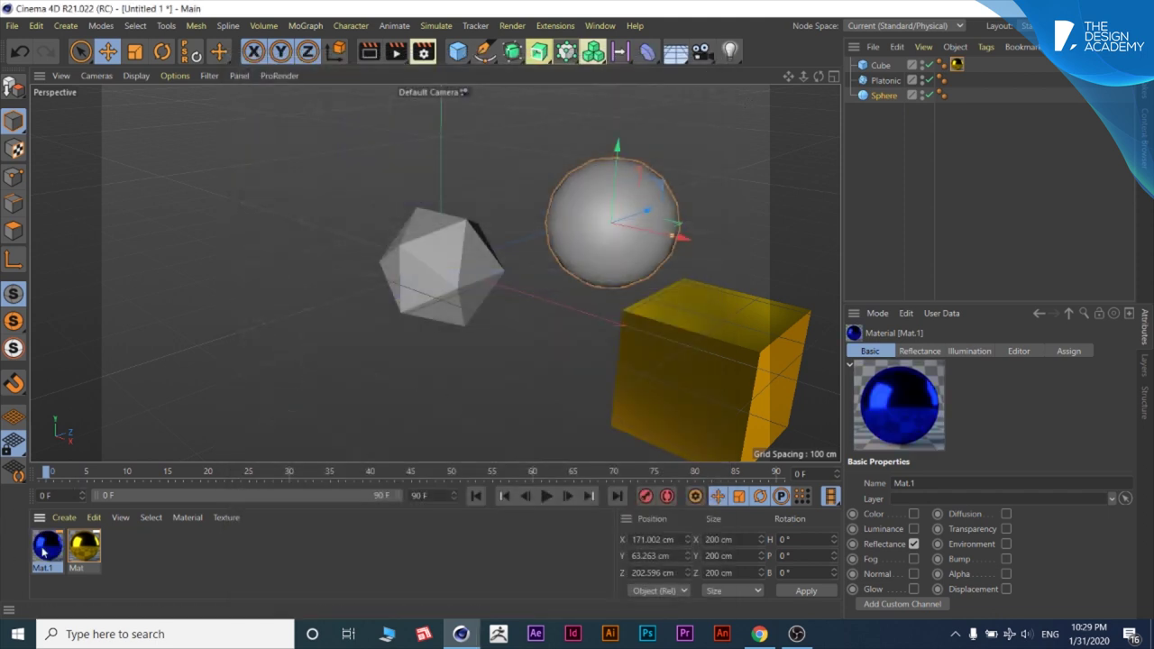
{"action": "left_click_drag", "start_coordinate": [44, 552], "coordinate": [891, 81]}
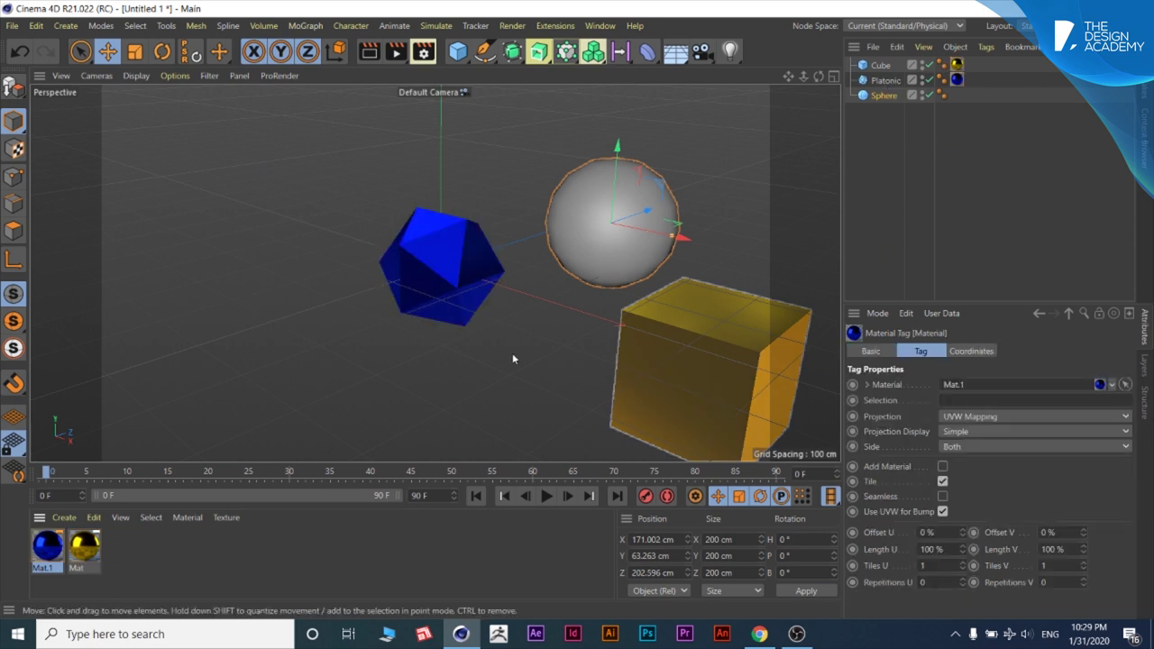
Step: Create Mat.2 and replace its Default Specular with a GGX reflection layer
{"action": "double_click", "coordinate": [142, 547]}
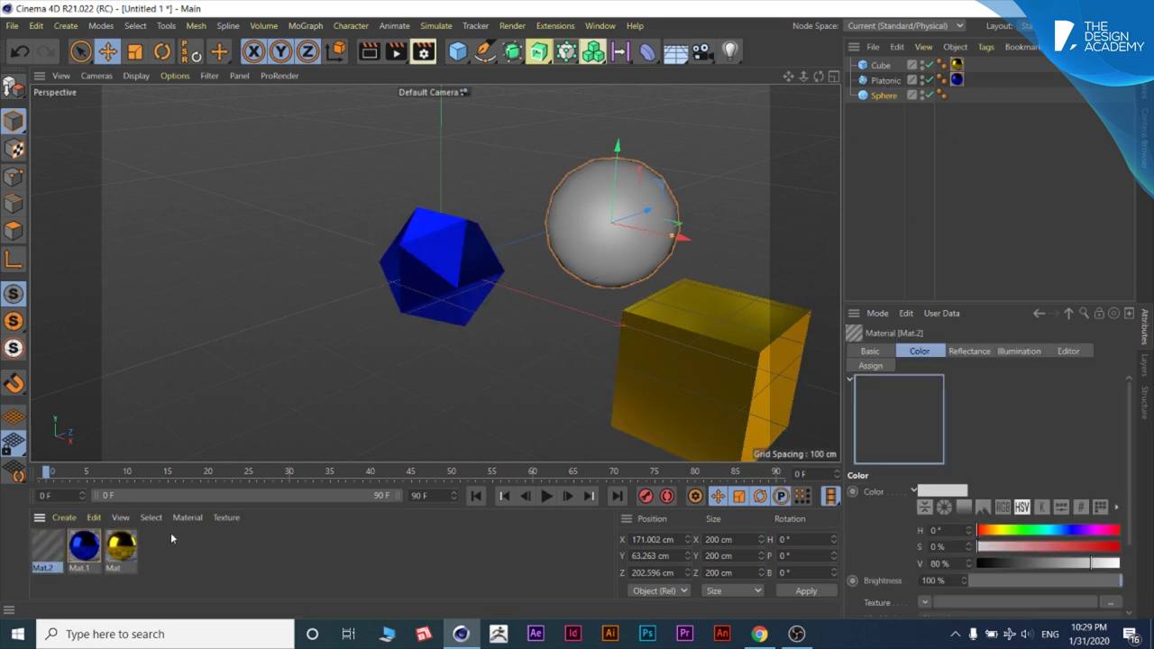
{"action": "double_click", "coordinate": [54, 547]}
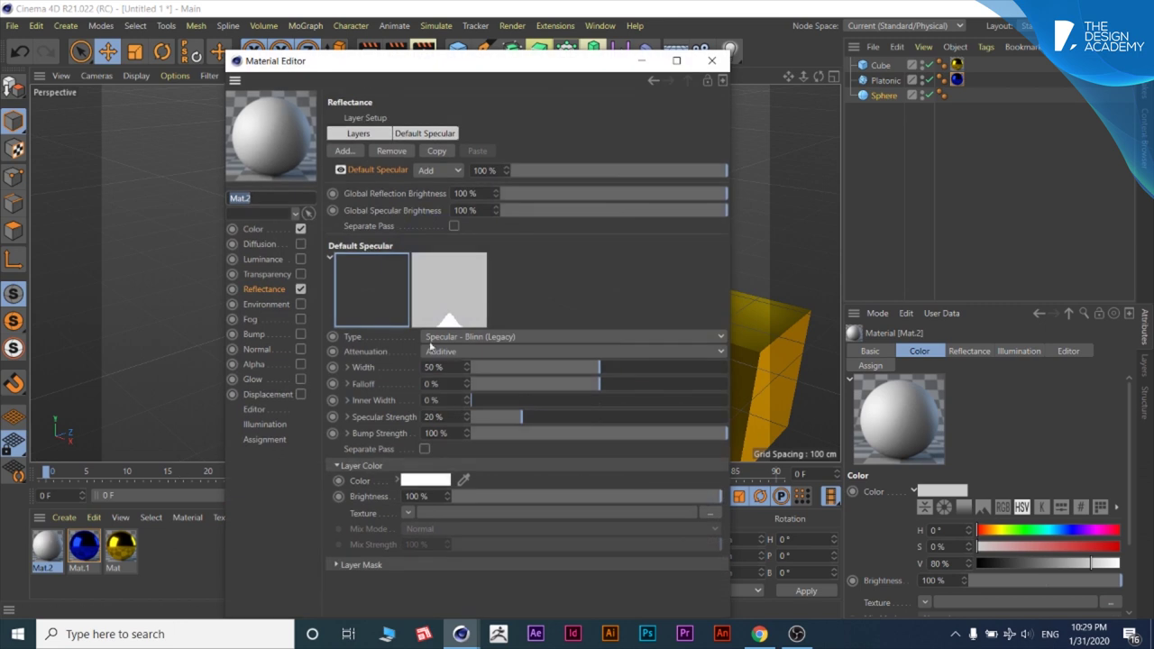
{"action": "left_click", "coordinate": [392, 152]}
{"action": "left_click", "coordinate": [346, 152]}
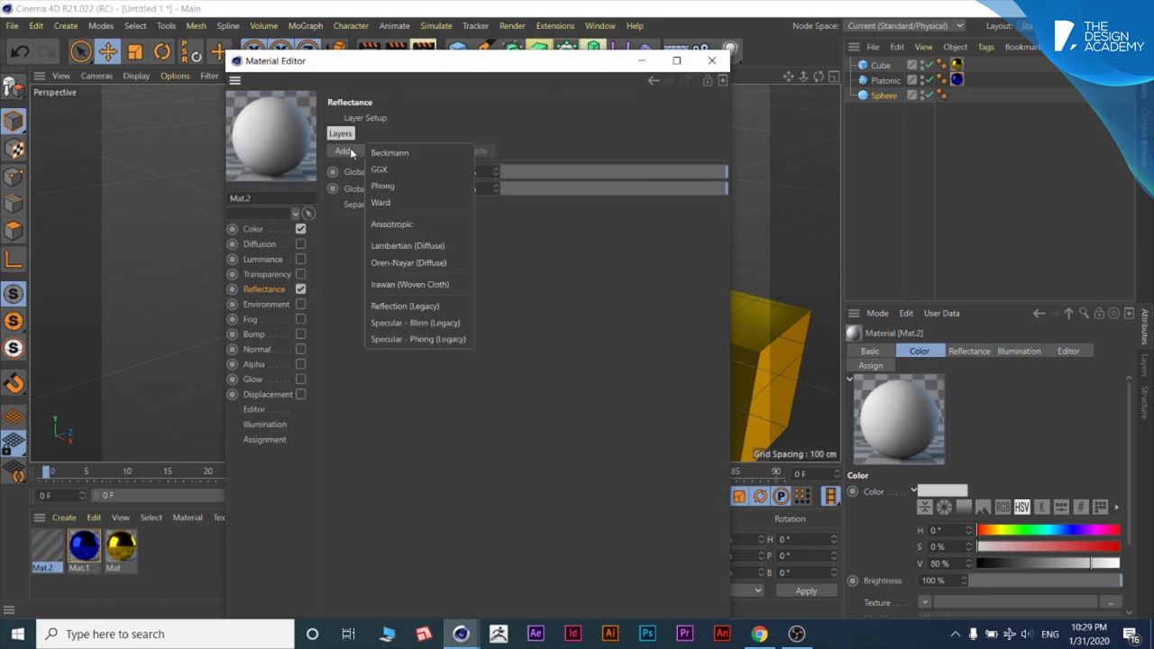
{"action": "left_click", "coordinate": [406, 170]}
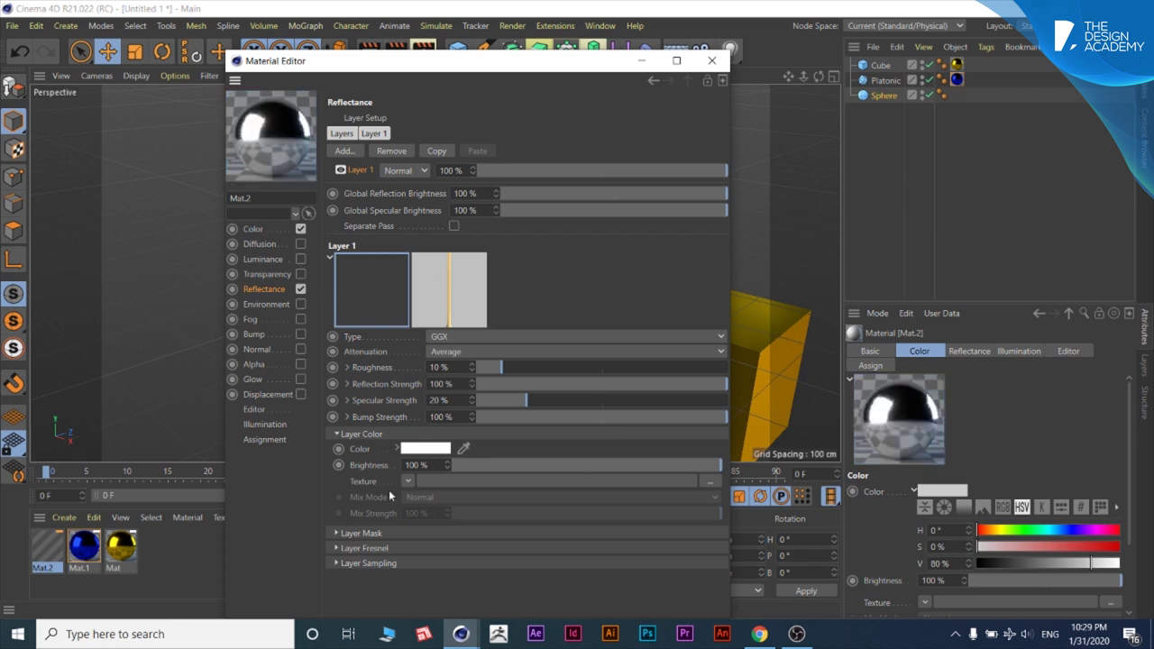
Step: Texture the GGX layer with a Colorizer whose left knot is dark green, right knot white
{"action": "left_click", "coordinate": [407, 481]}
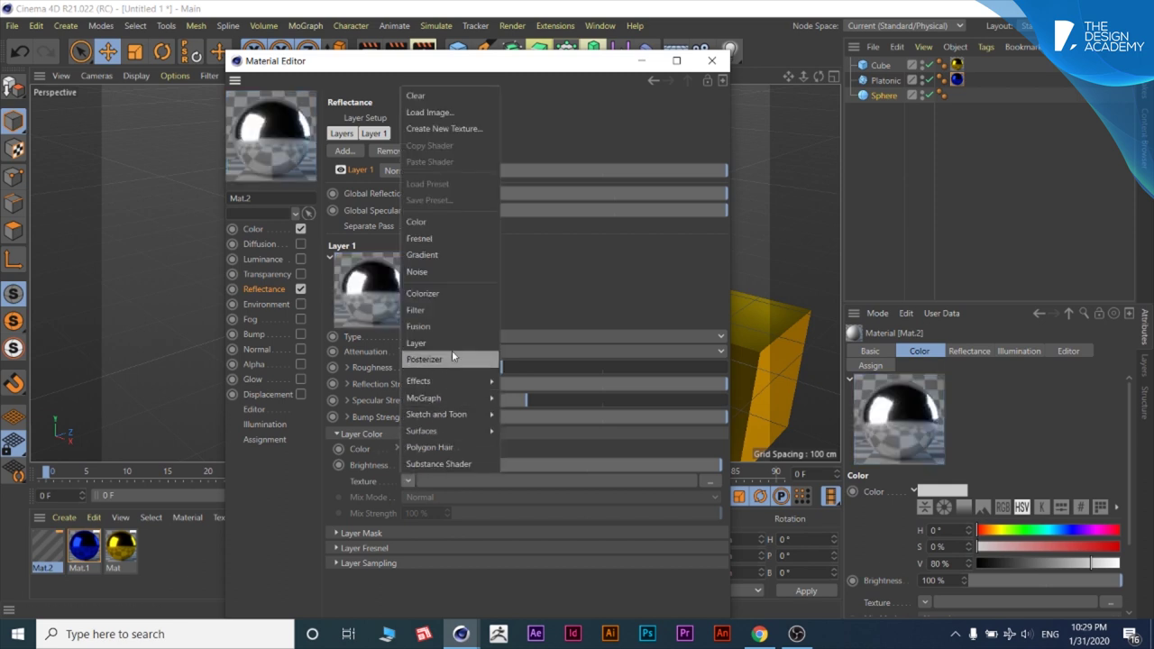
{"action": "left_click", "coordinate": [463, 294]}
{"action": "left_click", "coordinate": [424, 510]}
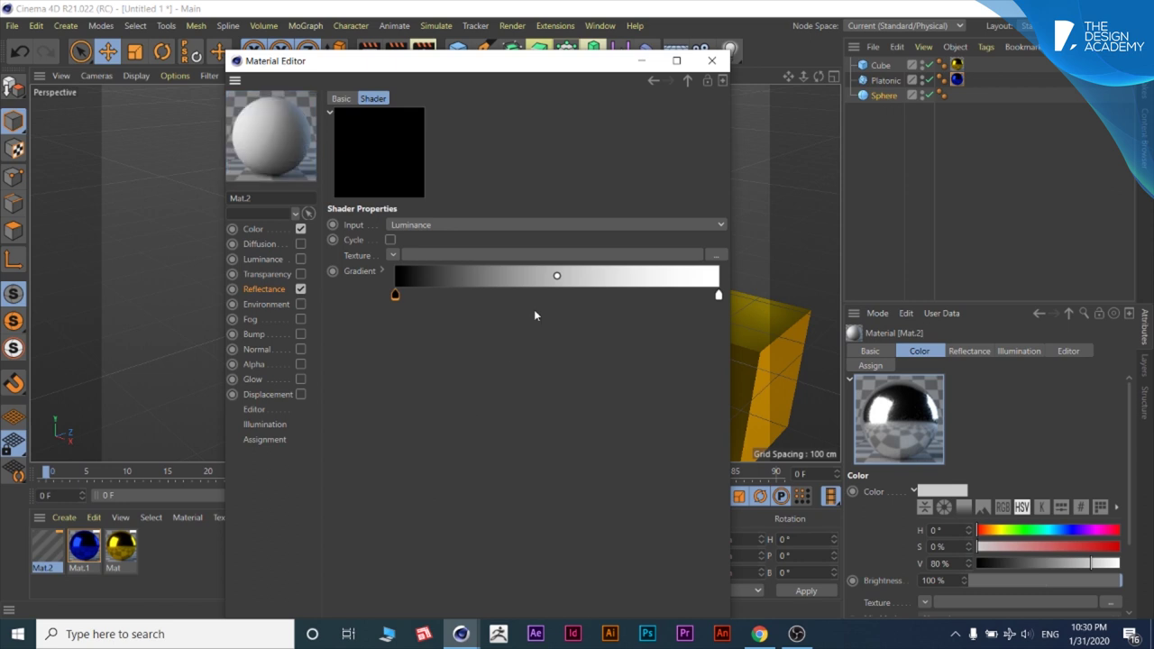
{"action": "double_click", "coordinate": [394, 295]}
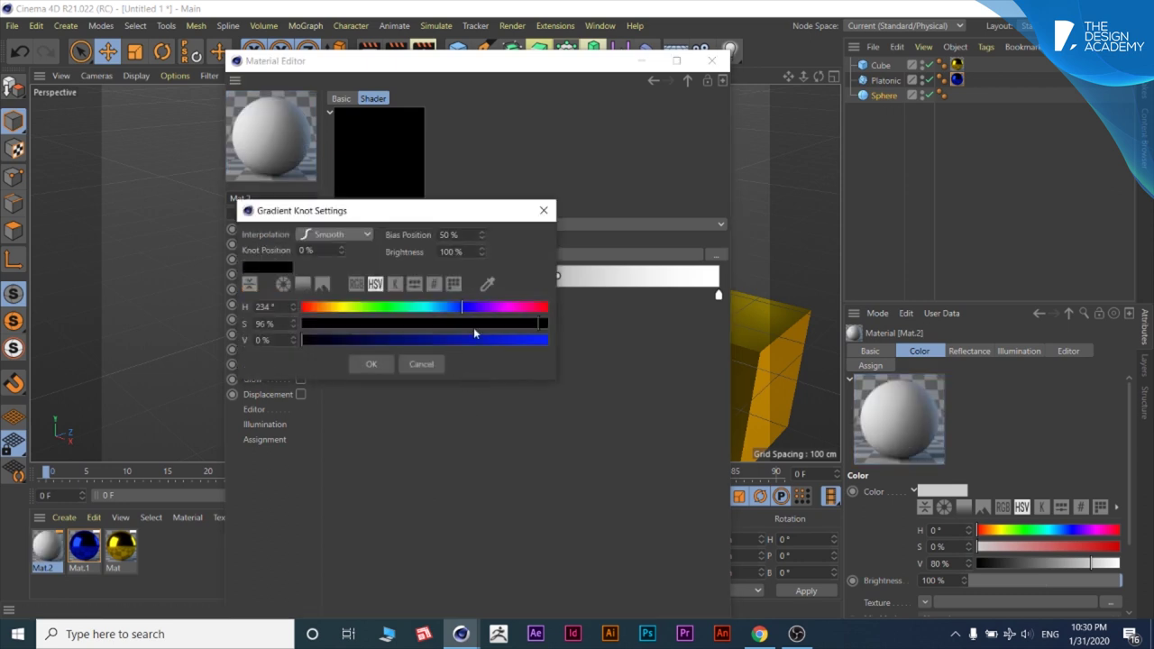
{"action": "mouse_move", "coordinate": [463, 308]}
{"action": "left_mouse_down"}
{"action": "mouse_move", "coordinate": [515, 307]}
{"action": "mouse_move", "coordinate": [370, 309]}
{"action": "mouse_move", "coordinate": [388, 312]}
{"action": "left_mouse_up"}
{"action": "left_click_drag", "start_coordinate": [530, 343], "coordinate": [366, 362]}
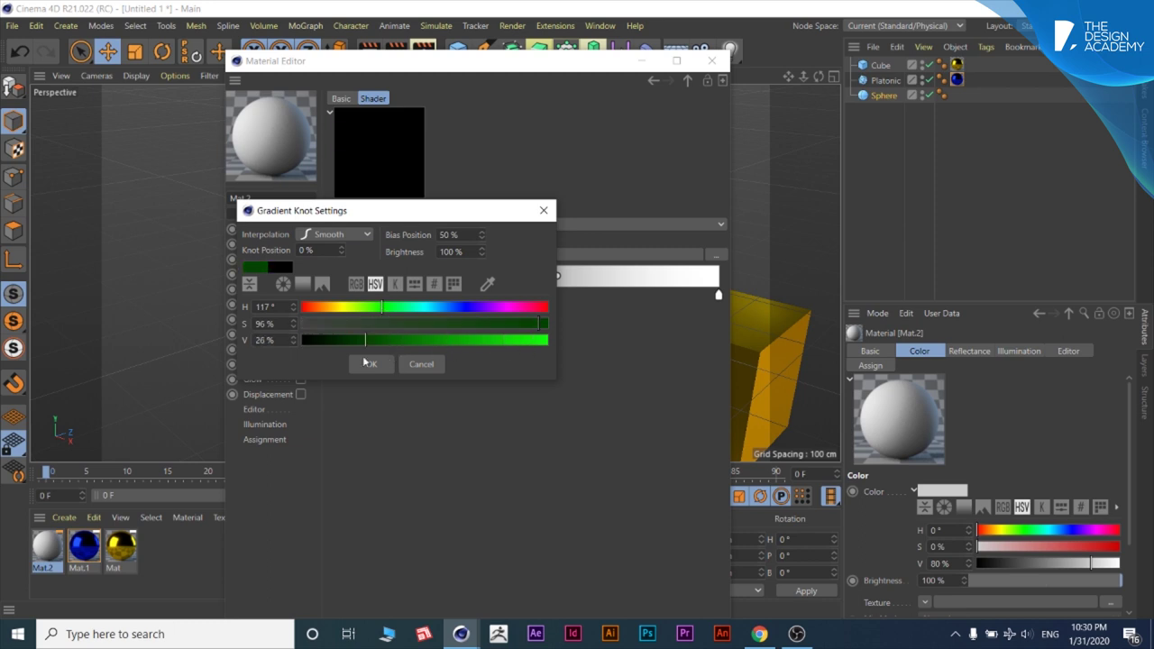
{"action": "left_click", "coordinate": [370, 364]}
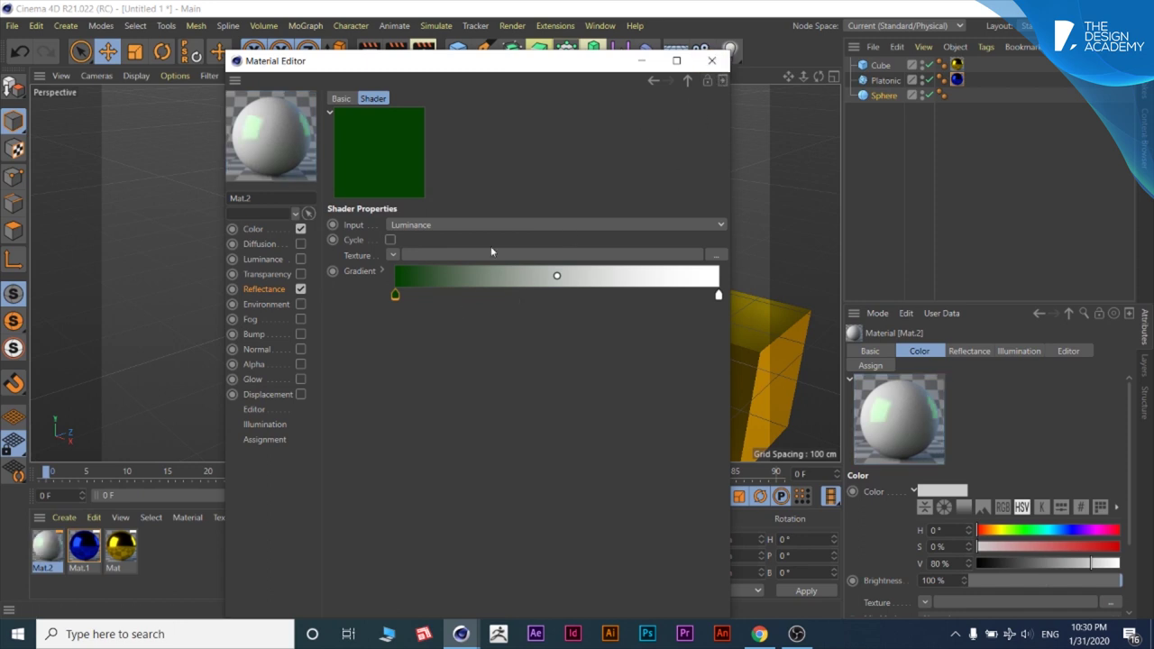
{"action": "double_click", "coordinate": [719, 295]}
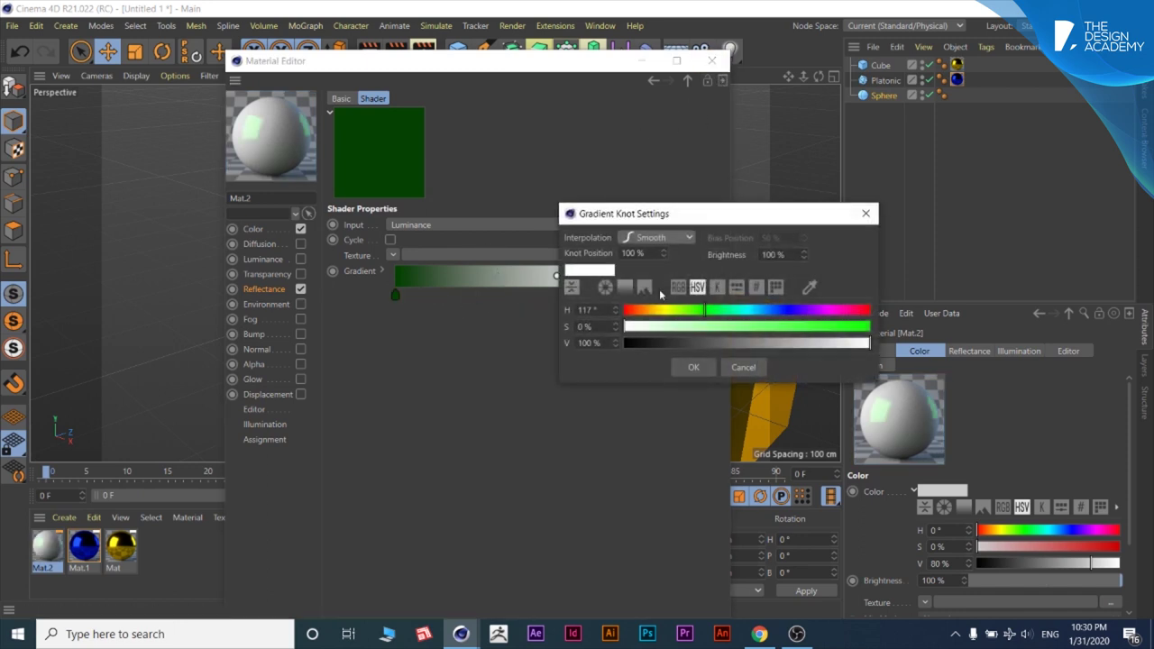
{"action": "left_click", "coordinate": [865, 213]}
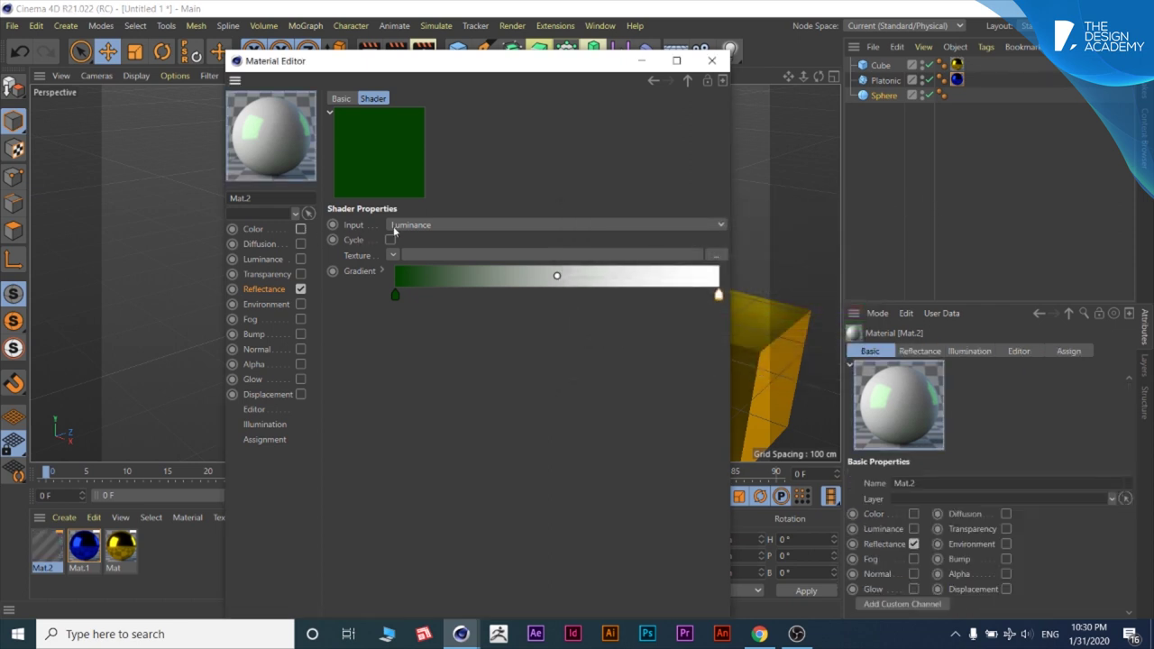
{"action": "left_click", "coordinate": [713, 60]}
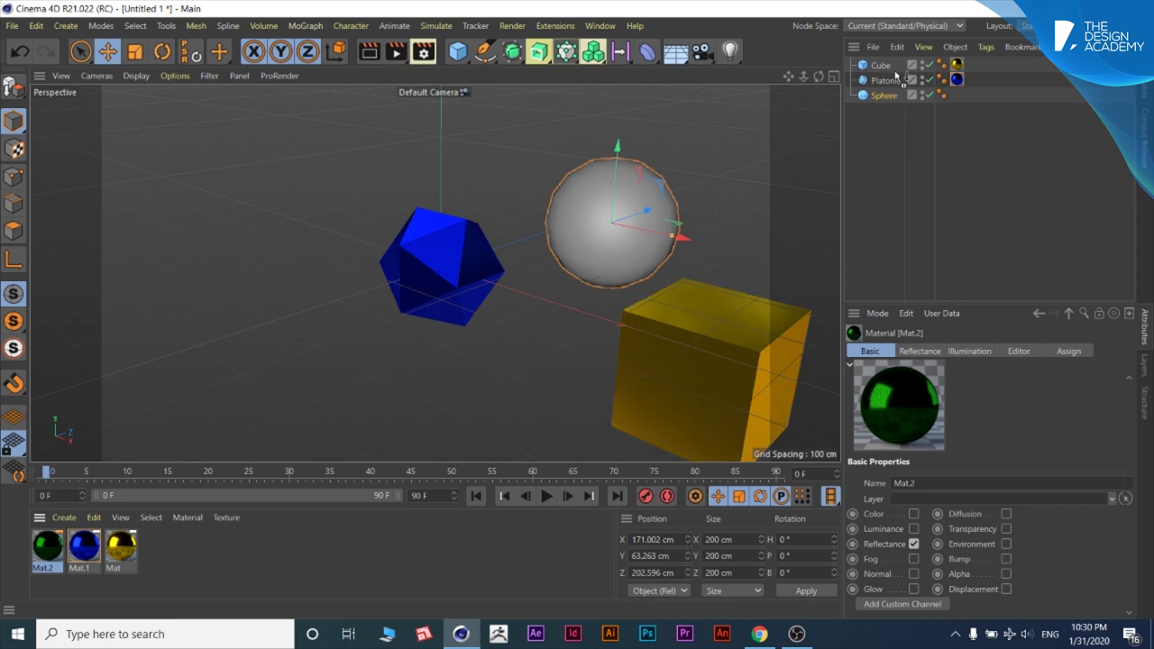
Step: Apply the green Mat.2 material to the sphere and deselect everything
{"action": "left_click_drag", "start_coordinate": [897, 77], "coordinate": [891, 95]}
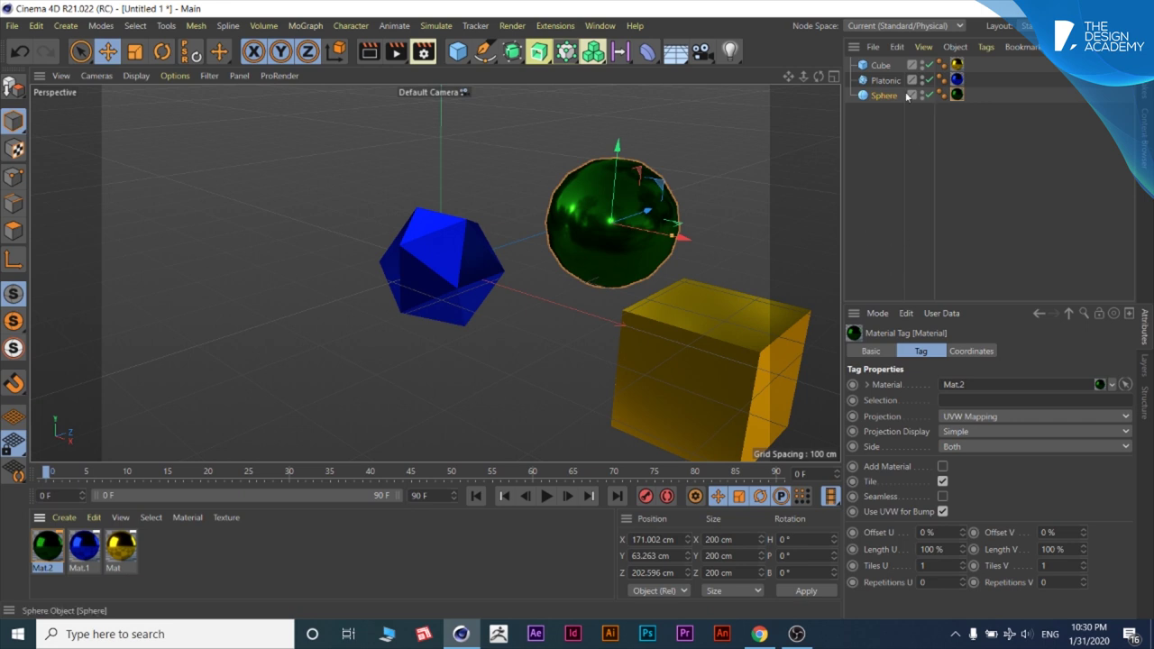
{"action": "left_click", "coordinate": [881, 66]}
{"action": "left_click", "coordinate": [880, 128]}
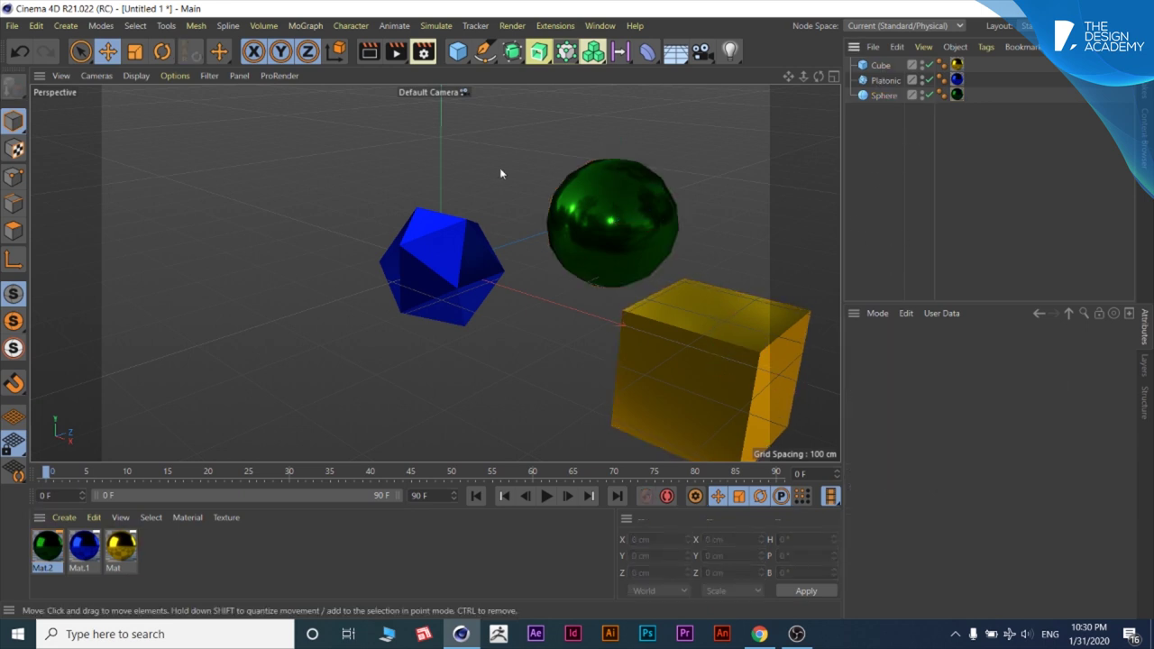
Step: Add a Cloner from the MoGraph palette
{"action": "left_click", "coordinate": [459, 52]}
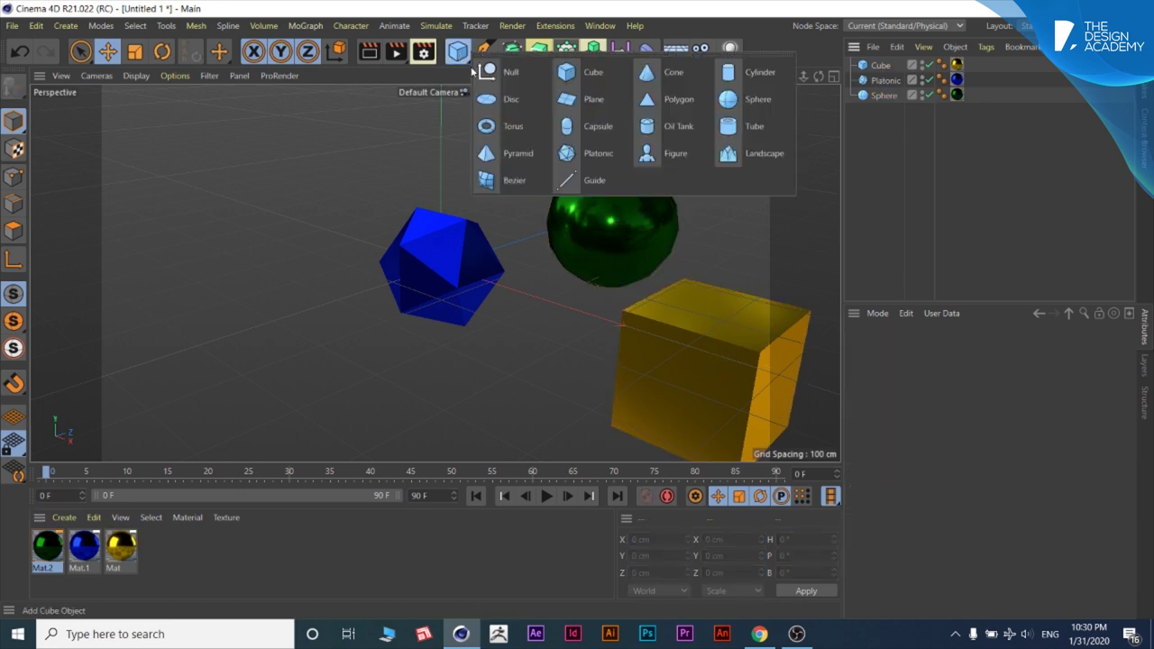
{"action": "left_click", "coordinate": [512, 52]}
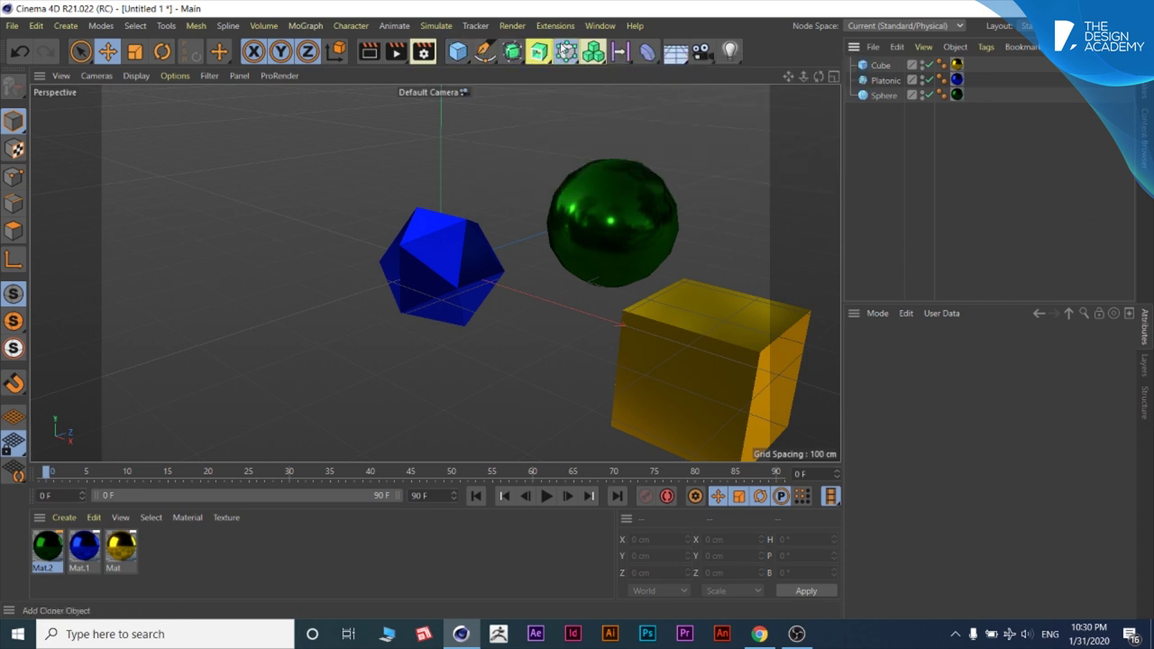
{"action": "left_click", "coordinate": [539, 51]}
{"action": "left_click", "coordinate": [566, 81]}
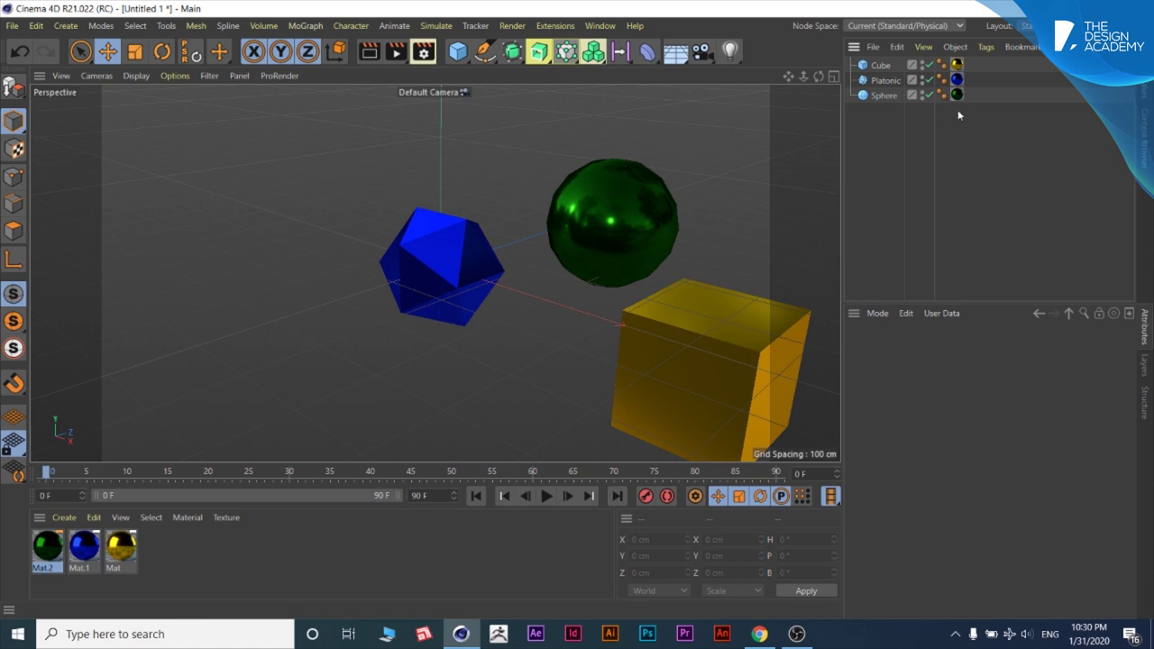
Step: Nest the cube and sphere under the Cloner and set the sphere radius to 10 cm
{"action": "left_click_drag", "start_coordinate": [881, 80], "coordinate": [887, 69]}
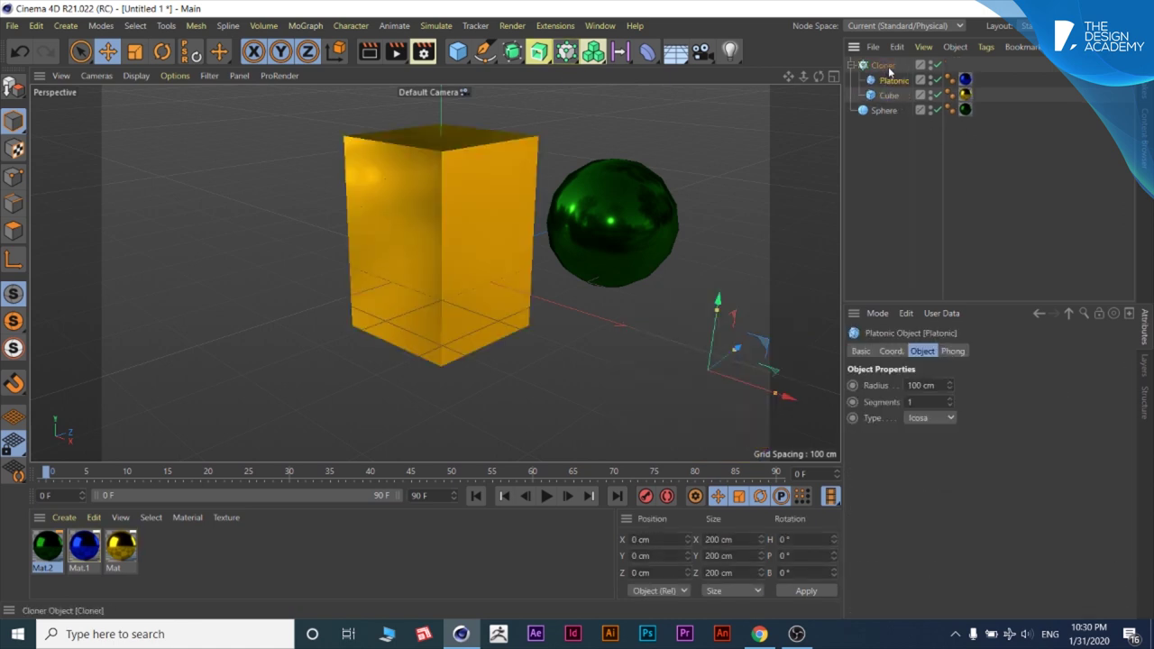
{"action": "left_click_drag", "start_coordinate": [878, 110], "coordinate": [886, 67]}
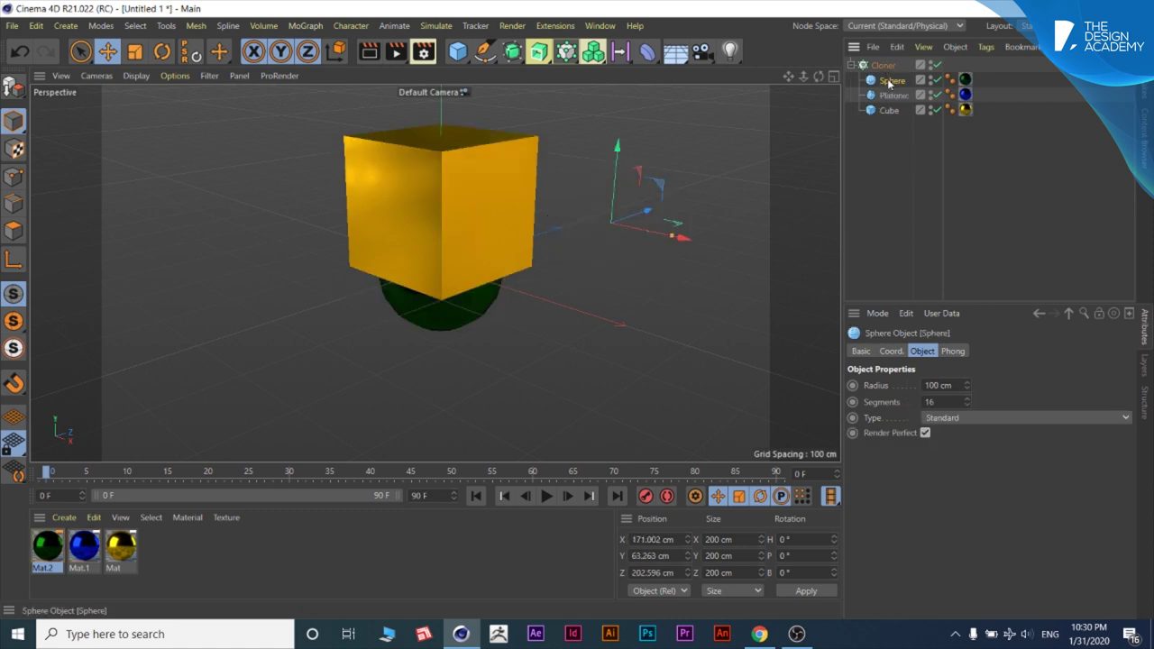
{"action": "double_click", "coordinate": [937, 385]}
{"action": "type", "text": "1"}
{"action": "key", "text": "Return"}
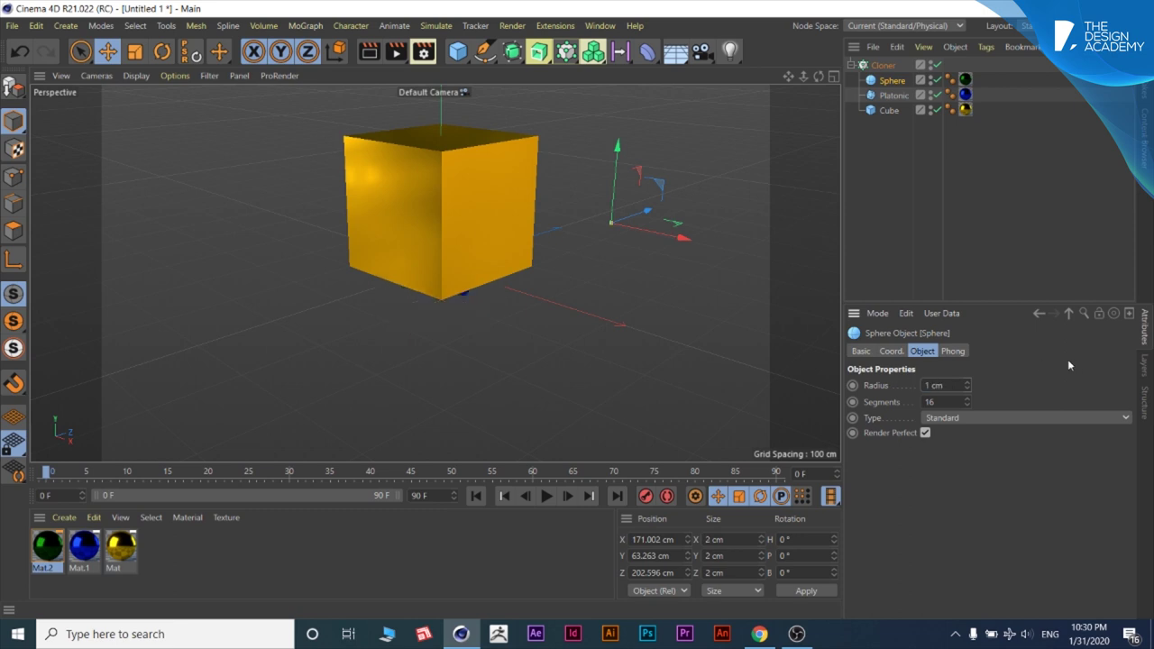
{"action": "type", "text": "10"}
{"action": "key", "text": "Return"}
Step: Set the platonic's radius to 10 cm
{"action": "left_click", "coordinate": [892, 94]}
{"action": "double_click", "coordinate": [919, 385]}
{"action": "type", "text": "10"}
{"action": "key", "text": "Return"}
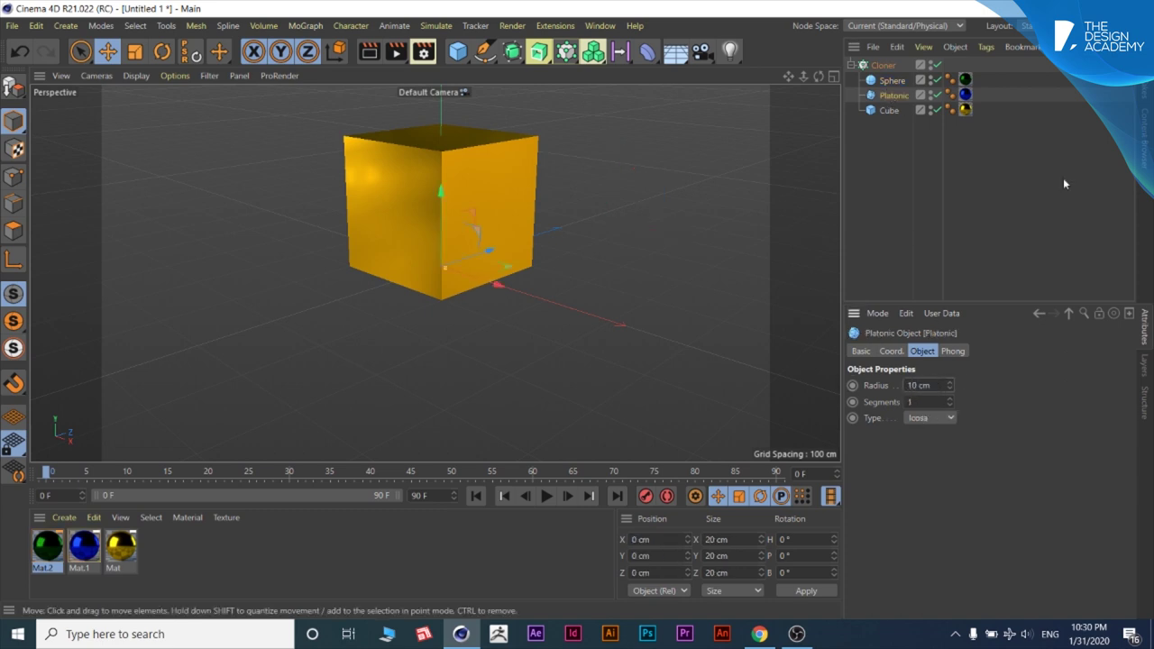
Step: Resize the cube to 10 cm on X, Y and Z
{"action": "left_click", "coordinate": [888, 110]}
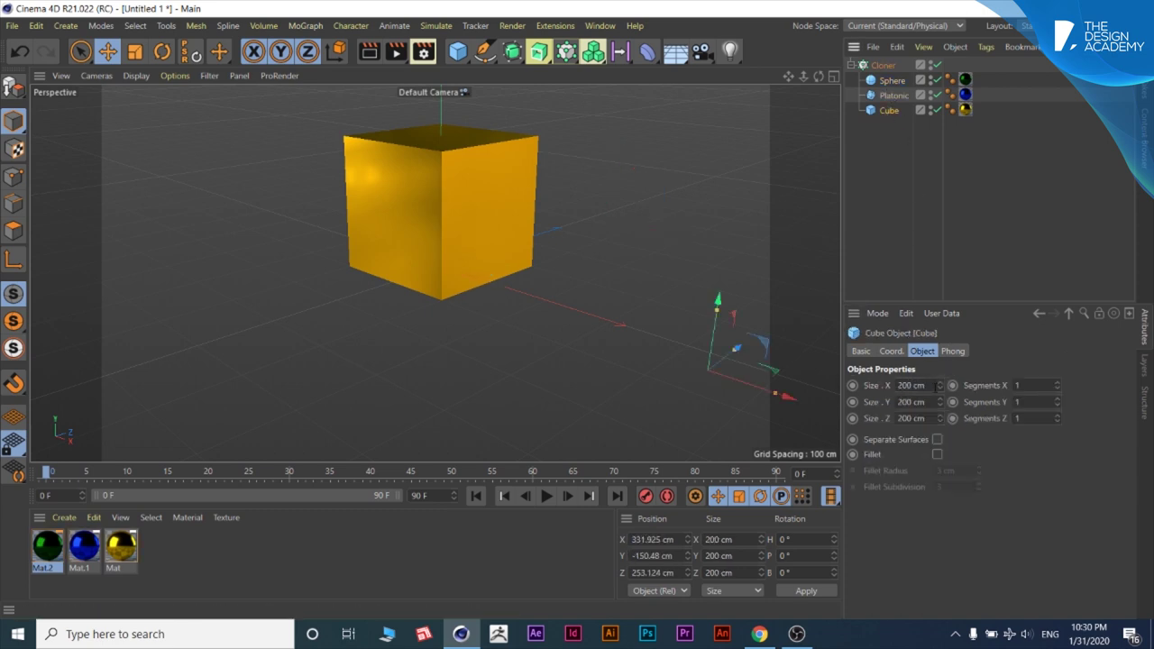
{"action": "double_click", "coordinate": [912, 385]}
{"action": "type", "text": "10"}
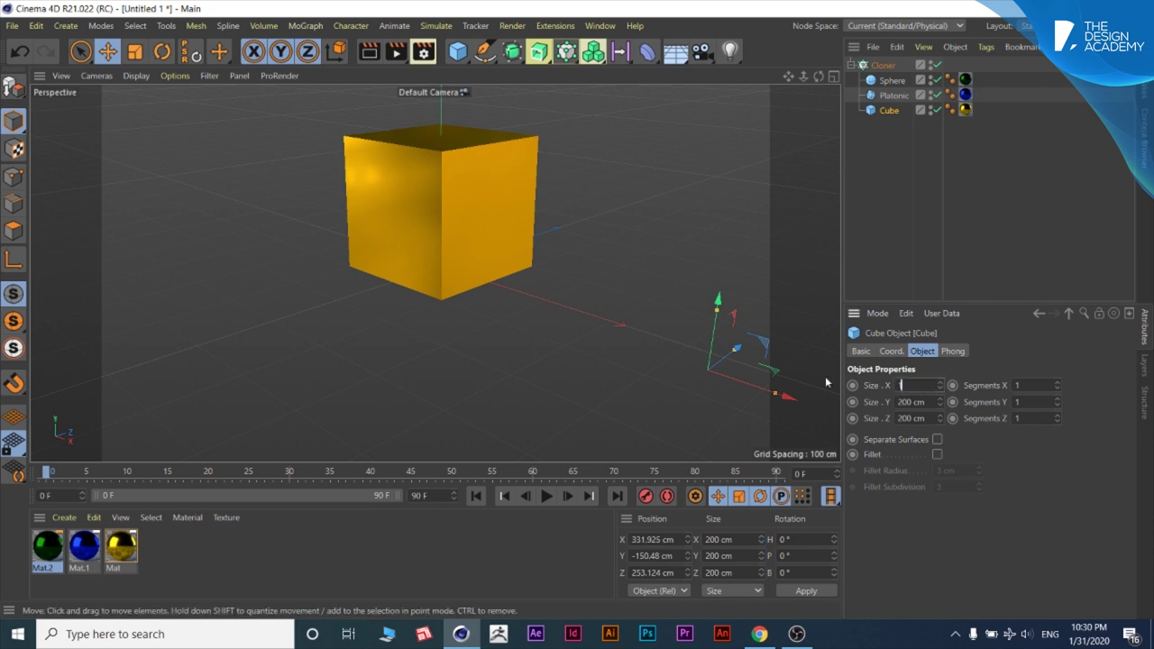
{"action": "key", "text": "Return"}
{"action": "double_click", "coordinate": [910, 402]}
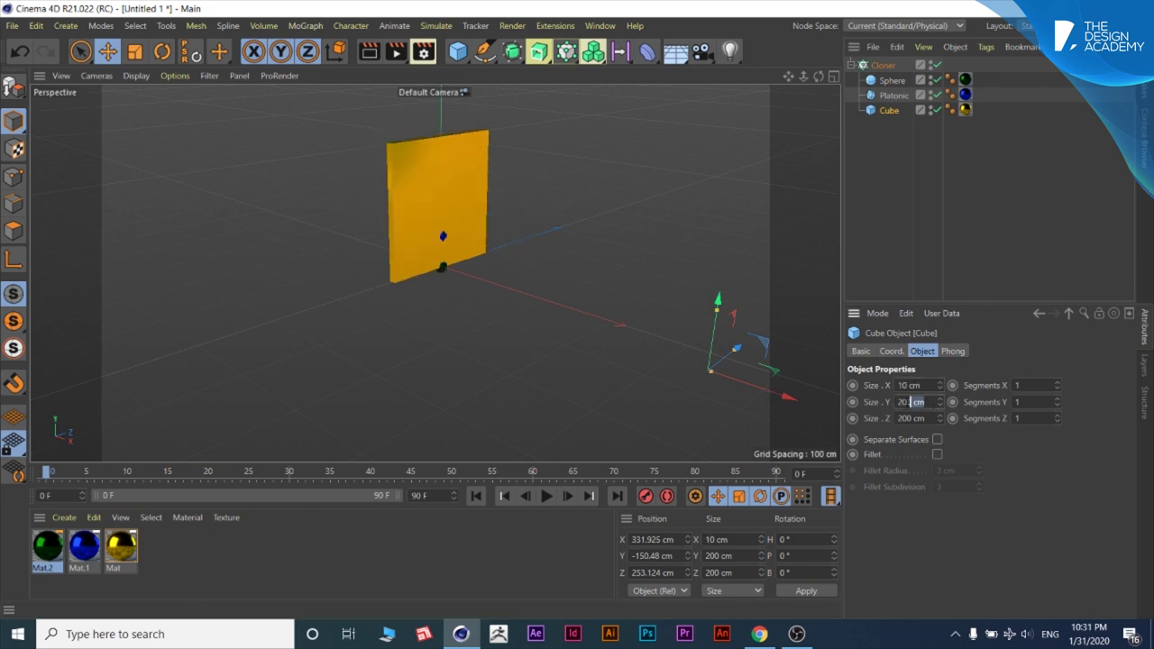
{"action": "type", "text": "1"}
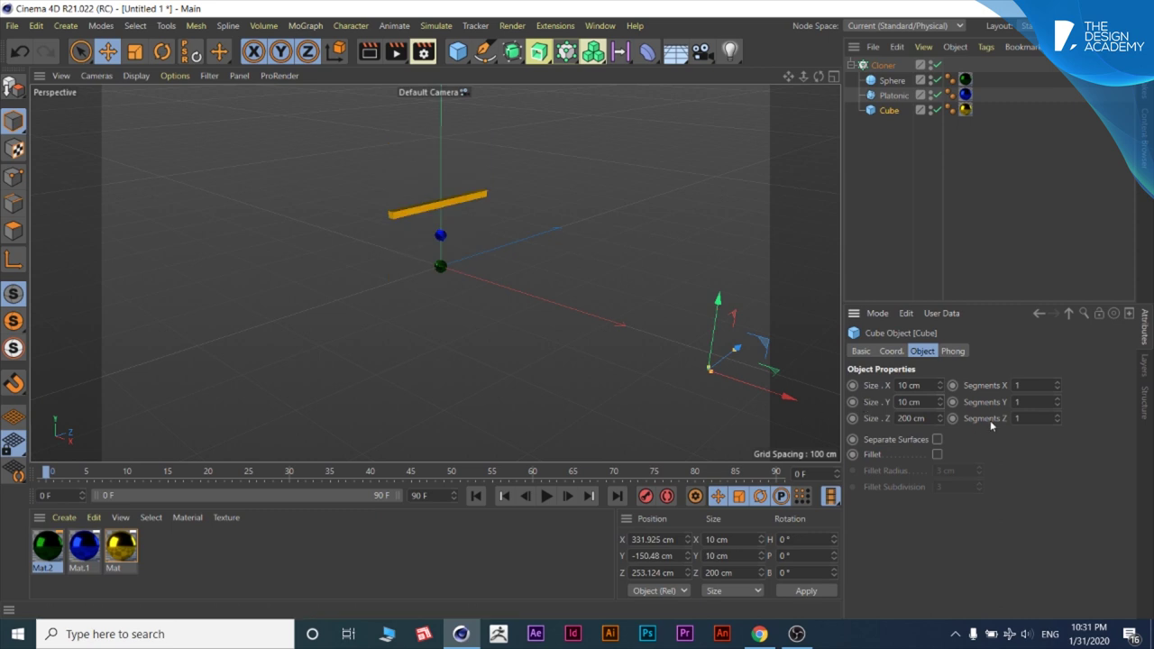
{"action": "left_click", "coordinate": [893, 417]}
{"action": "type", "text": "10"}
{"action": "key", "text": "Return"}
{"action": "left_click", "coordinate": [453, 253]}
{"action": "scroll", "coordinate": [454, 252], "scroll_direction": "up", "scroll_amount": 2}
{"action": "scroll", "coordinate": [444, 236], "scroll_direction": "up", "scroll_amount": 2}
{"action": "scroll", "coordinate": [443, 237], "scroll_direction": "up", "scroll_amount": 2}
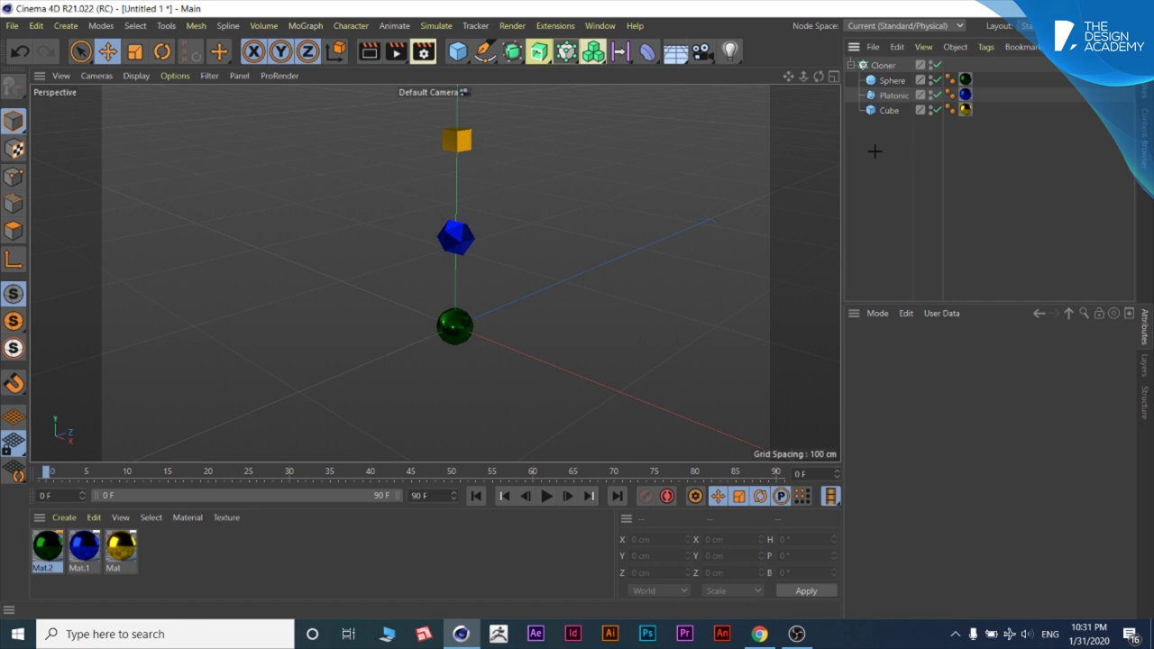
{"action": "left_click", "coordinate": [882, 65]}
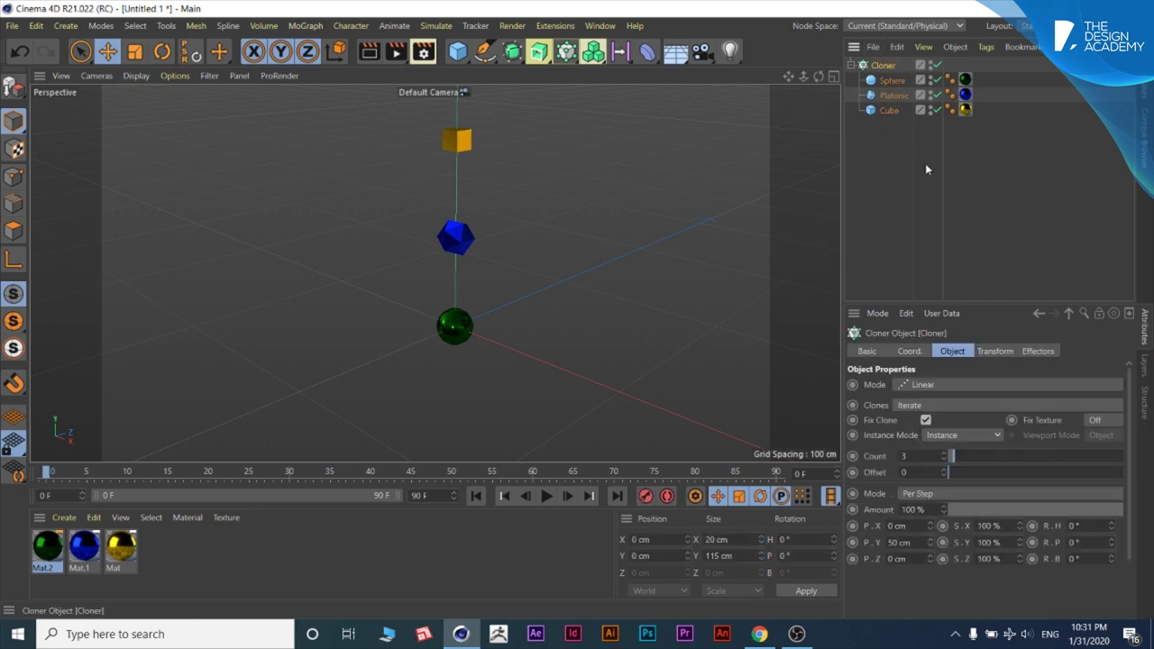
{"action": "left_click", "coordinate": [934, 404]}
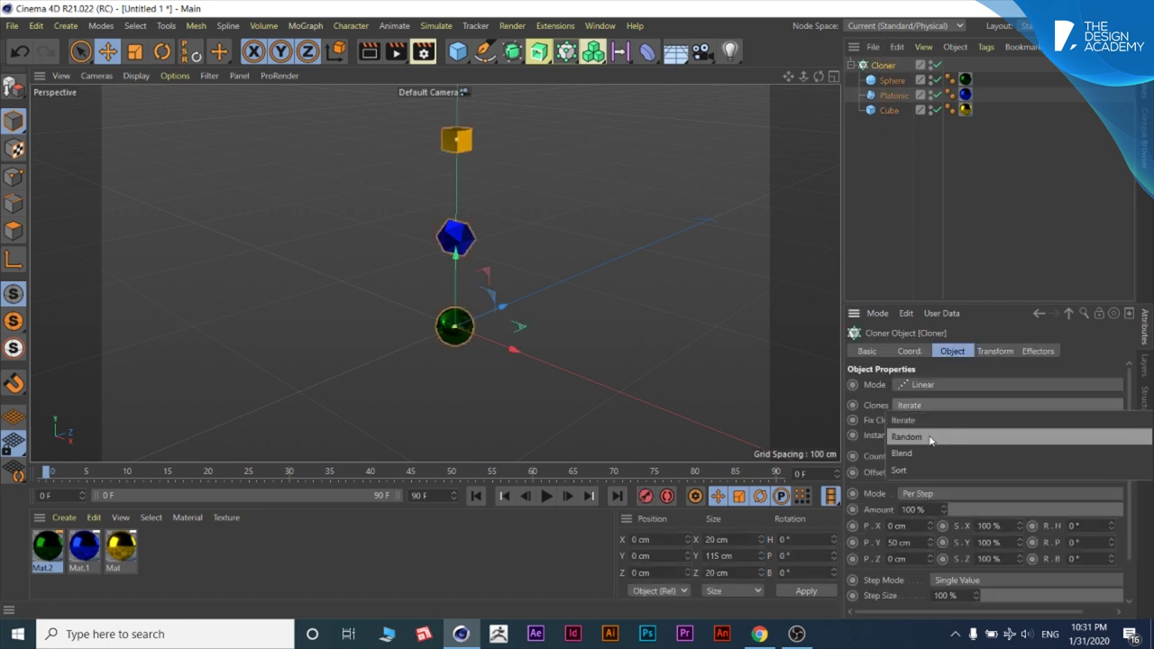
{"action": "left_click", "coordinate": [928, 422]}
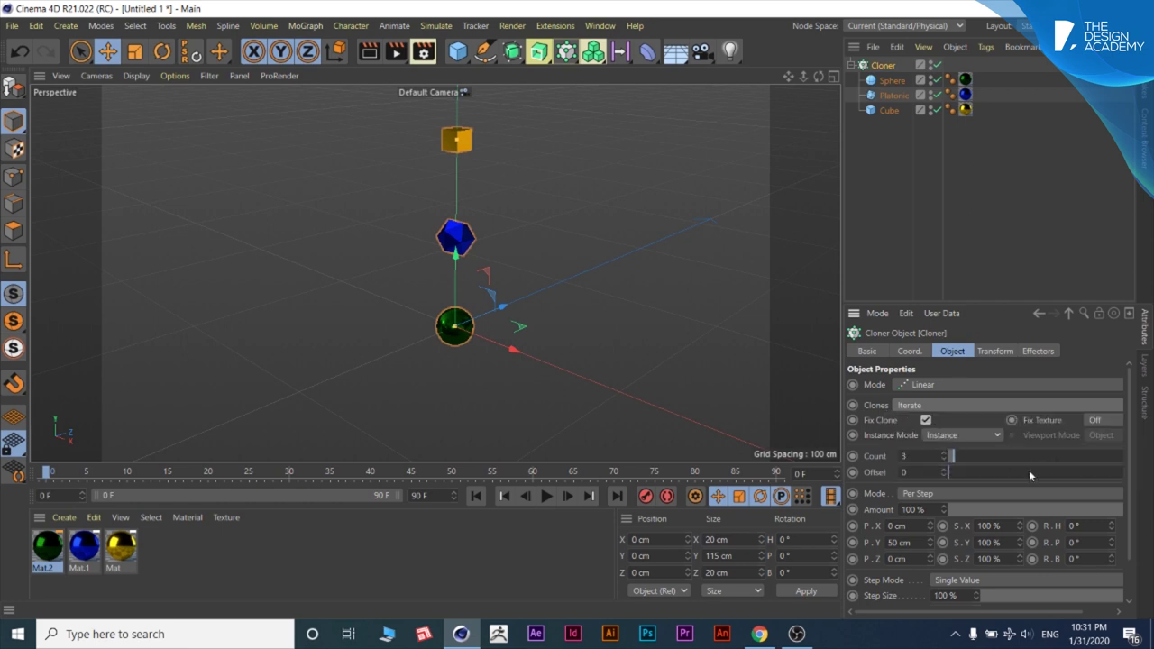
{"action": "left_click", "coordinate": [938, 213]}
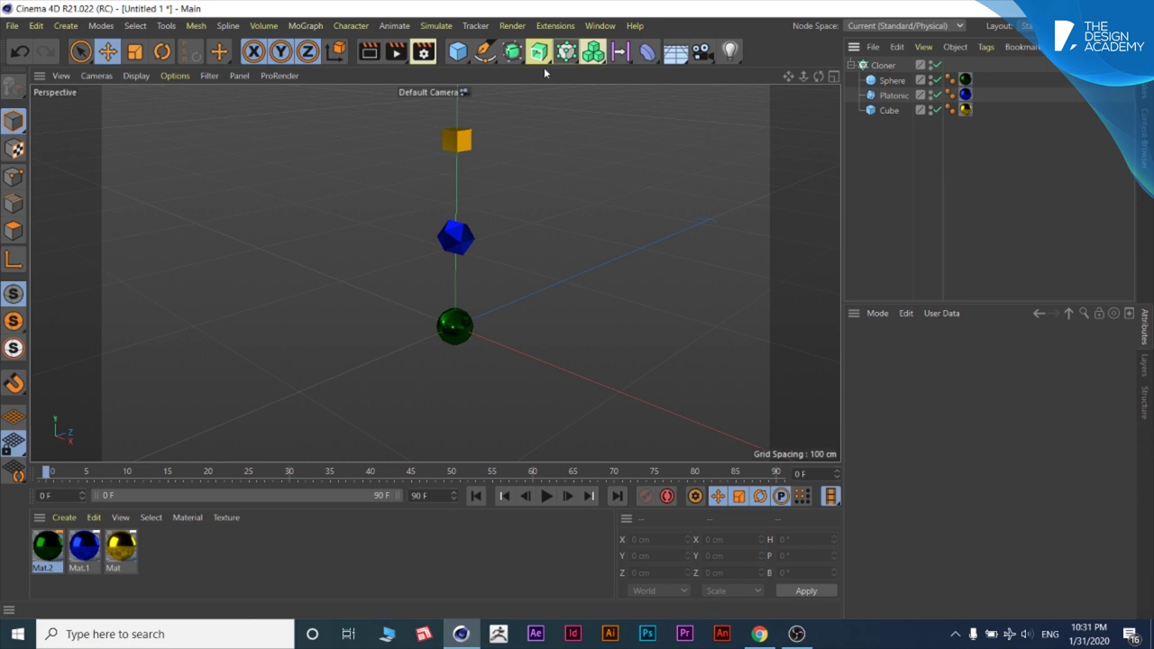
{"action": "left_click_drag", "start_coordinate": [572, 57], "coordinate": [582, 64]}
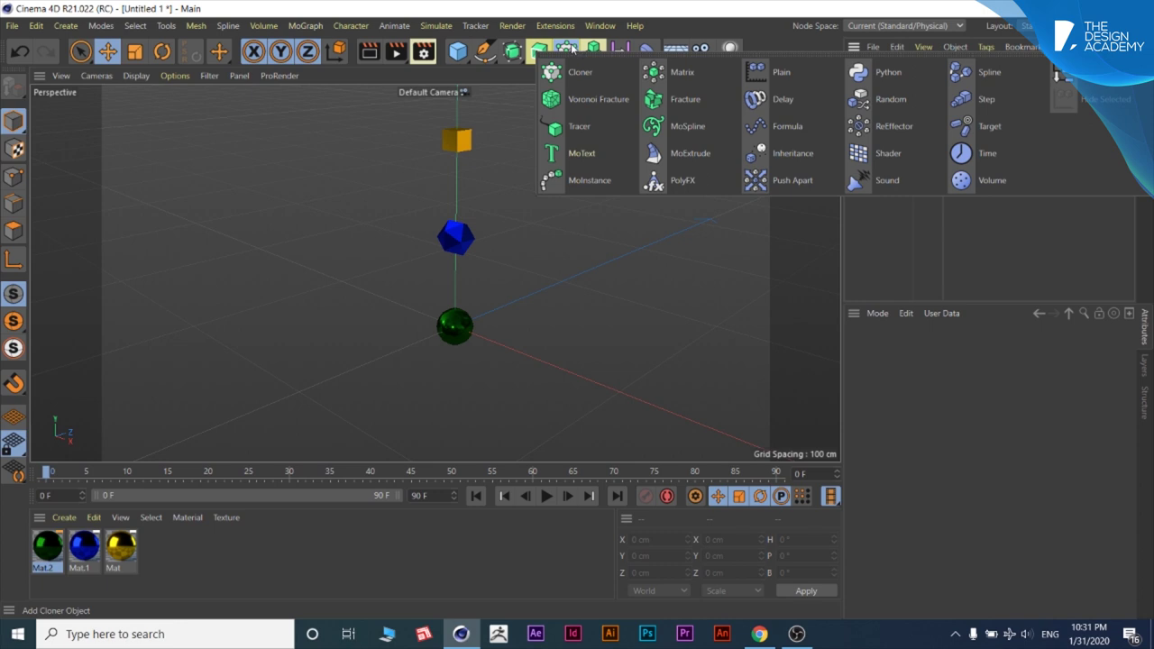
{"action": "left_click", "coordinate": [571, 46]}
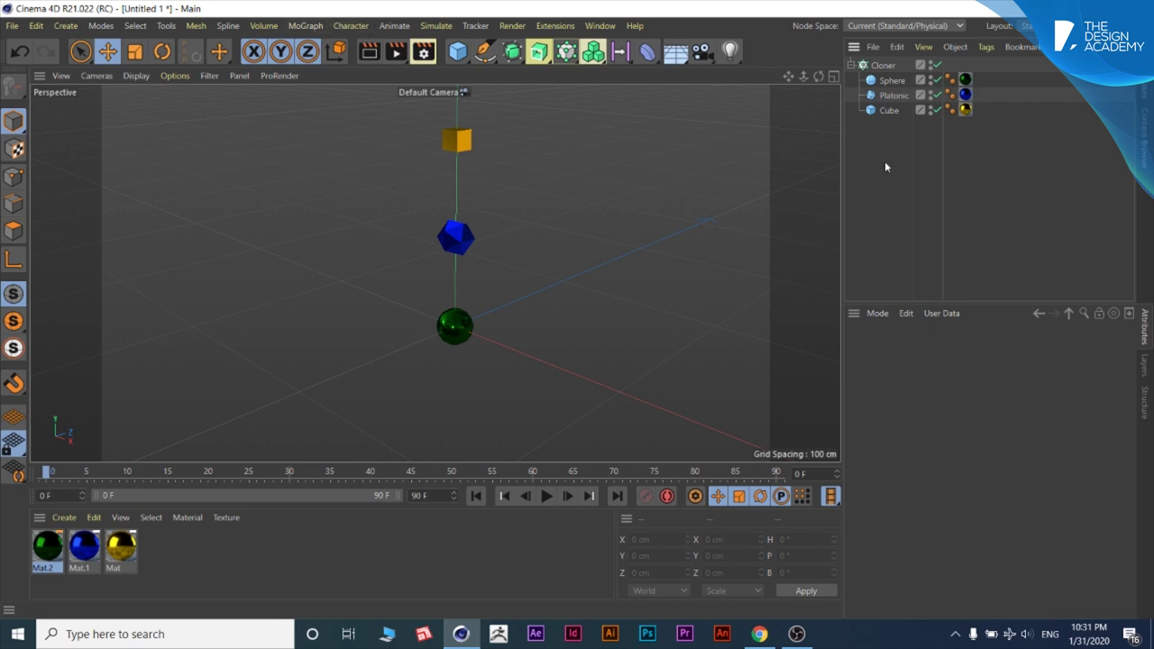
Step: Add a MoText object and set the scene length to 300 frames
{"action": "left_click", "coordinate": [305, 25]}
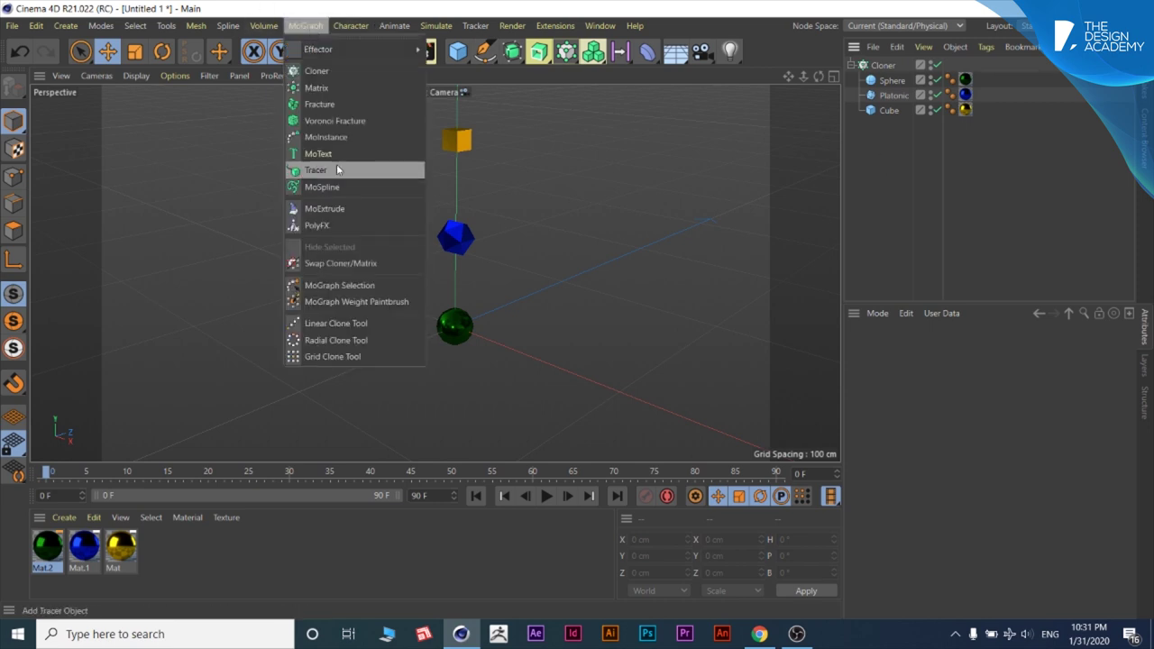
{"action": "left_click", "coordinate": [882, 162]}
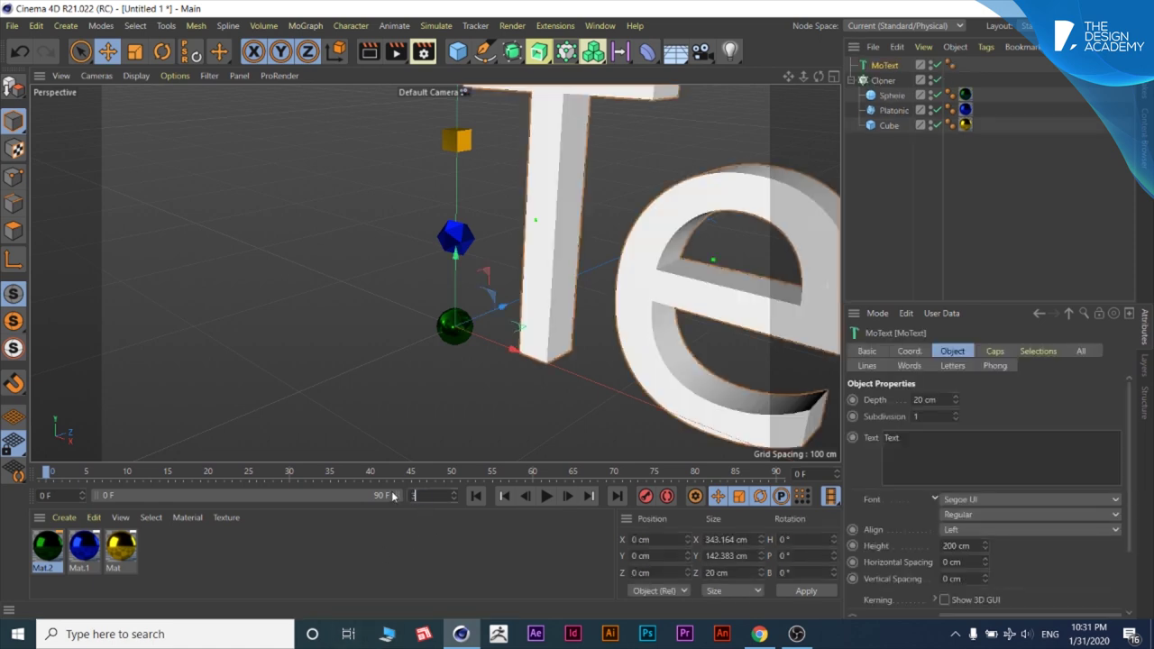
{"action": "type", "text": "300"}
{"action": "key", "text": "Return"}
Step: Hide the Cloner in the viewport and select the MoText
{"action": "scroll", "coordinate": [763, 168], "scroll_direction": "down", "scroll_amount": 2}
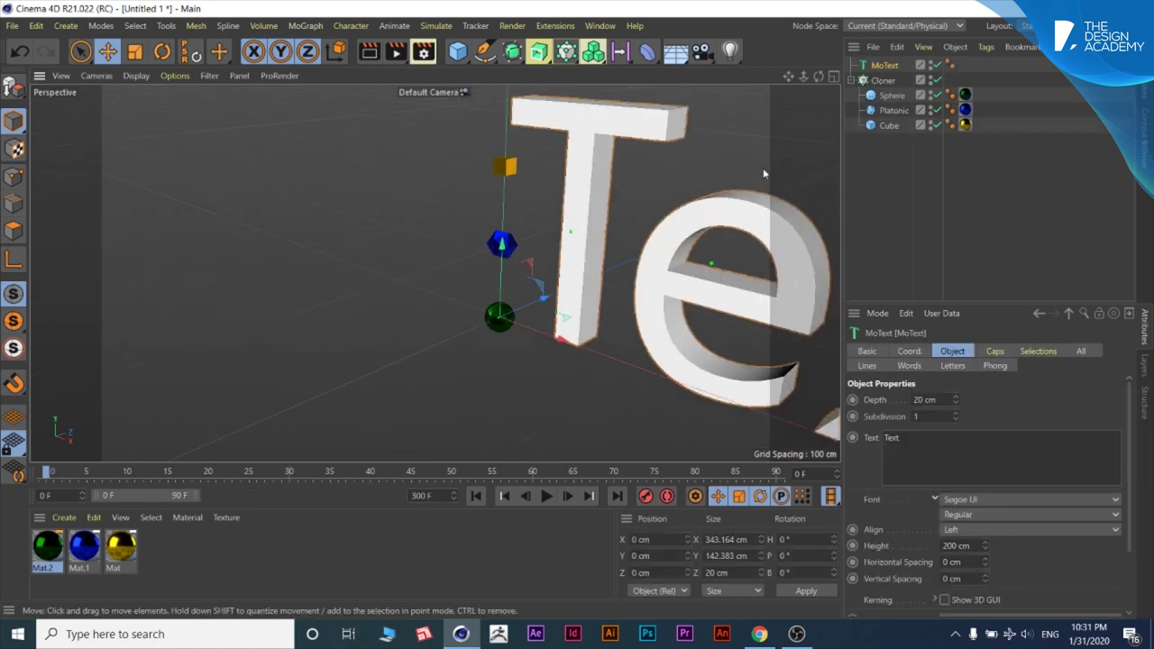
{"action": "mouse_move", "coordinate": [820, 81]}
{"action": "left_mouse_down"}
{"action": "mouse_move", "coordinate": [683, 252]}
{"action": "mouse_move", "coordinate": [721, 245]}
{"action": "left_mouse_up"}
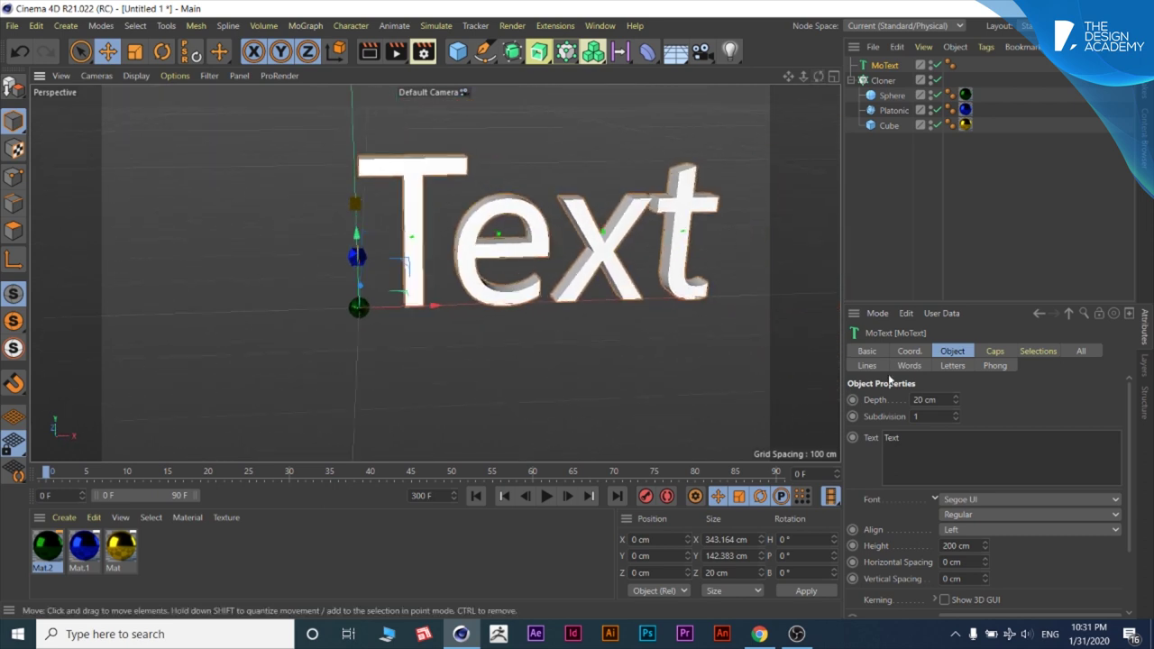
{"action": "left_click", "coordinate": [931, 80]}
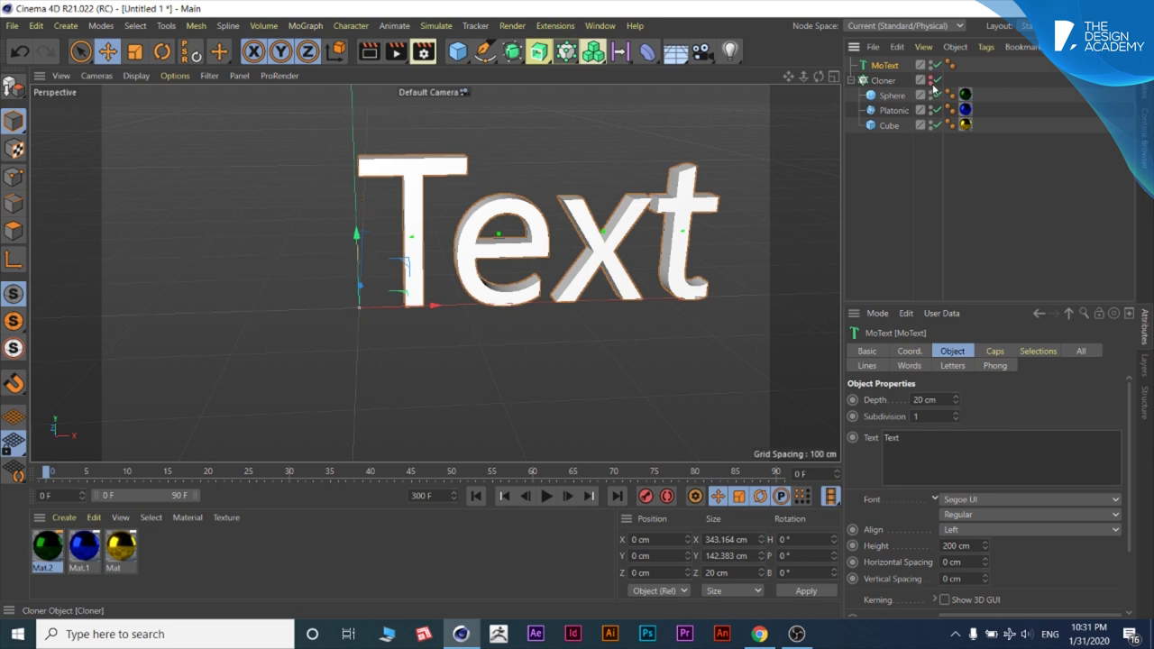
{"action": "left_click", "coordinate": [897, 177]}
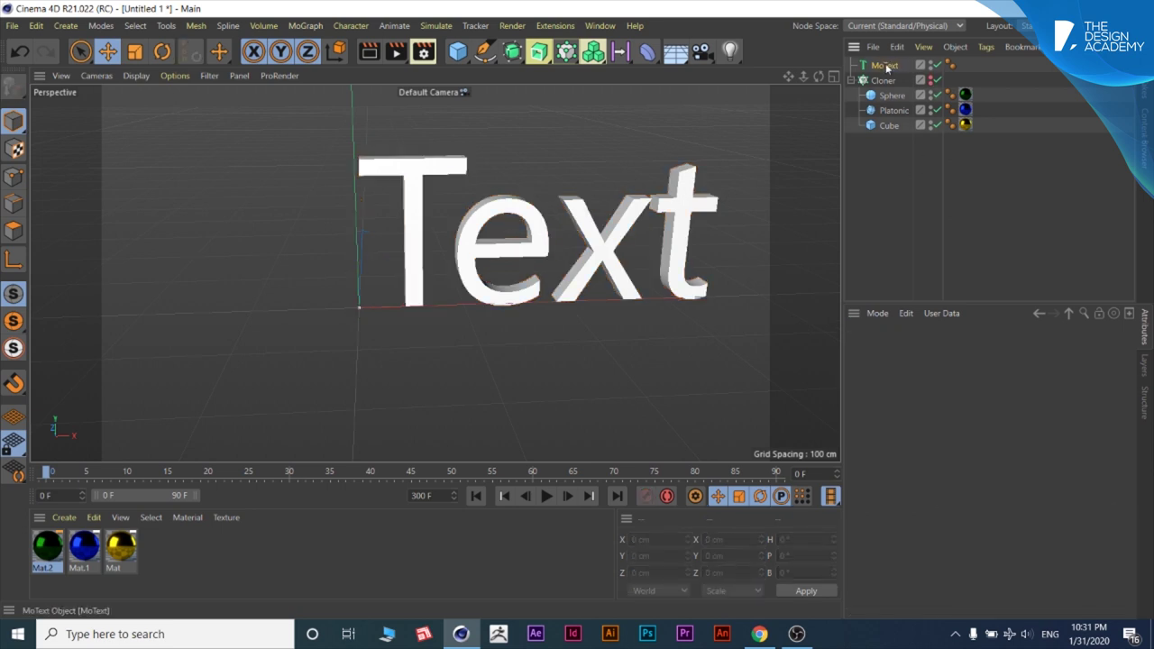
{"action": "left_click", "coordinate": [884, 66]}
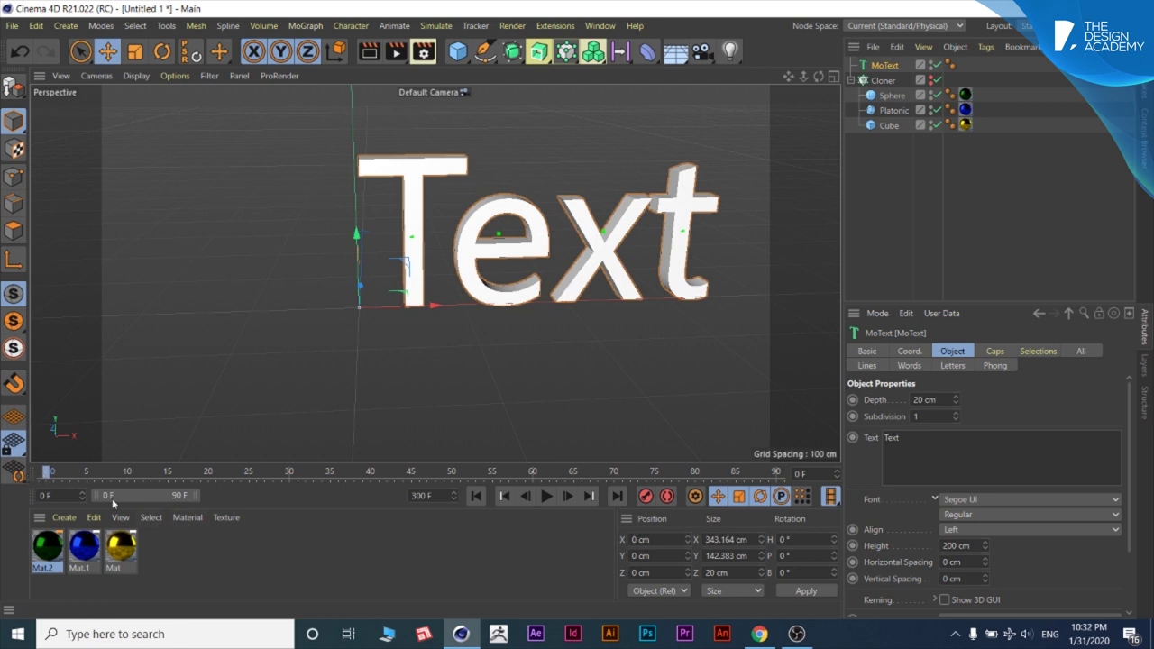
Step: Replace the MoText's 'Text' with the digit 5
{"action": "double_click", "coordinate": [918, 439]}
{"action": "key", "text": "BackSpace"}
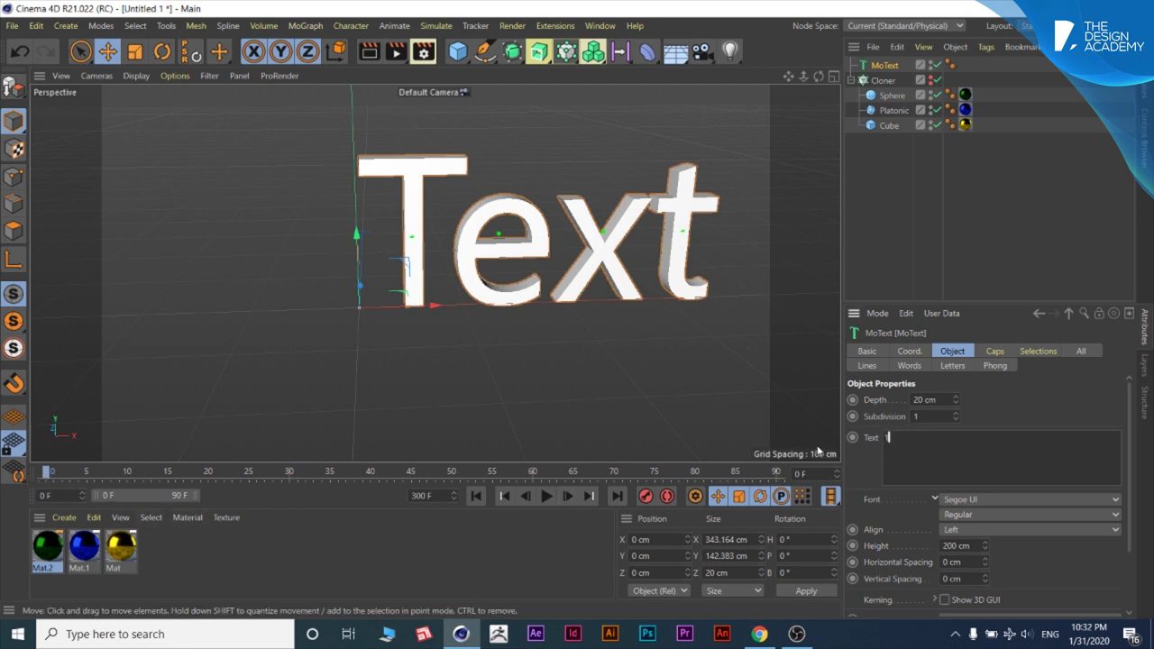
{"action": "key", "text": "BackSpace"}
{"action": "type", "text": "5"}
{"action": "left_click", "coordinate": [733, 283]}
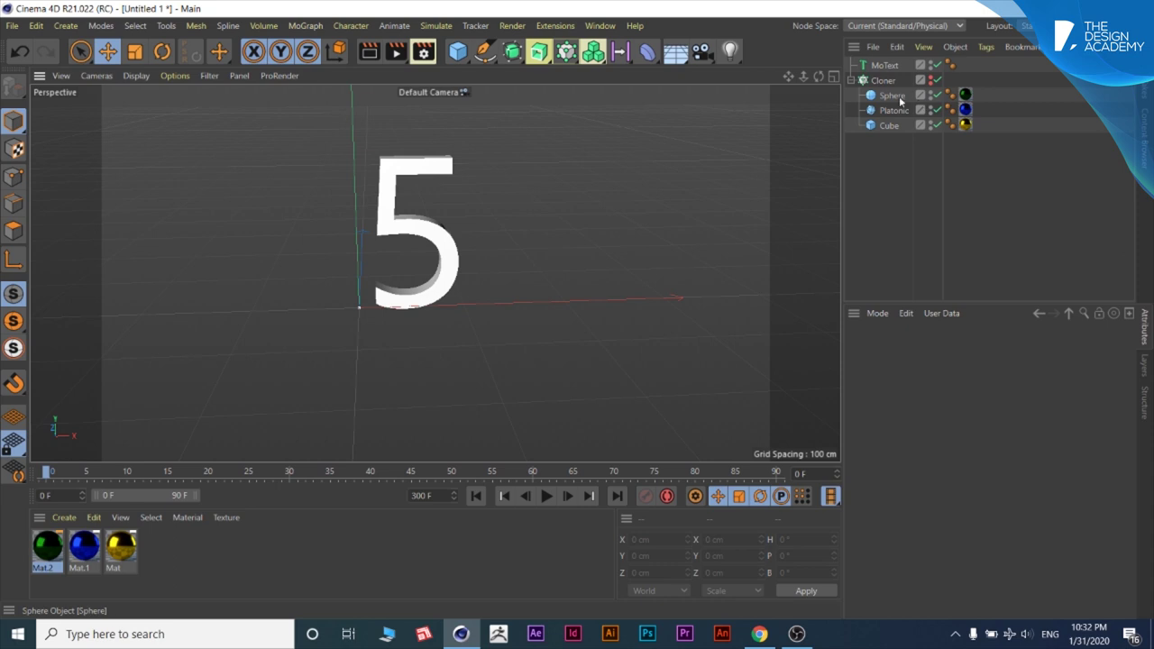
Step: Keyframe the text at frame 0 and extend the preview range to 300 frames
{"action": "left_click", "coordinate": [883, 65]}
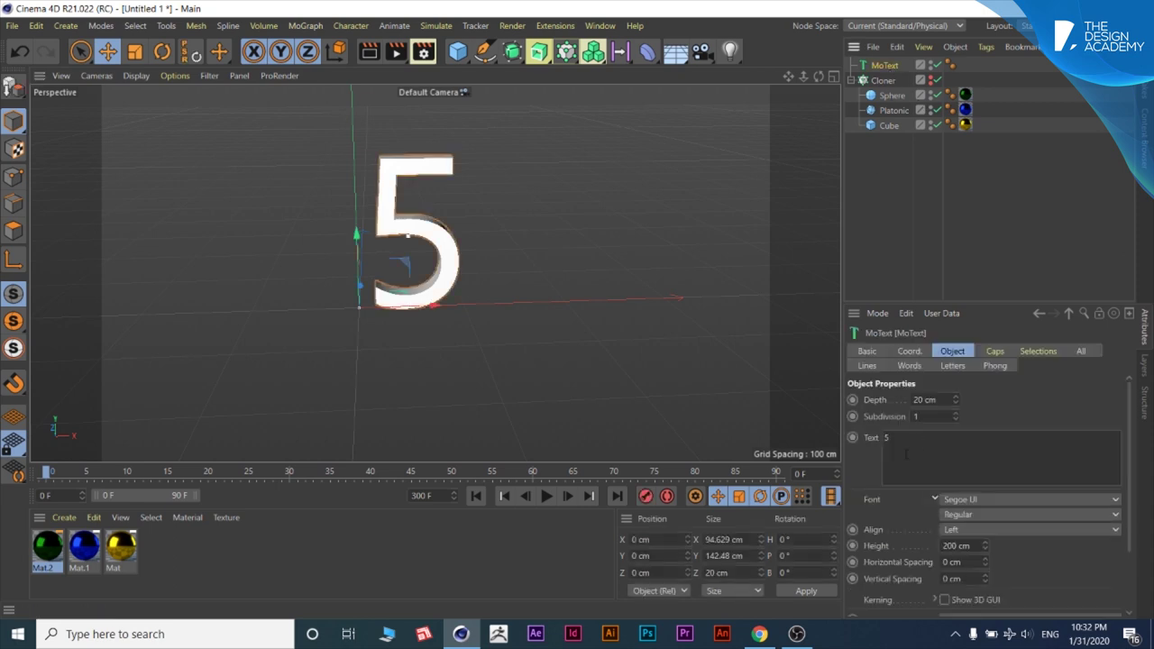
{"action": "left_click", "coordinate": [852, 438]}
{"action": "left_click_drag", "start_coordinate": [190, 496], "coordinate": [414, 498]}
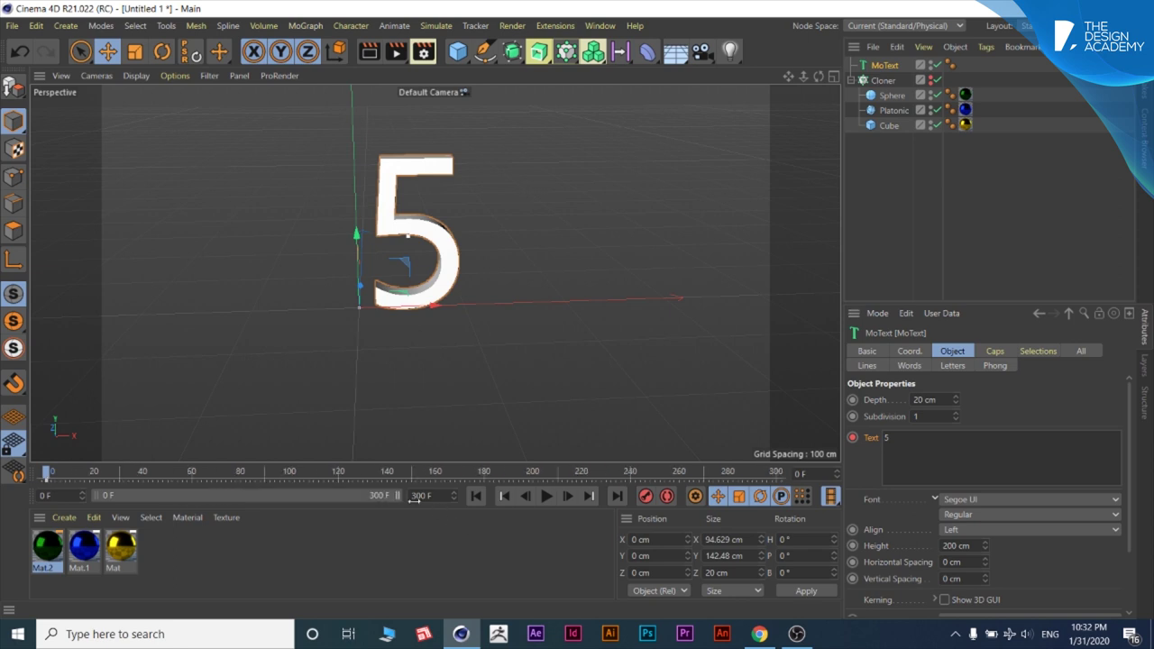
Step: At frame 60, change the MoText text to 4
{"action": "left_click", "coordinate": [192, 477]}
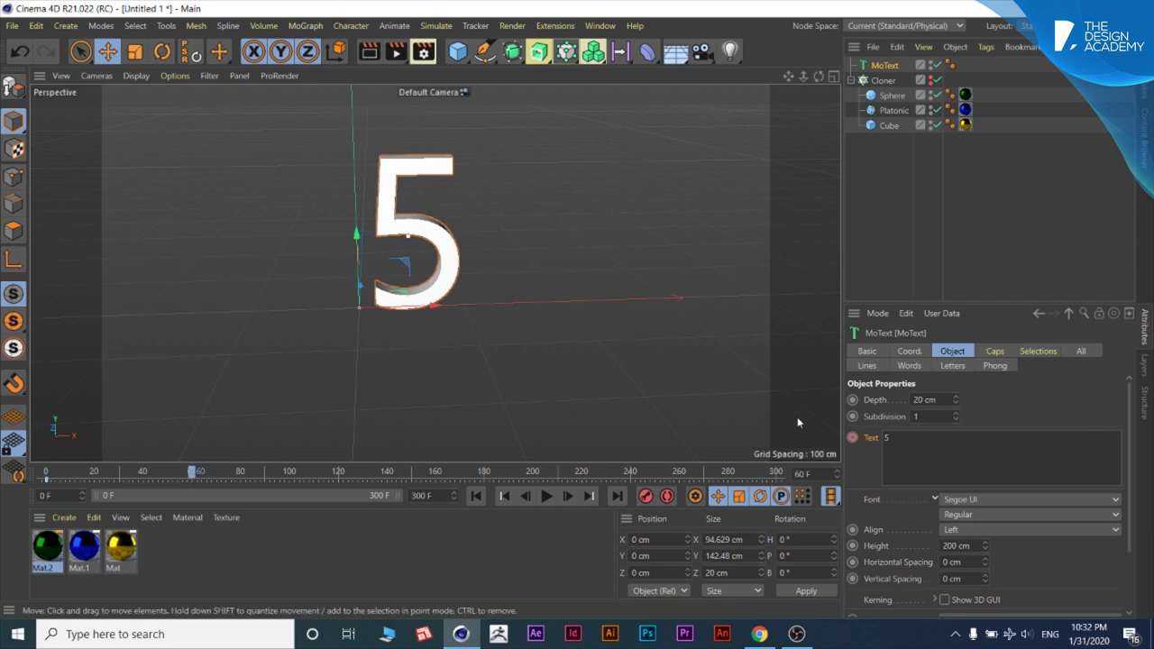
{"action": "left_click", "coordinate": [910, 447]}
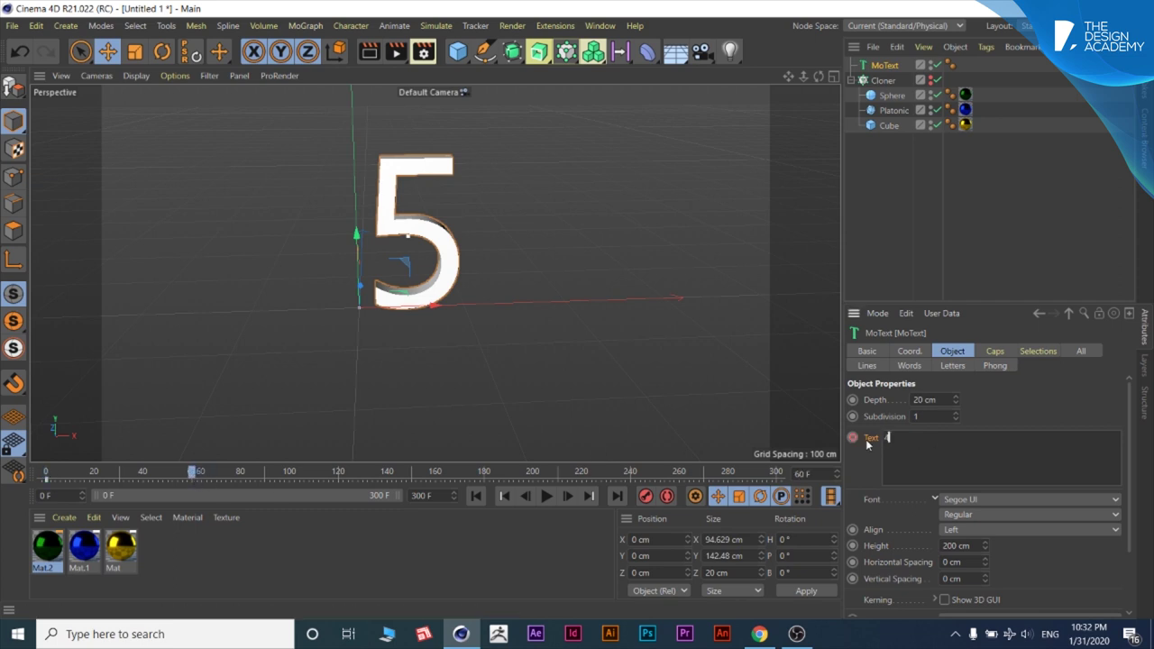
{"action": "type", "text": "4"}
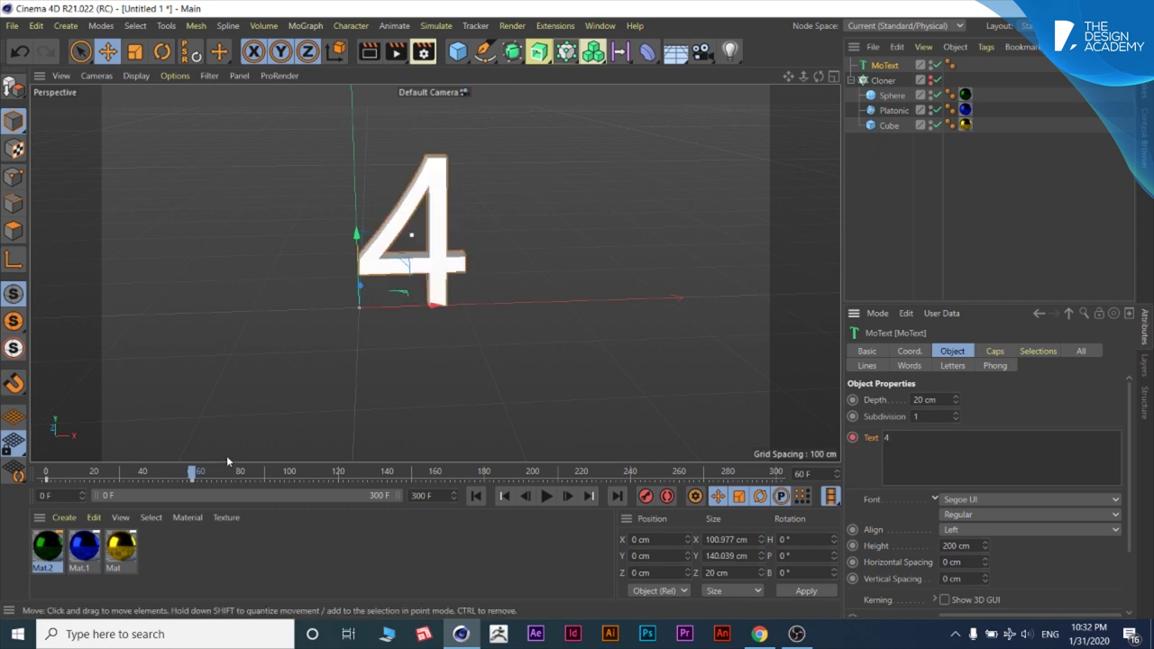
{"action": "left_click_drag", "start_coordinate": [192, 477], "coordinate": [343, 478]}
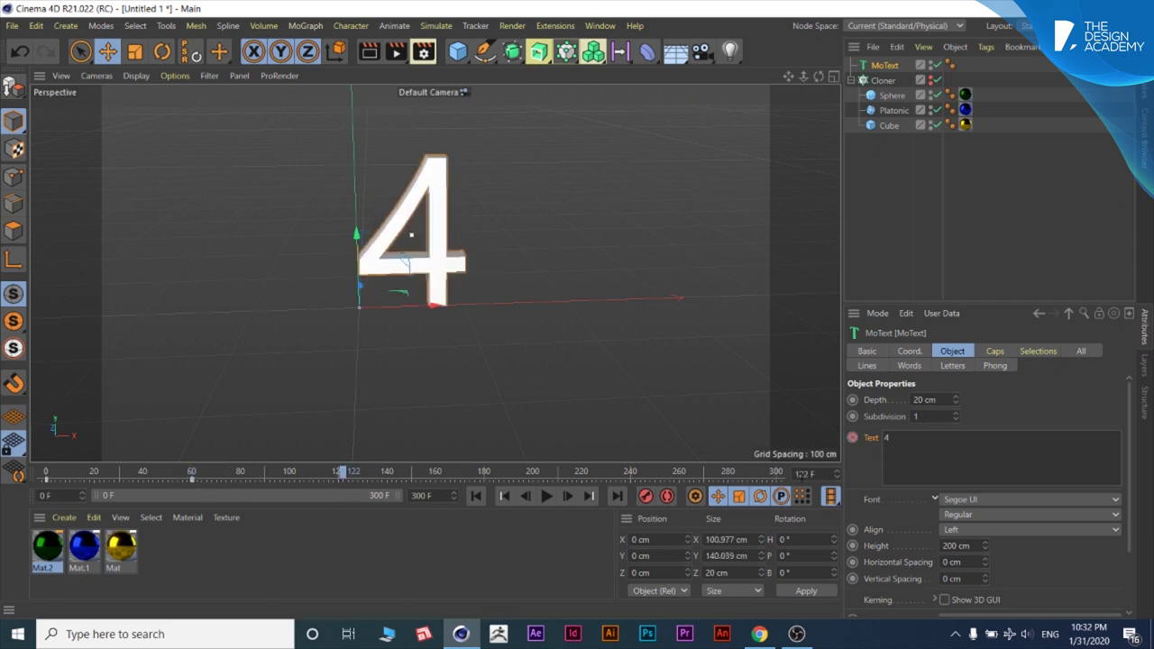
{"action": "double_click", "coordinate": [897, 440]}
Step: Delete the text keyframe at frame 0
{"action": "left_click", "coordinate": [194, 484]}
{"action": "right_click", "coordinate": [198, 478]}
{"action": "left_click", "coordinate": [126, 498]}
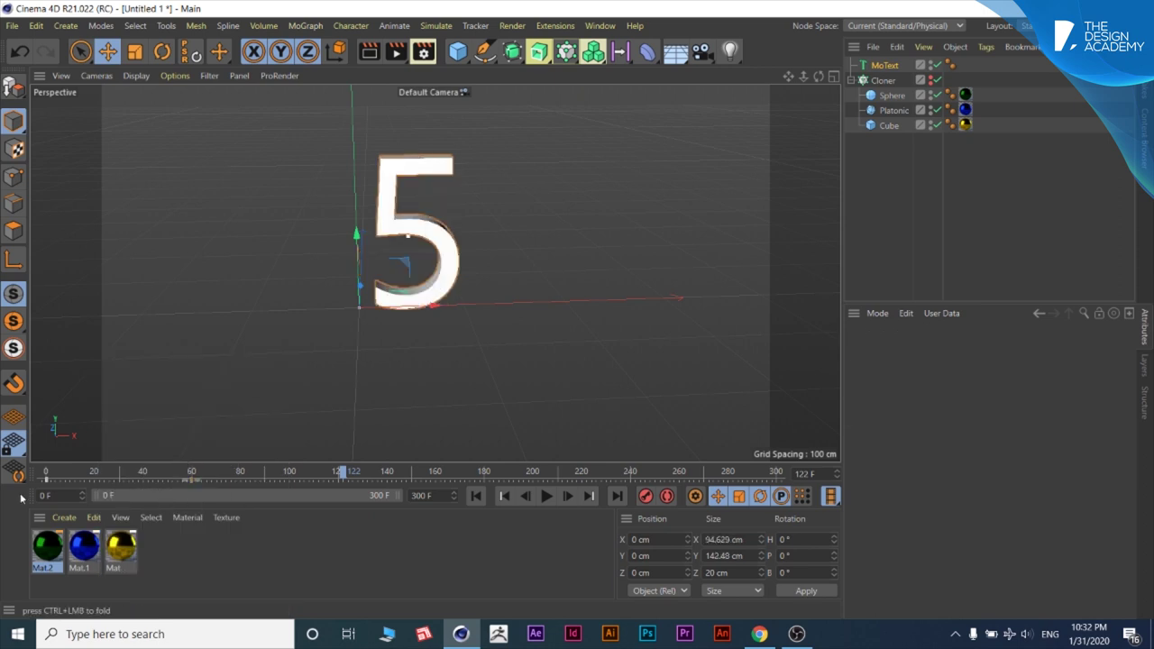
{"action": "left_click", "coordinate": [47, 481]}
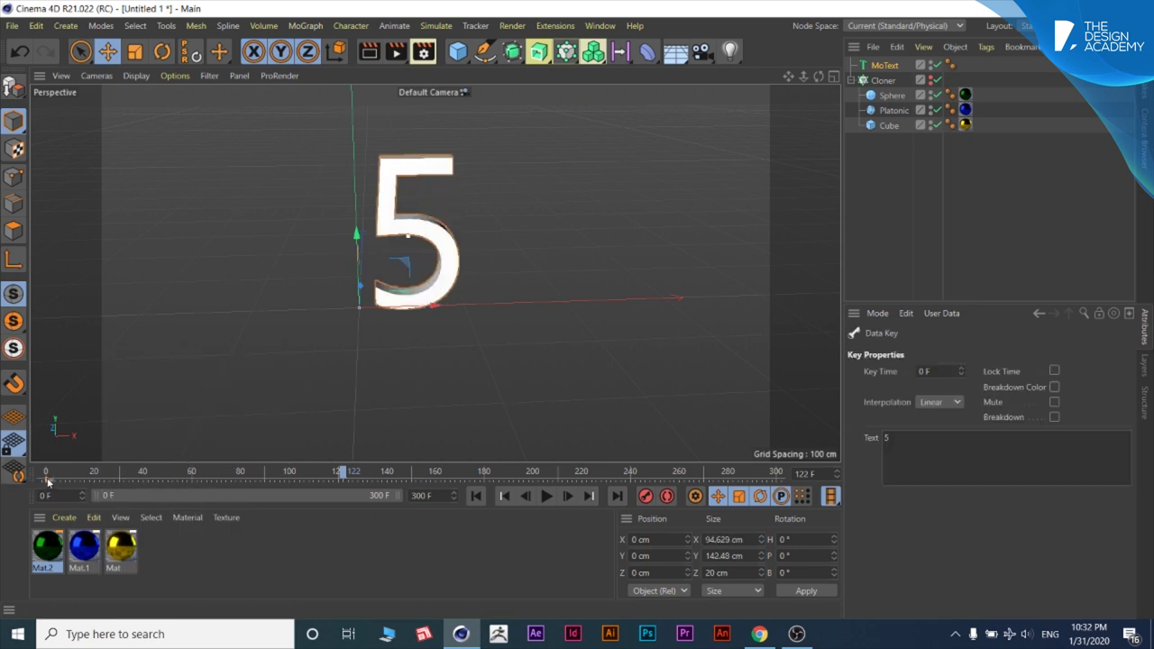
{"action": "right_click", "coordinate": [49, 481]}
{"action": "mouse_move", "coordinate": [36, 519]}
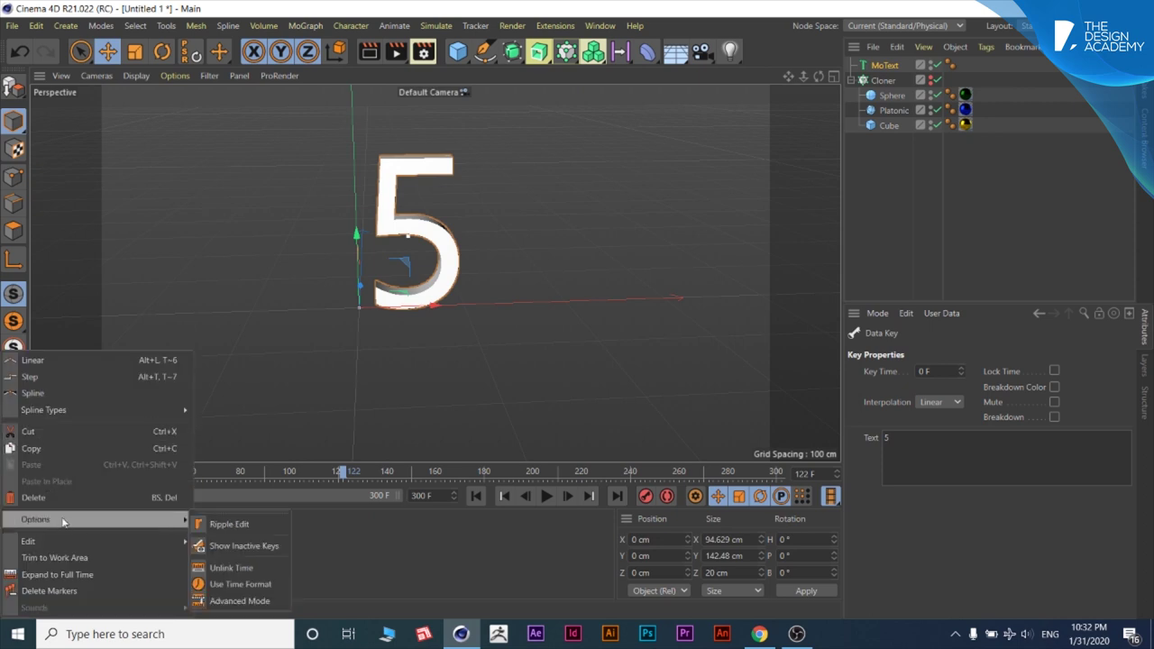
{"action": "left_click", "coordinate": [70, 499]}
Step: Set a new text keyframe at frame 28 and scrub the timeline to check it
{"action": "left_click_drag", "start_coordinate": [344, 475], "coordinate": [46, 475]}
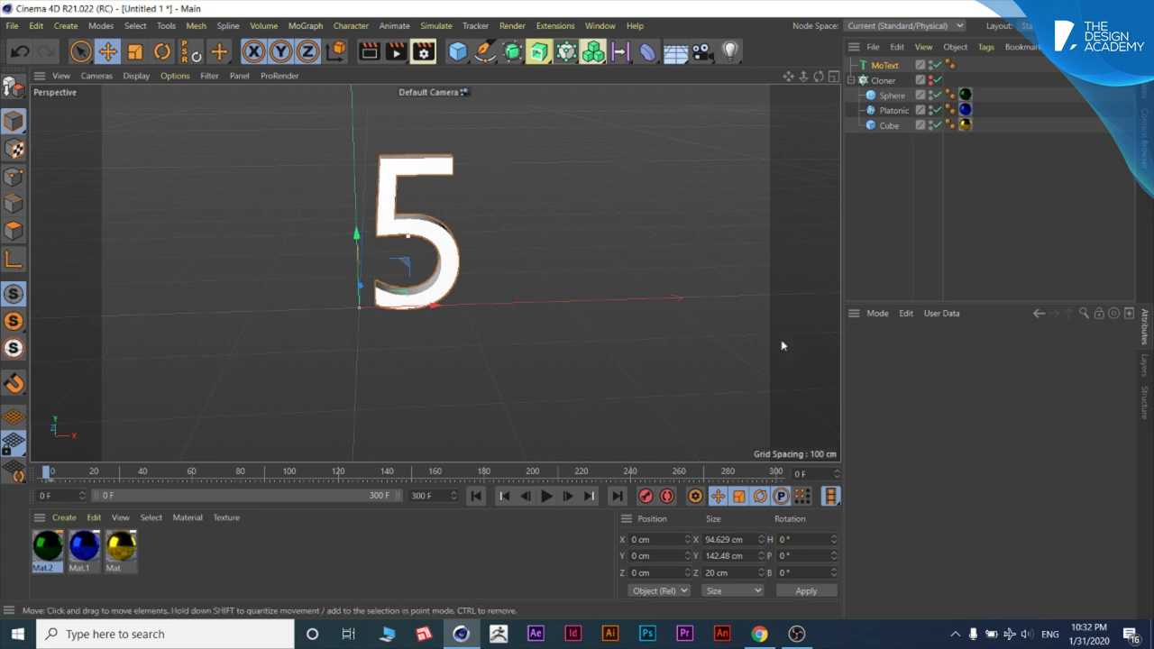
{"action": "left_click", "coordinate": [883, 65]}
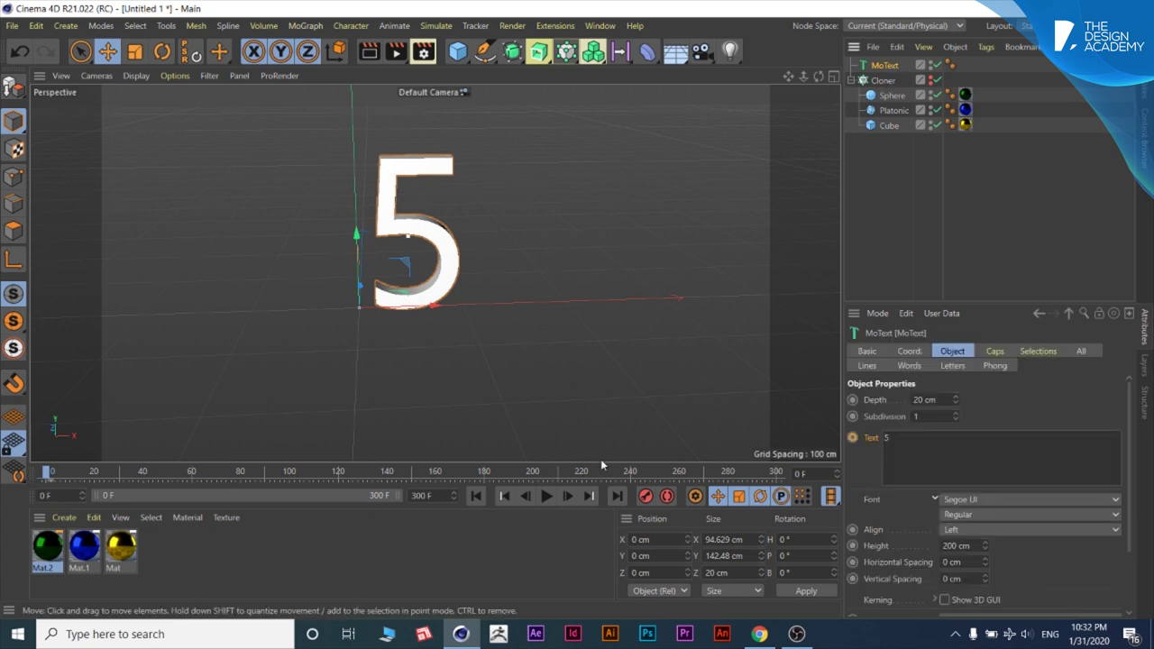
{"action": "left_click_drag", "start_coordinate": [48, 475], "coordinate": [115, 478]}
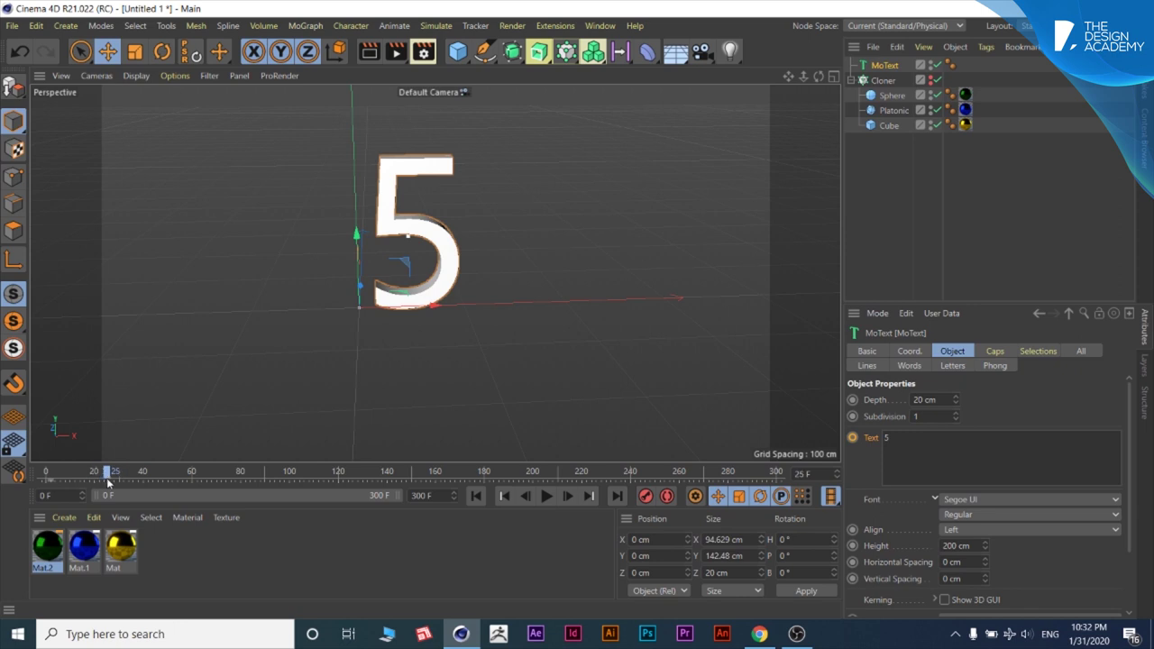
{"action": "left_click", "coordinate": [852, 437]}
{"action": "mouse_move", "coordinate": [119, 475]}
{"action": "left_mouse_down"}
{"action": "mouse_move", "coordinate": [3, 491]}
{"action": "mouse_move", "coordinate": [88, 475]}
{"action": "left_mouse_up"}
{"action": "left_click", "coordinate": [115, 475]}
{"action": "left_click_drag", "start_coordinate": [117, 476], "coordinate": [31, 476]}
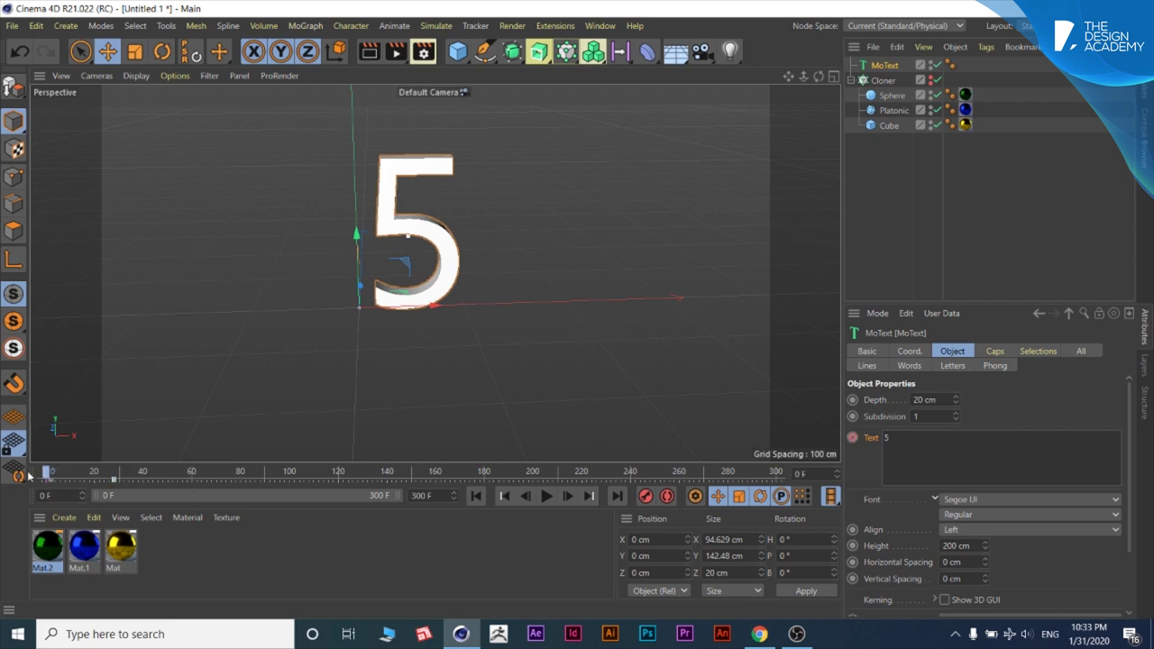
Step: Delete the stray Text keyframe at frame 28
{"action": "right_click", "coordinate": [112, 480]}
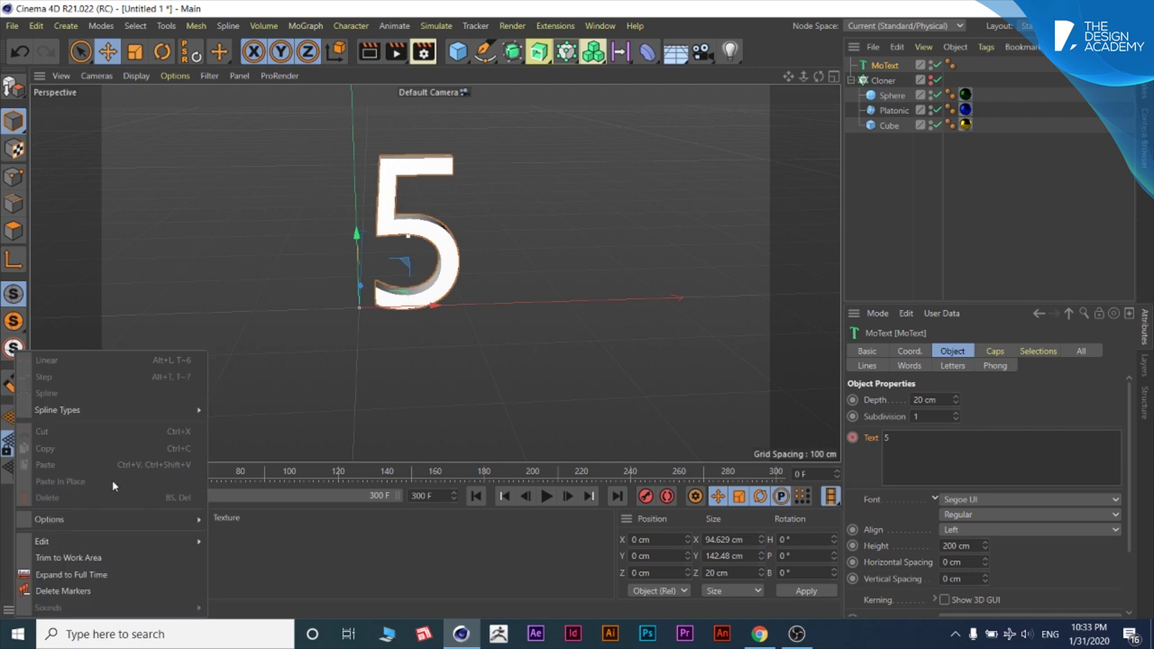
{"action": "key", "text": "Escape"}
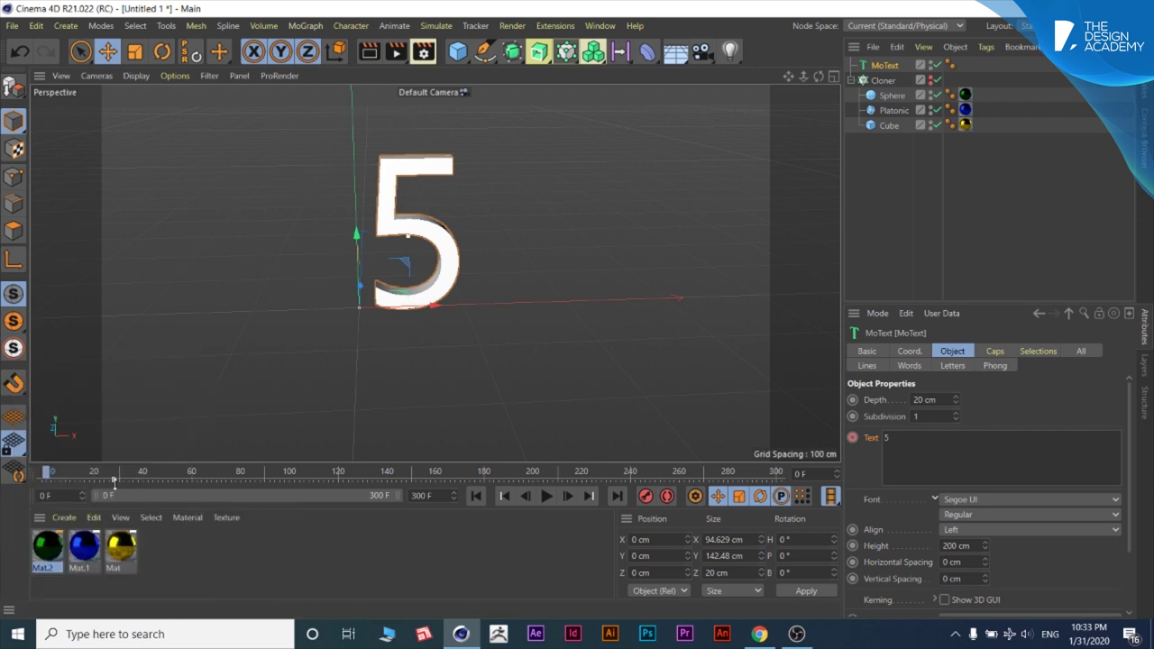
{"action": "left_click", "coordinate": [114, 480]}
{"action": "right_click", "coordinate": [115, 482]}
{"action": "left_click", "coordinate": [156, 494]}
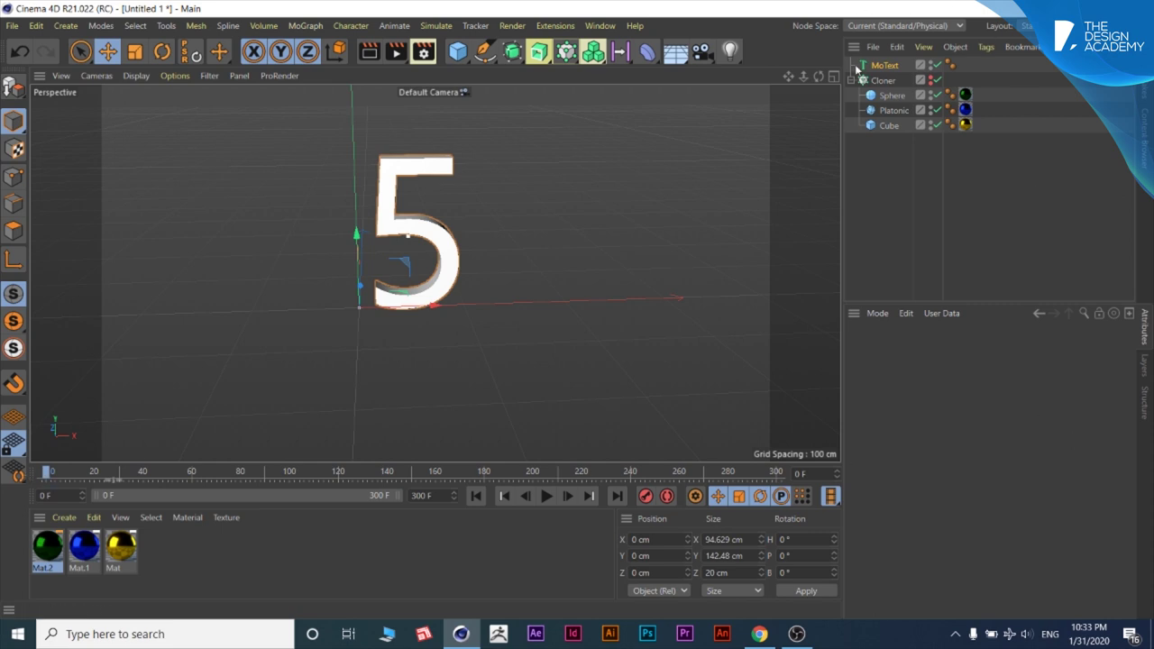
Step: Change the MoText digit from 5 to 4 around frame 79
{"action": "left_click", "coordinate": [885, 66]}
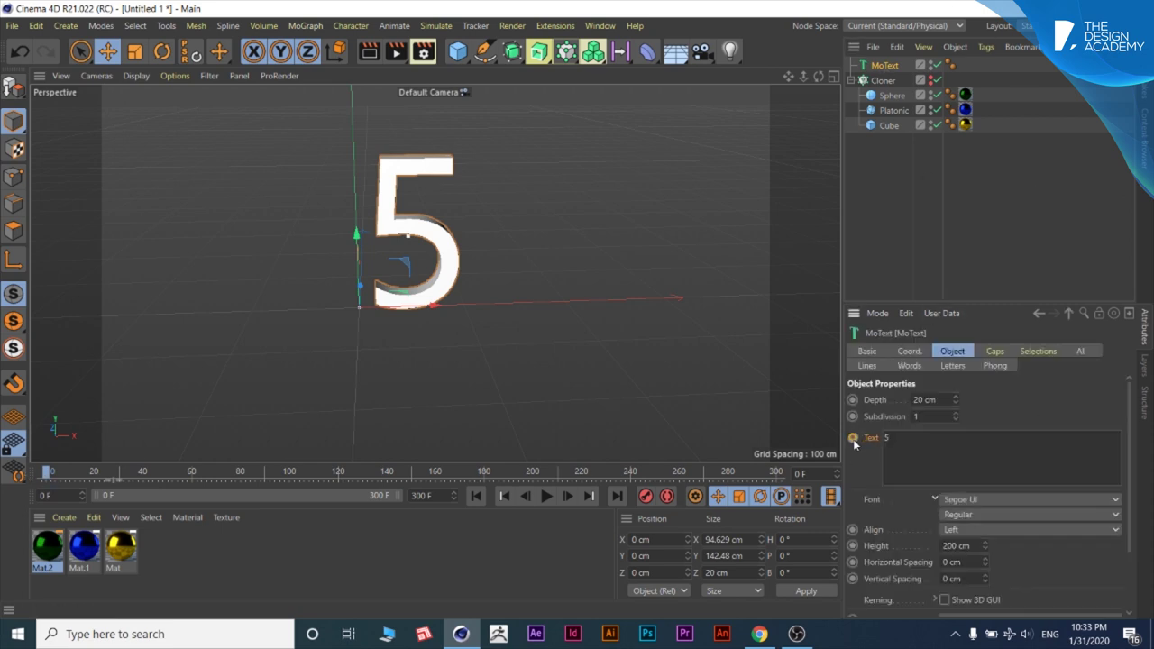
{"action": "left_click_drag", "start_coordinate": [45, 475], "coordinate": [199, 481]}
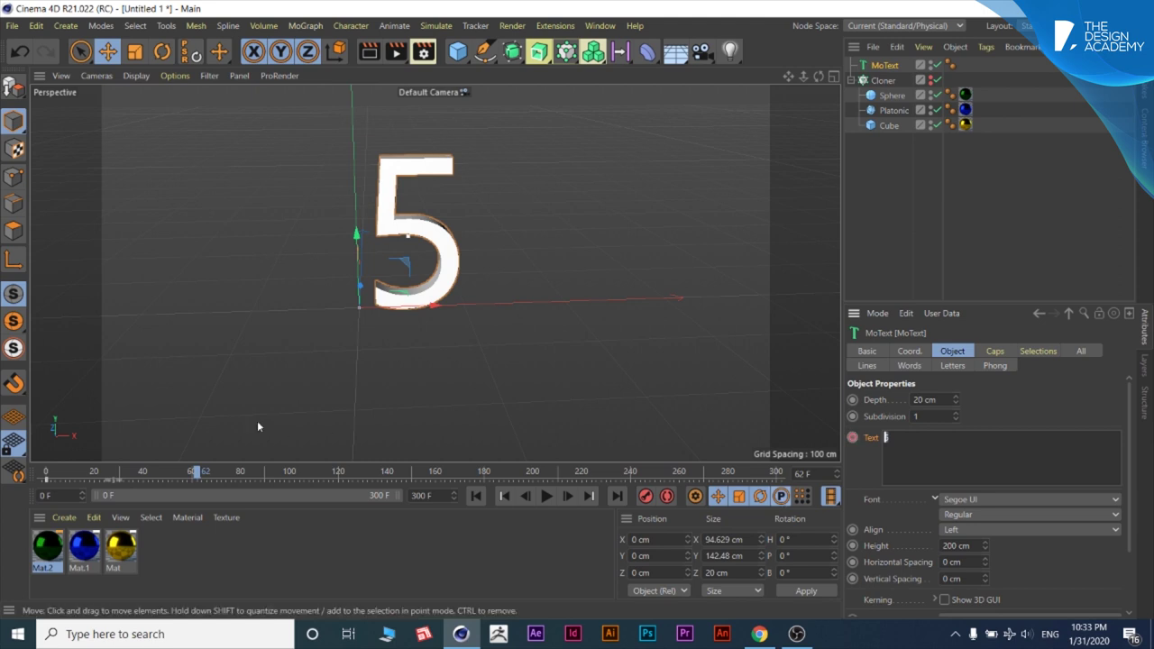
{"action": "left_click_drag", "start_coordinate": [196, 476], "coordinate": [241, 481]}
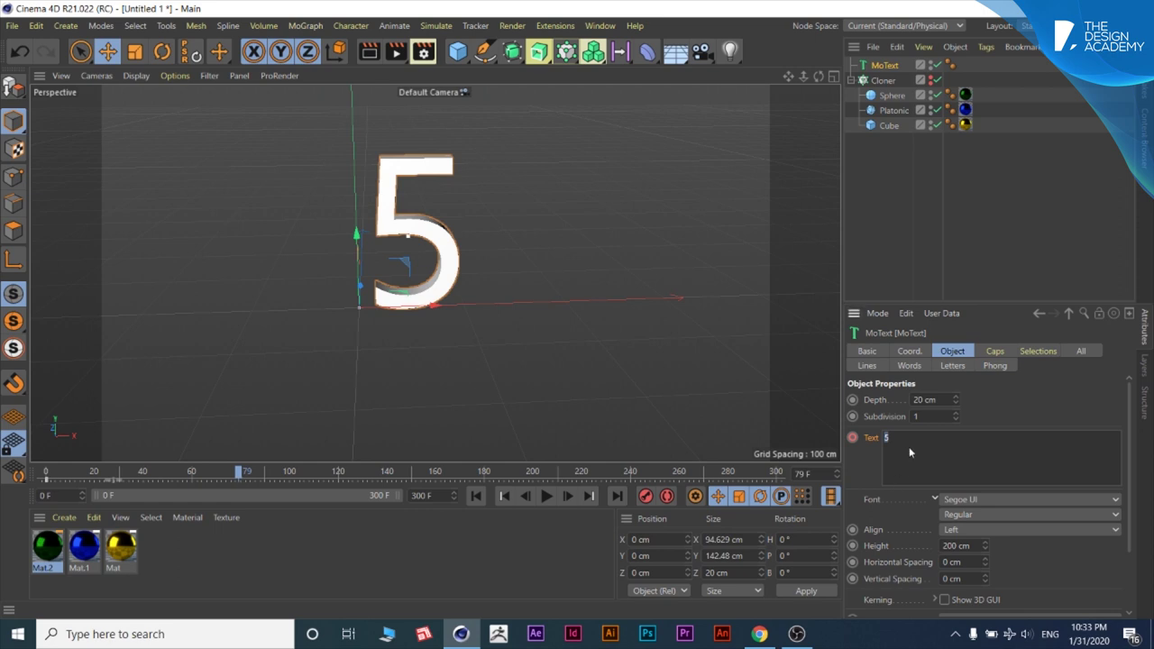
{"action": "left_click_drag", "start_coordinate": [917, 438], "coordinate": [876, 444]}
{"action": "type", "text": "4"}
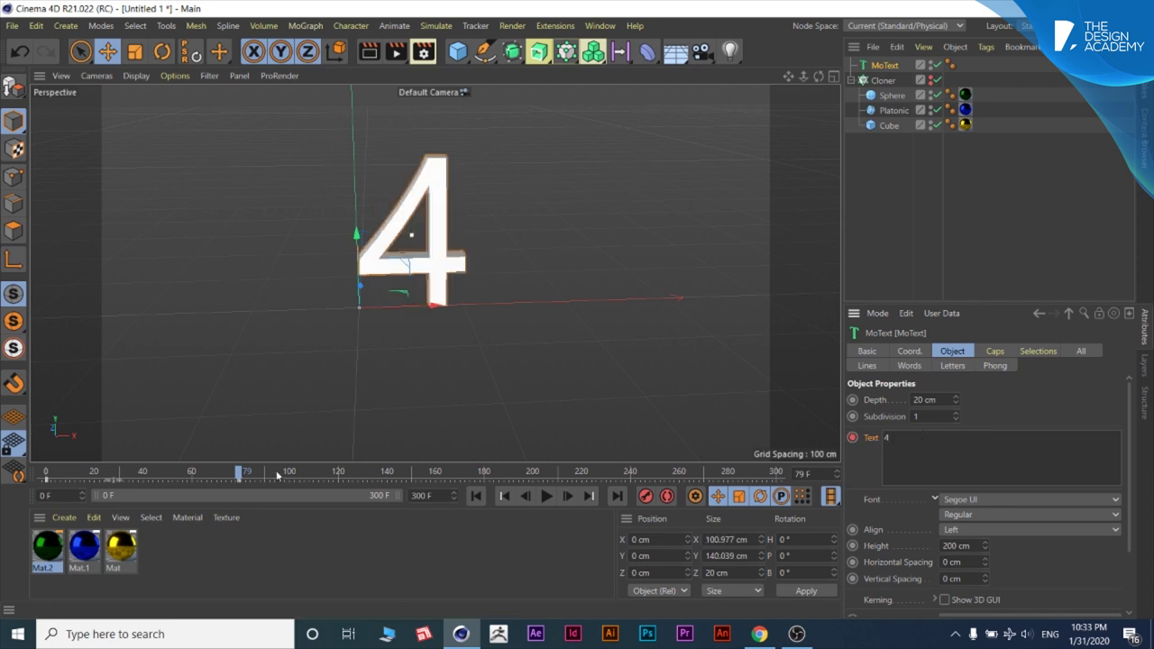
Step: Hold the 4 at about frame 136, then switch the text to 3 at frame 147
{"action": "left_click_drag", "start_coordinate": [240, 475], "coordinate": [412, 485]}
{"action": "left_click_drag", "start_coordinate": [415, 485], "coordinate": [387, 485]}
{"action": "left_click", "coordinate": [939, 441]}
{"action": "key", "text": "BackSpace"}
{"action": "type", "text": "4"}
{"action": "left_click_drag", "start_coordinate": [388, 482], "coordinate": [415, 483]}
{"action": "left_click", "coordinate": [897, 442]}
{"action": "type", "text": "3"}
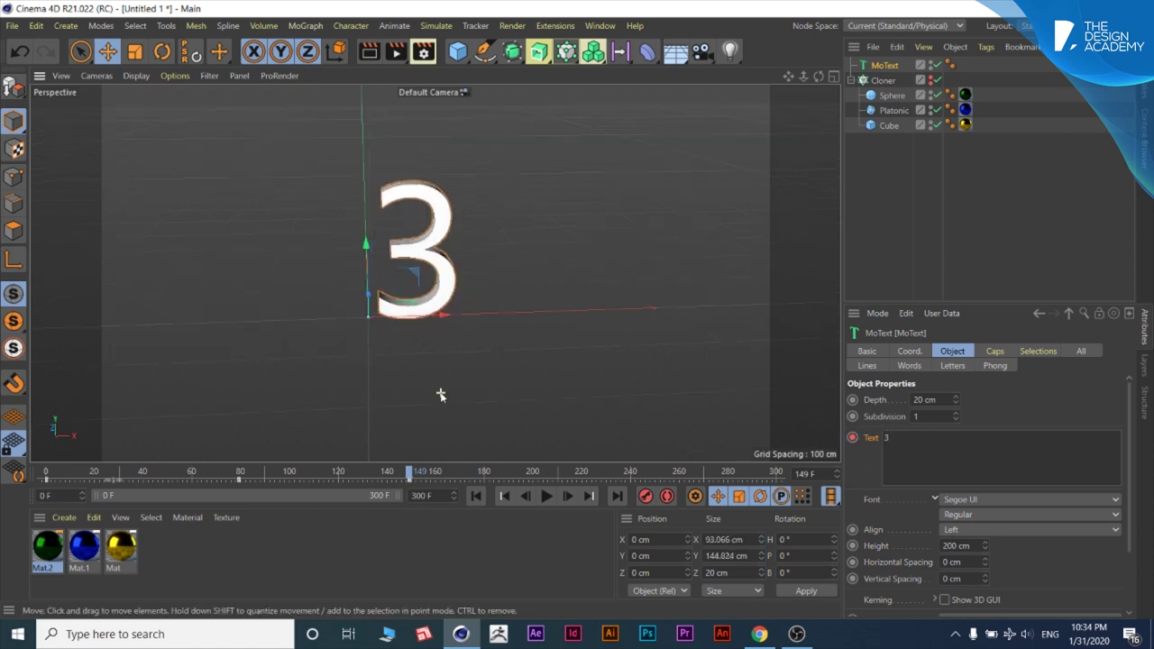
Step: Change the MoText to 2 around frame 204 and scrub ahead to frame 293
{"action": "left_click_drag", "start_coordinate": [408, 479], "coordinate": [557, 478]}
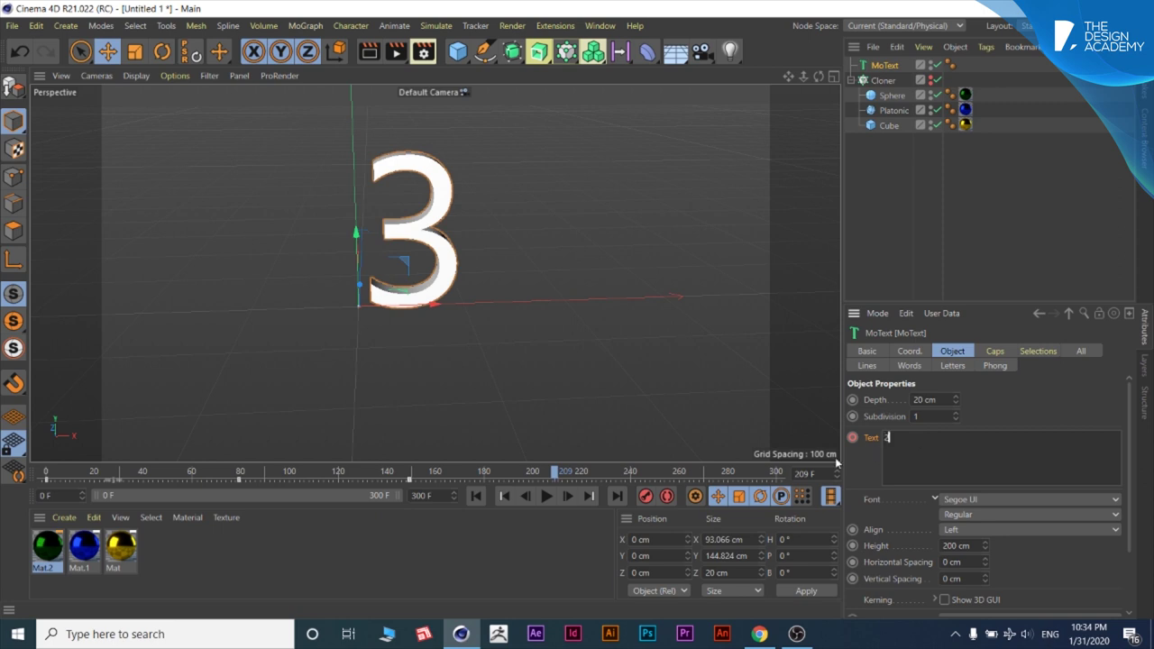
{"action": "key", "text": "BackSpace"}
{"action": "type", "text": "2"}
{"action": "left_click_drag", "start_coordinate": [555, 476], "coordinate": [688, 493]}
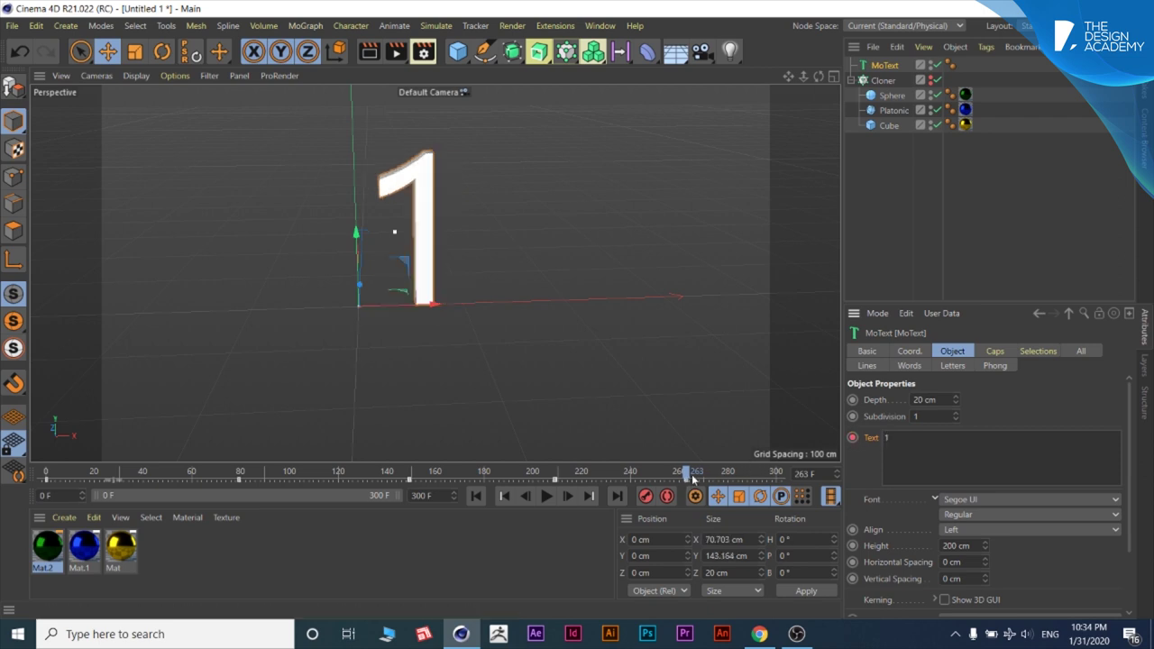
{"action": "left_click_drag", "start_coordinate": [702, 475], "coordinate": [762, 479]}
Step: Keyframe the digit 0 at frame 293 and play back the countdown
{"action": "left_click", "coordinate": [852, 438], "text": "ctrl"}
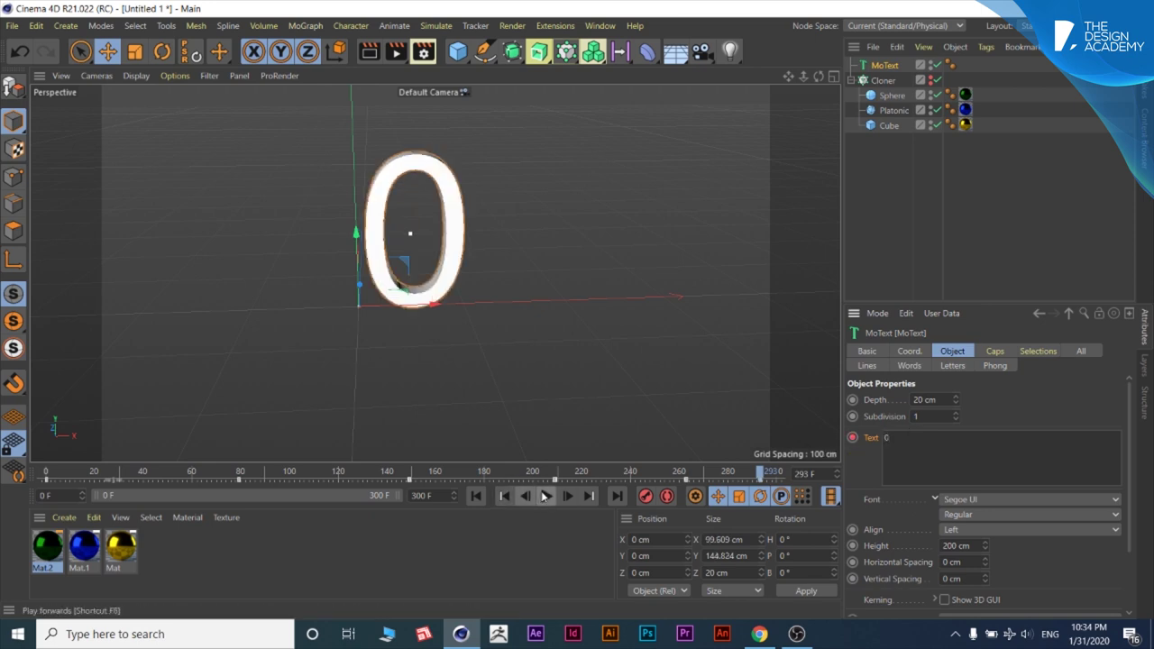
{"action": "left_click", "coordinate": [545, 496]}
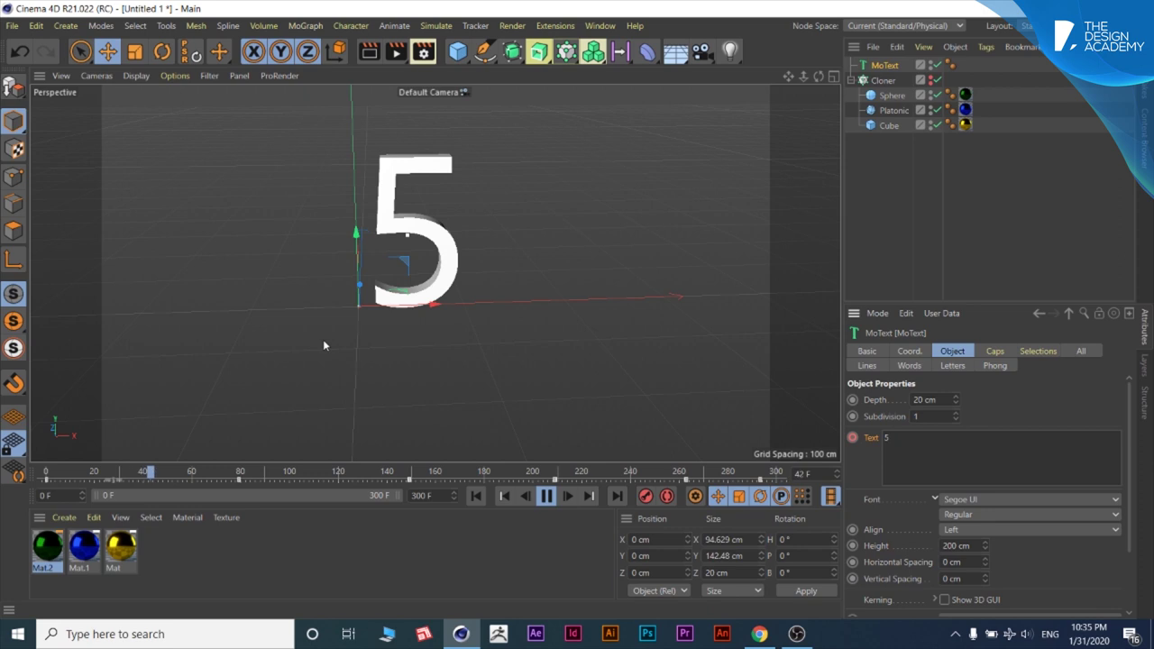
{"action": "left_click", "coordinate": [548, 496]}
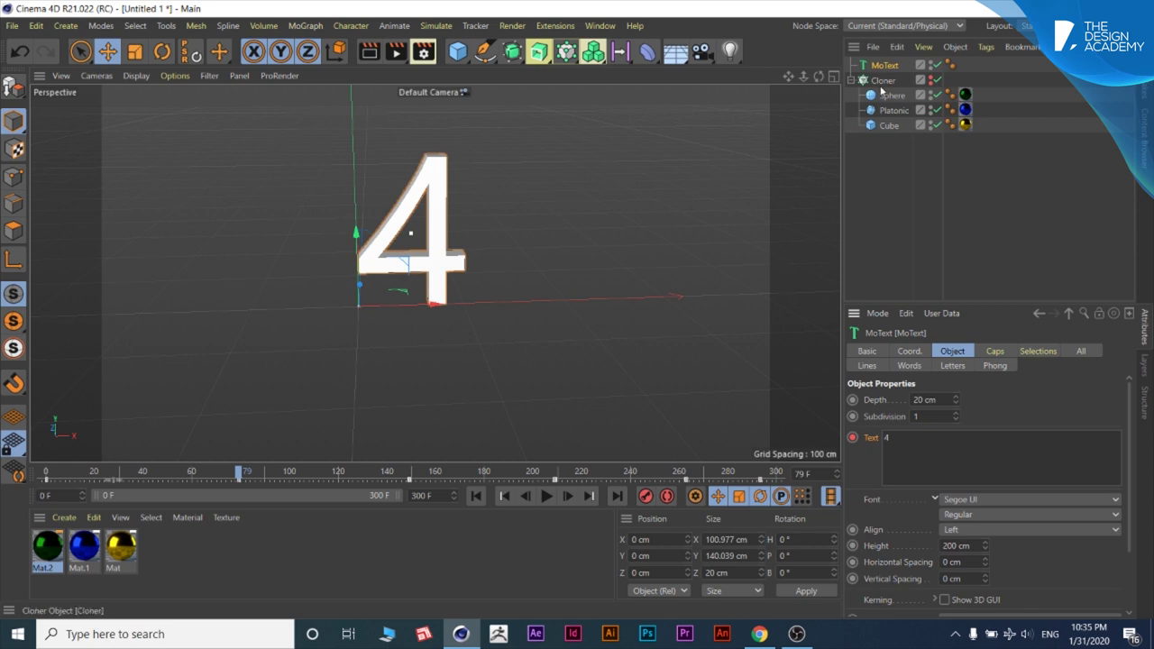
Step: Set the Cloner to Object mode with MoText as its object, and enable it
{"action": "mouse_move", "coordinate": [881, 81]}
{"action": "left_mouse_down"}
{"action": "mouse_move", "coordinate": [893, 81]}
{"action": "mouse_move", "coordinate": [927, 391]}
{"action": "left_mouse_up"}
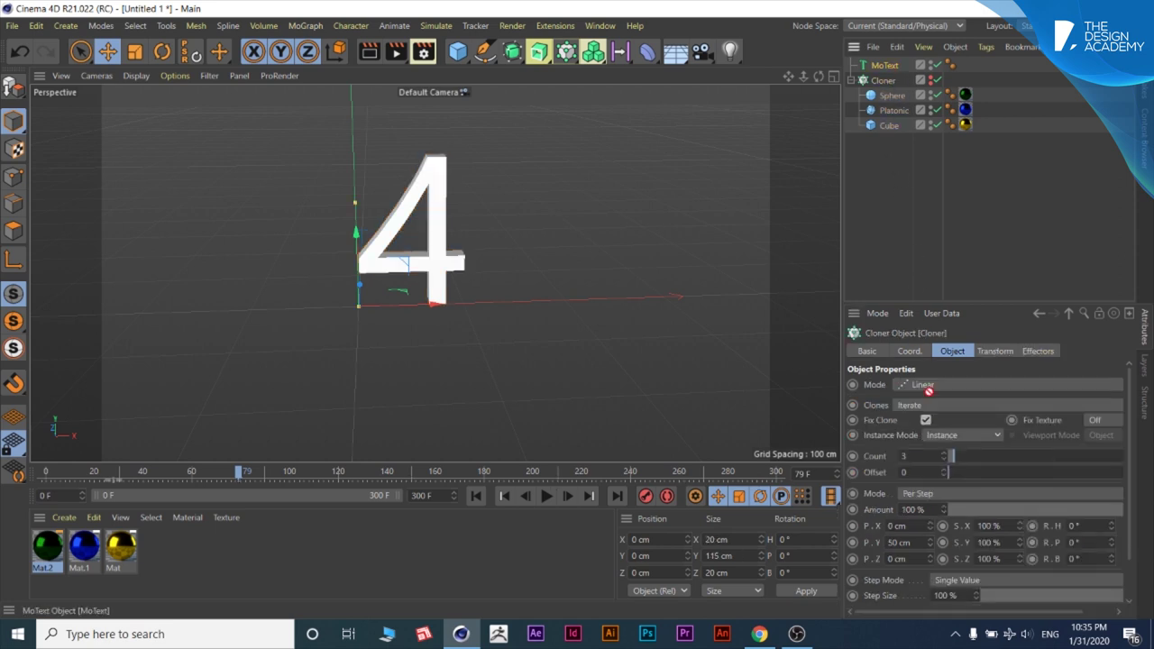
{"action": "left_click_drag", "start_coordinate": [868, 65], "coordinate": [927, 275]}
{"action": "left_click", "coordinate": [929, 386]}
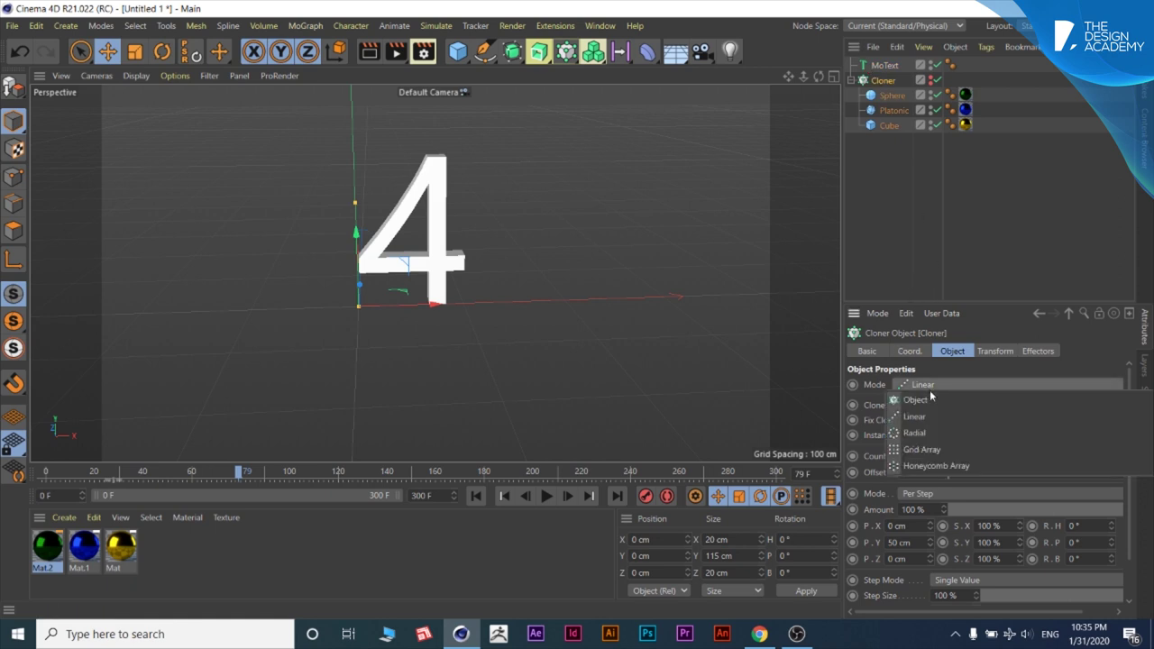
{"action": "left_click", "coordinate": [967, 408]}
{"action": "left_click", "coordinate": [947, 383]}
{"action": "left_click", "coordinate": [938, 399]}
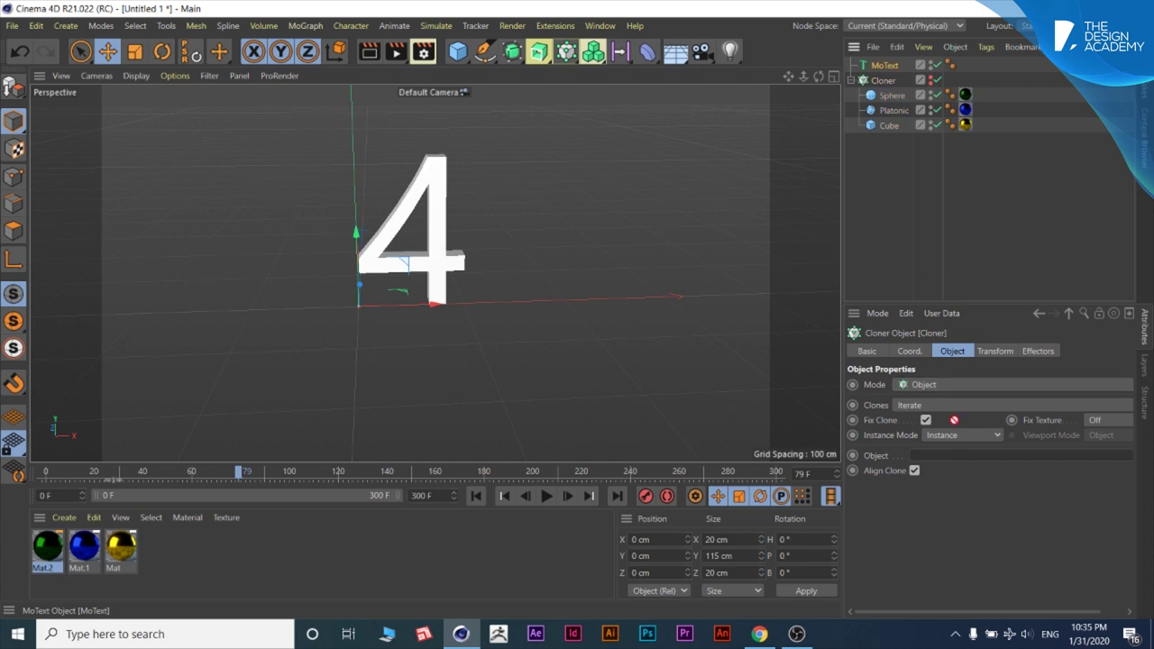
{"action": "left_click_drag", "start_coordinate": [954, 460], "coordinate": [944, 455]}
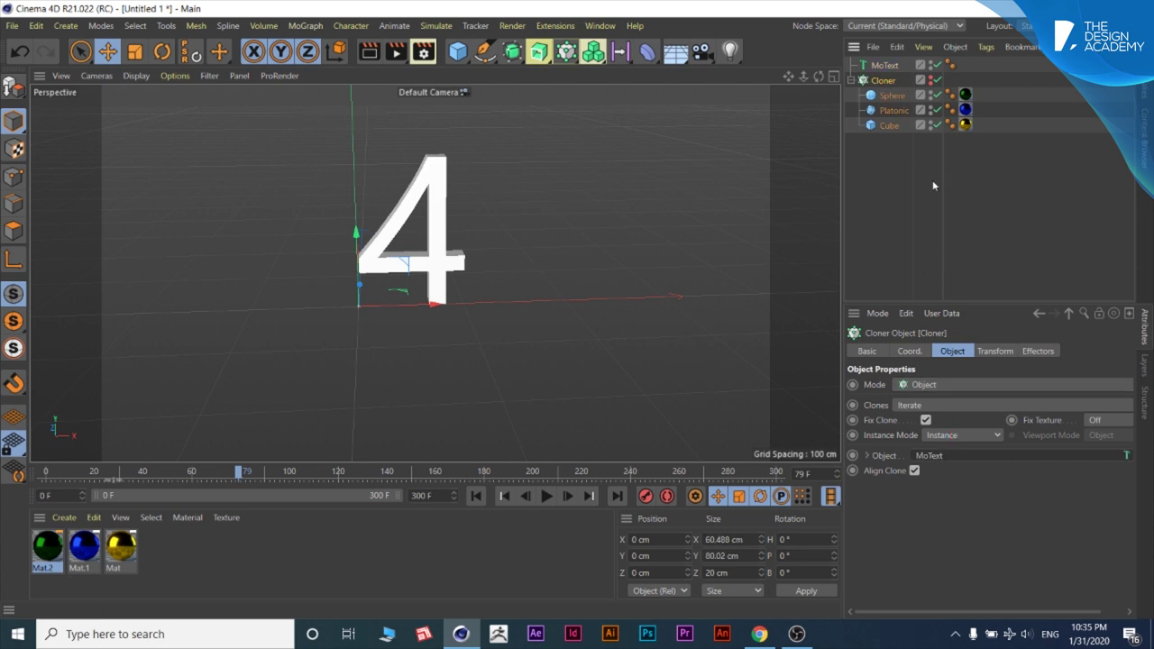
{"action": "left_click", "coordinate": [934, 80]}
Step: Clear the selection and bring up the Generators palette
{"action": "left_click", "coordinate": [874, 187]}
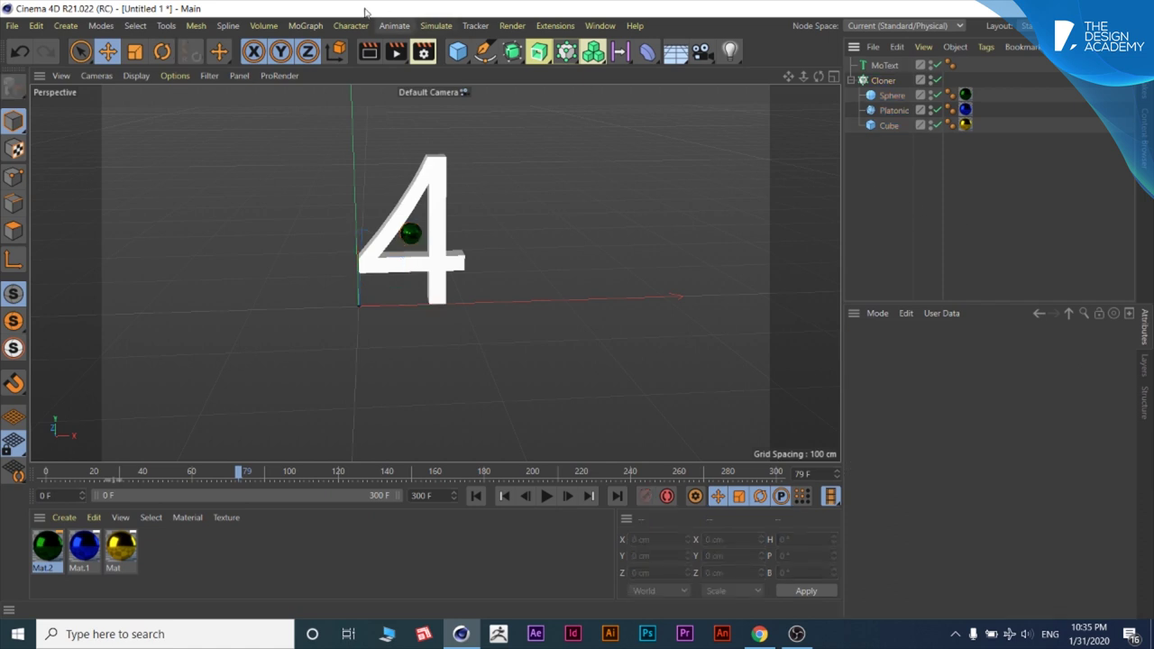
{"action": "left_click", "coordinate": [451, 27]}
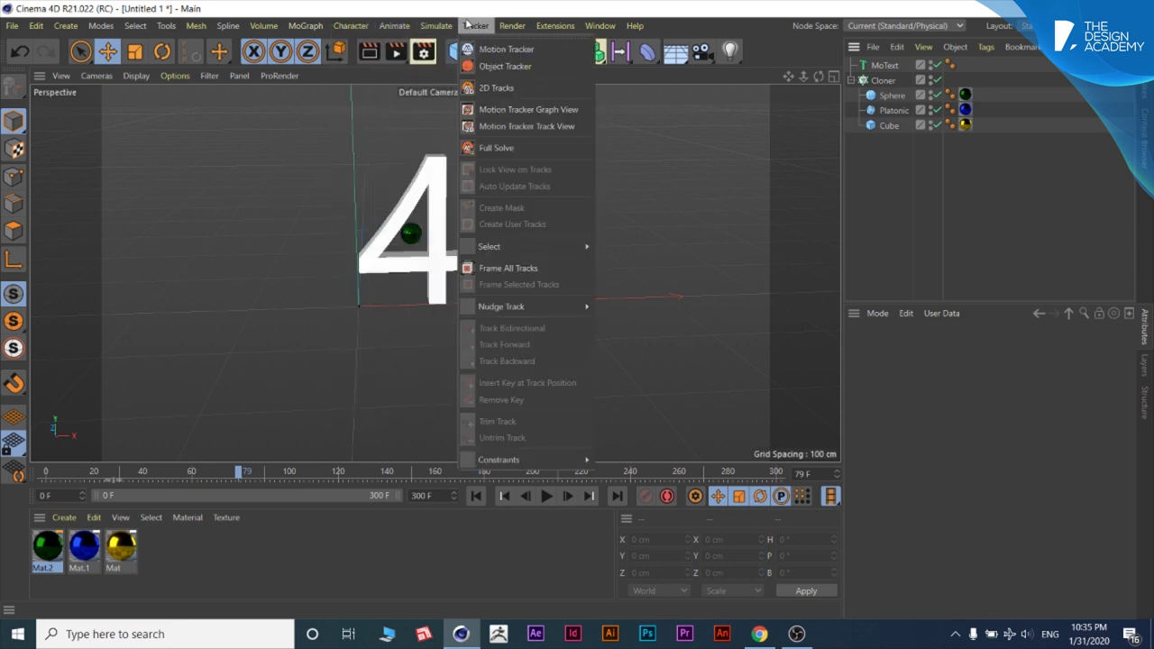
{"action": "left_click", "coordinate": [513, 5]}
{"action": "left_click", "coordinate": [484, 52]}
{"action": "left_click", "coordinate": [511, 54]}
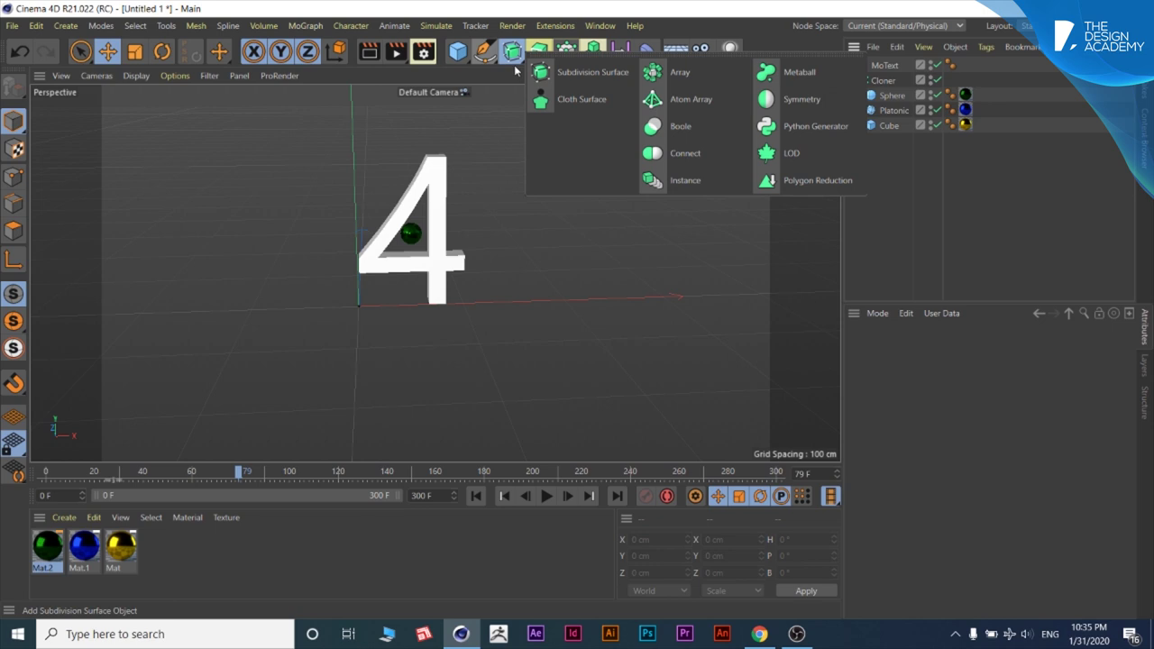
Step: Add a Connect object holding MoText and make it the Cloner's target object
{"action": "left_click", "coordinate": [682, 152]}
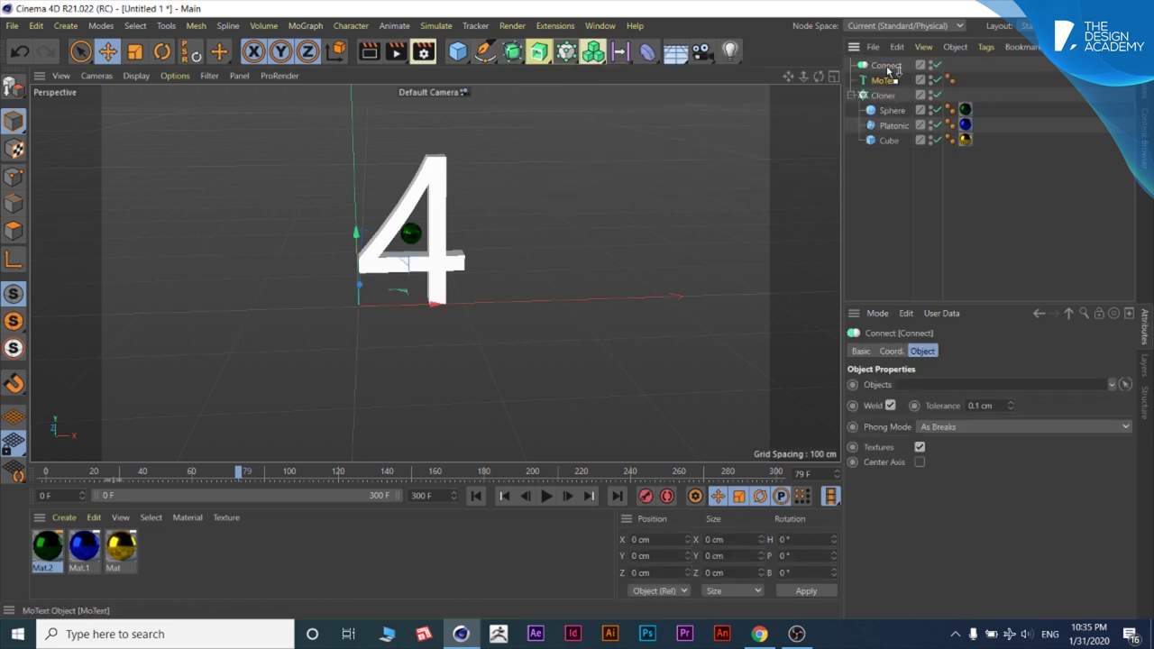
{"action": "left_click_drag", "start_coordinate": [888, 70], "coordinate": [885, 66]}
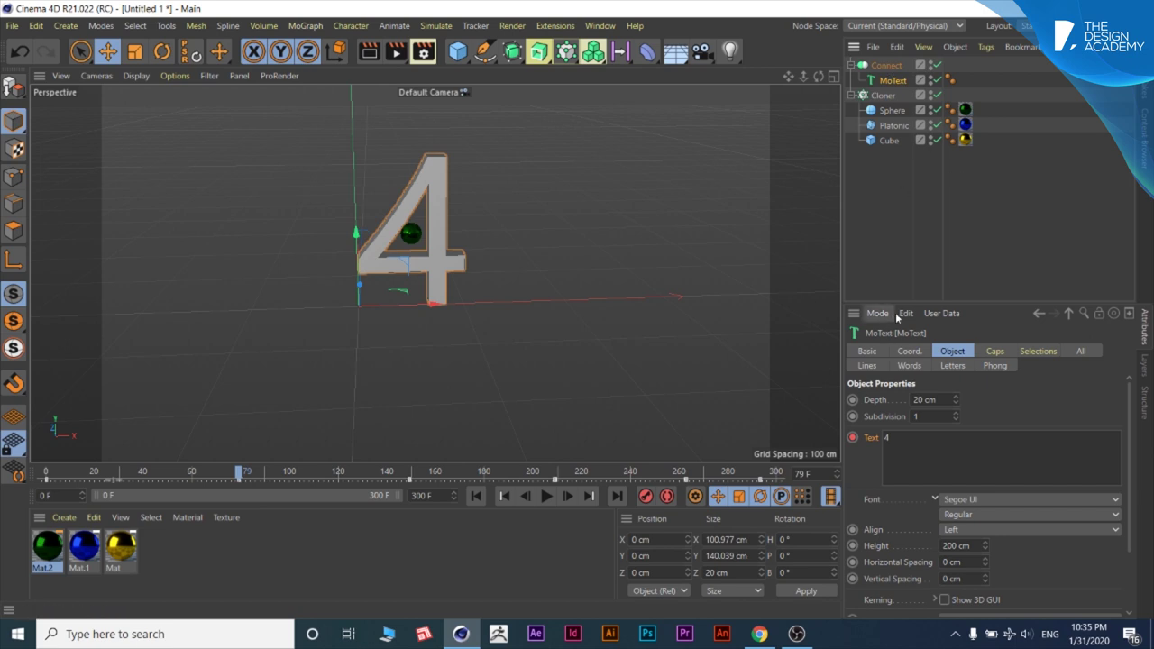
{"action": "left_click", "coordinate": [882, 95]}
{"action": "left_click_drag", "start_coordinate": [886, 65], "coordinate": [921, 352]}
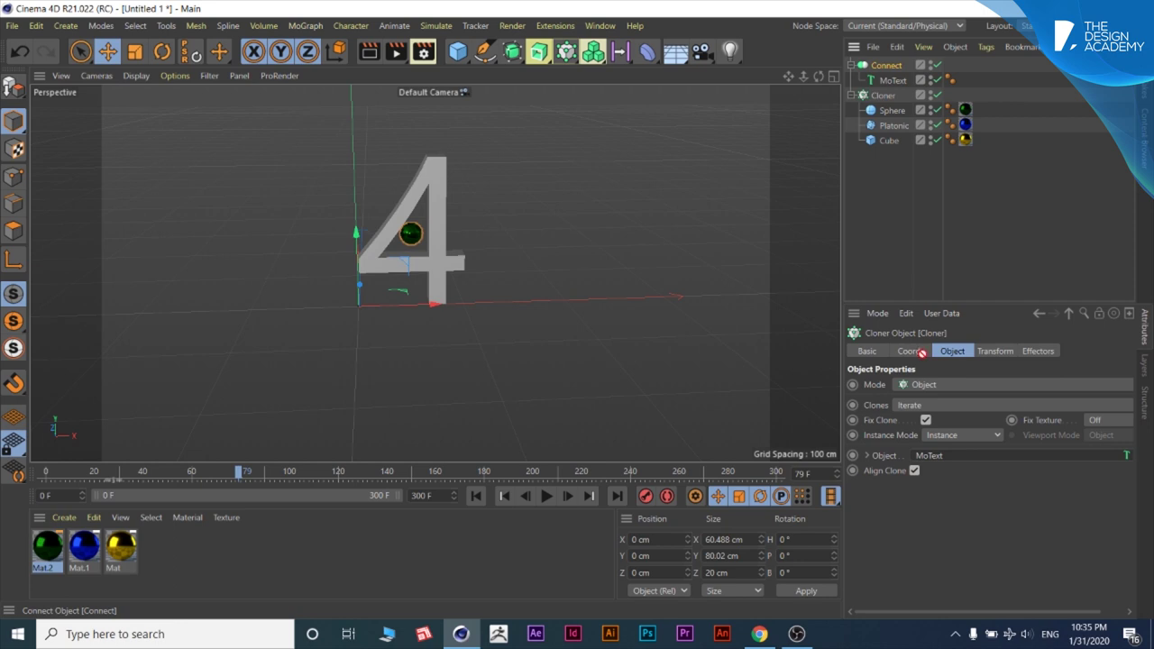
{"action": "left_click_drag", "start_coordinate": [942, 460], "coordinate": [942, 456]}
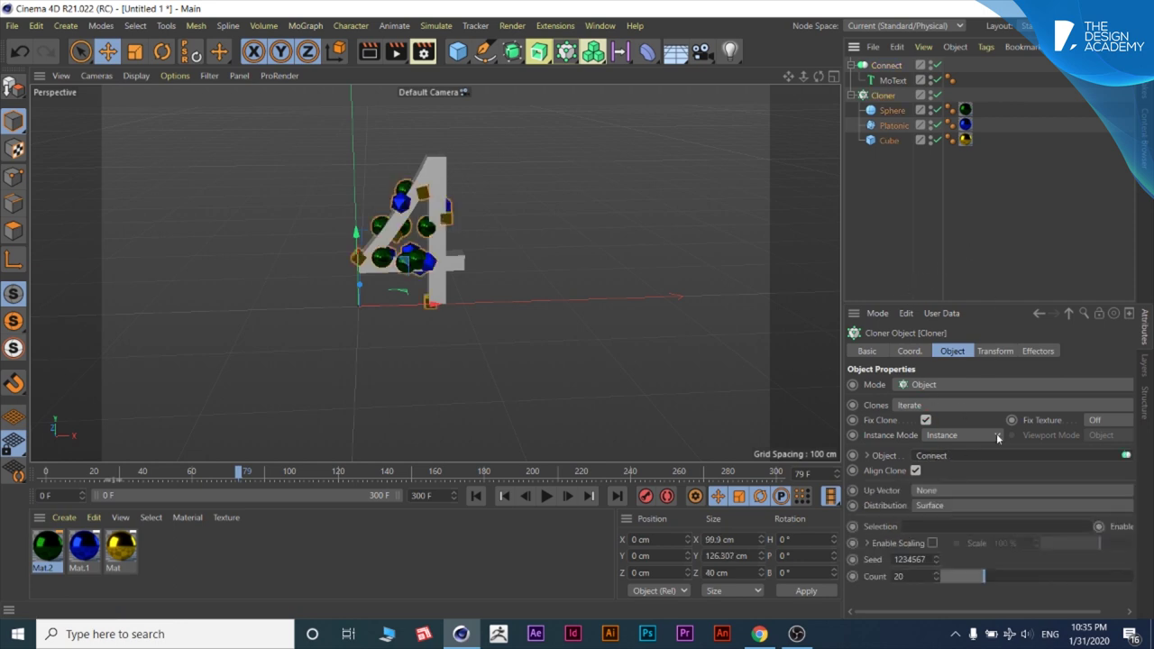
Step: Set the Cloner's count to 200 clones
{"action": "left_click_drag", "start_coordinate": [990, 584], "coordinate": [1143, 582]}
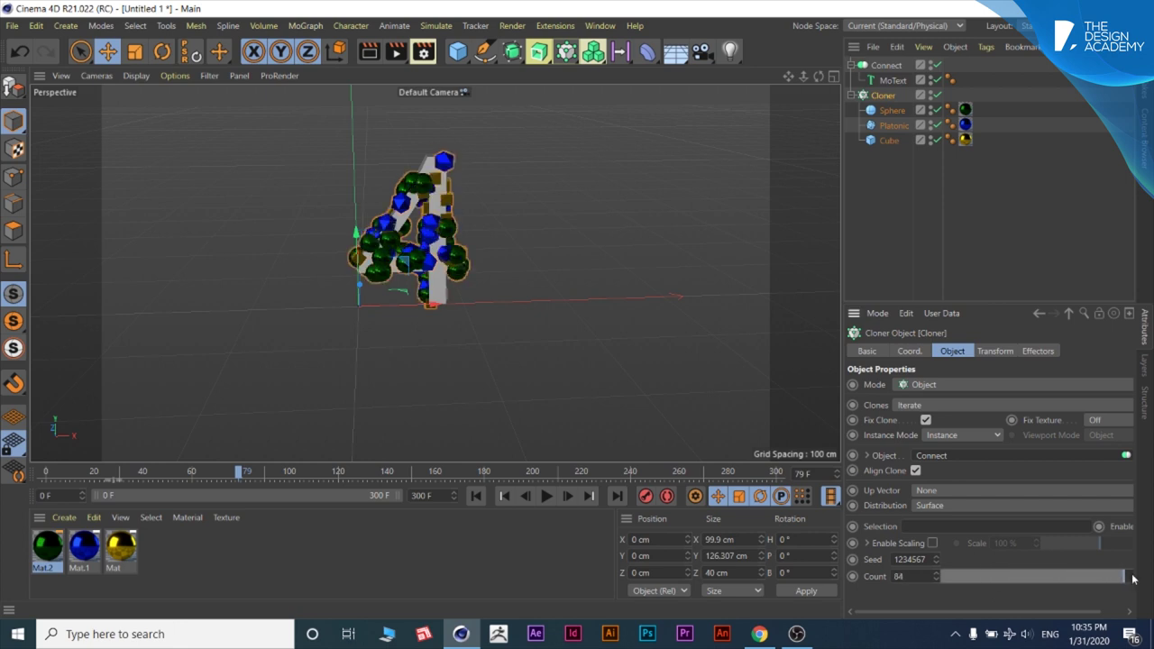
{"action": "left_click", "coordinate": [898, 576]}
{"action": "type", "text": "00"}
{"action": "key", "text": "Return"}
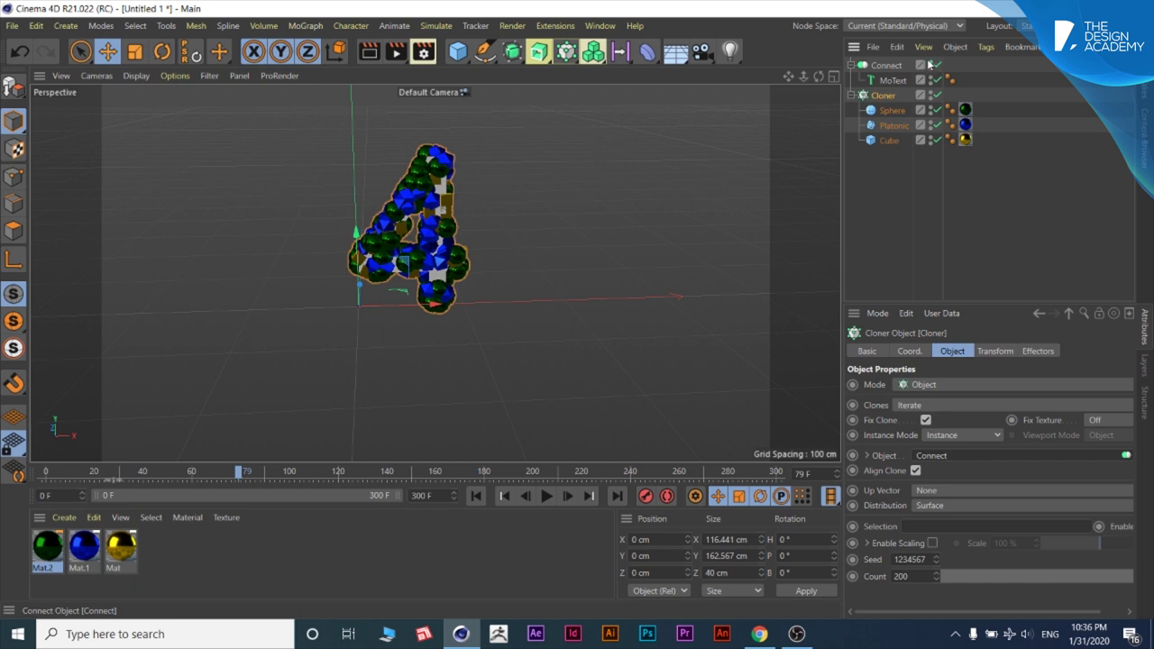
Step: Play and stop the clone-covered countdown, then open the MoGraph Effector menu
{"action": "left_click", "coordinate": [546, 501]}
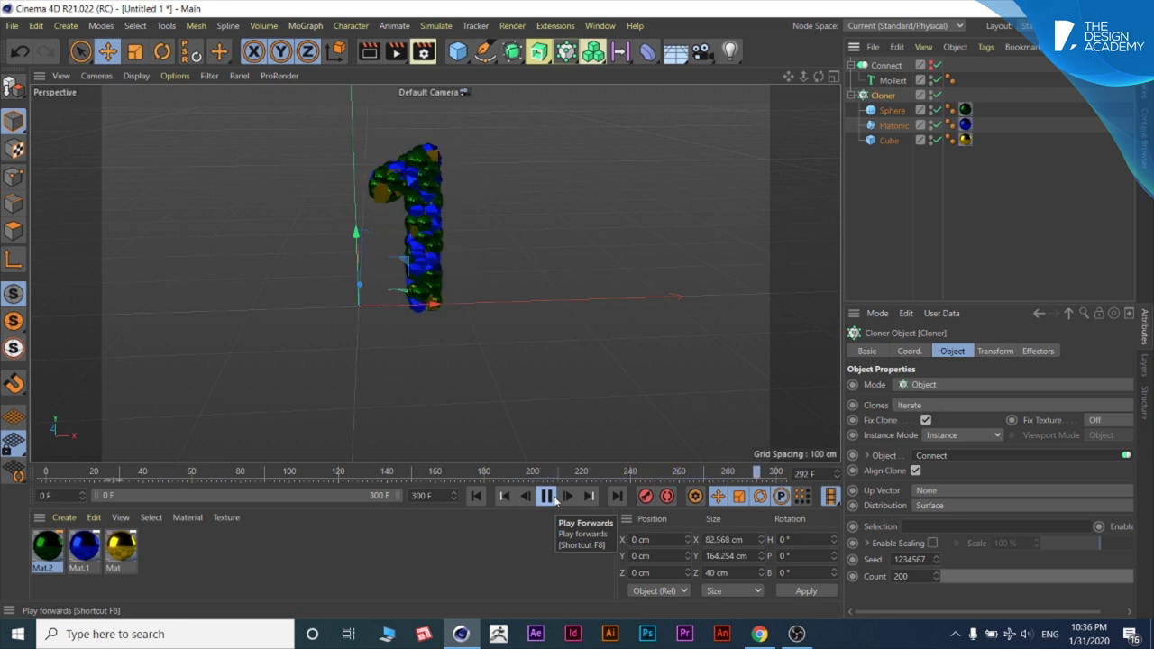
{"action": "left_click", "coordinate": [555, 500]}
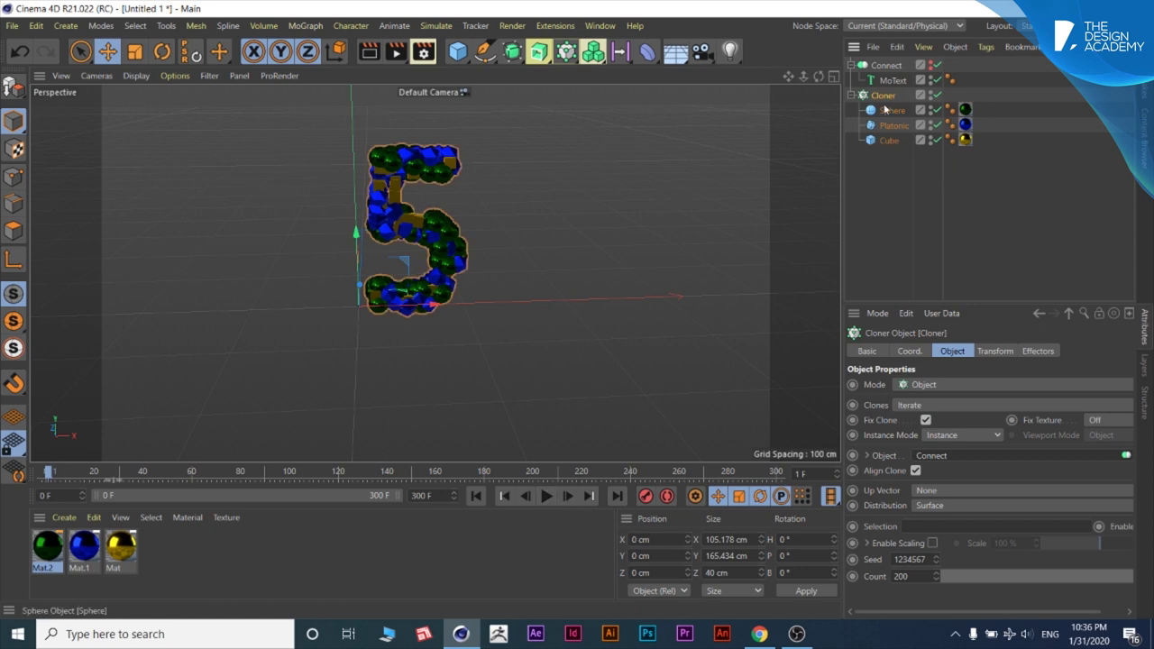
{"action": "left_click", "coordinate": [305, 25]}
{"action": "mouse_move", "coordinate": [334, 50]}
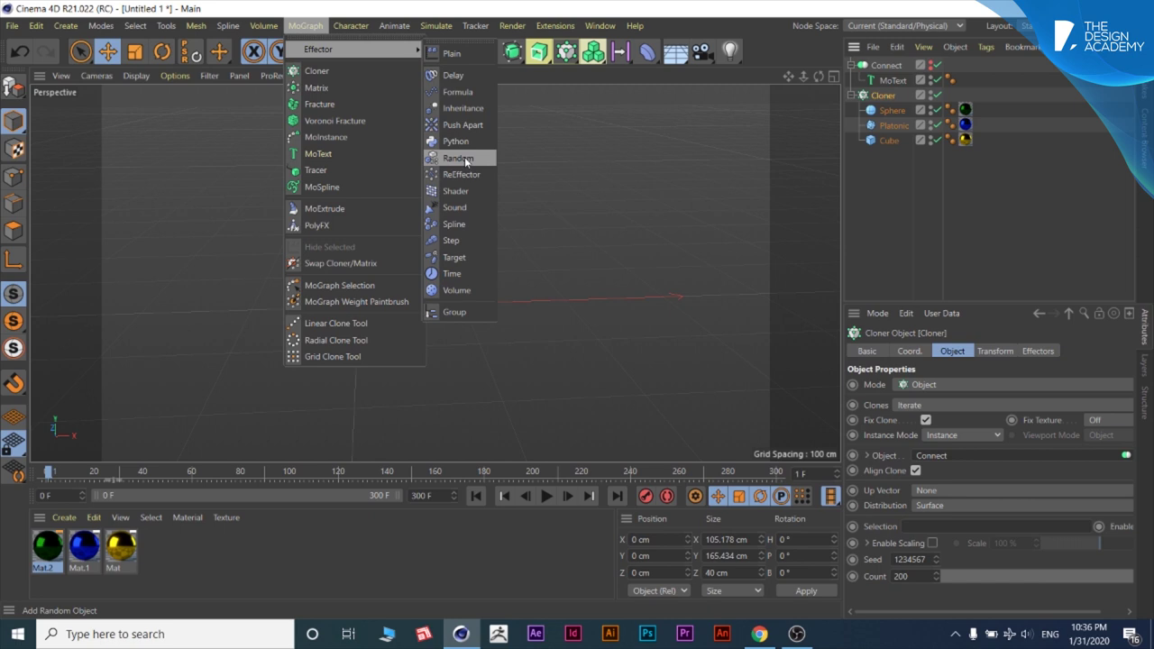
Step: Add a Random effector and a single Floor object
{"action": "key", "text": "Escape"}
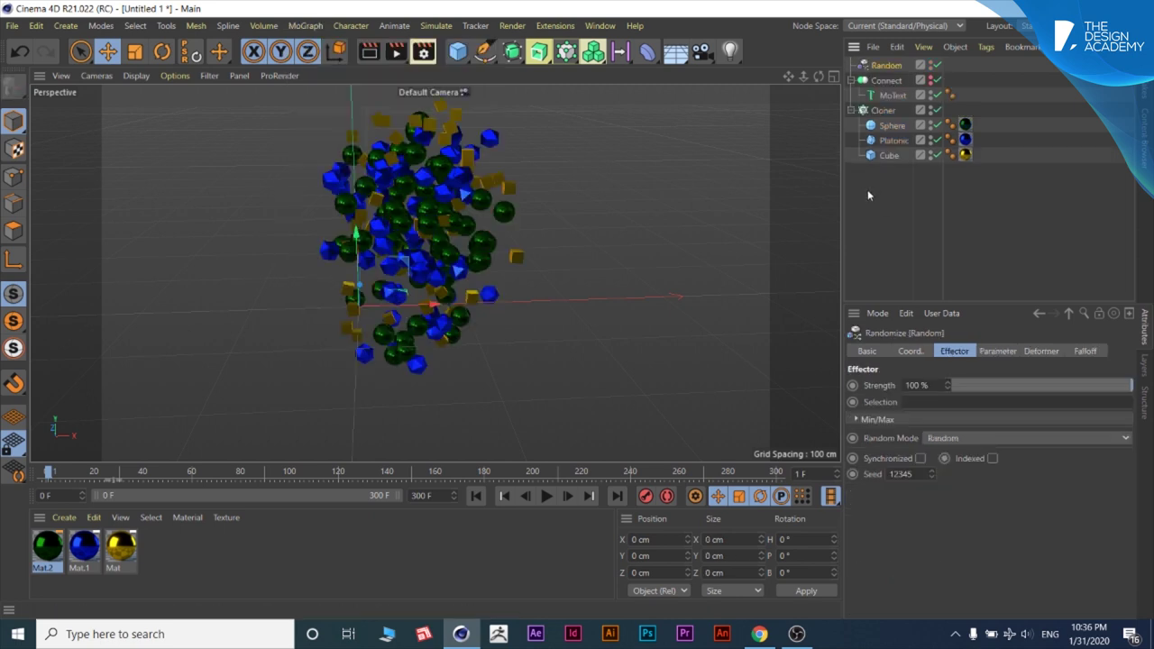
{"action": "double_click", "coordinate": [676, 52]}
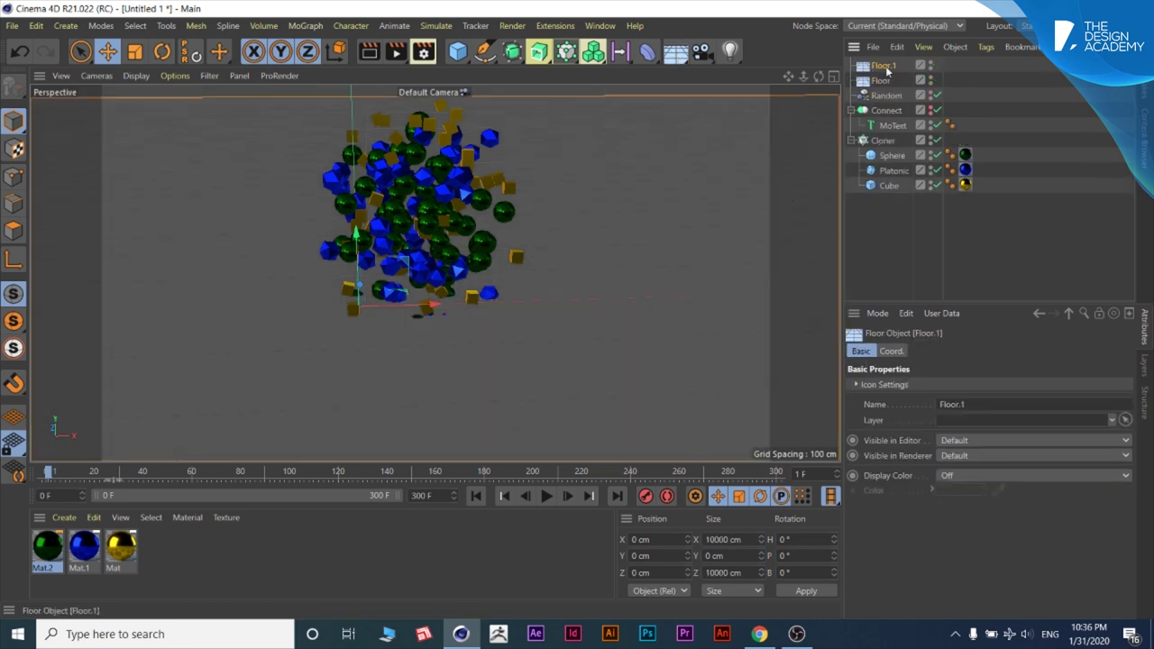
{"action": "key", "text": "Delete"}
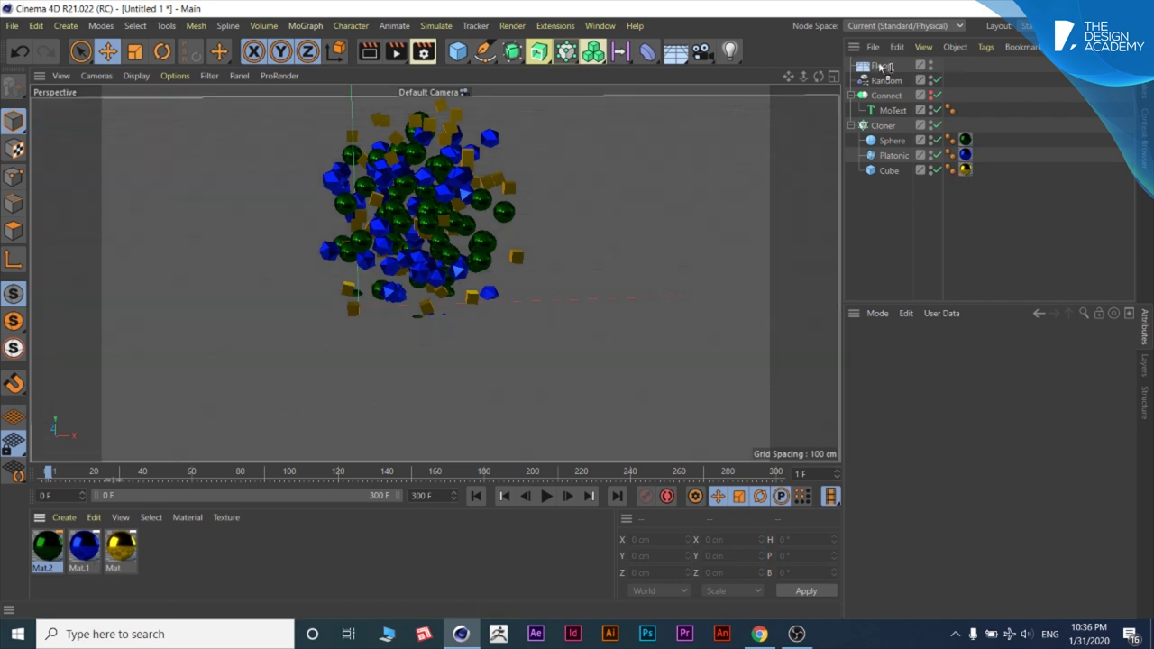
Step: Create a new white material Mat.3 and apply it to the Floor
{"action": "left_click_drag", "start_coordinate": [873, 71], "coordinate": [877, 66]}
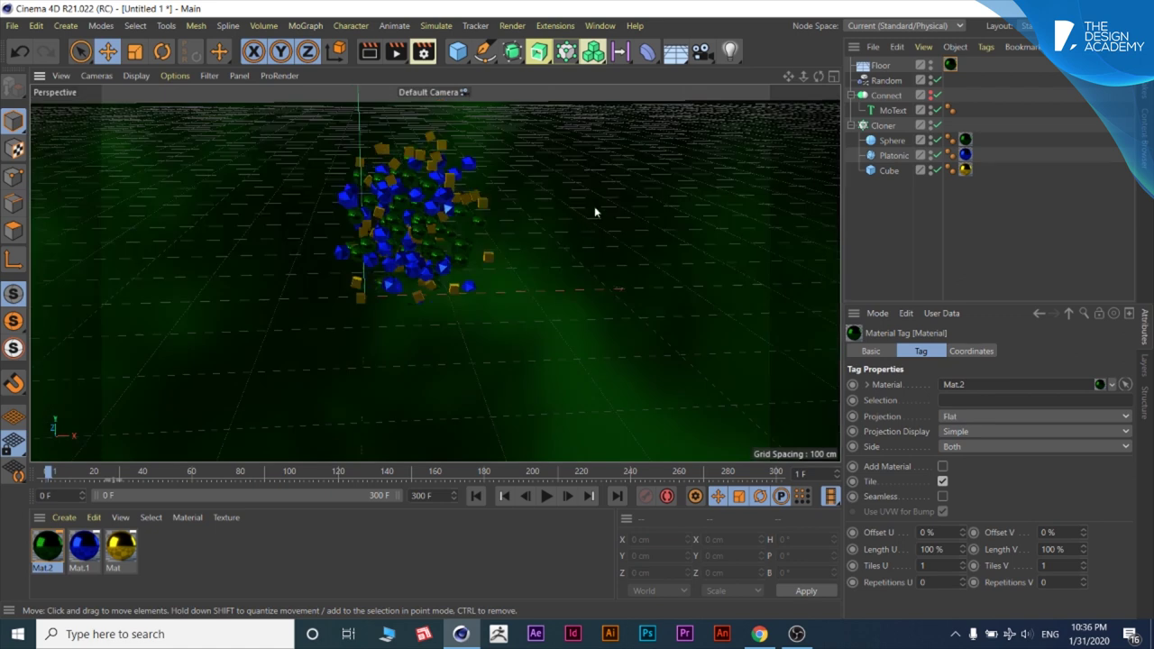
{"action": "double_click", "coordinate": [202, 570]}
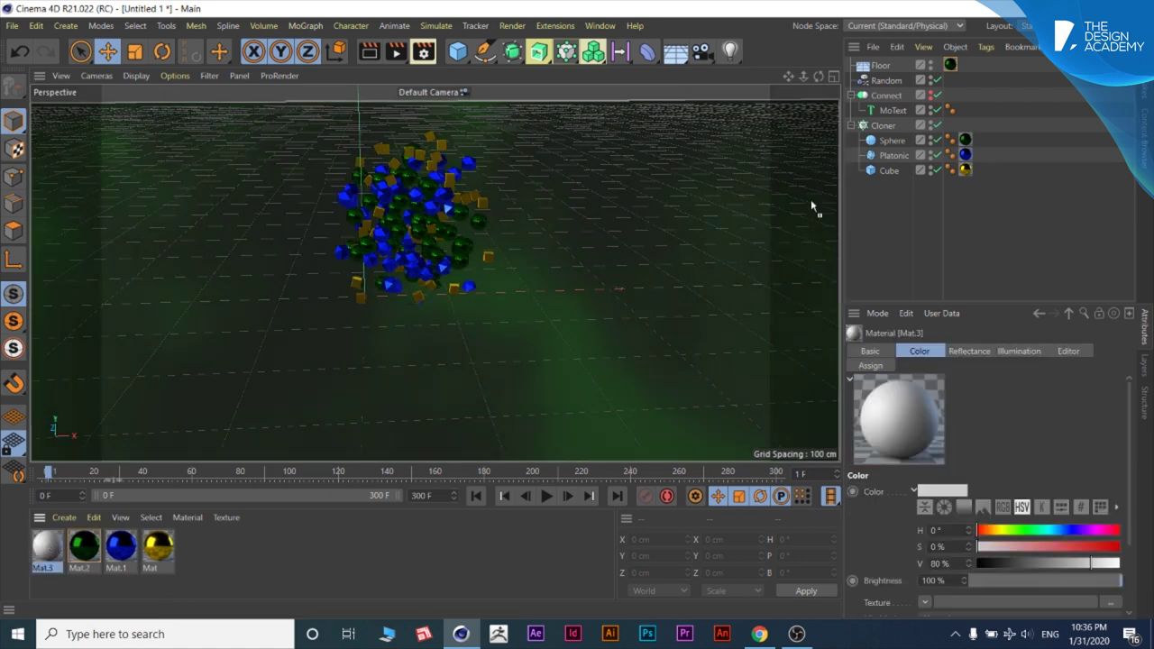
{"action": "left_click_drag", "start_coordinate": [812, 208], "coordinate": [883, 68]}
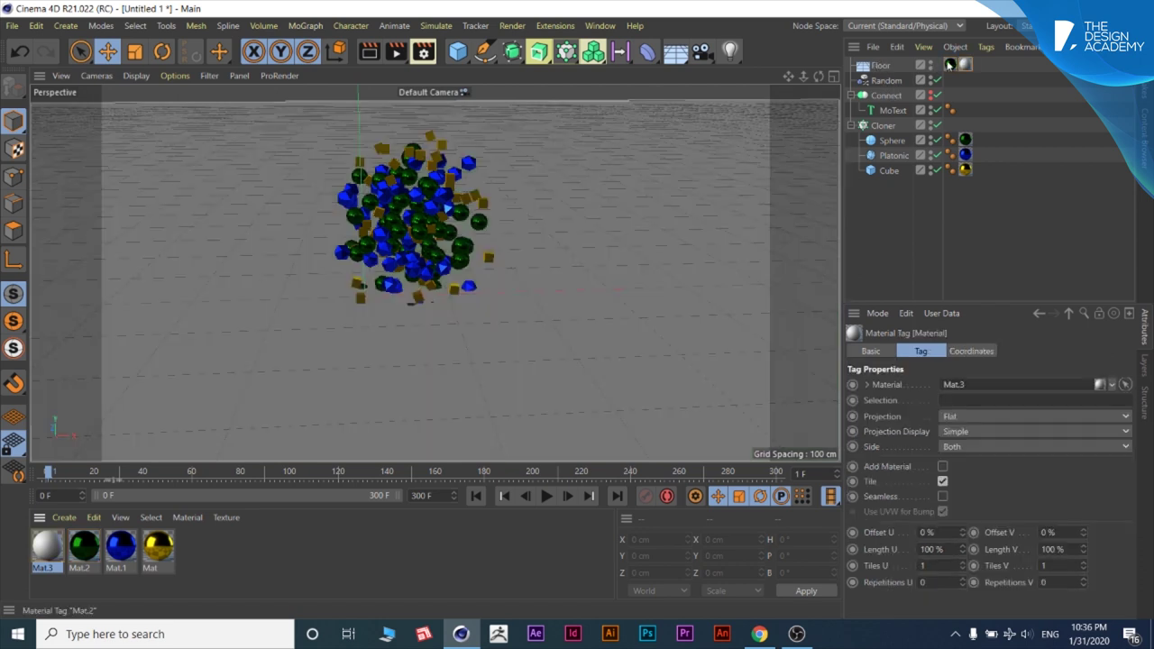
{"action": "left_click", "coordinate": [946, 88]}
{"action": "left_click", "coordinate": [880, 66]}
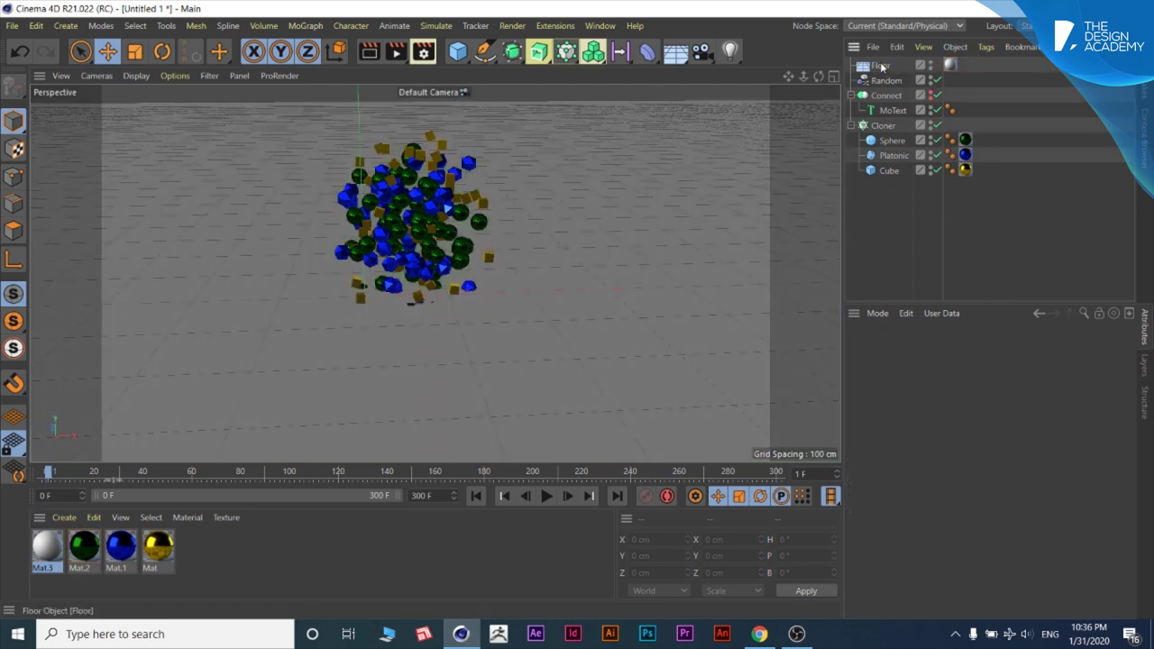
Step: Tag the Floor and Cloner as Dynamics Bodies and test the simulation
{"action": "left_click", "coordinate": [882, 127], "text": "ctrl"}
{"action": "right_click", "coordinate": [882, 130]}
{"action": "mouse_move", "coordinate": [931, 184]}
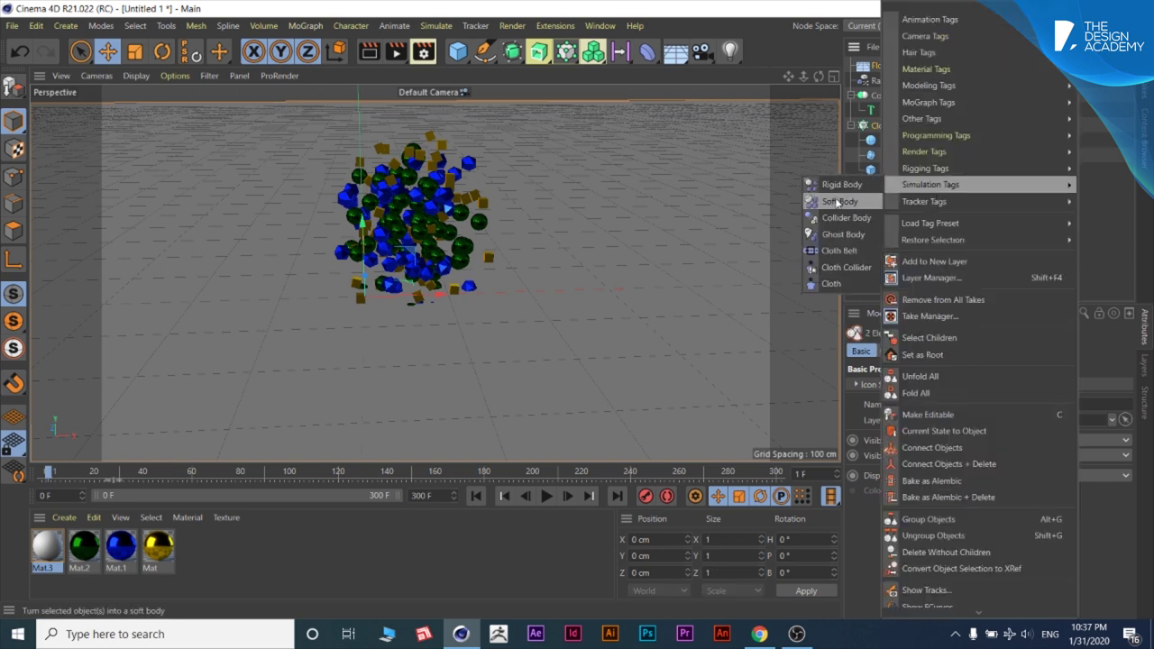
{"action": "left_click", "coordinate": [839, 186]}
{"action": "left_click", "coordinate": [545, 496]}
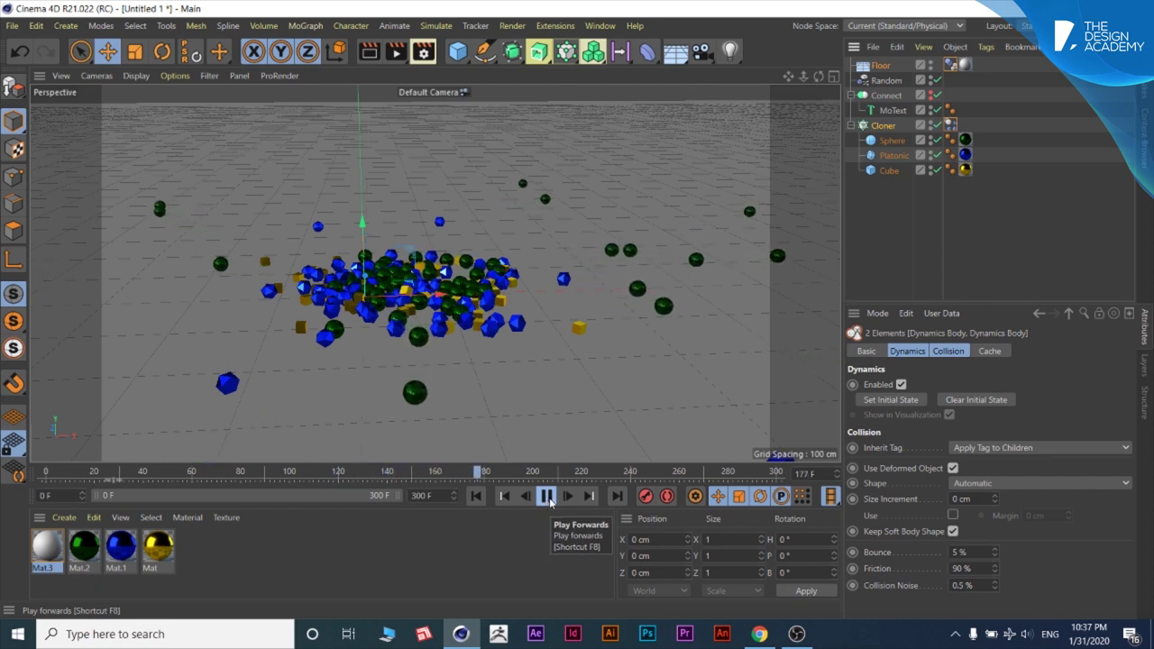
{"action": "left_click", "coordinate": [547, 496]}
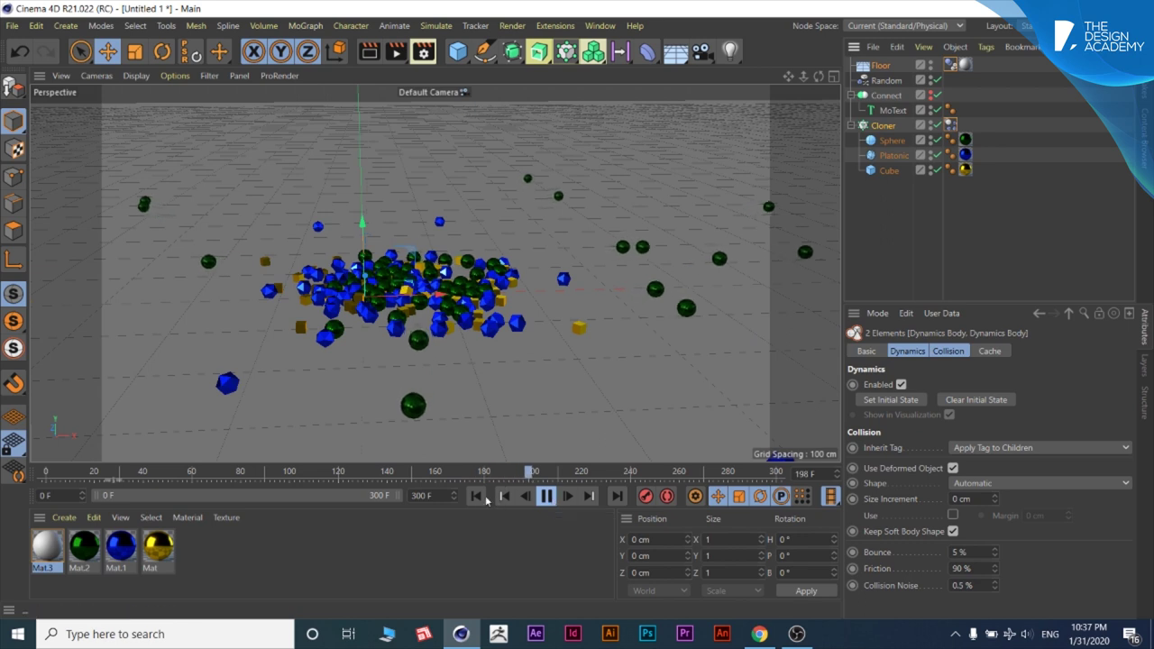
{"action": "left_click", "coordinate": [547, 496]}
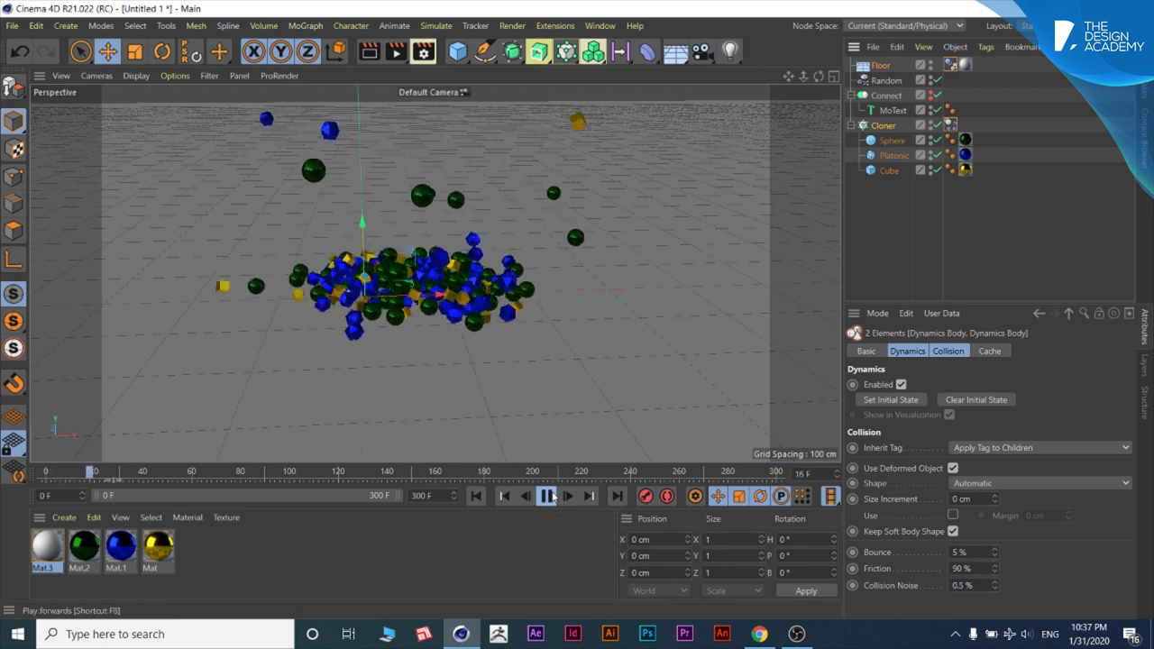
{"action": "left_click", "coordinate": [547, 496]}
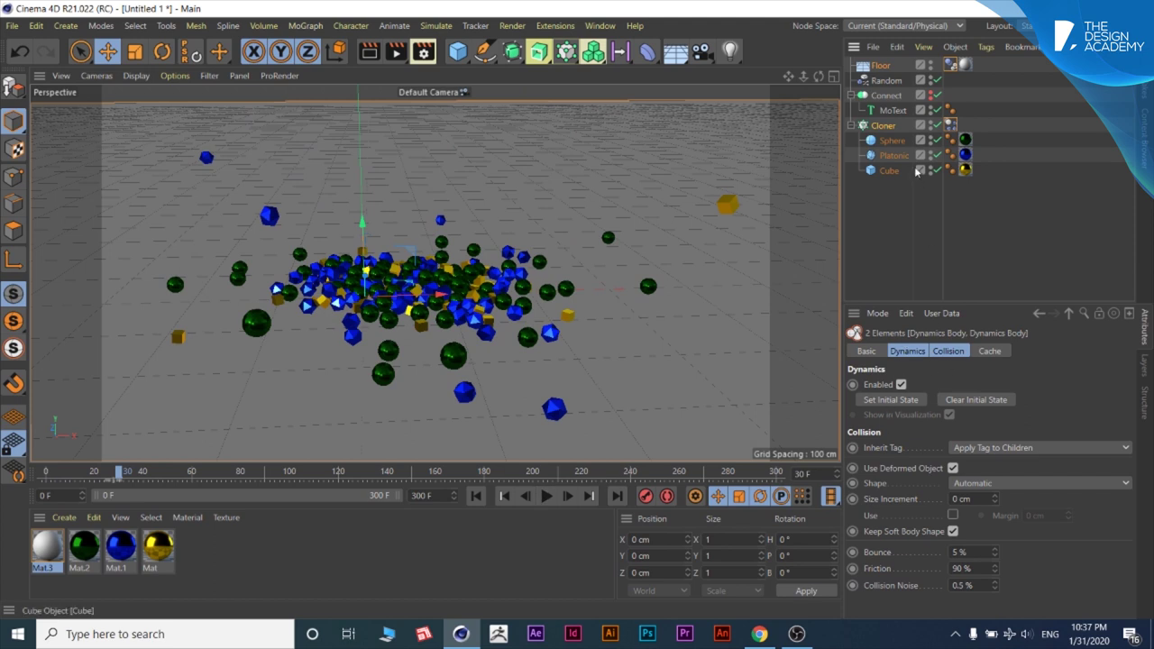
Step: Select the Cloner's Dynamics Body tag and show its Force settings
{"action": "left_click", "coordinate": [949, 125]}
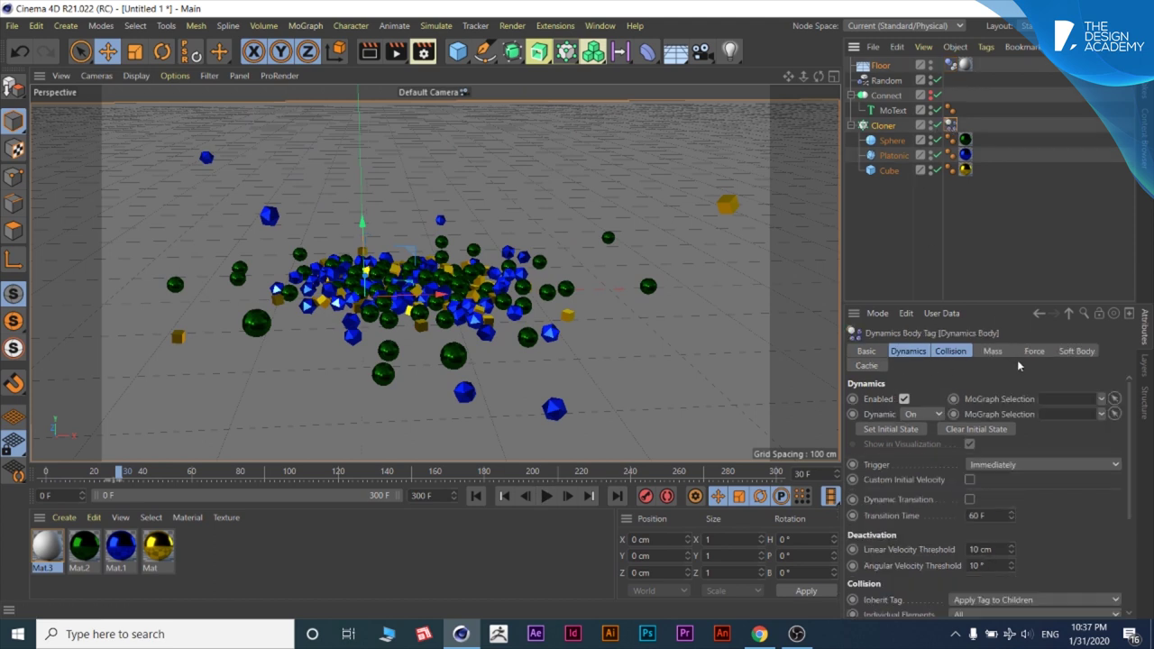
{"action": "left_click", "coordinate": [947, 352]}
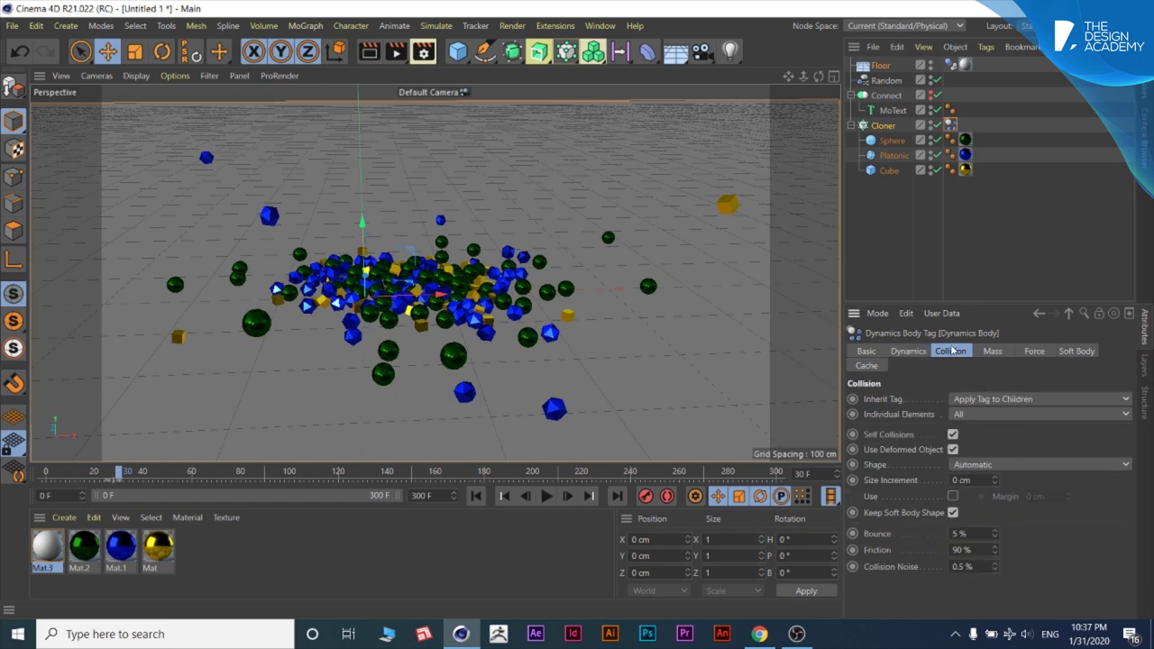
{"action": "left_click", "coordinate": [1033, 351]}
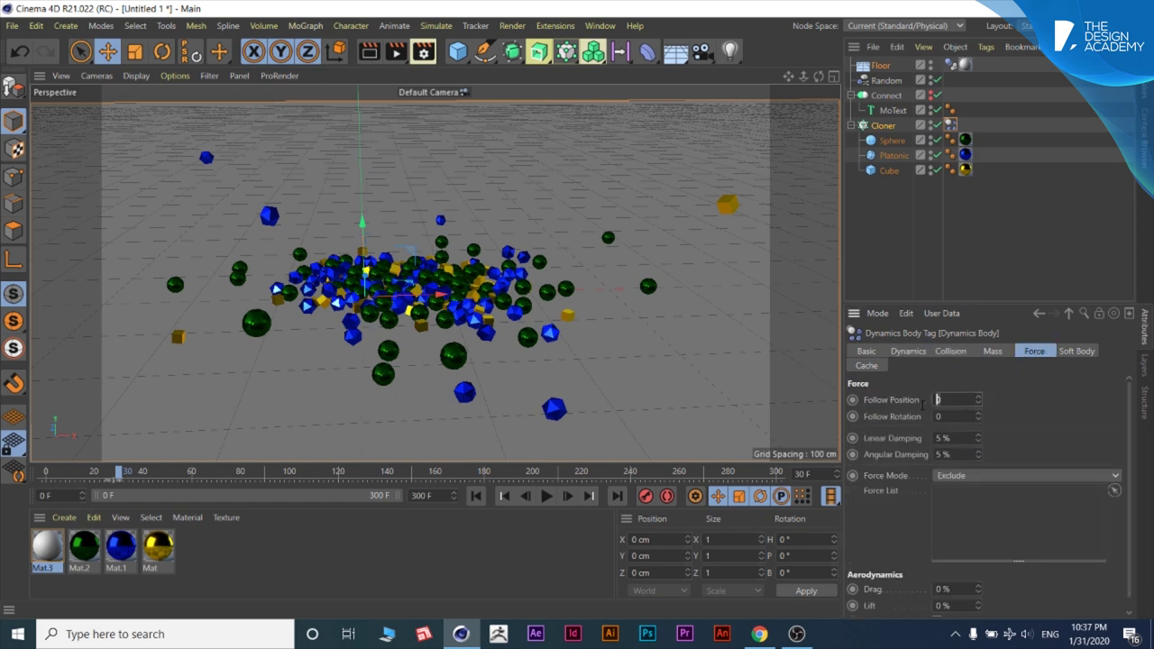
Step: Set Follow Position and Follow Rotation to 10, then 40, replaying the simulation each time
{"action": "type", "text": "10"}
{"action": "left_click", "coordinate": [943, 416]}
{"action": "left_click", "coordinate": [547, 496]}
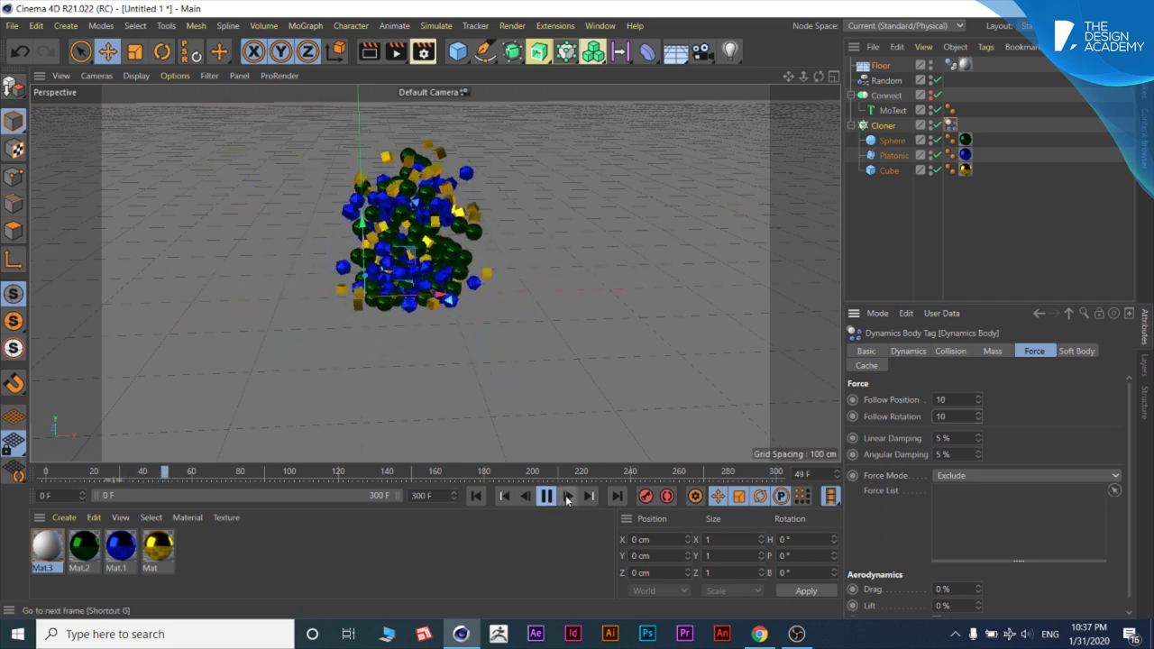
{"action": "left_click", "coordinate": [943, 399]}
{"action": "type", "text": "40"}
{"action": "key", "text": "Tab"}
{"action": "type", "text": "40"}
{"action": "left_click", "coordinate": [1058, 429]}
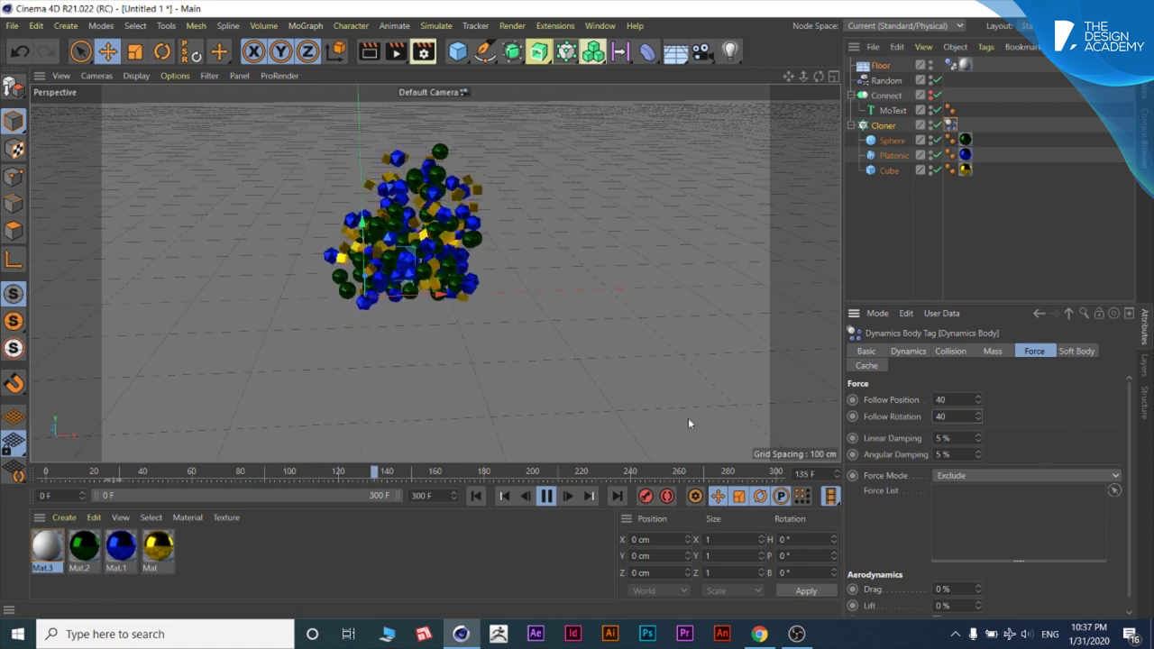
{"action": "left_click", "coordinate": [477, 496]}
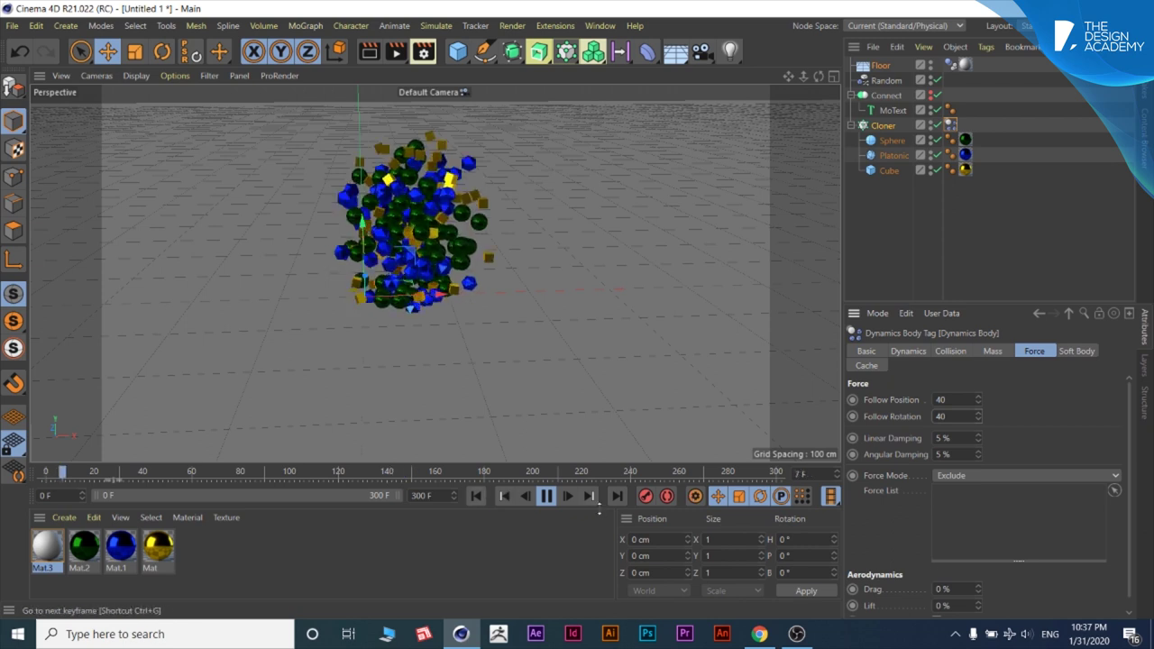
{"action": "left_click", "coordinate": [547, 496]}
Step: Raise Follow Position and Follow Rotation to 100 and replay the simulation
{"action": "left_click", "coordinate": [942, 400]}
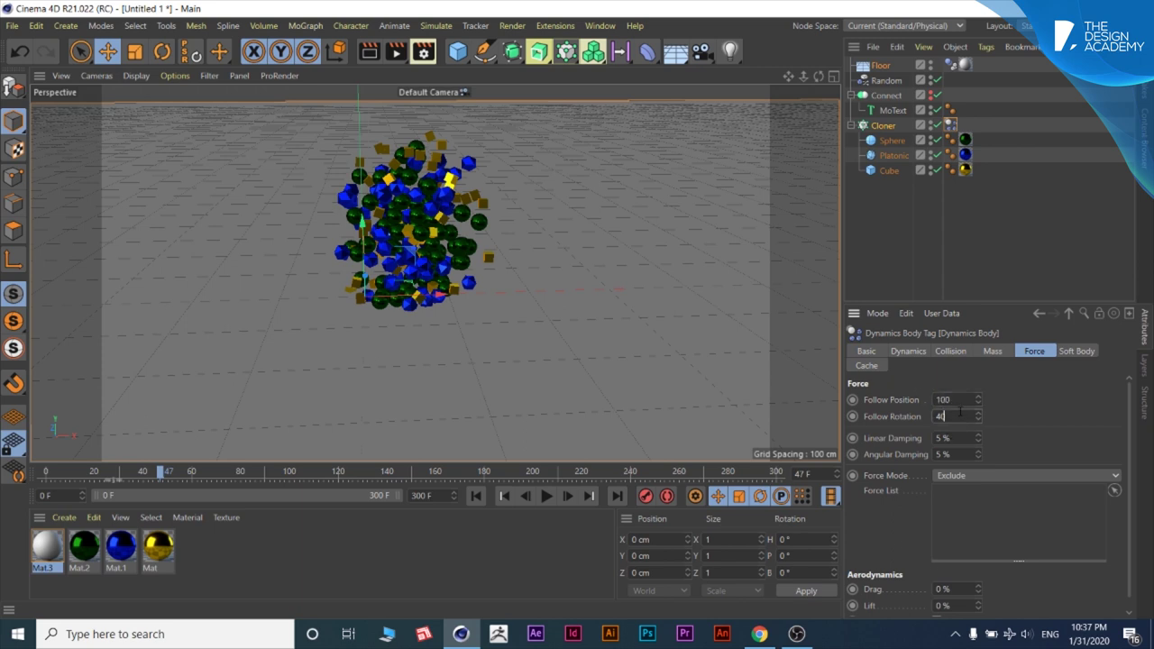
{"action": "type", "text": "100"}
{"action": "key", "text": "Return"}
{"action": "key", "text": "F8"}
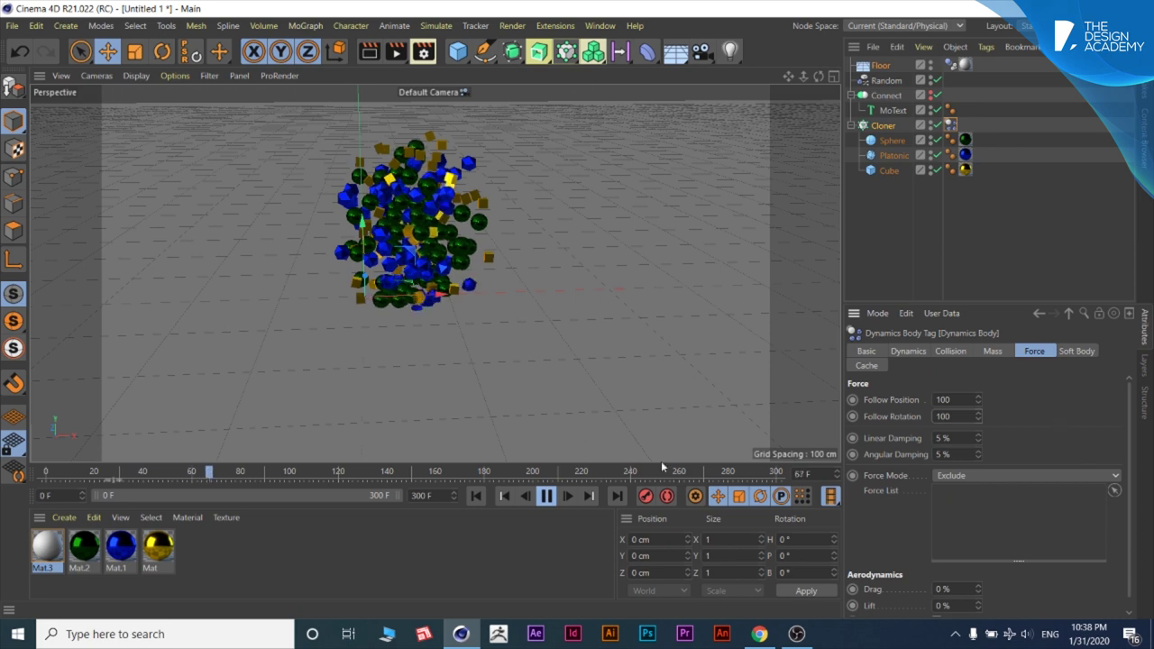
{"action": "left_click", "coordinate": [477, 498]}
{"action": "left_click", "coordinate": [546, 496]}
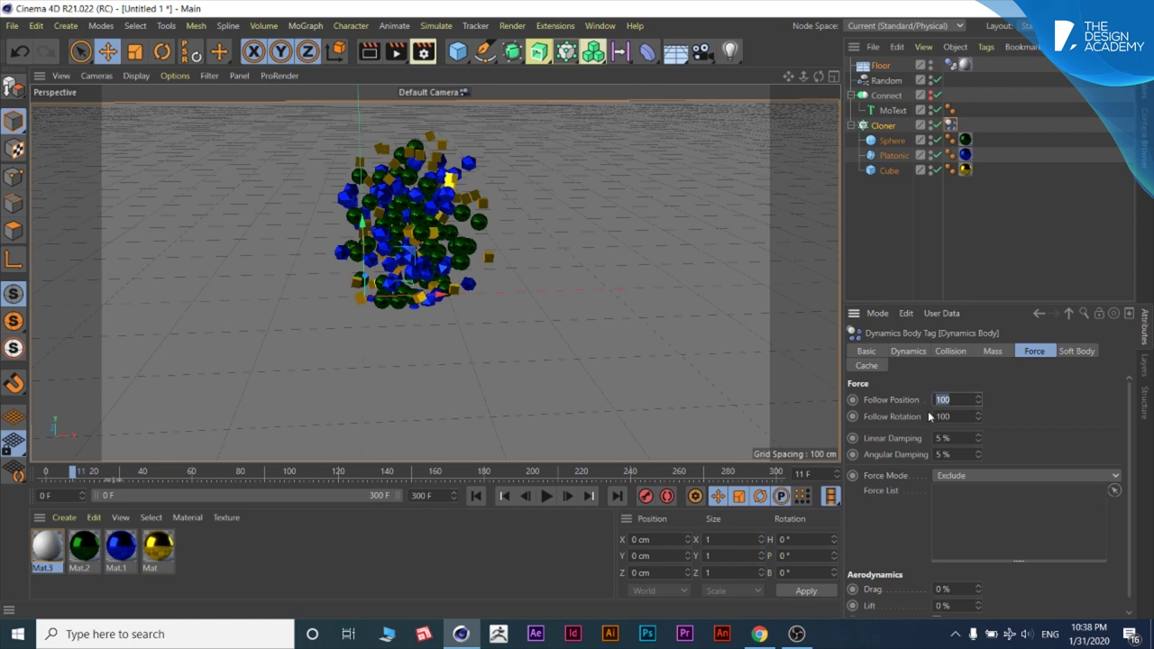
{"action": "type", "text": "200"}
{"action": "left_click", "coordinate": [956, 415]}
{"action": "type", "text": "2"}
{"action": "key", "text": "Return"}
{"action": "left_click", "coordinate": [547, 497]}
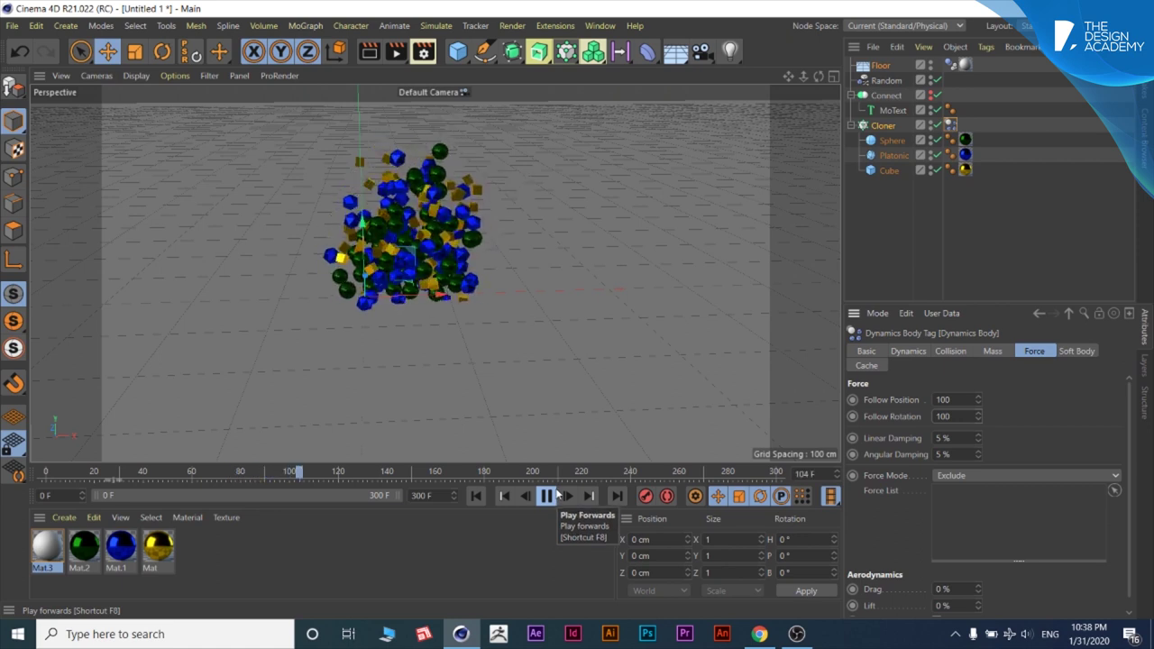
{"action": "left_click", "coordinate": [557, 496]}
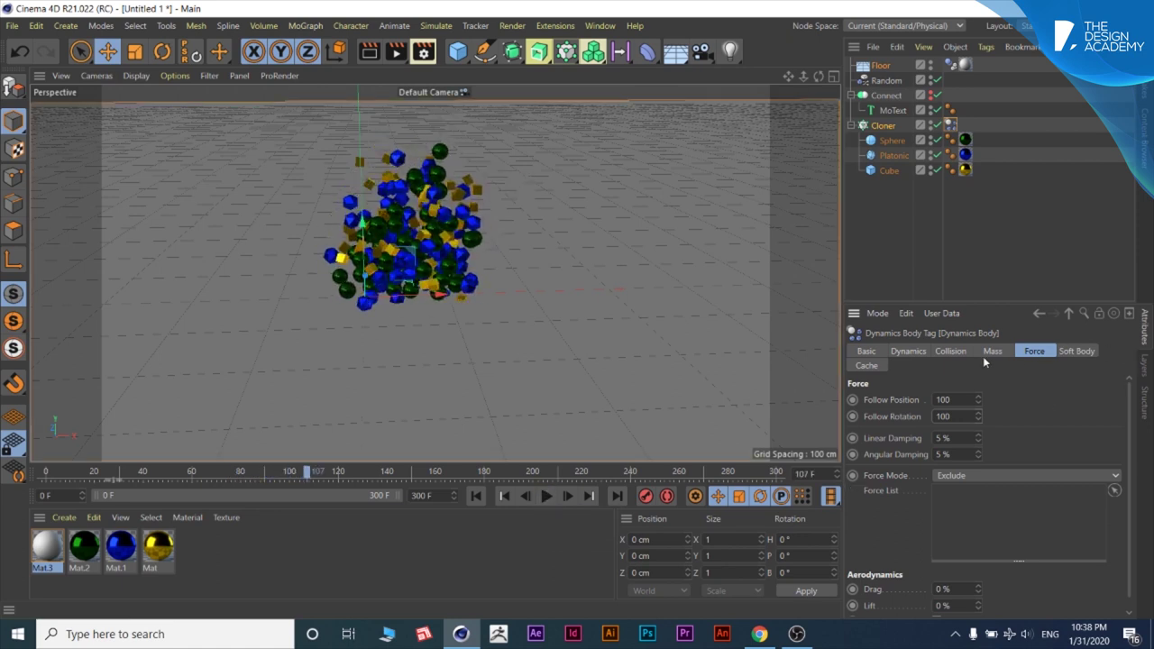
Step: Look through the Dynamics Body tag's Collision, Soft Body, Force and Mass tabs
{"action": "left_click", "coordinate": [951, 352]}
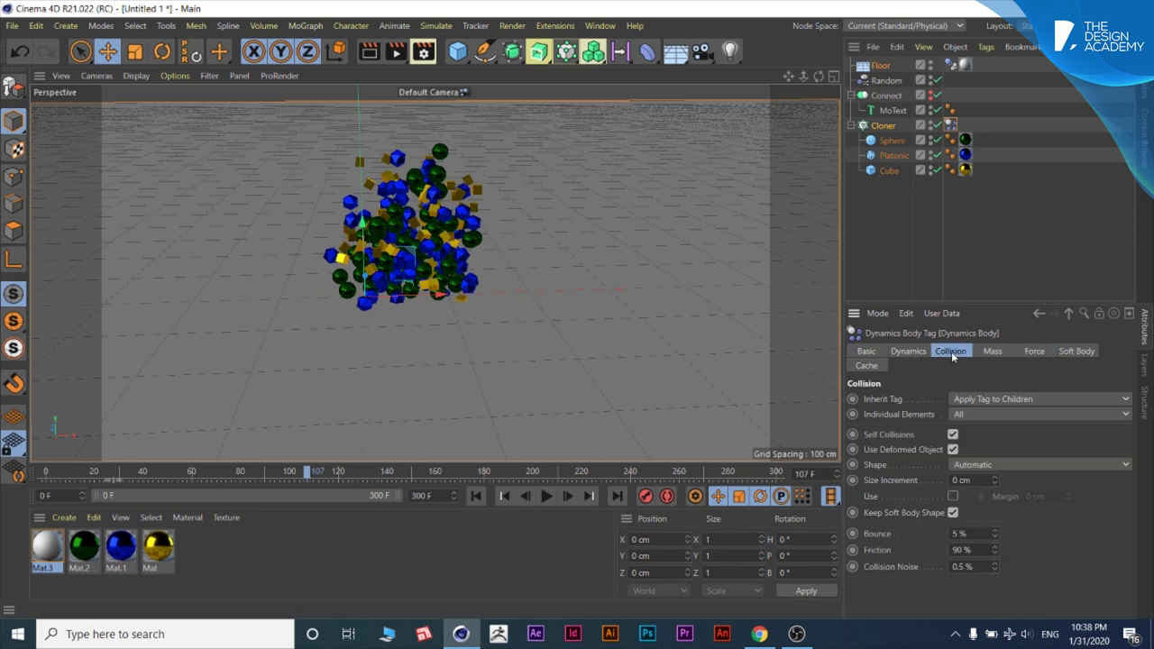
{"action": "left_click", "coordinate": [1077, 354]}
{"action": "left_click", "coordinate": [1034, 353]}
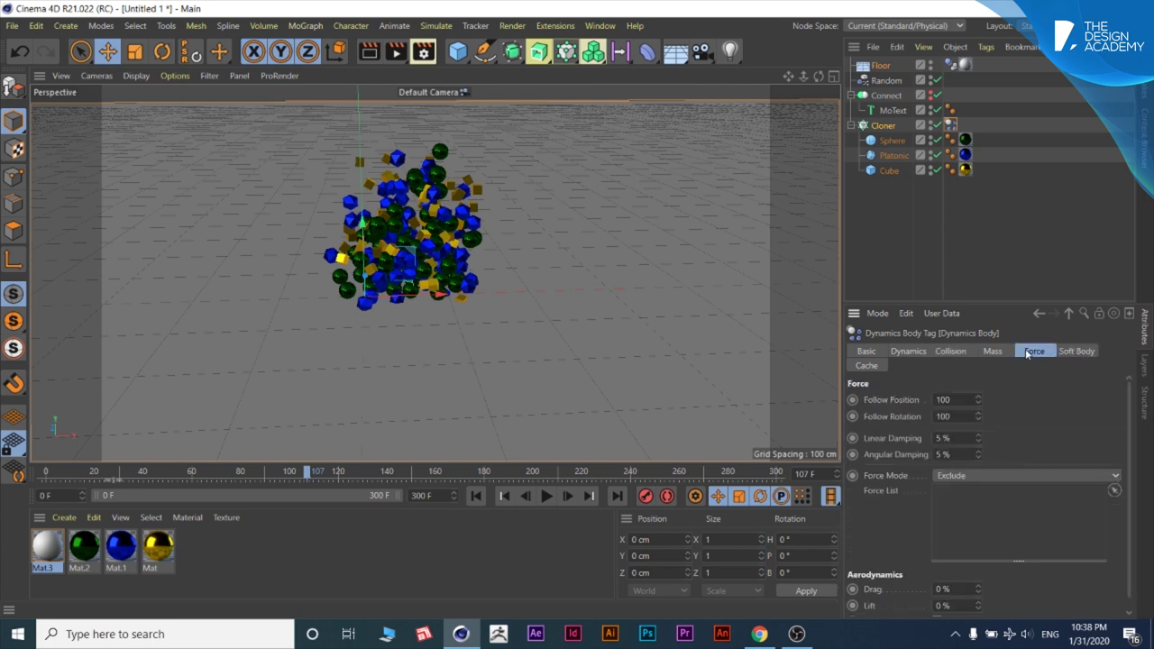
{"action": "left_click", "coordinate": [990, 351]}
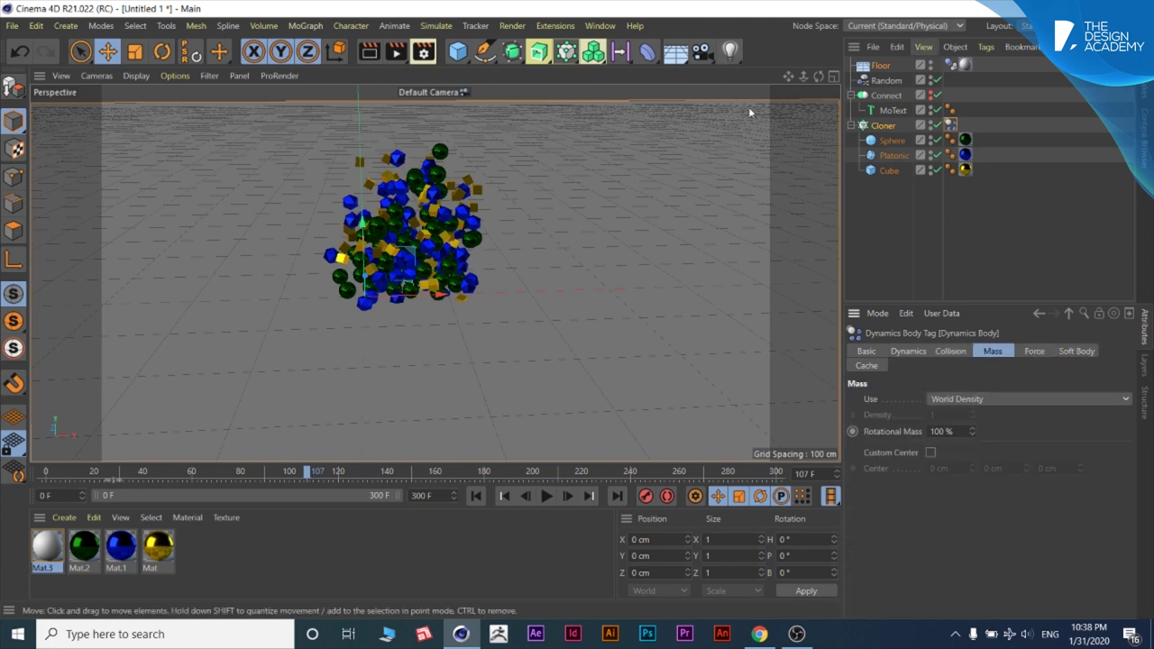
Step: Make the Random effector vary uniform scale by 0.5 and rotation by 90°, position off
{"action": "left_click", "coordinate": [886, 80]}
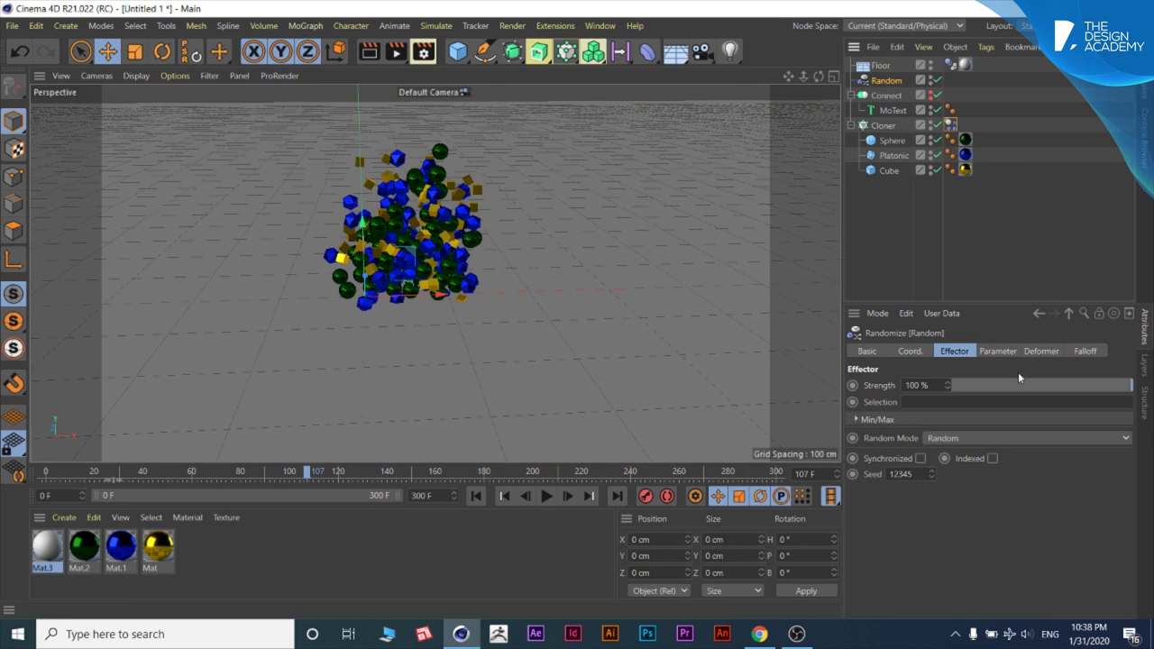
{"action": "left_click", "coordinate": [999, 351]}
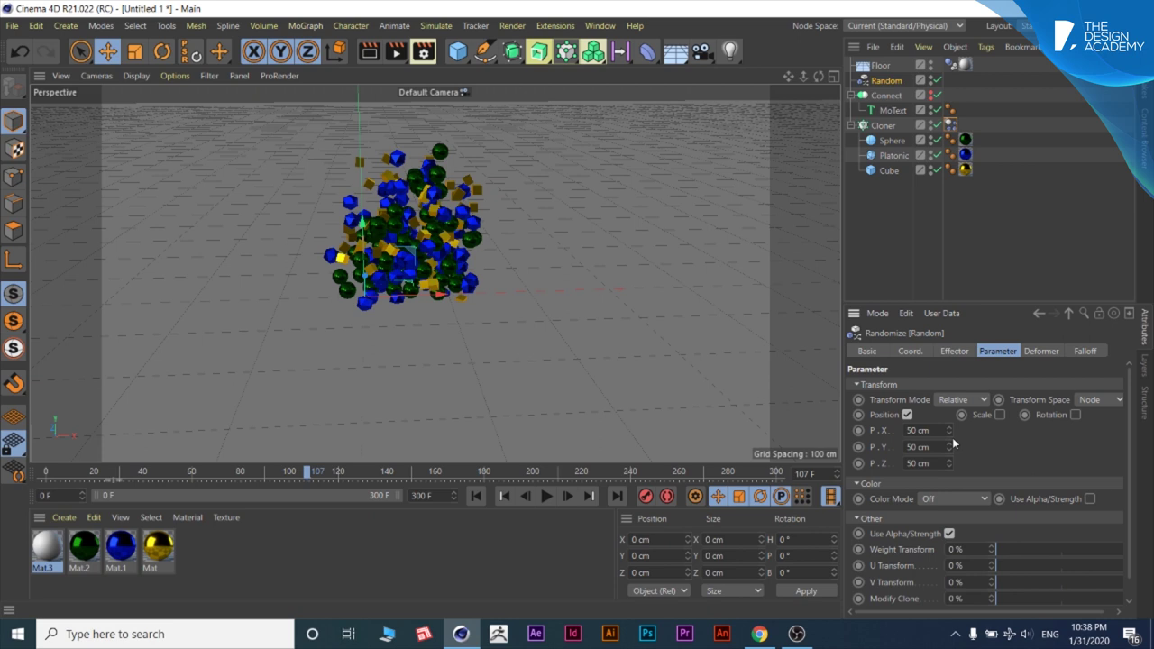
{"action": "left_click", "coordinate": [908, 415]}
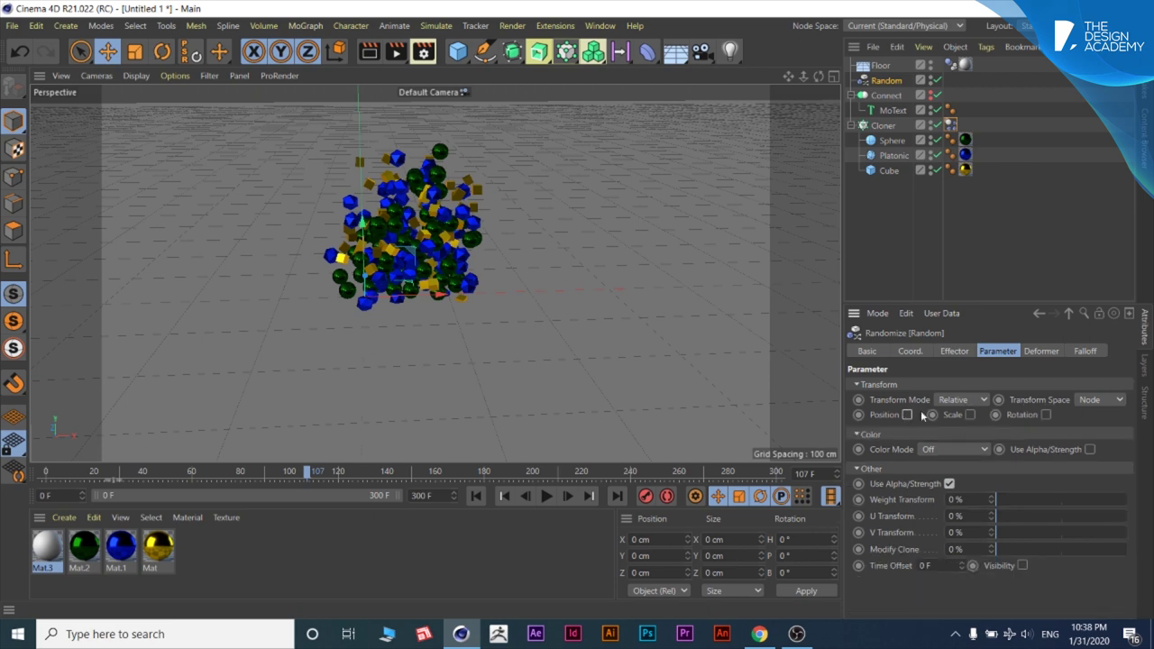
{"action": "left_click", "coordinate": [970, 415]}
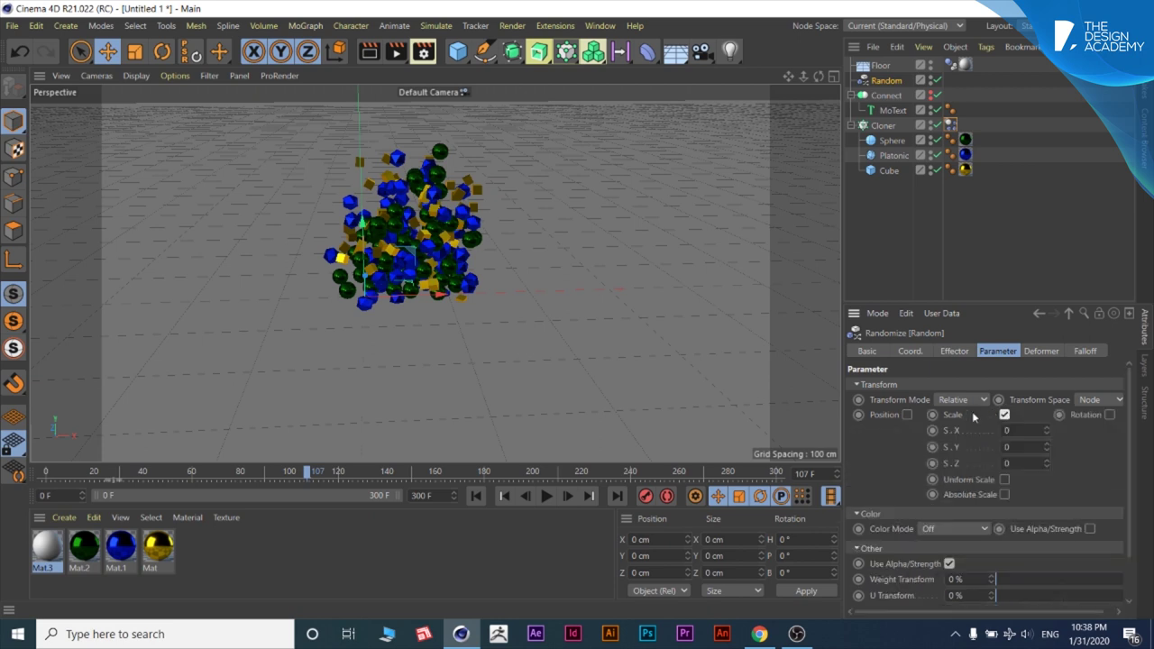
{"action": "left_click", "coordinate": [1003, 479]}
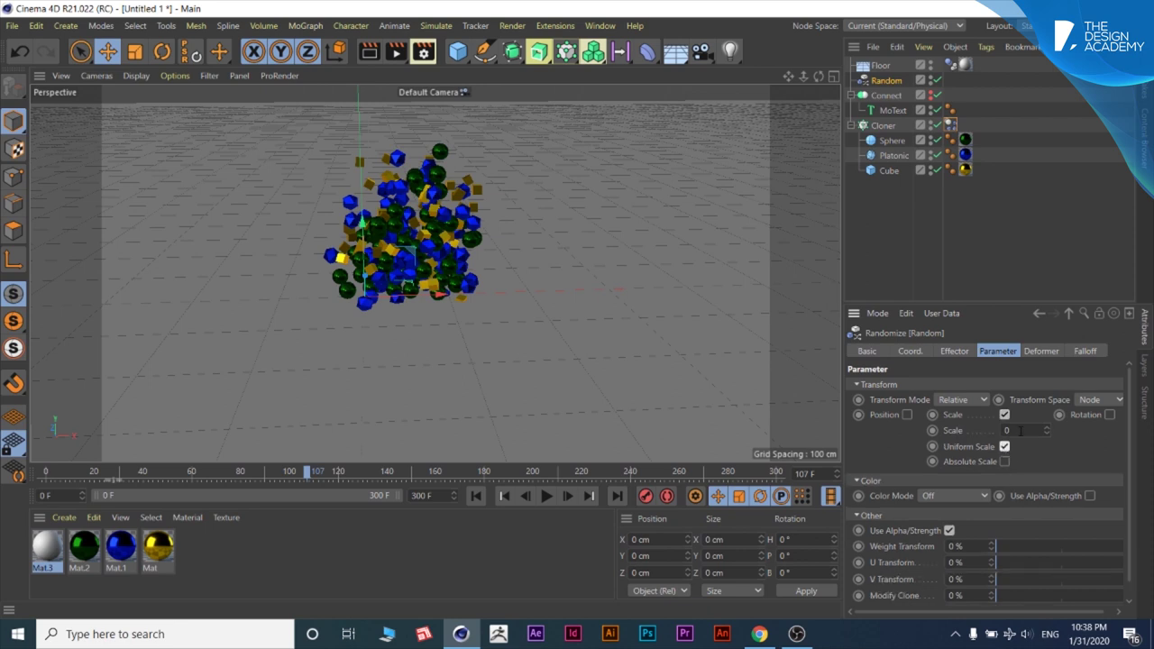
{"action": "left_click", "coordinate": [1030, 430]}
{"action": "type", "text": ".5"}
{"action": "left_click", "coordinate": [1113, 430]}
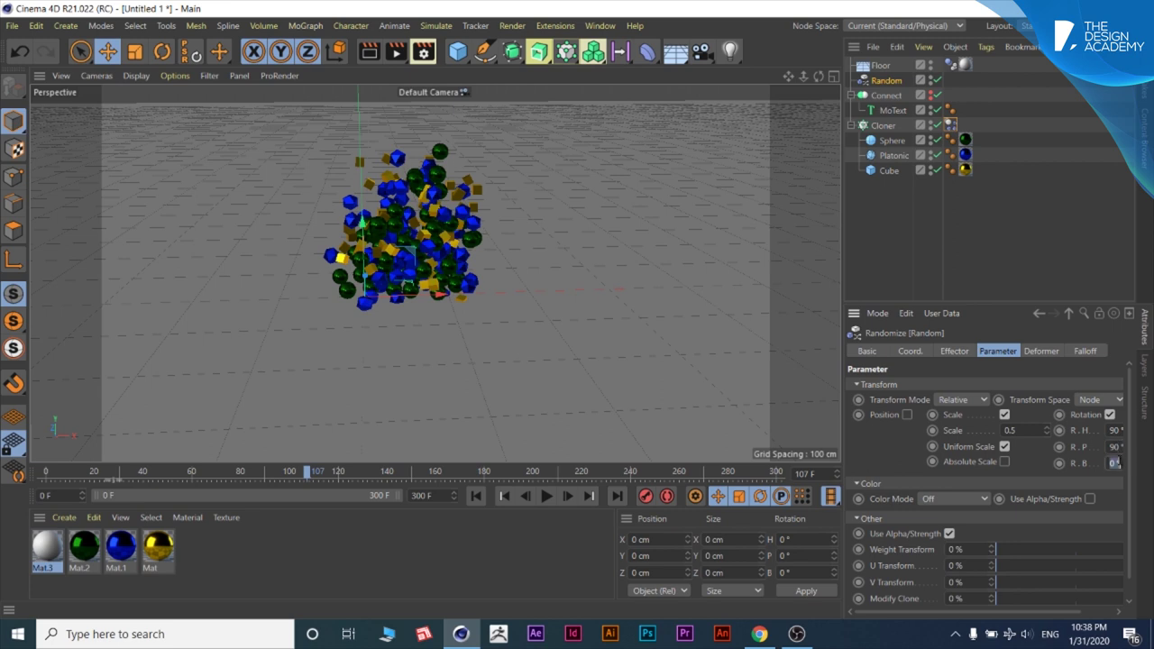
Step: Review the Random effector's Effector, Coordinates and Basic tabs, then deselect it
{"action": "left_click", "coordinate": [951, 350]}
{"action": "left_click", "coordinate": [910, 351]}
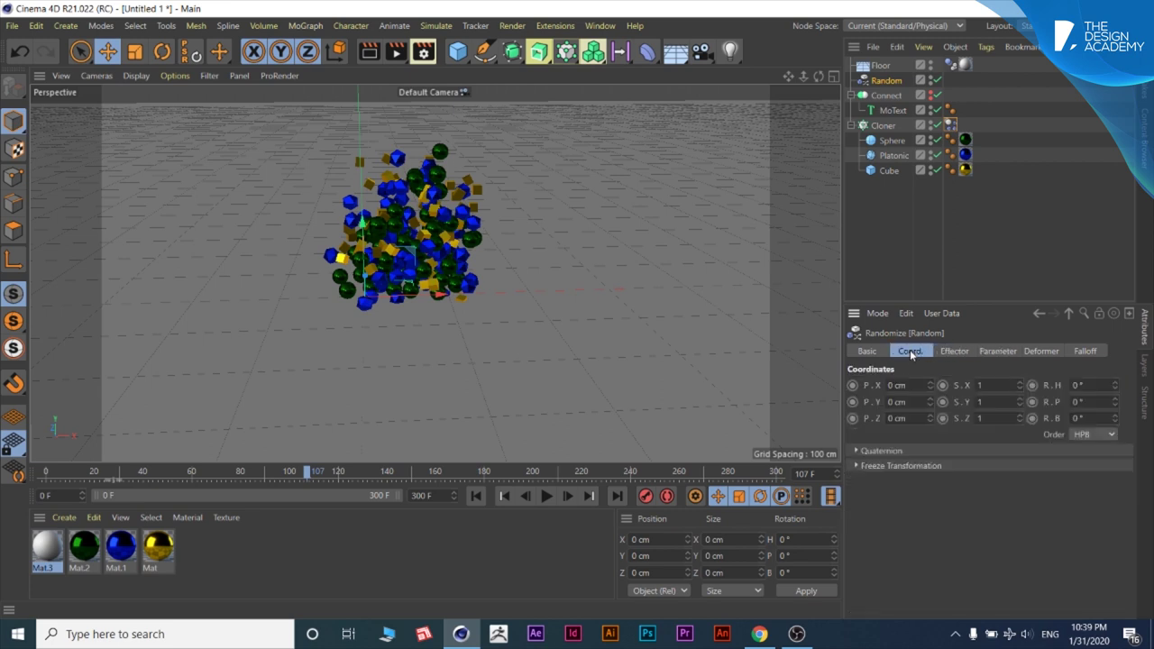
{"action": "left_click", "coordinate": [871, 351]}
{"action": "left_click", "coordinate": [1015, 243]}
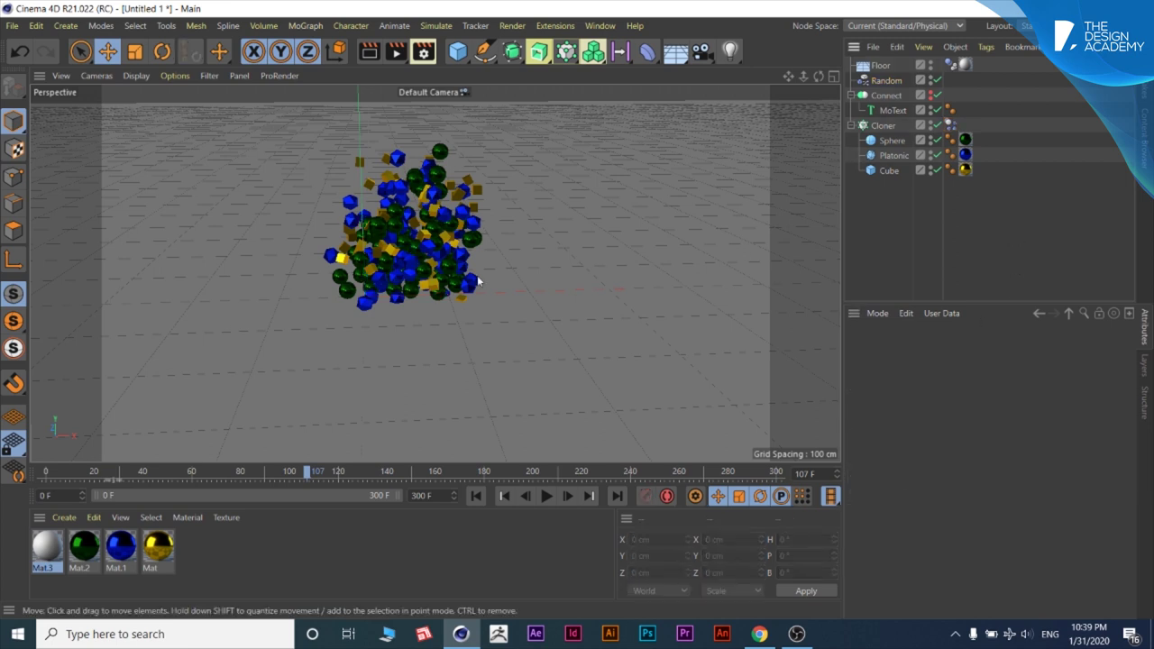
Step: Replay the simulation from frame 0 to watch the clones form the 5
{"action": "left_click", "coordinate": [476, 496]}
{"action": "left_click", "coordinate": [546, 496]}
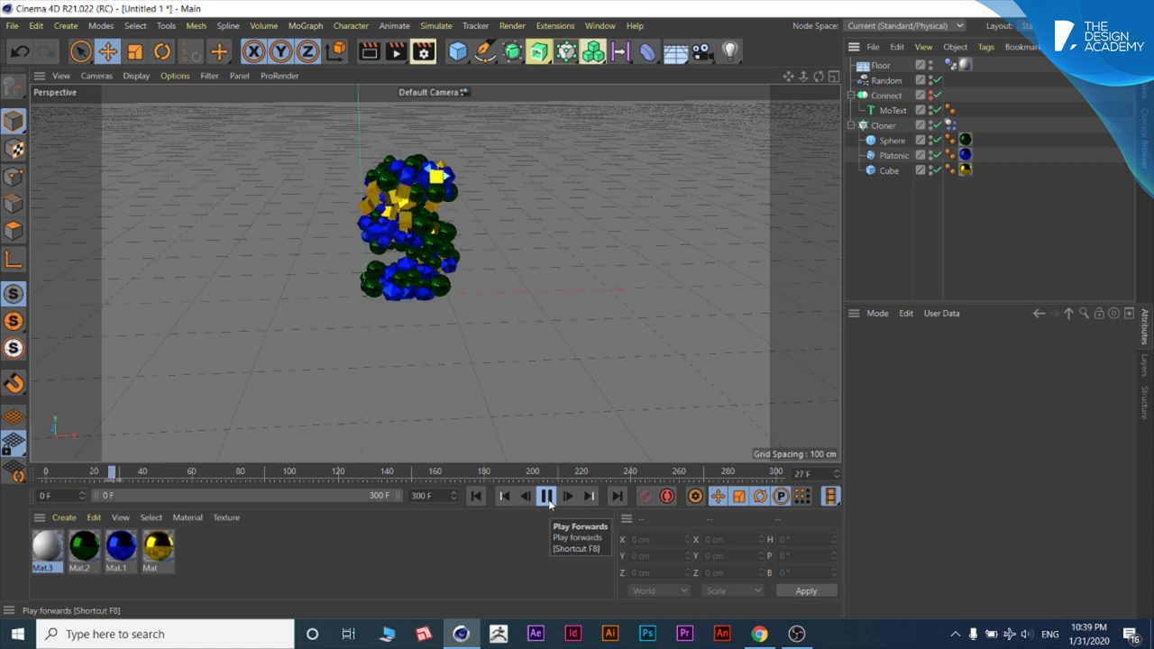
{"action": "left_click", "coordinate": [548, 498]}
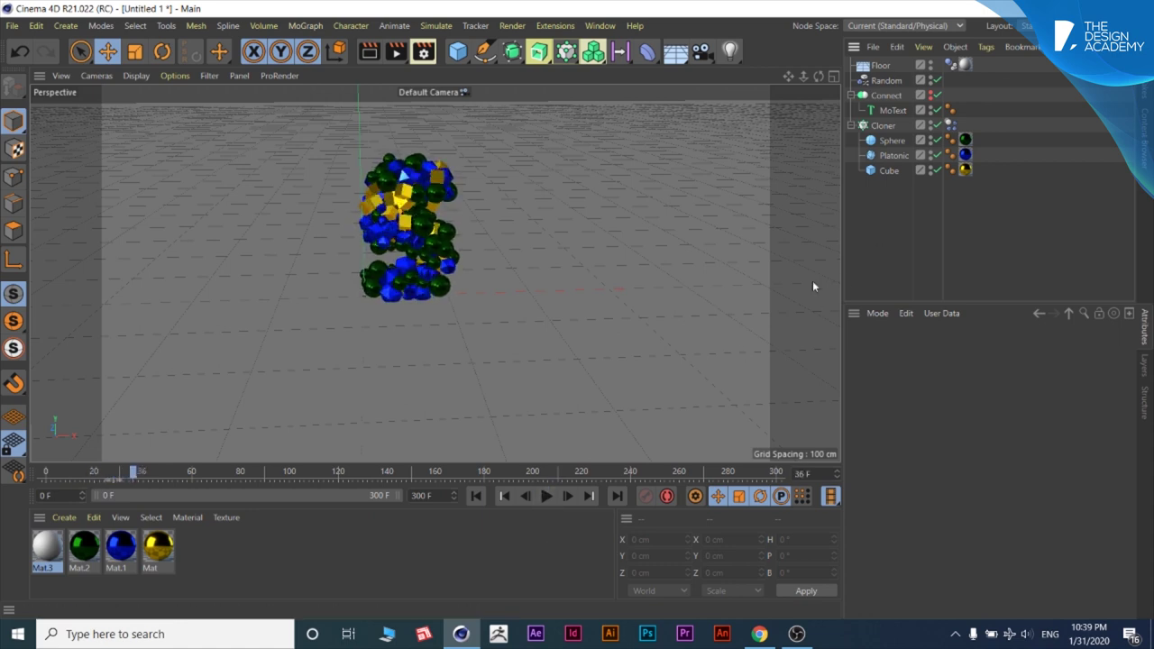
{"action": "left_click", "coordinate": [546, 496]}
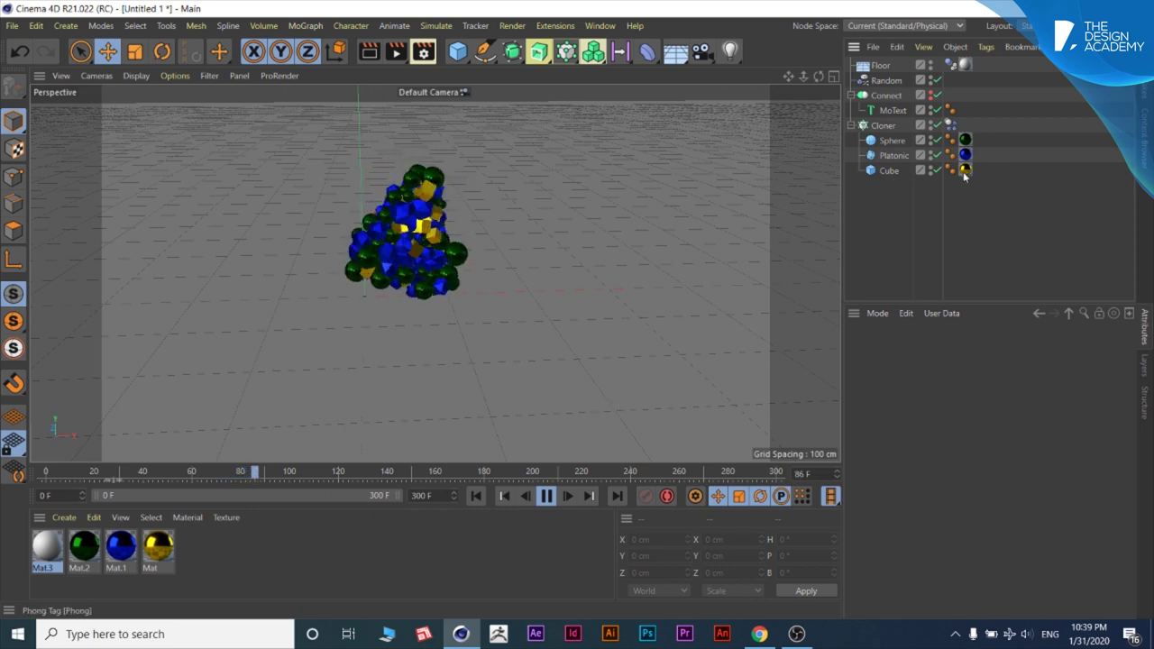
{"action": "left_click", "coordinate": [546, 495]}
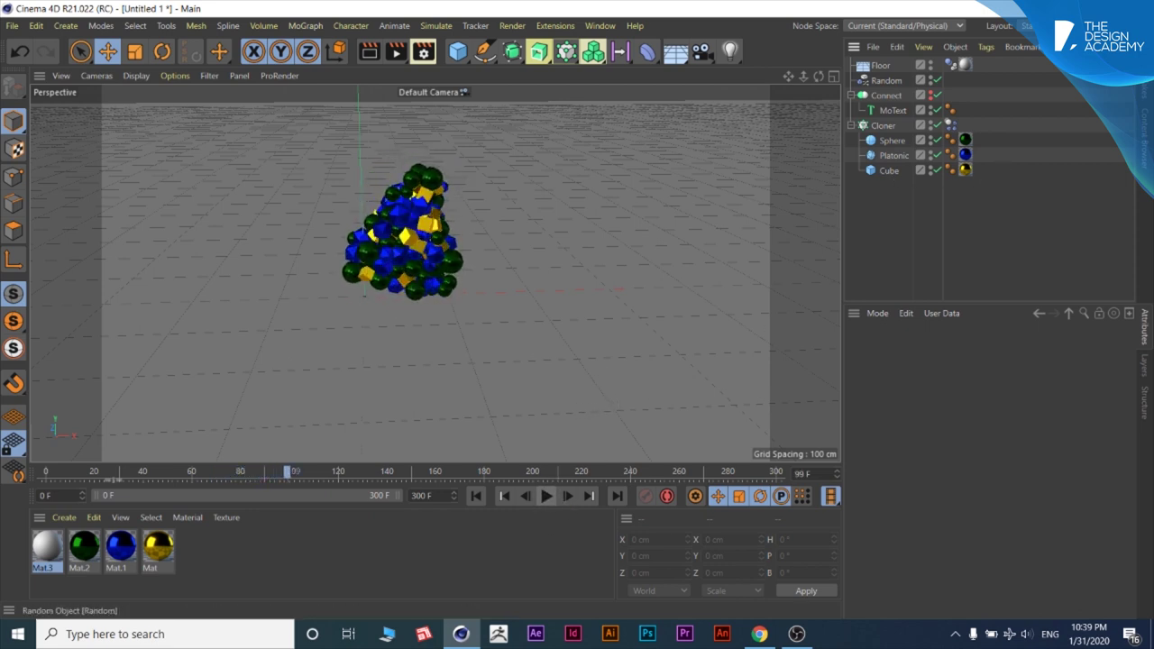
Step: Set the Cloner dynamics tag's Follow Position and Rotation to 10
{"action": "left_click", "coordinate": [951, 126]}
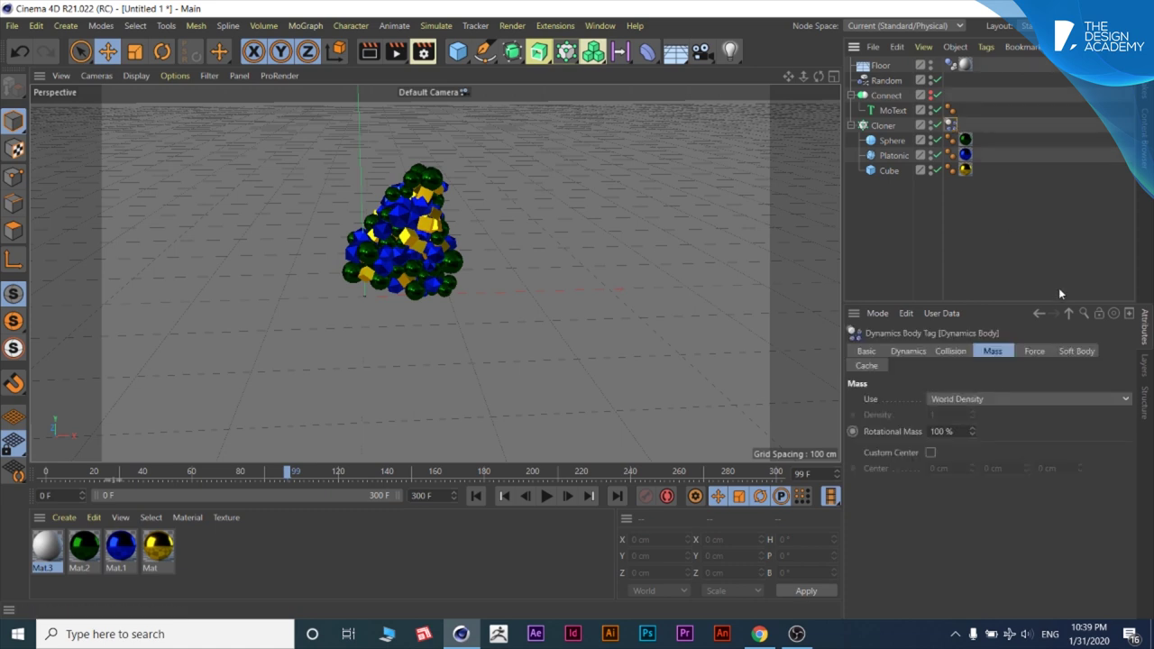
{"action": "left_click", "coordinate": [951, 351]}
{"action": "left_click", "coordinate": [996, 352]}
{"action": "left_click", "coordinate": [1034, 351]}
{"action": "left_click", "coordinate": [937, 399]}
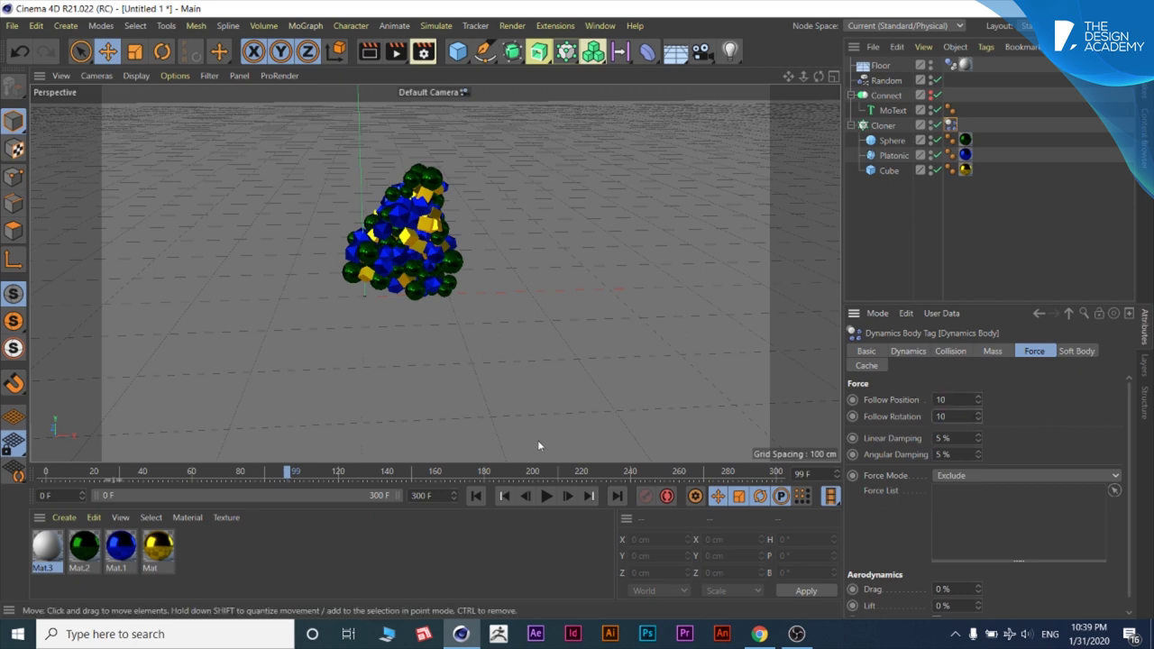
Step: Rewind and replay the simulation, stopping it early on
{"action": "left_click", "coordinate": [545, 496]}
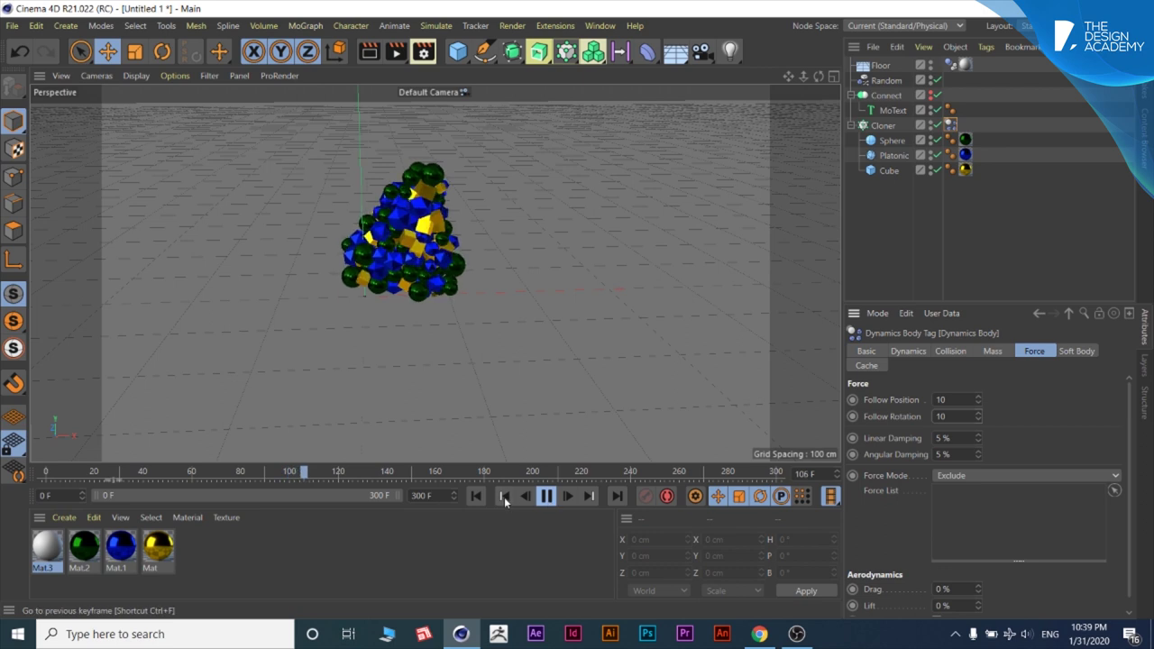
{"action": "left_click", "coordinate": [475, 497]}
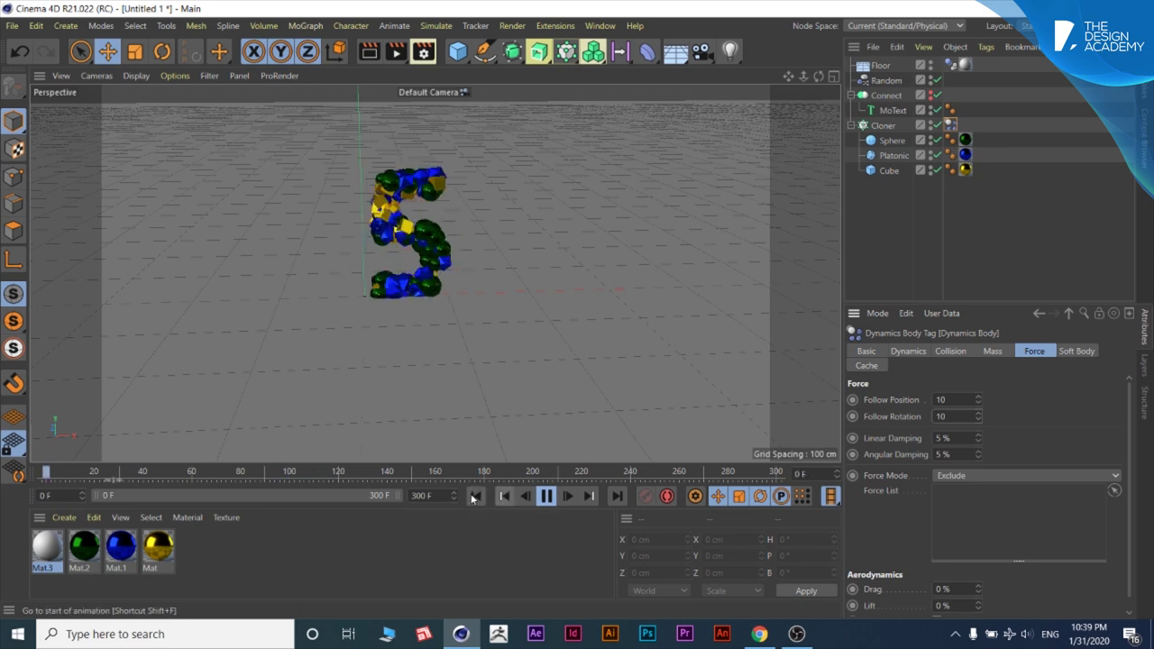
{"action": "key", "text": "space"}
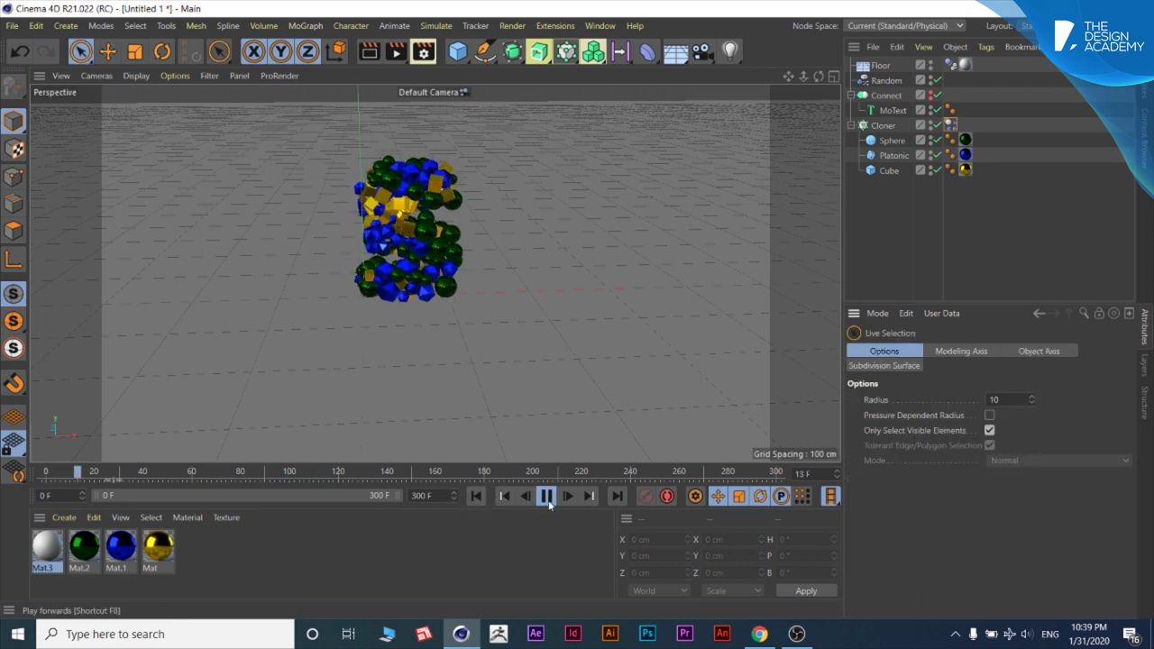
{"action": "key", "text": "space"}
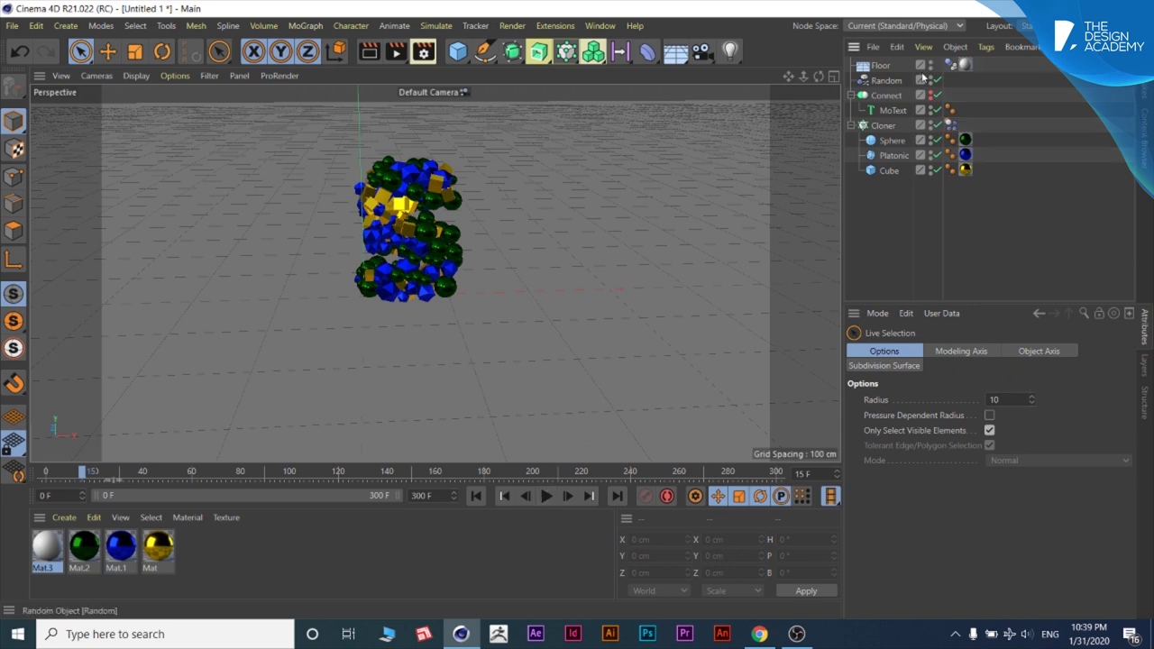
Step: Inspect the dynamics body tag's collision and mass settings
{"action": "left_click", "coordinate": [949, 125]}
{"action": "left_click", "coordinate": [957, 353]}
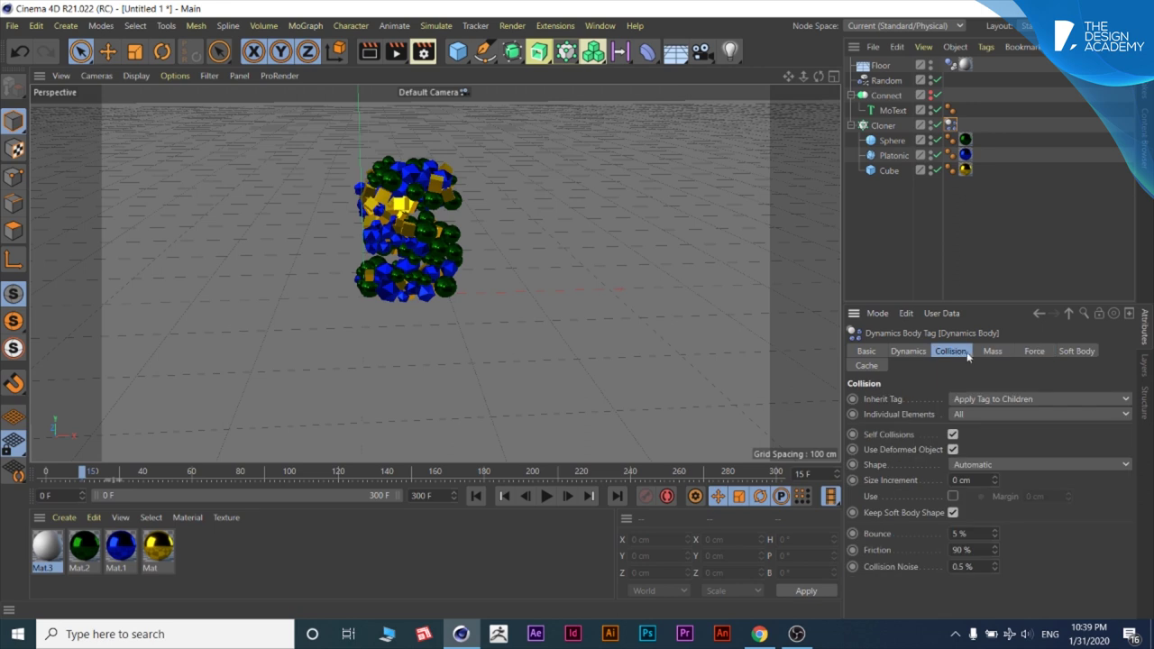
{"action": "left_click", "coordinate": [1001, 353]}
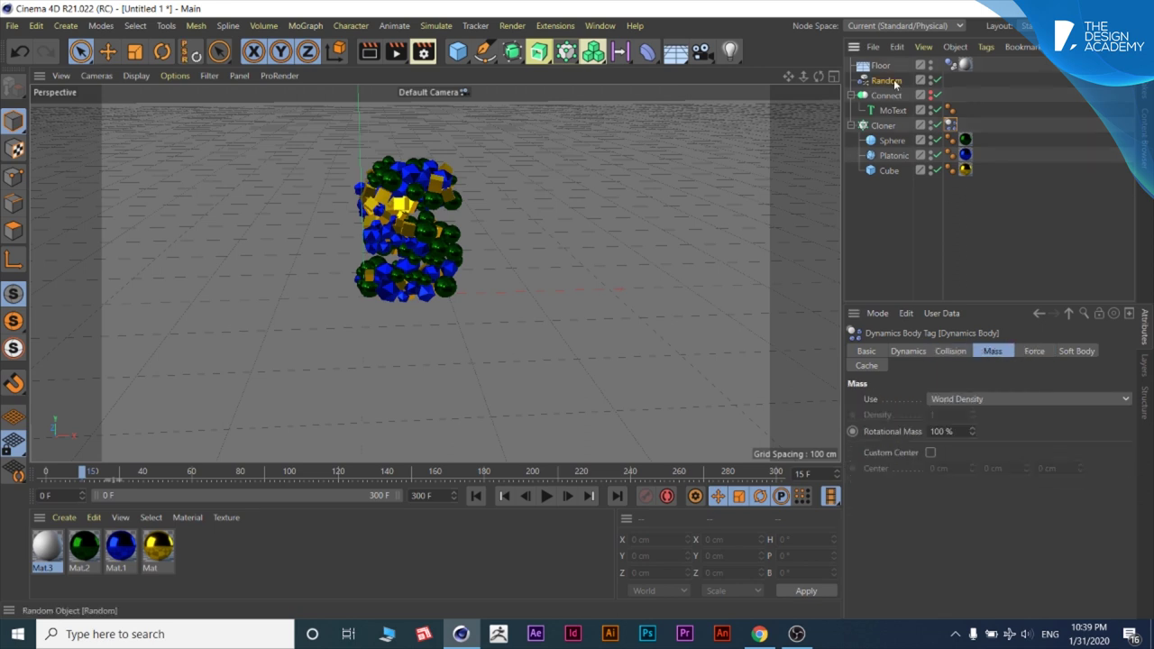
Step: Review the Random effector's parameters, then replay the simulation from frame 0
{"action": "left_click", "coordinate": [887, 80]}
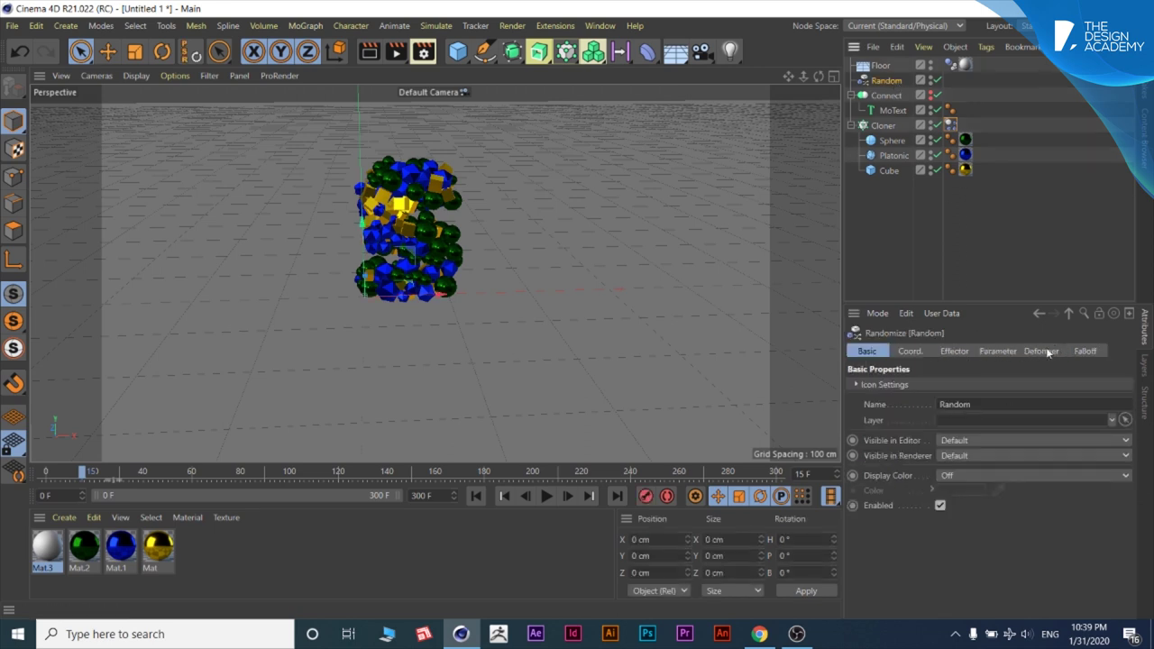
{"action": "left_click", "coordinate": [991, 353]}
{"action": "left_click", "coordinate": [954, 352]}
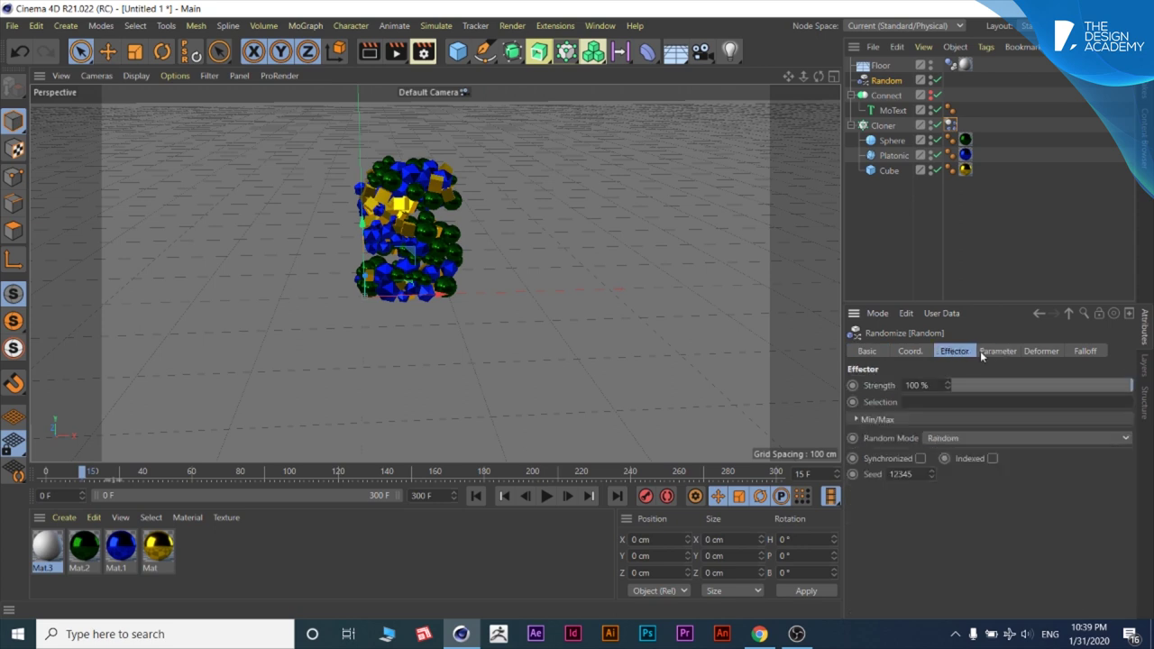
{"action": "left_click", "coordinate": [997, 352]}
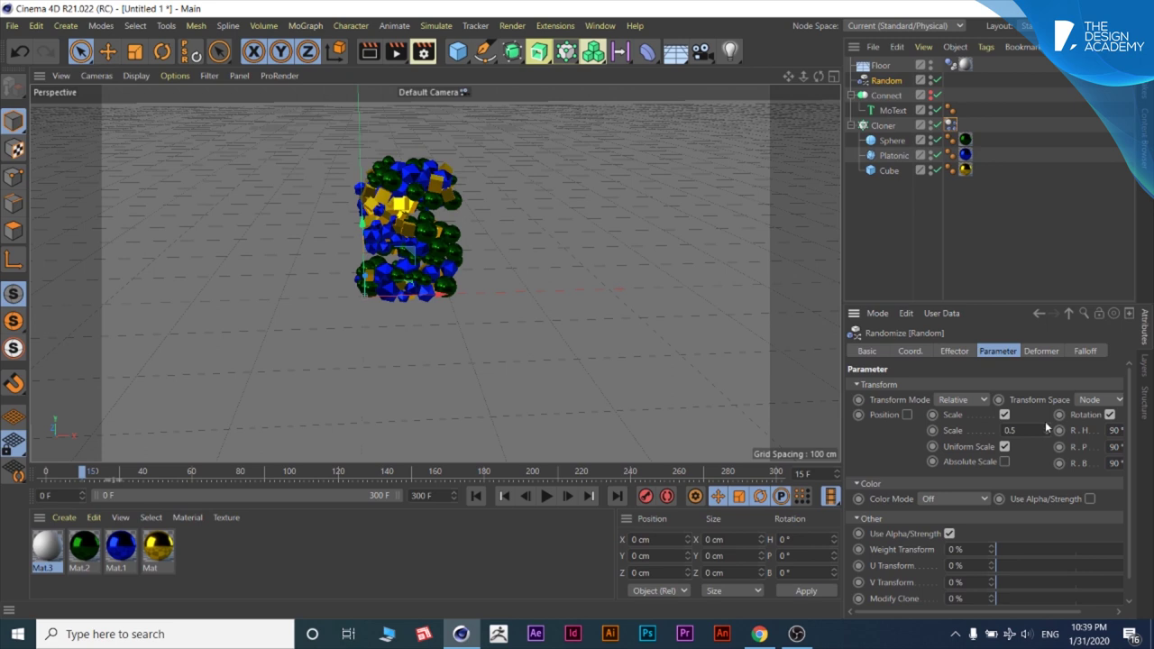
{"action": "left_click", "coordinate": [1045, 351]}
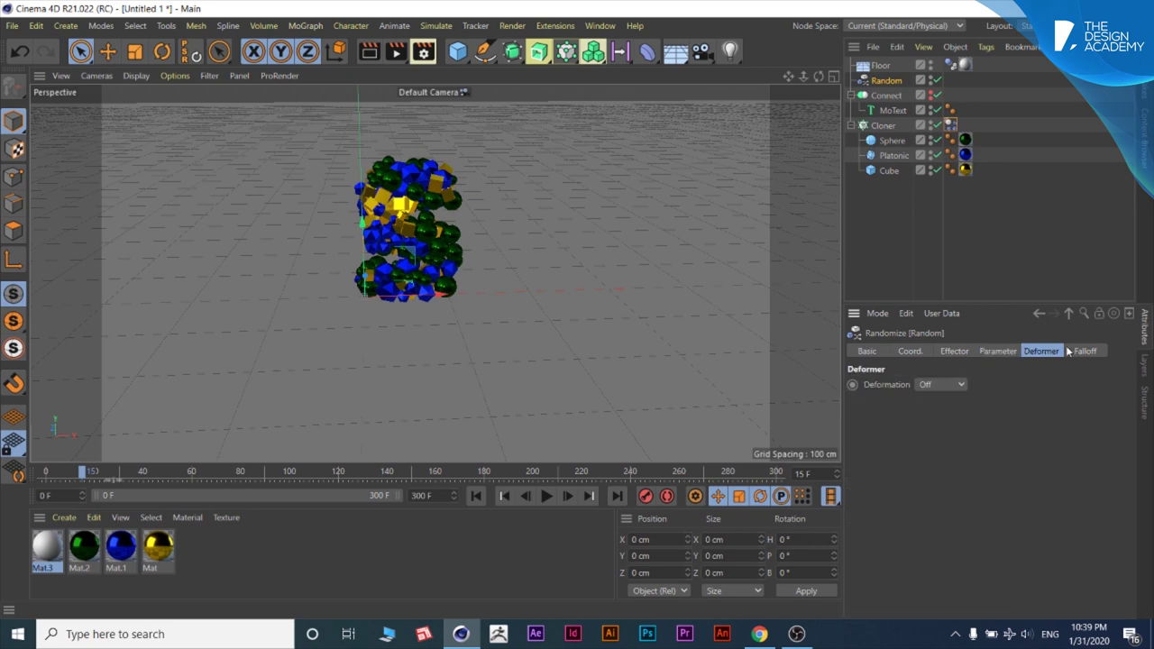
{"action": "left_click", "coordinate": [969, 353]}
{"action": "left_click", "coordinate": [982, 353]}
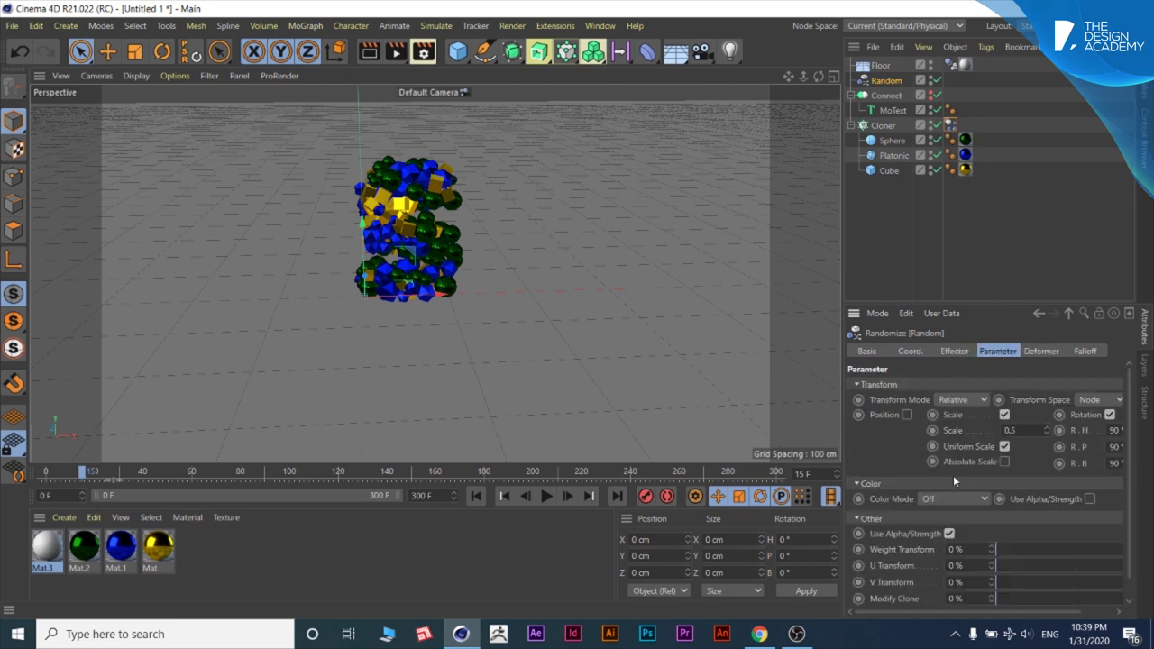
{"action": "scroll", "coordinate": [905, 452], "scroll_direction": "down", "scroll_amount": 1}
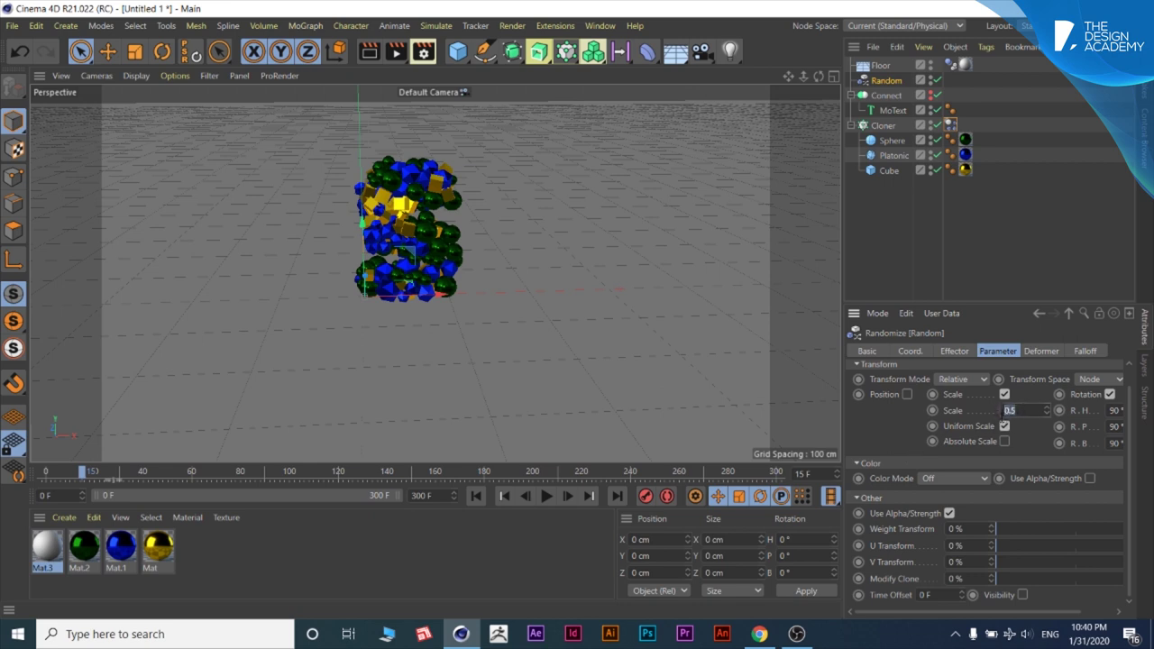
{"action": "left_click", "coordinate": [1059, 266]}
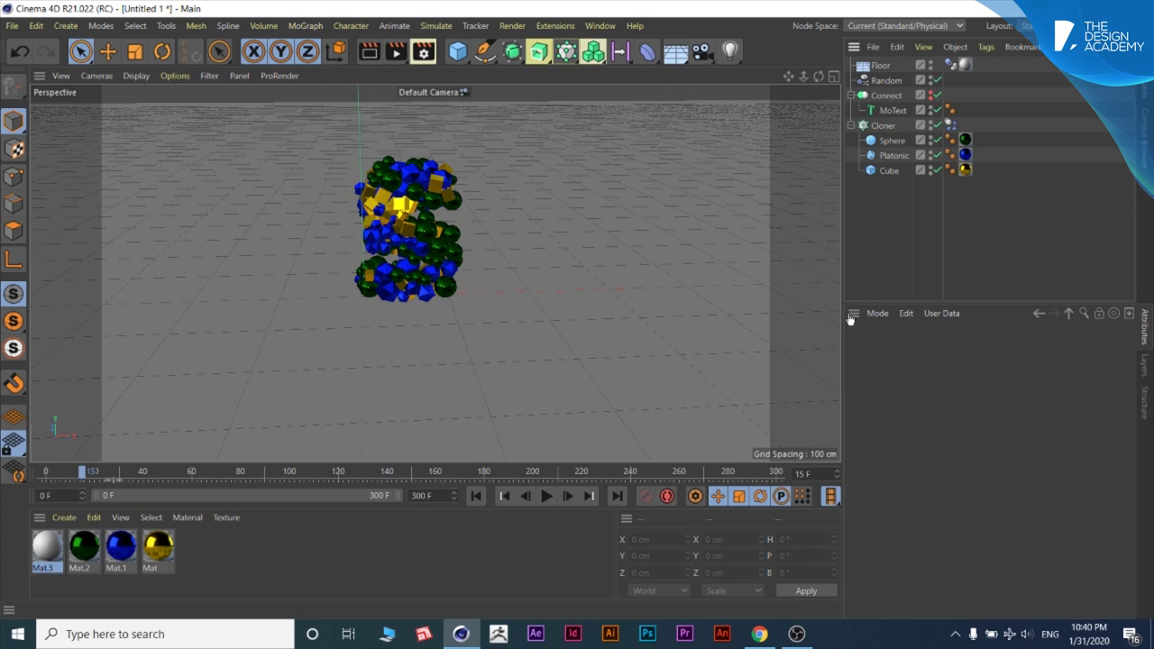
{"action": "left_click", "coordinate": [477, 496]}
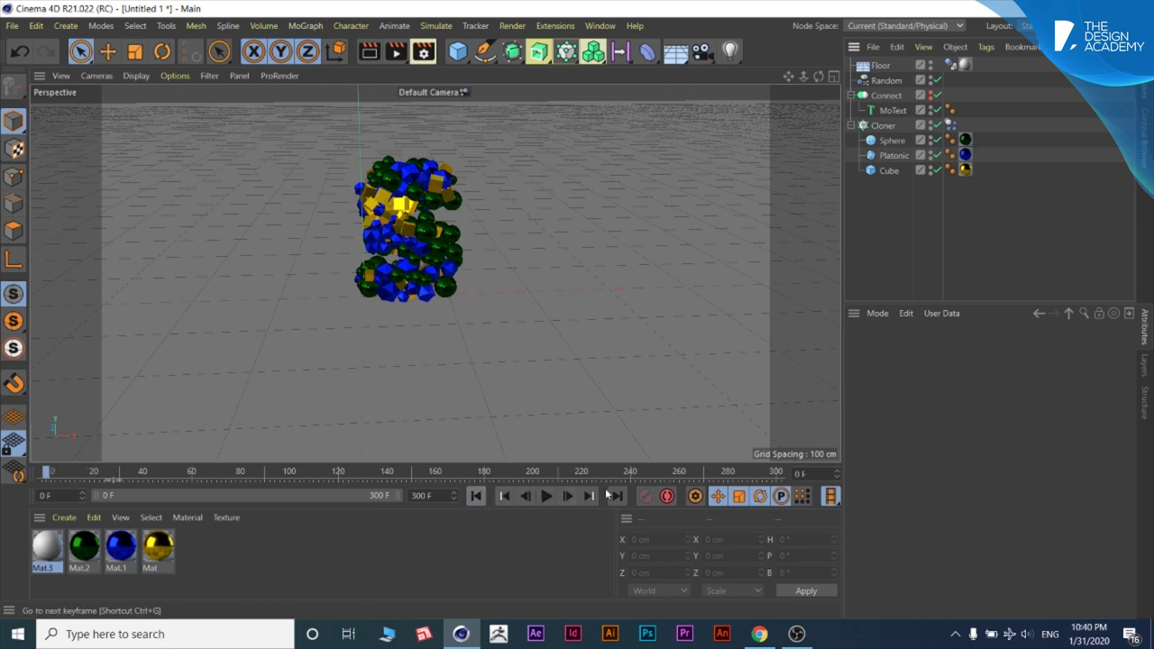
{"action": "left_click", "coordinate": [545, 496]}
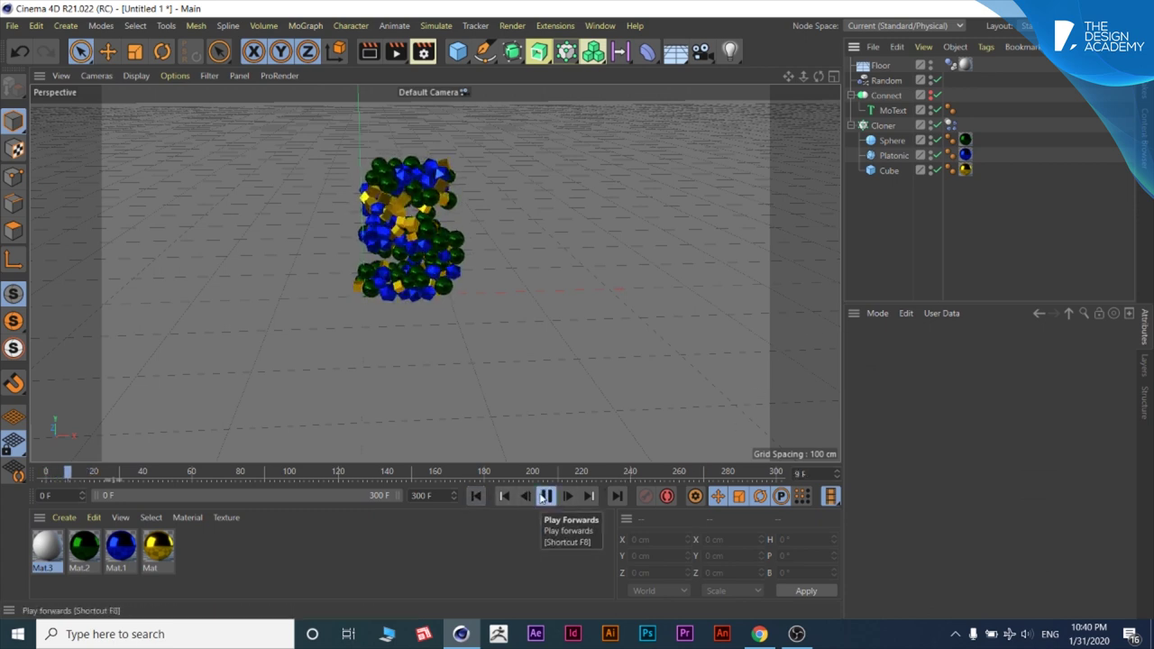
{"action": "left_click", "coordinate": [545, 496]}
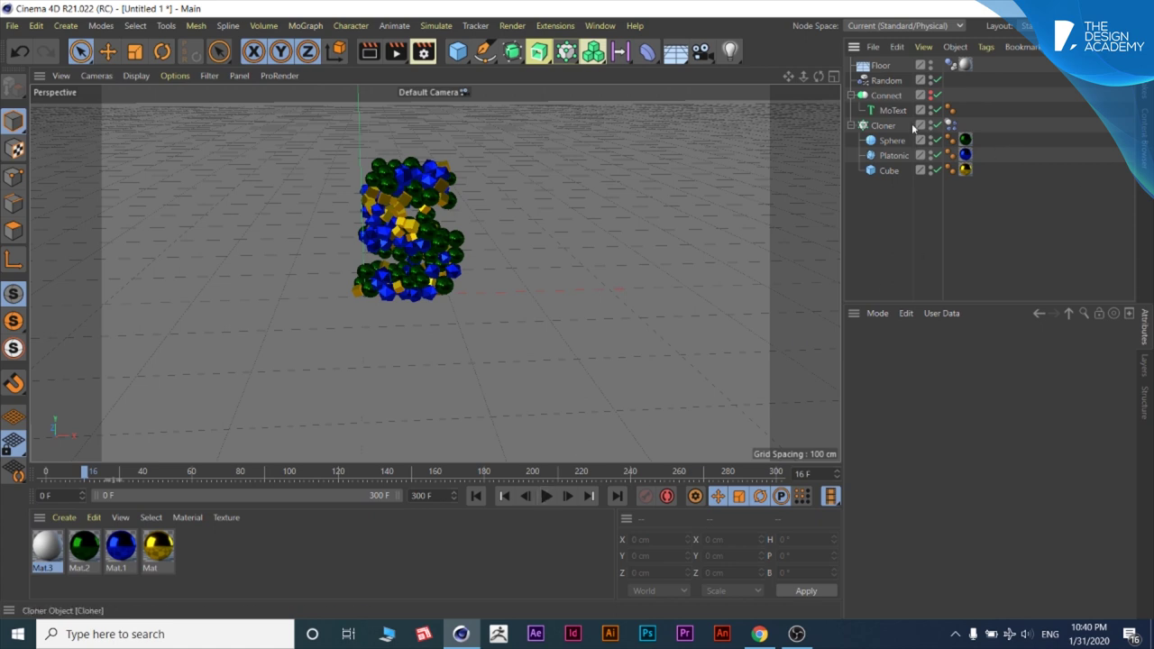
Step: Set the Random effector's scale to 0.2 and replay the simulation
{"action": "left_click", "coordinate": [886, 80]}
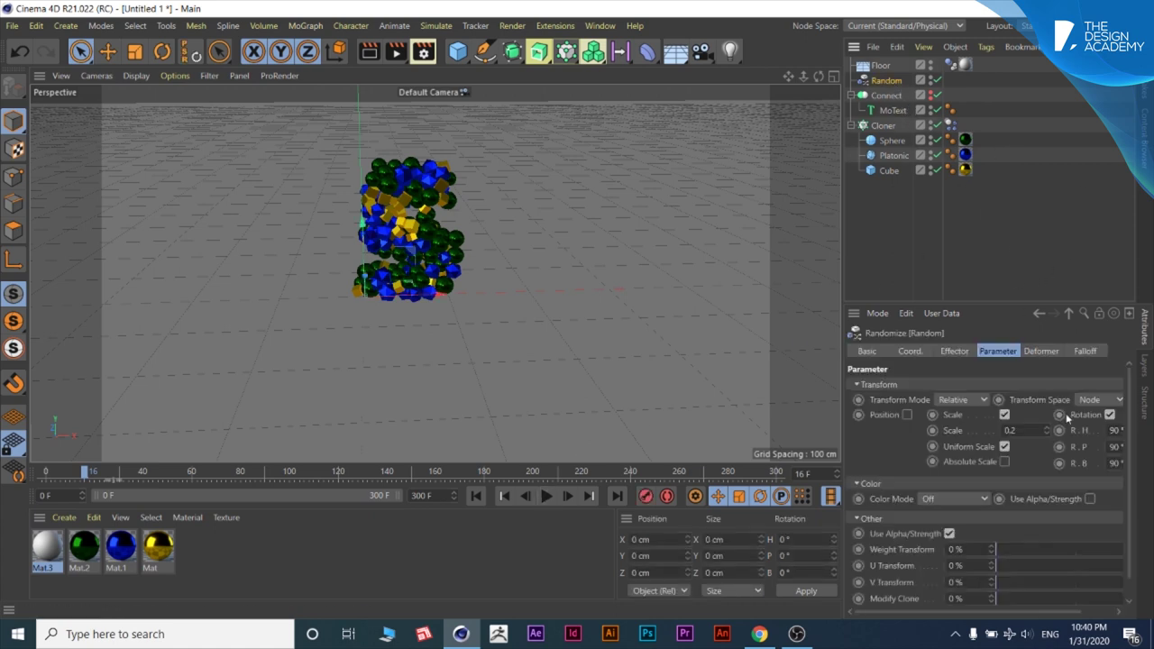
{"action": "double_click", "coordinate": [1028, 431]}
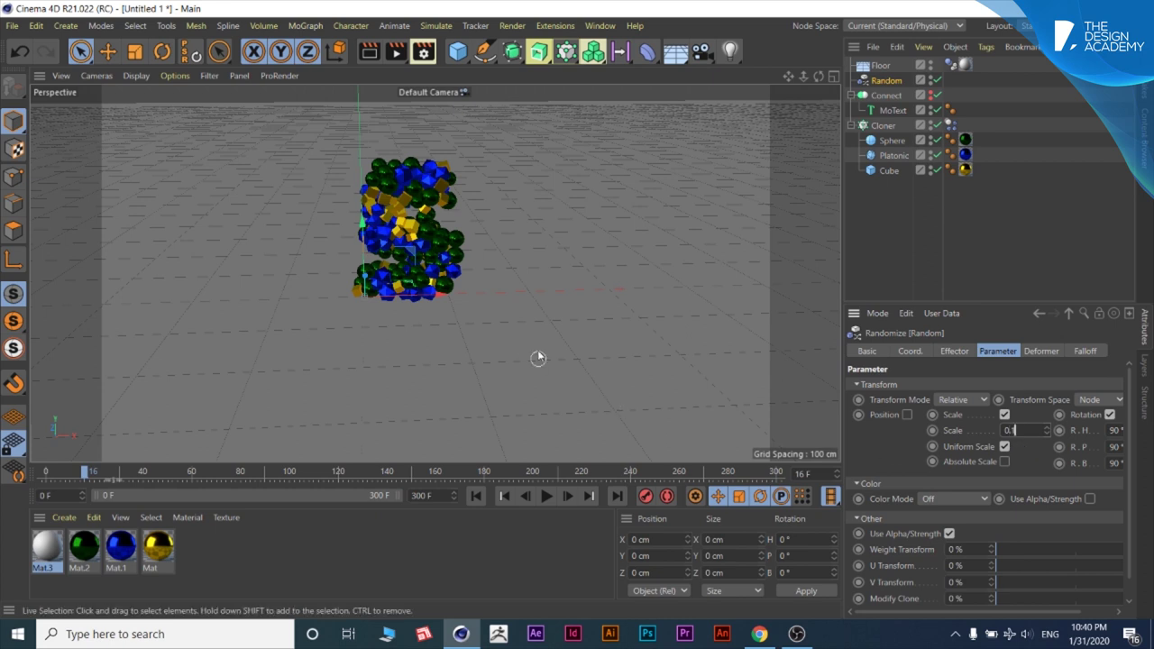
{"action": "left_click", "coordinate": [548, 383]}
{"action": "left_click", "coordinate": [476, 496]}
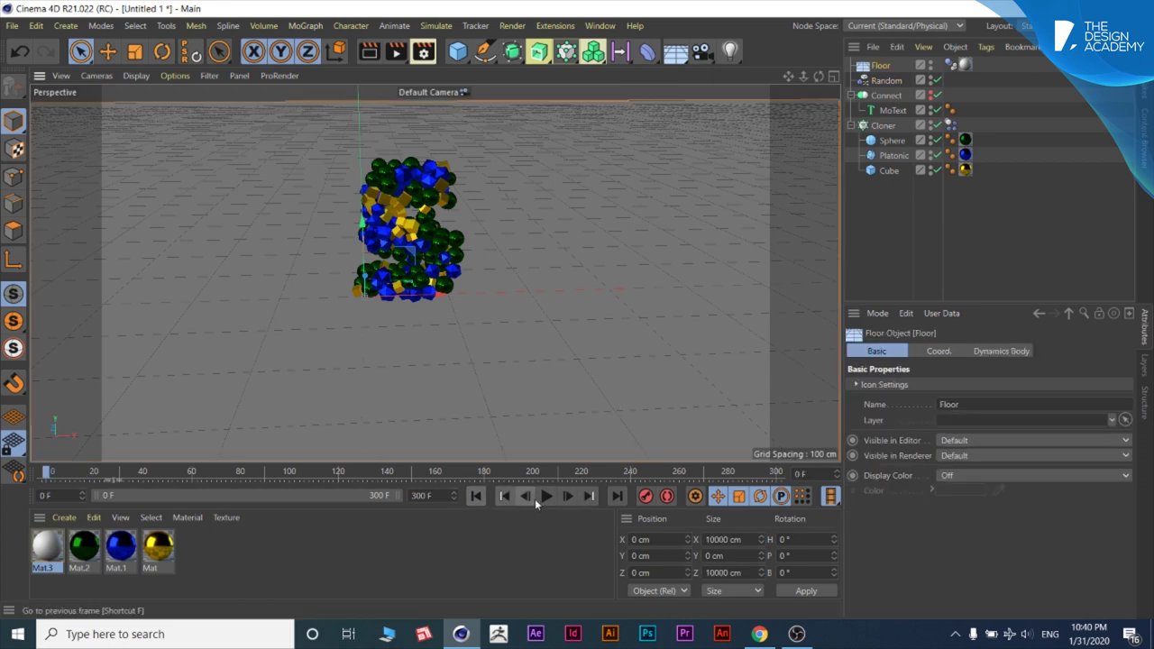
{"action": "left_click", "coordinate": [546, 496]}
{"action": "left_click", "coordinate": [548, 495]}
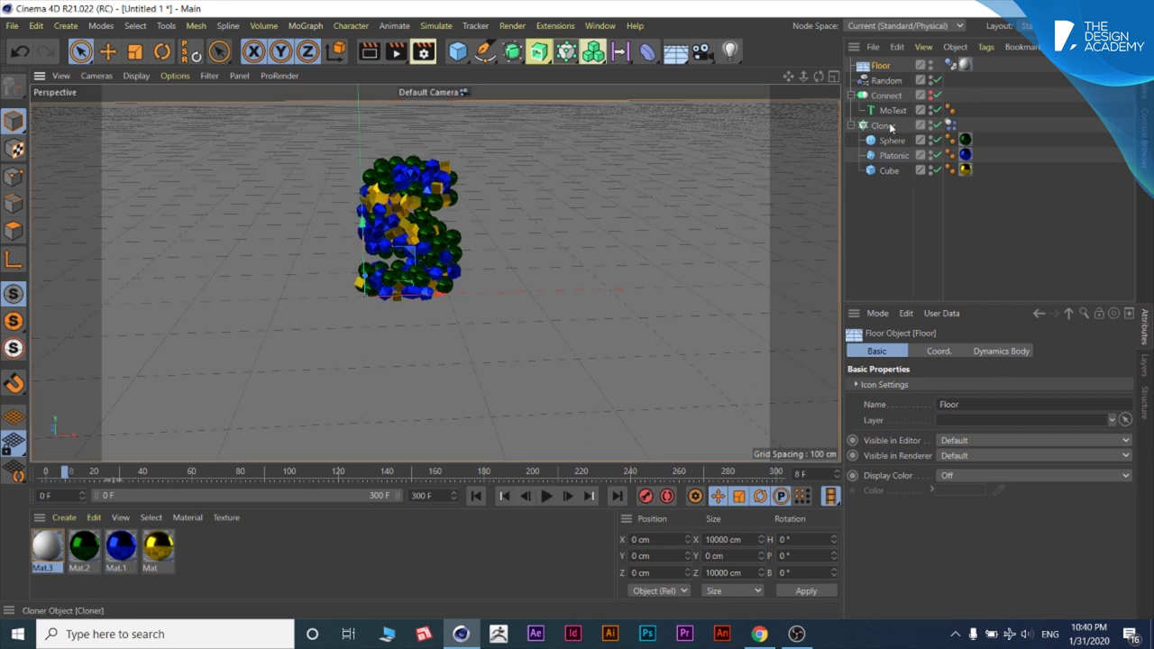
Step: Raise the random scale to 0.6 and replay the simulation
{"action": "left_click", "coordinate": [888, 81]}
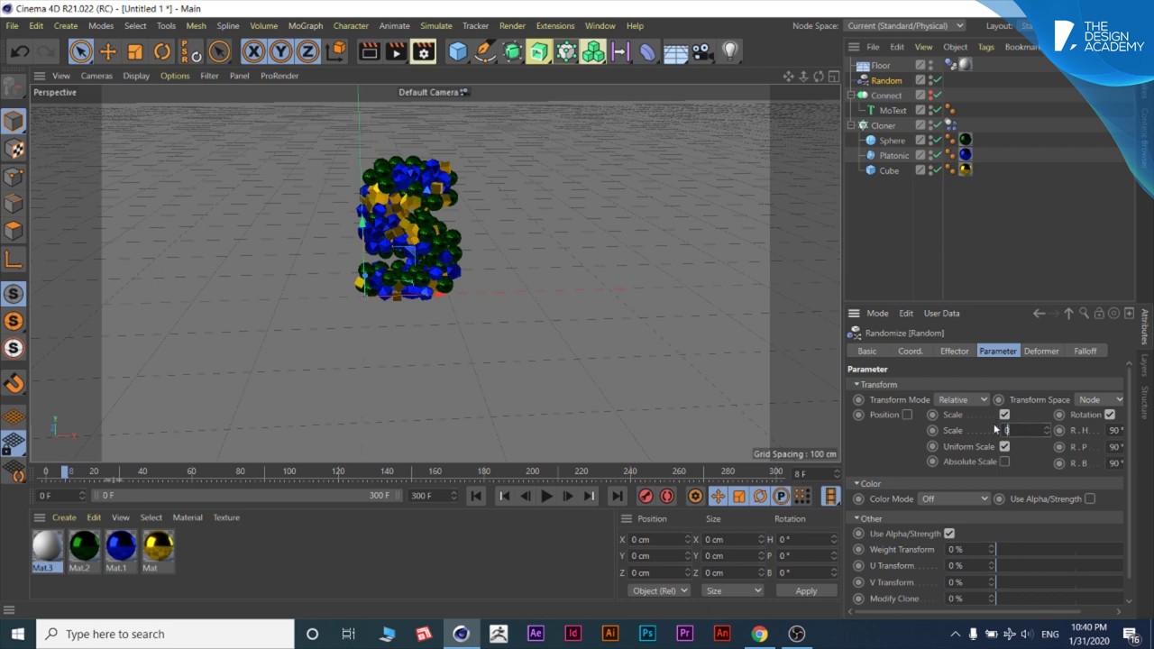
{"action": "type", "text": ".6"}
{"action": "left_click", "coordinate": [476, 496]}
{"action": "left_click", "coordinate": [547, 496]}
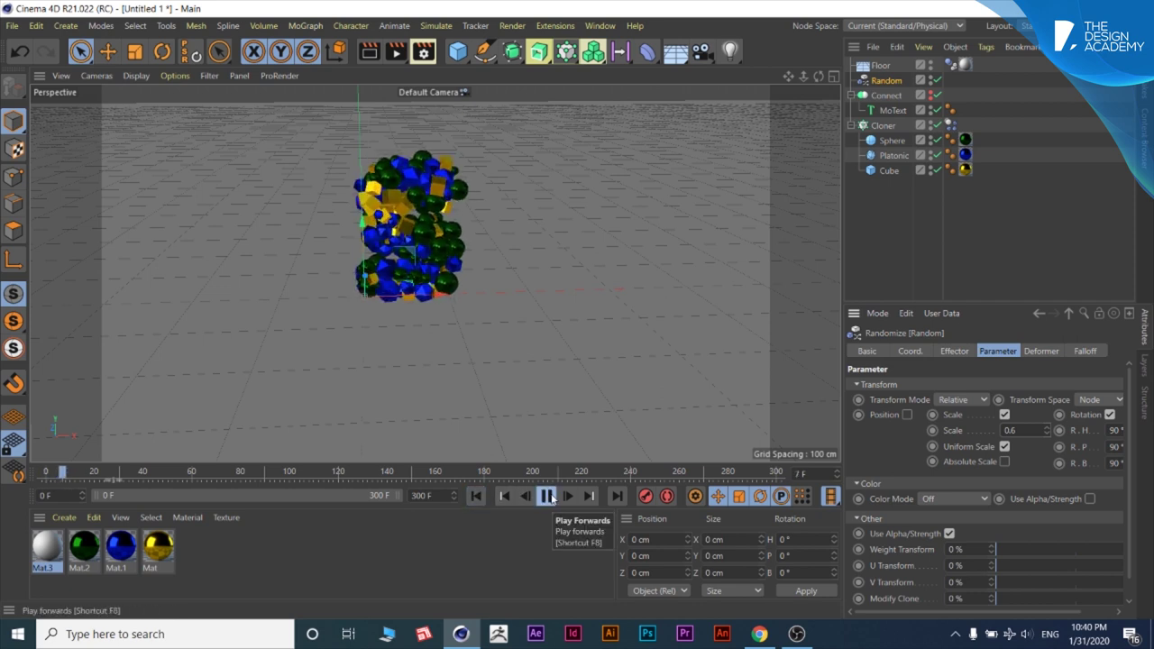
{"action": "left_click", "coordinate": [547, 496]}
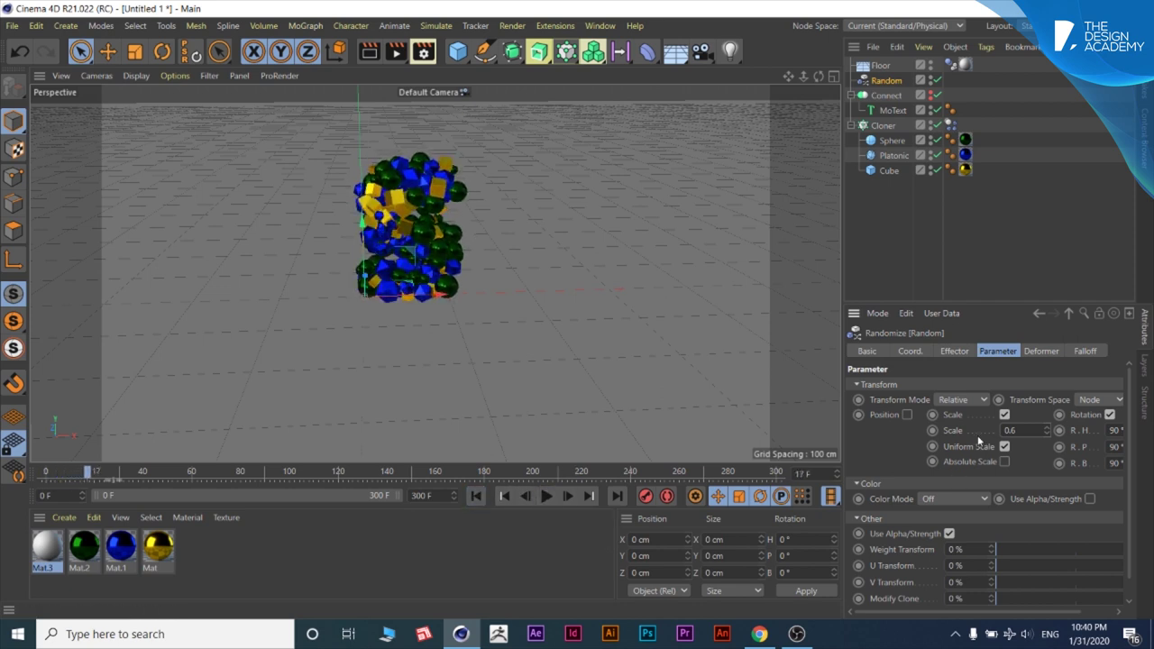
Step: Turn off the Random effector's Scale and Rotation and replay from the start
{"action": "left_click", "coordinate": [1005, 448]}
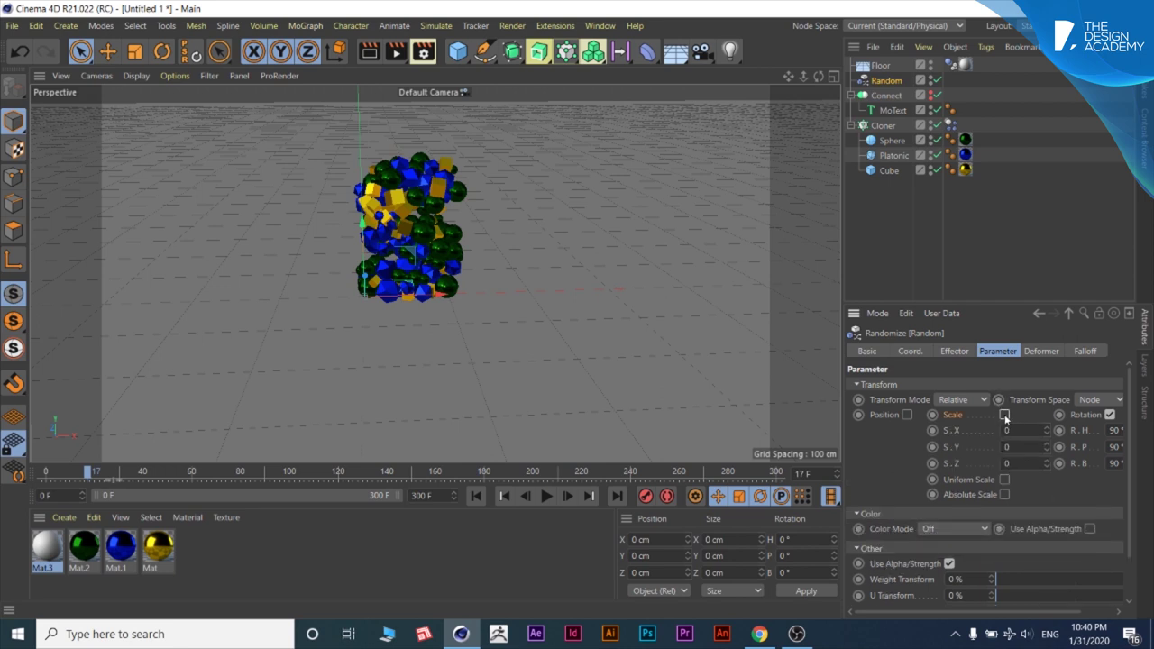
{"action": "left_click", "coordinate": [476, 496]}
{"action": "left_click", "coordinate": [546, 496]}
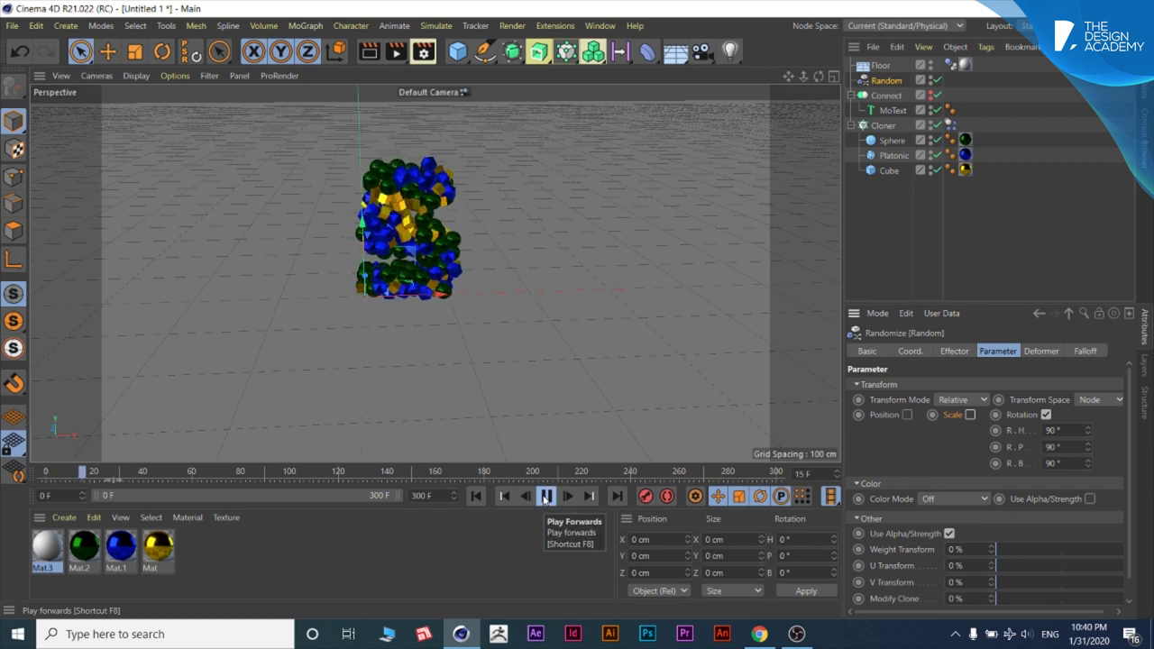
{"action": "left_click", "coordinate": [1046, 415]}
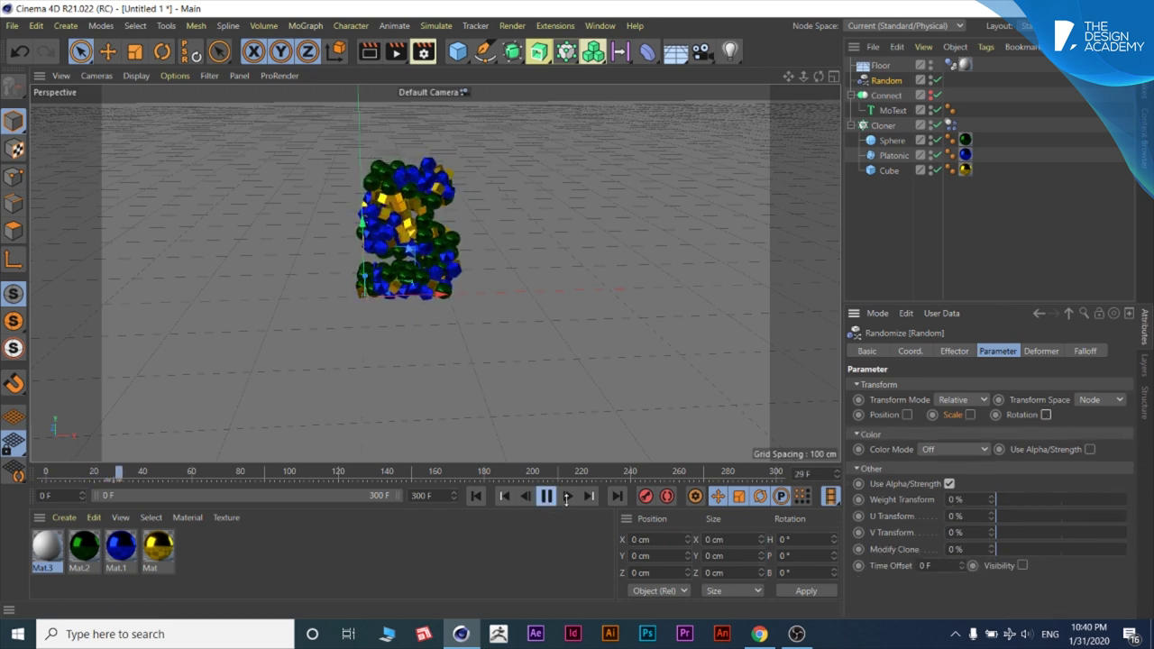
{"action": "left_click", "coordinate": [505, 496]}
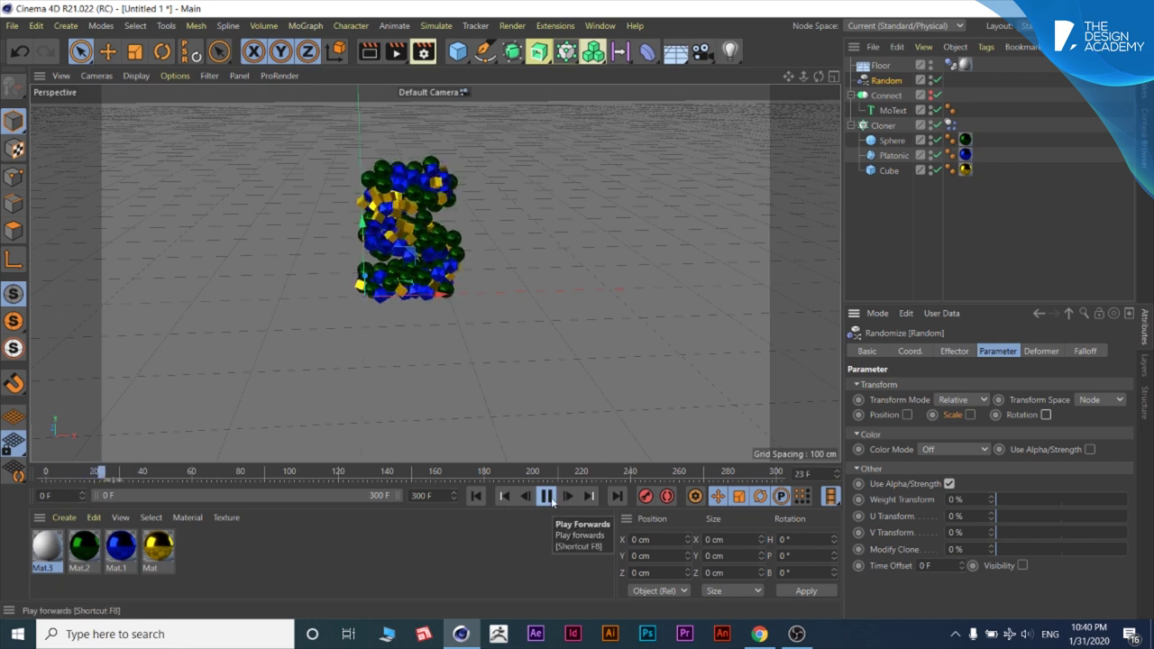
{"action": "left_click", "coordinate": [547, 496]}
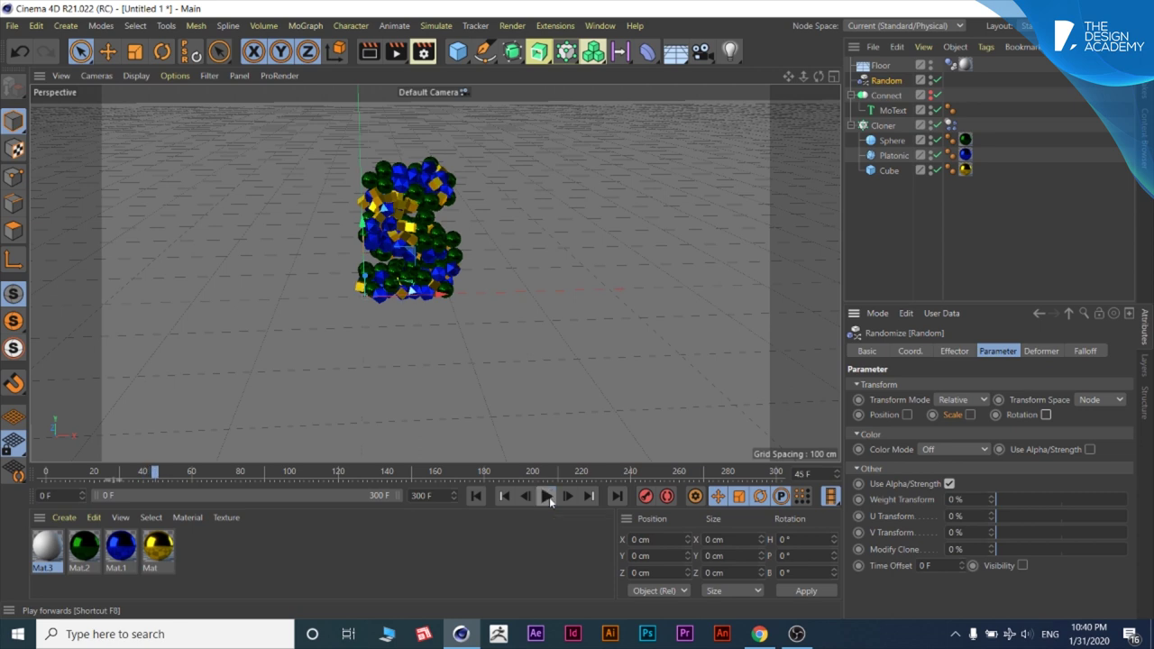
Step: Set the Cloner's Clones mode to Random and preview the animation from the start
{"action": "left_click", "coordinate": [882, 125]}
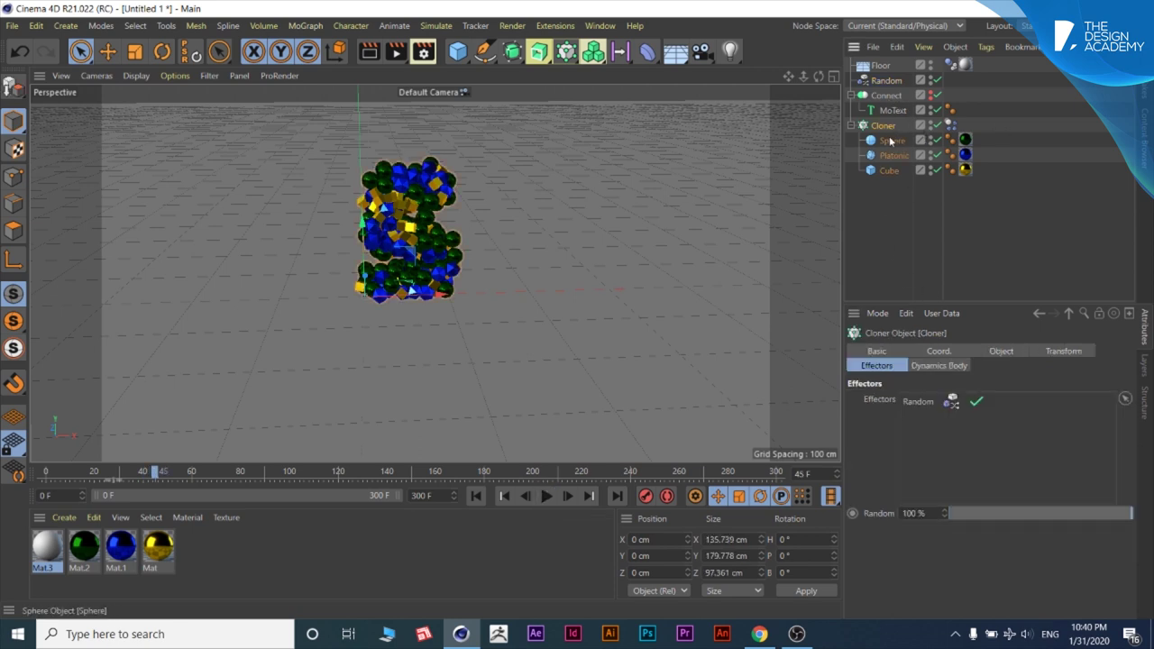
{"action": "left_click", "coordinate": [879, 351]}
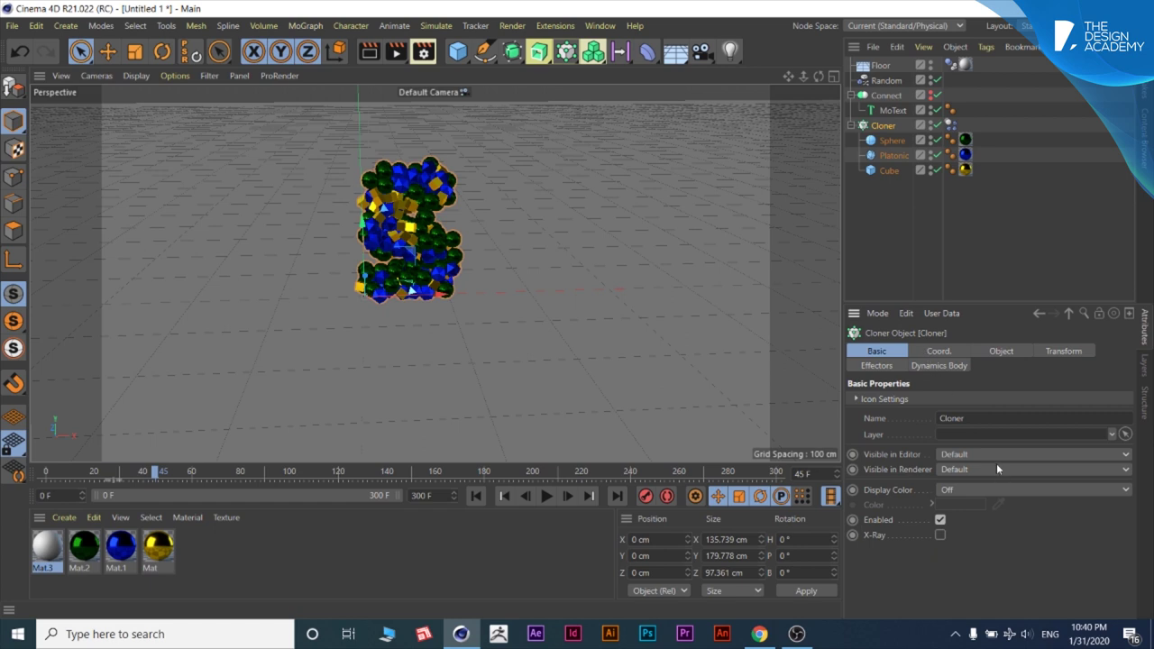
{"action": "left_click", "coordinate": [937, 351]}
{"action": "left_click", "coordinate": [987, 352]}
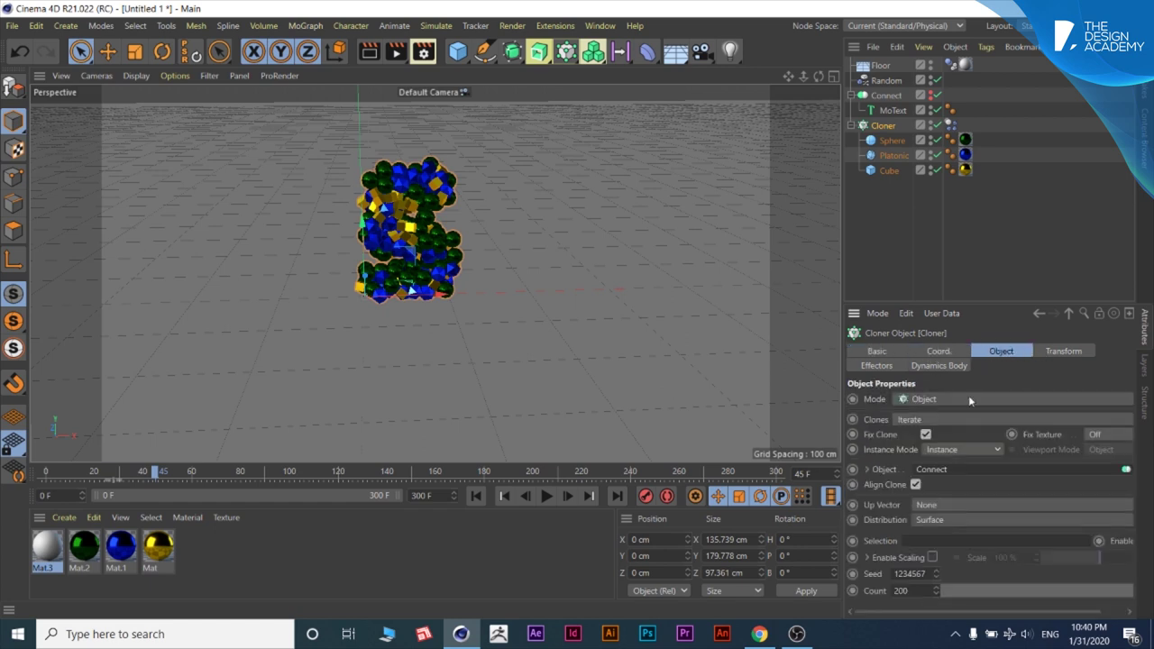
{"action": "left_click", "coordinate": [944, 420]}
{"action": "left_click", "coordinate": [936, 450]}
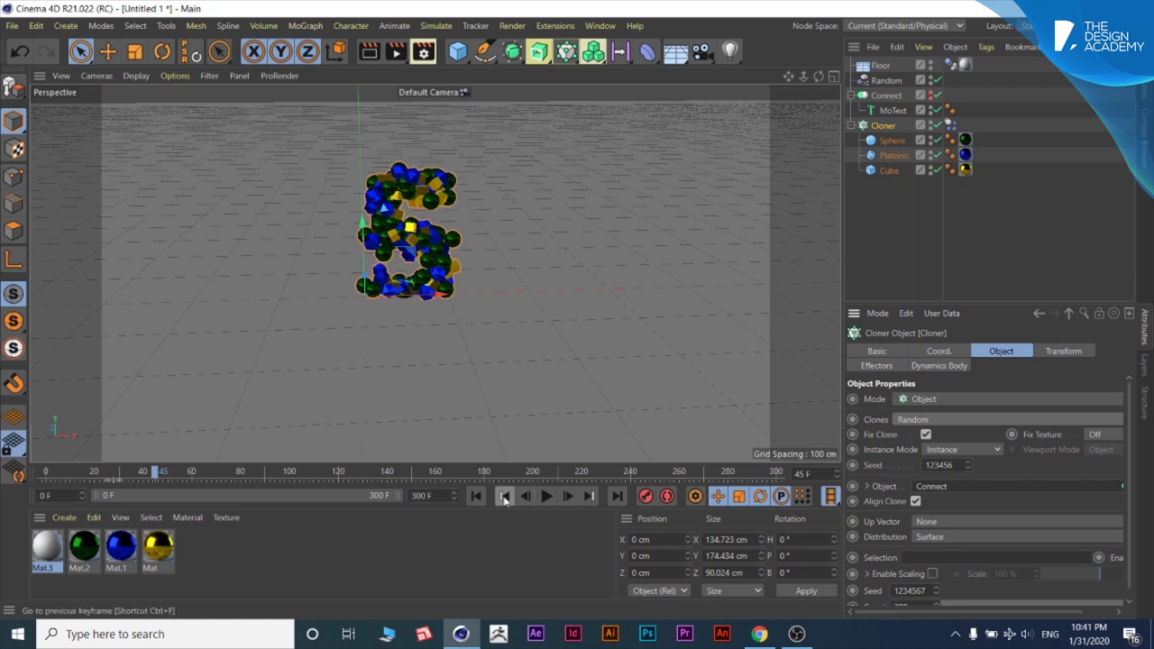
{"action": "left_click", "coordinate": [477, 496]}
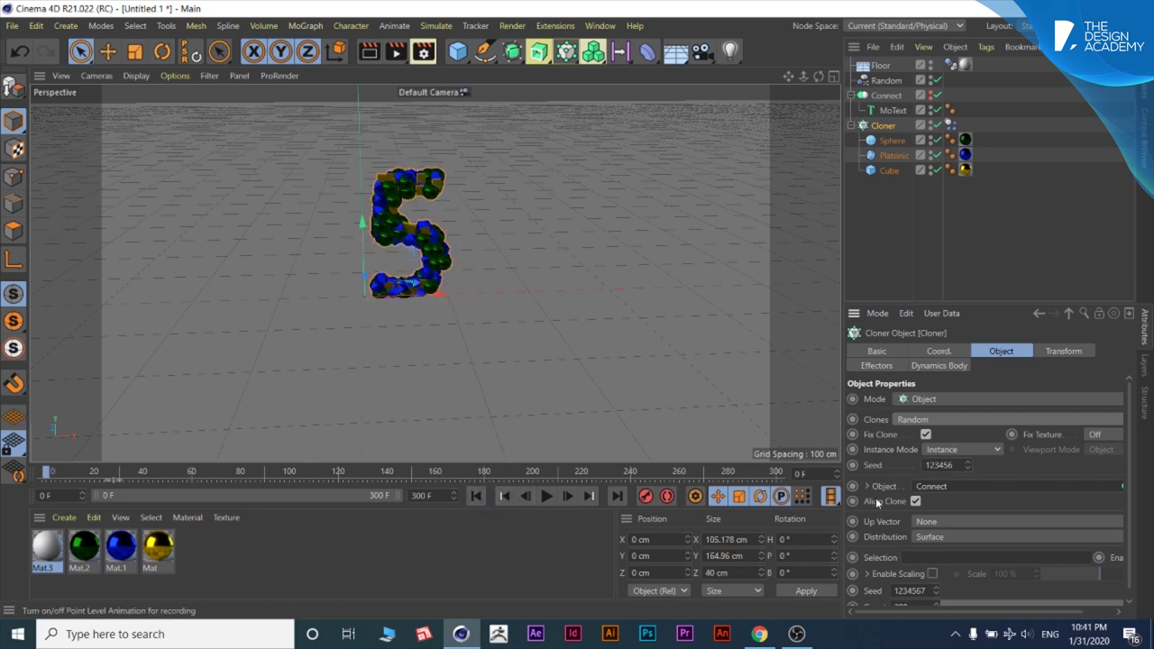
{"action": "left_click", "coordinate": [547, 496]}
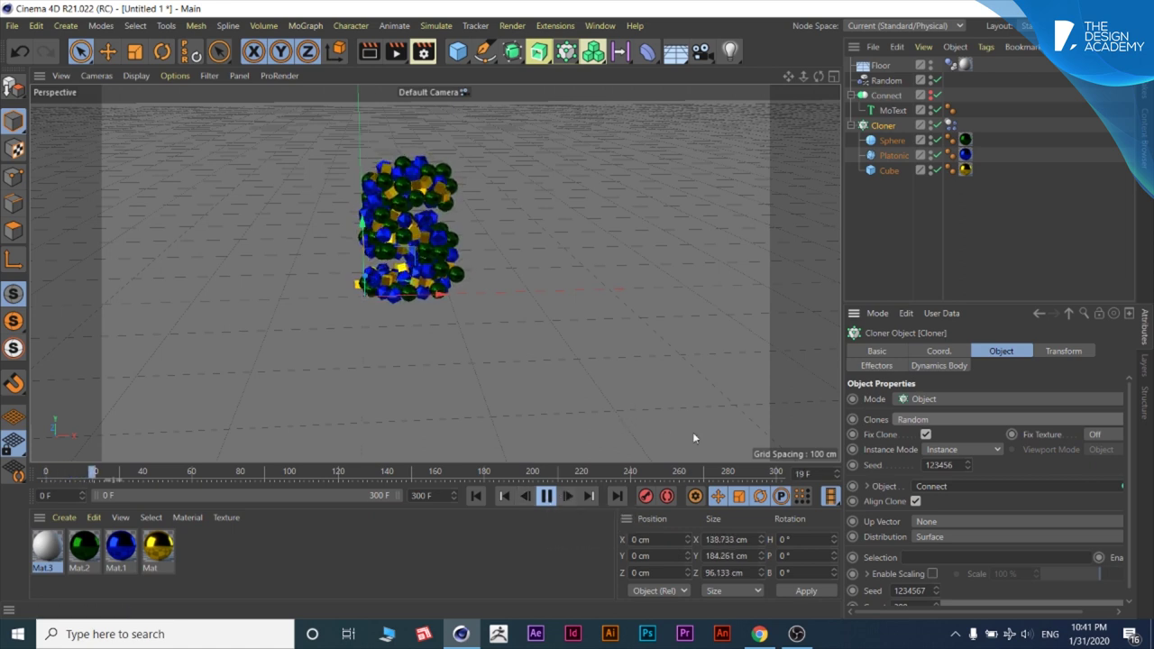
Step: Change the Cloner's Distribution to Volume
{"action": "left_click", "coordinate": [967, 536]}
{"action": "left_click", "coordinate": [983, 533]}
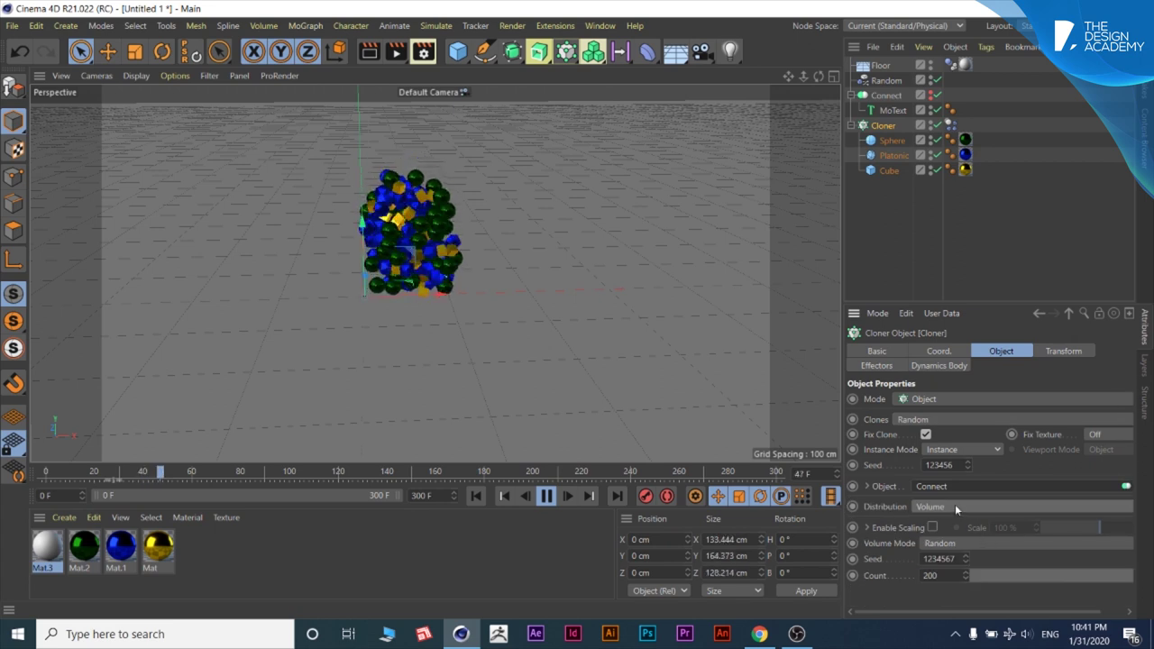
{"action": "key", "text": "ctrl+z"}
{"action": "left_click", "coordinate": [943, 536]}
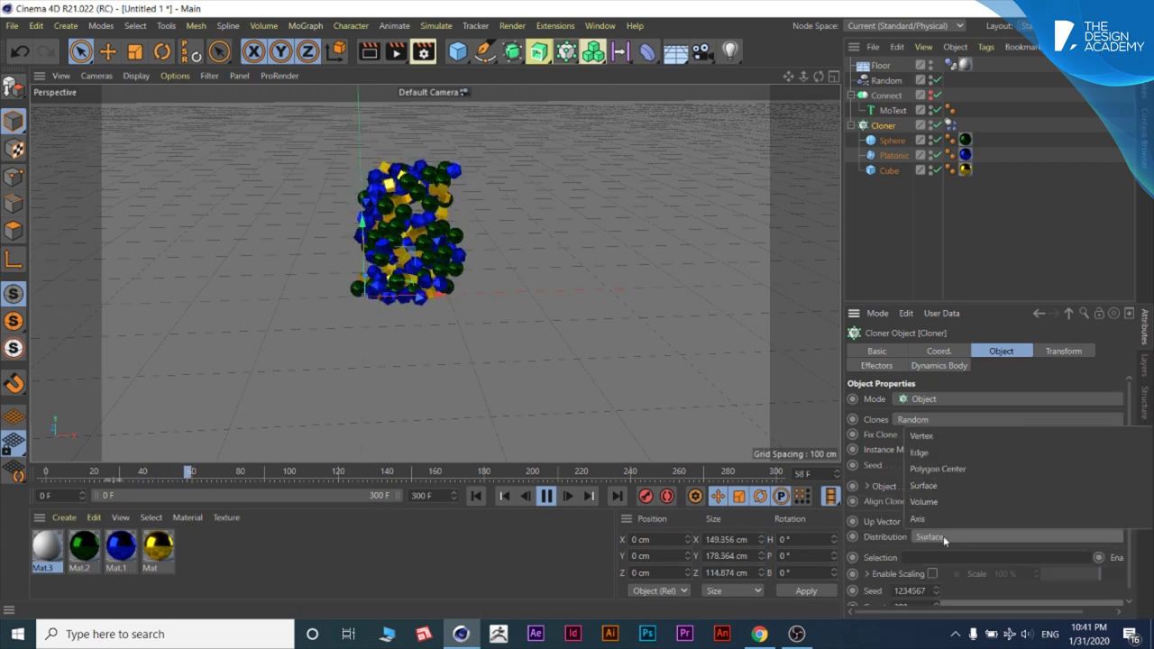
{"action": "left_click", "coordinate": [950, 502]}
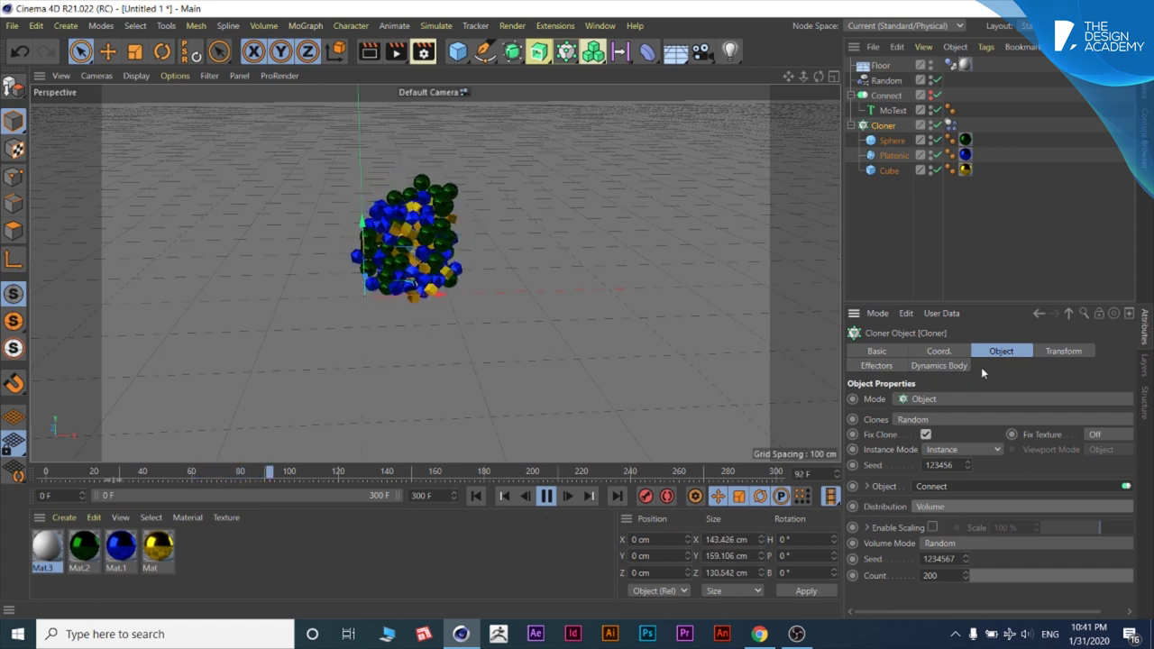
Step: Set the Dynamics Body tag's Follow Position and Follow Rotation to 40, then replay
{"action": "left_click", "coordinate": [950, 124]}
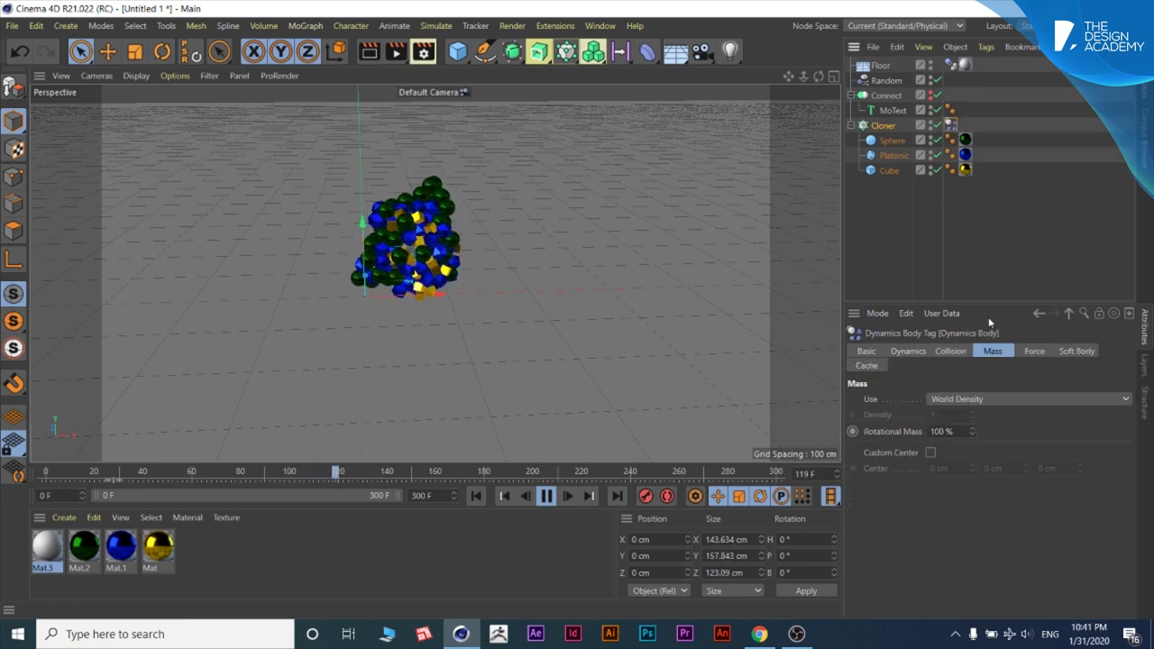
{"action": "left_click", "coordinate": [1030, 352]}
{"action": "type", "text": "4"}
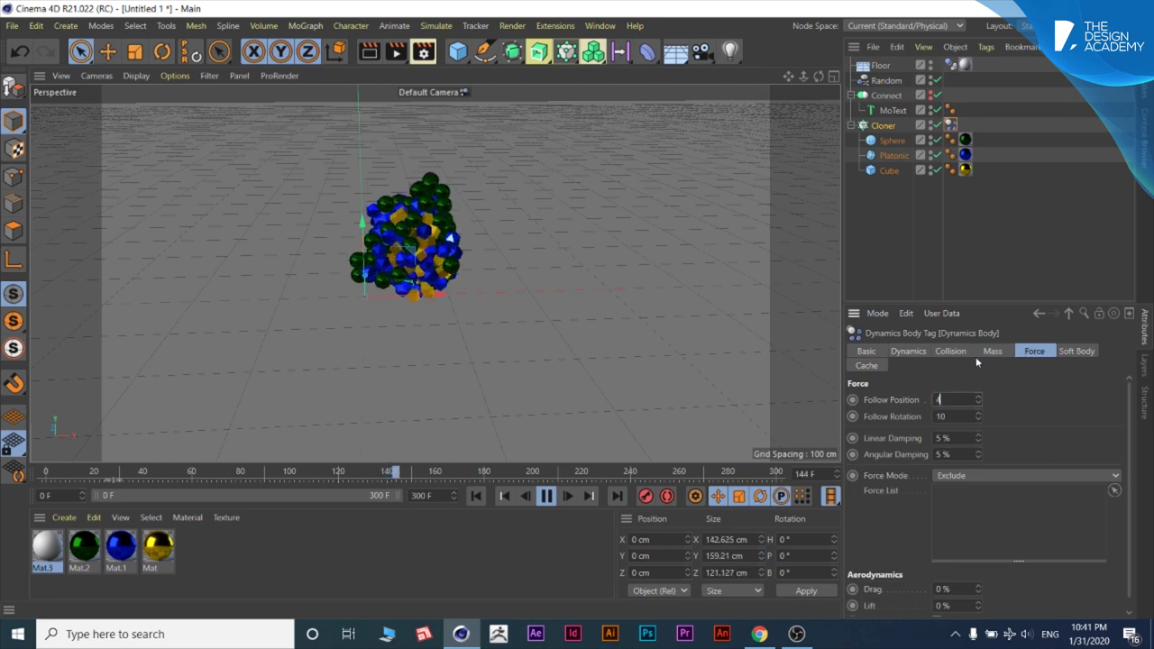
{"action": "type", "text": "0"}
{"action": "key", "text": "Tab"}
{"action": "type", "text": "40"}
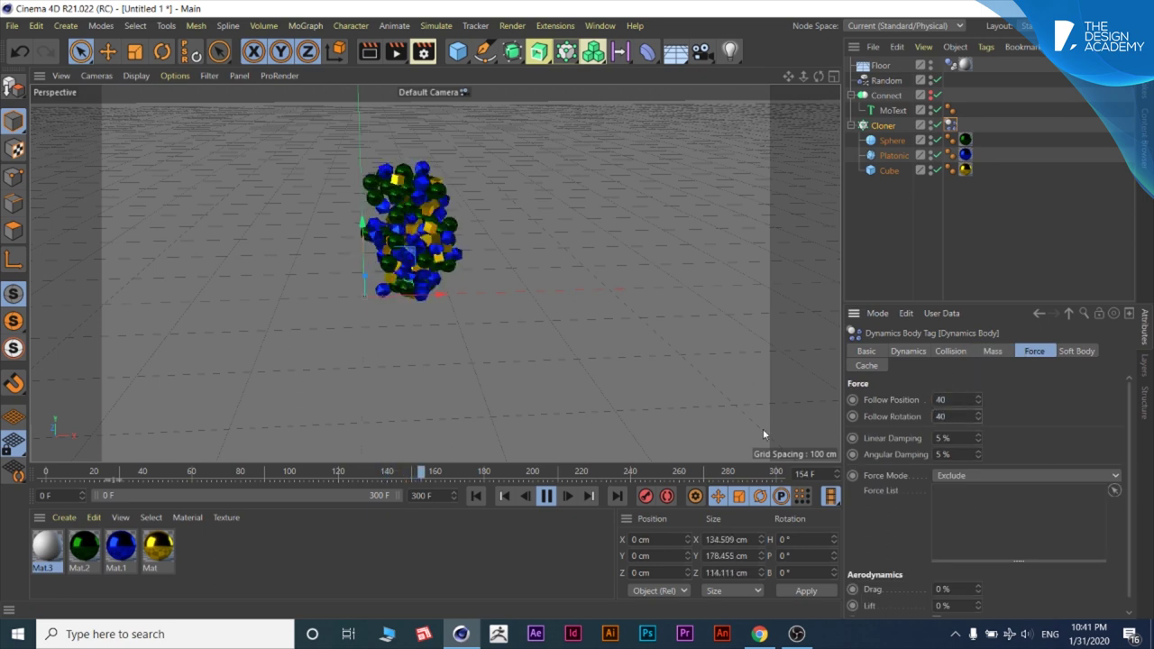
{"action": "key", "text": "Return"}
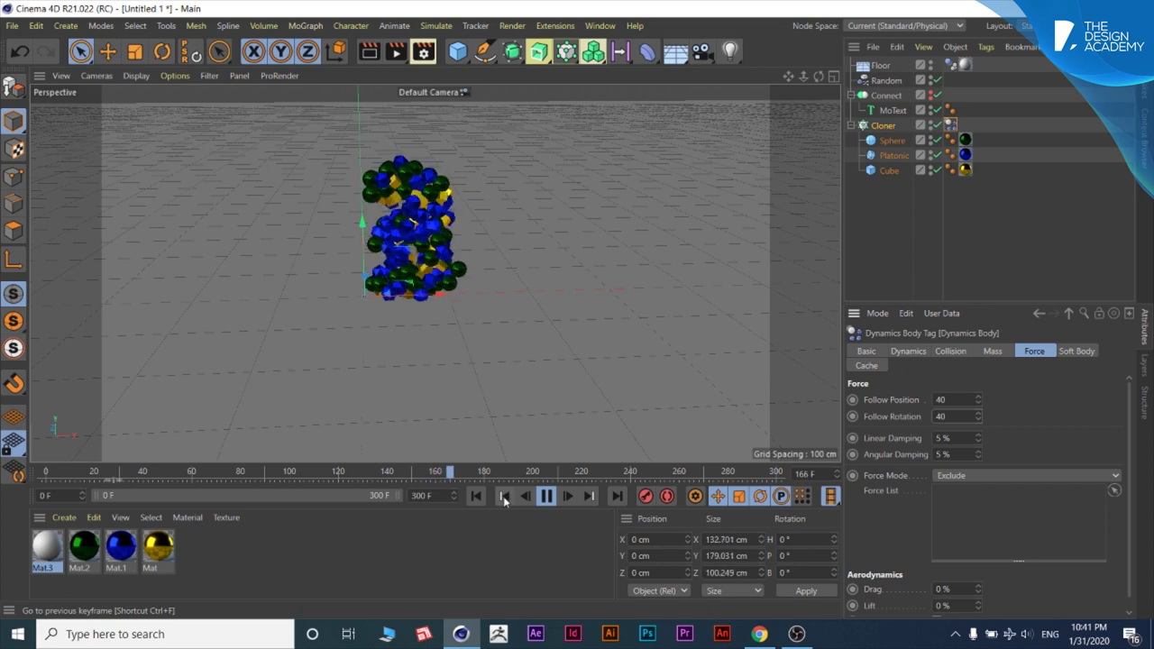
{"action": "left_click", "coordinate": [498, 496]}
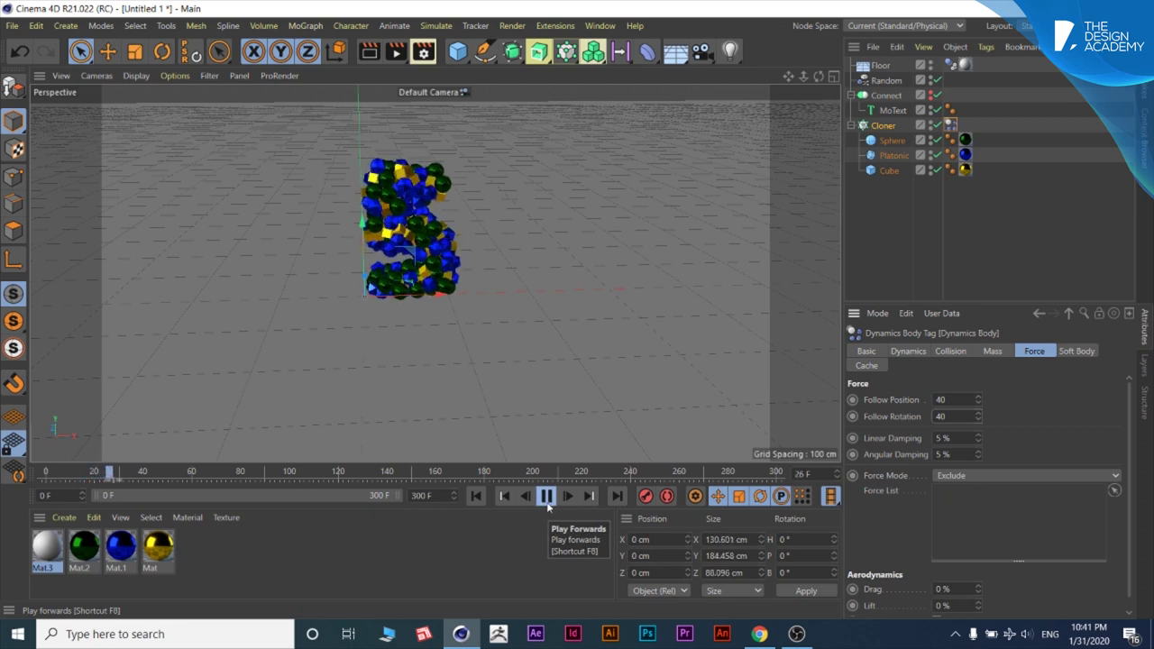
{"action": "left_click", "coordinate": [546, 503]}
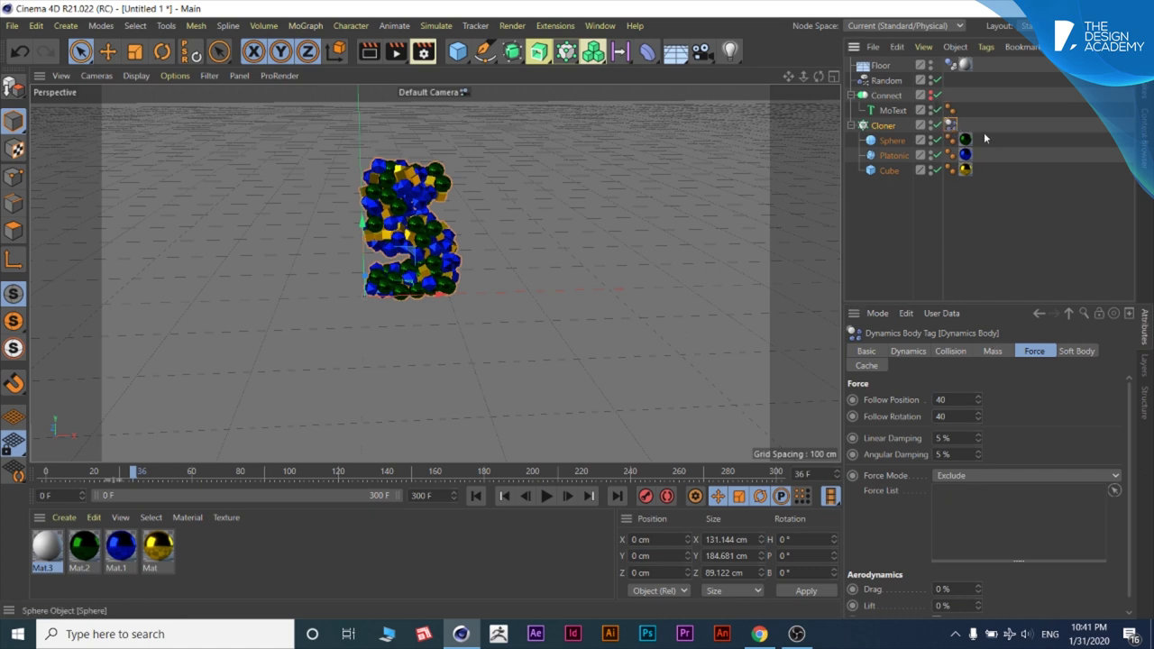
Step: Look through the Dynamics Body tag's settings tabs
{"action": "left_click", "coordinate": [951, 351]}
{"action": "left_click", "coordinate": [990, 353]}
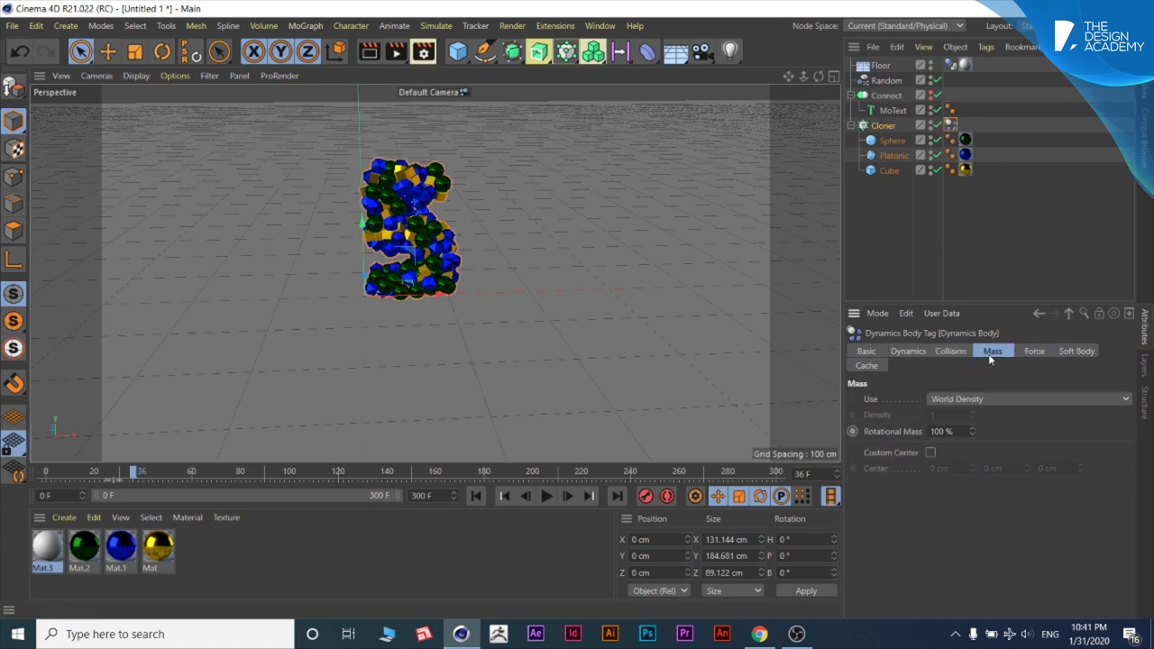
{"action": "left_click", "coordinate": [1035, 352]}
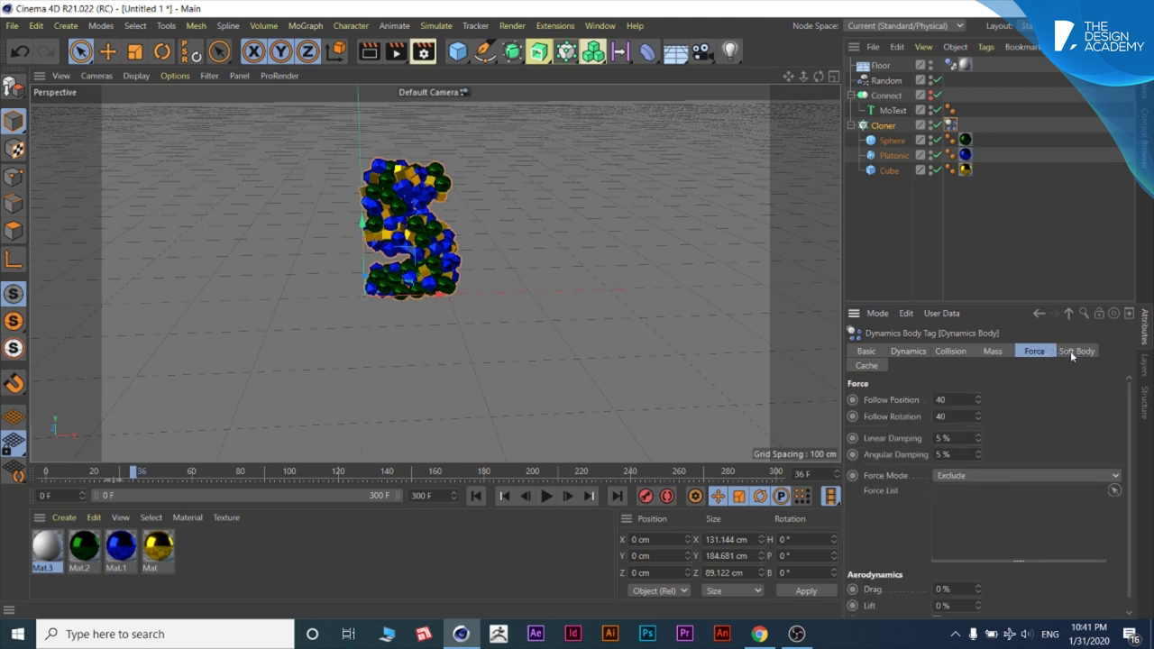
Step: Enable Uniform Scale at 0.6 and 90° Rotation on the Random effector, then replay
{"action": "left_click", "coordinate": [886, 95]}
{"action": "left_click", "coordinate": [886, 81]}
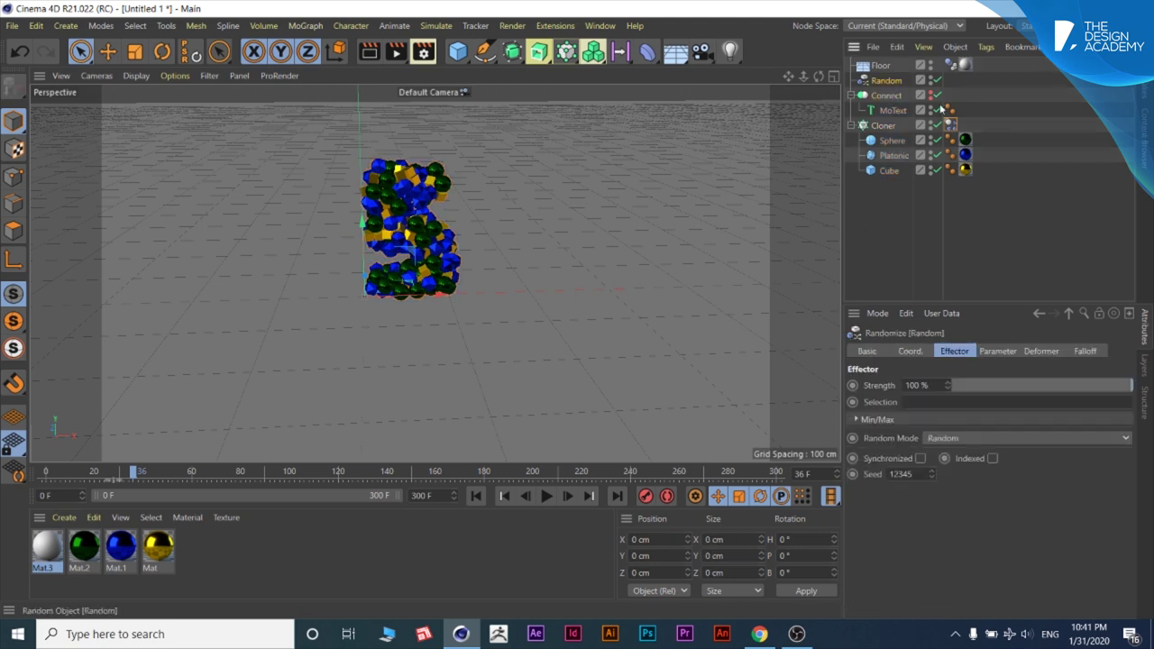
{"action": "left_click", "coordinate": [998, 351]}
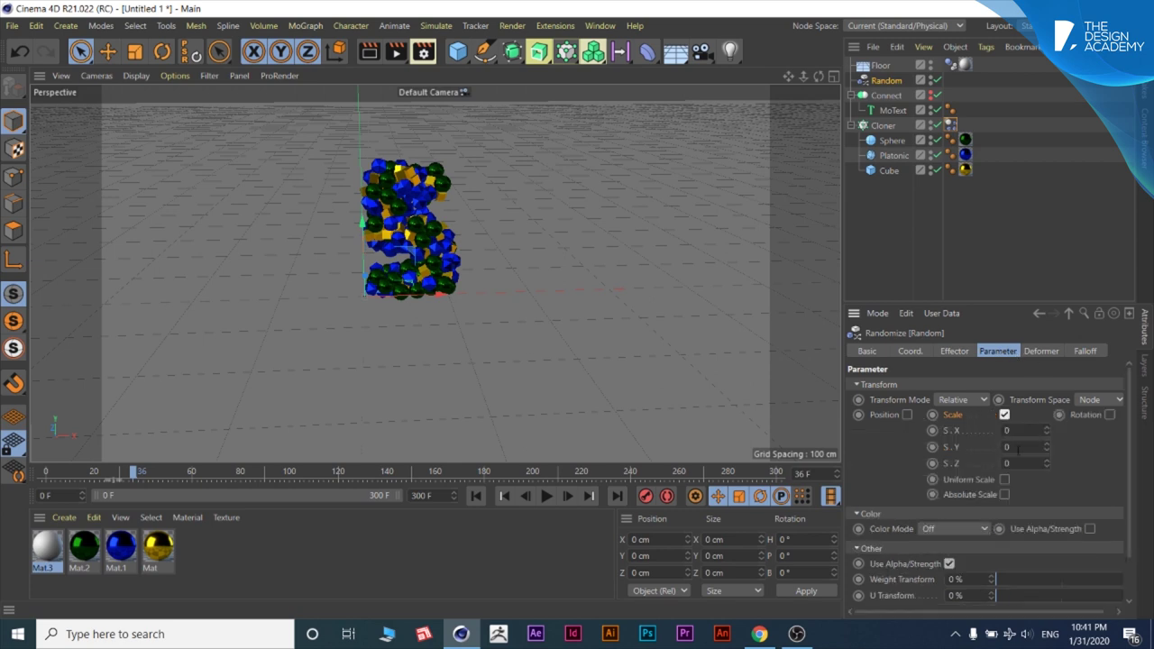
{"action": "left_click", "coordinate": [1004, 478]}
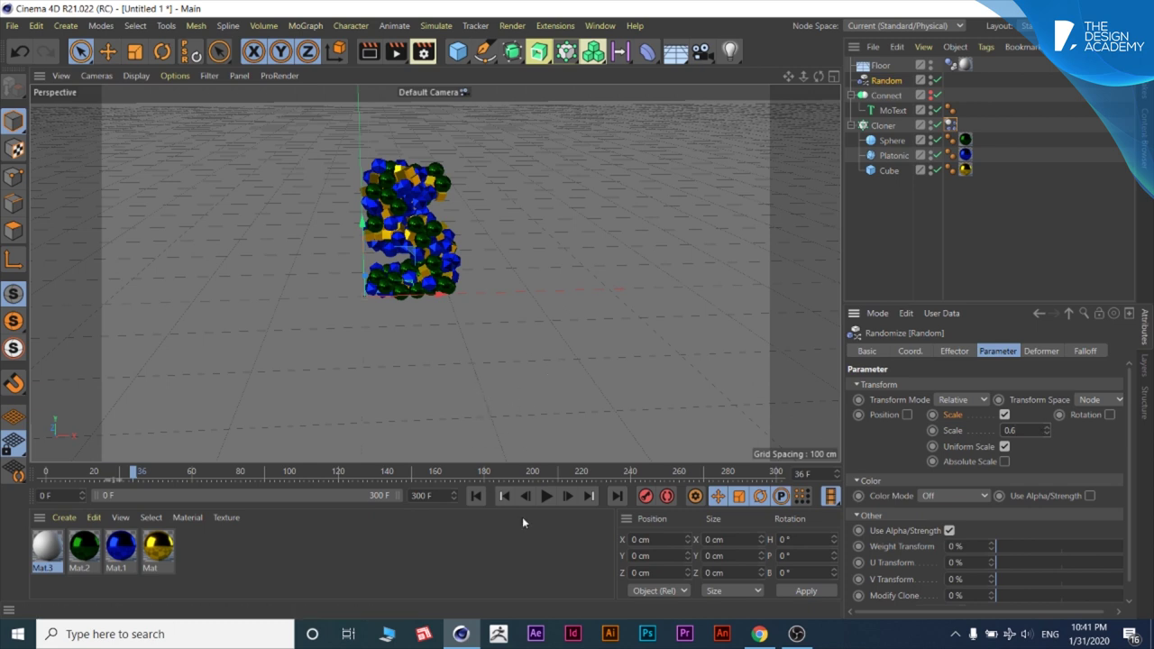
{"action": "left_click", "coordinate": [1110, 415]}
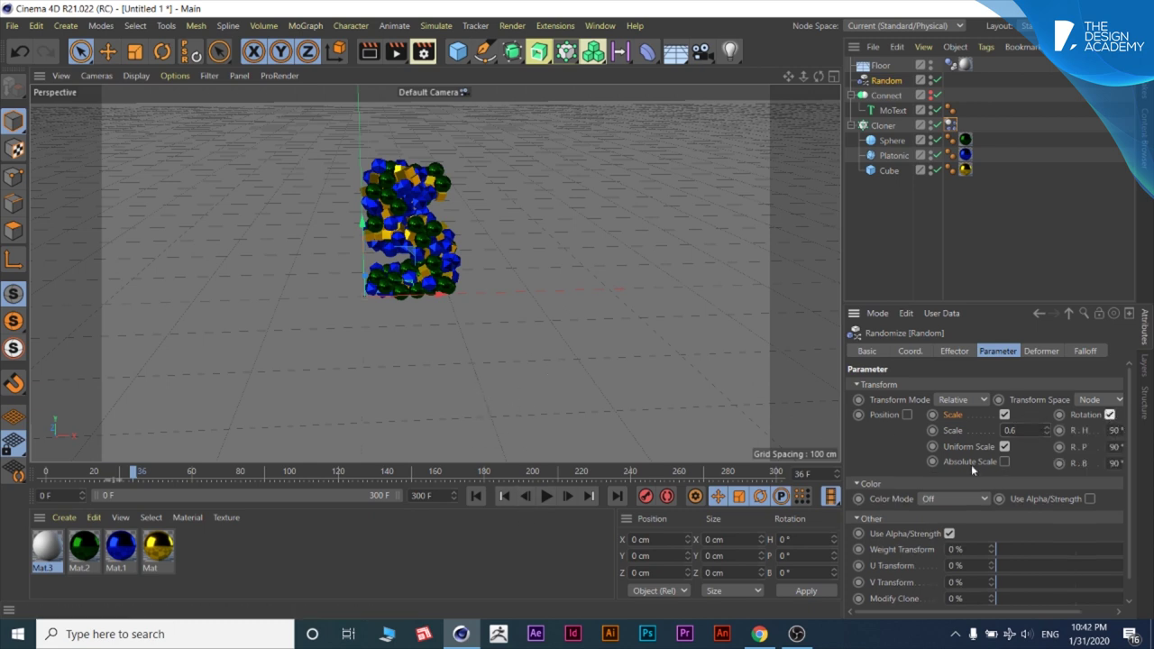
{"action": "left_click", "coordinate": [478, 495]}
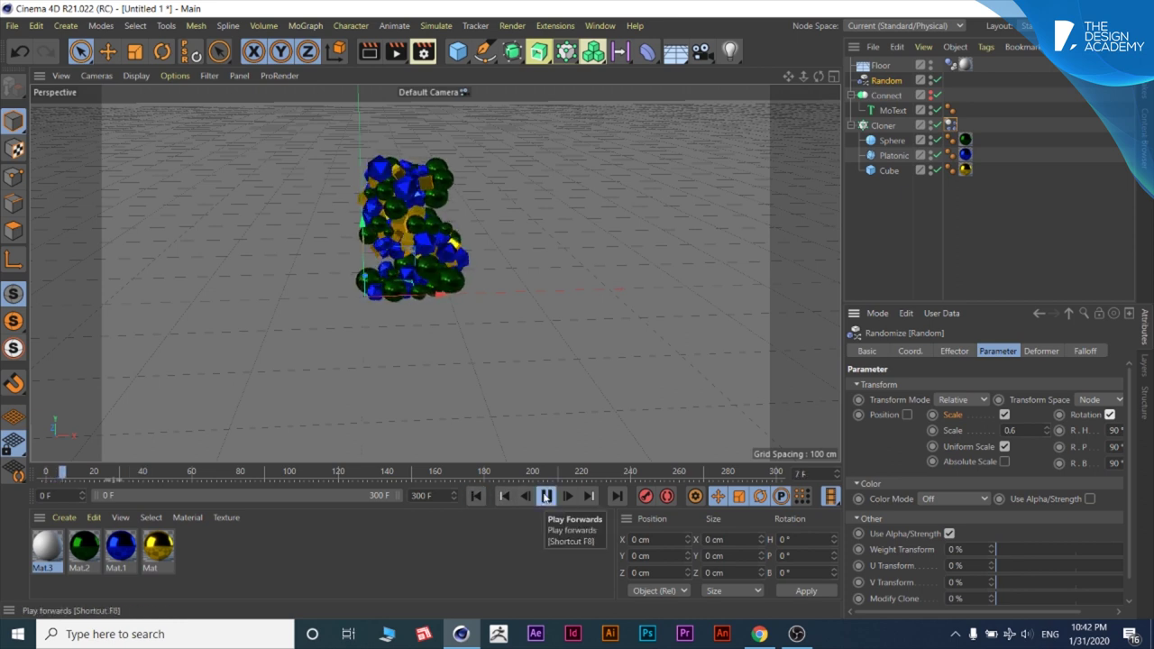
{"action": "left_click", "coordinate": [546, 497]}
{"action": "left_click", "coordinate": [909, 220]}
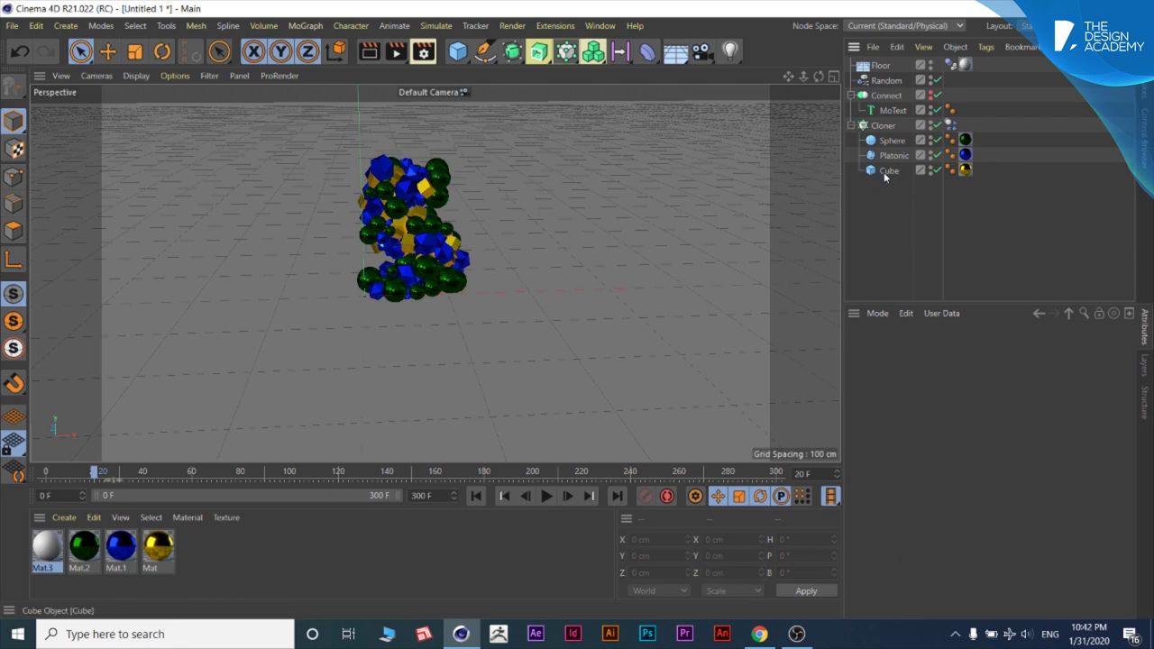
Step: Scale down the selected Sphere, Platonic and Cube sources in the viewport, then play the animation
{"action": "left_click", "coordinate": [135, 51]}
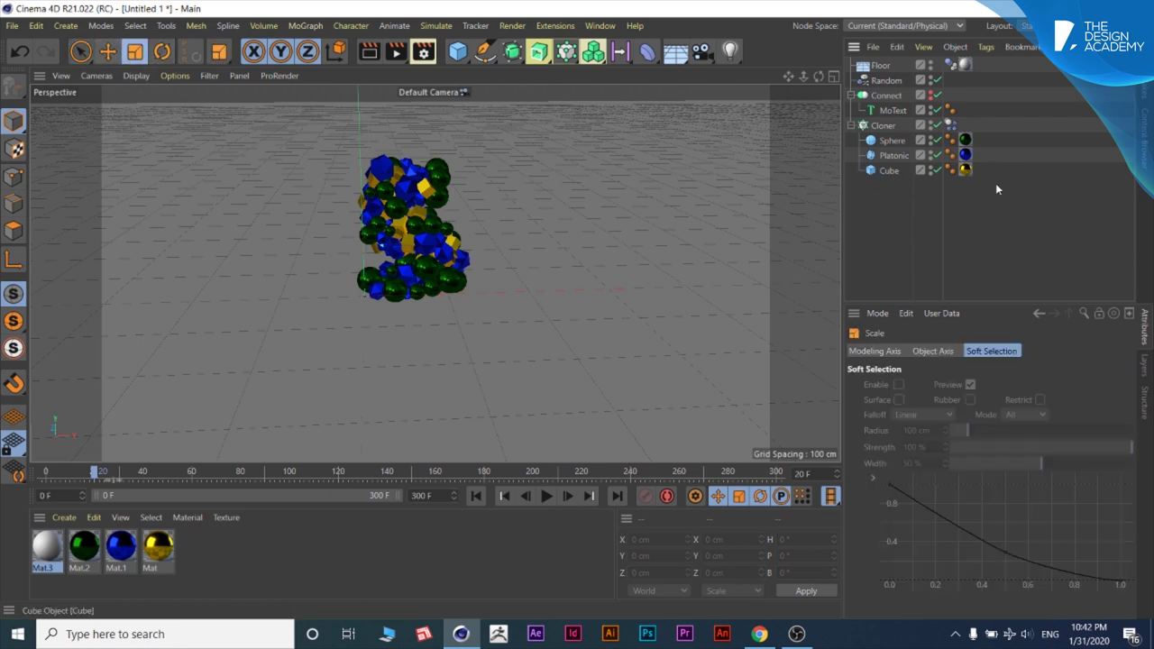
{"action": "left_click", "coordinate": [893, 171]}
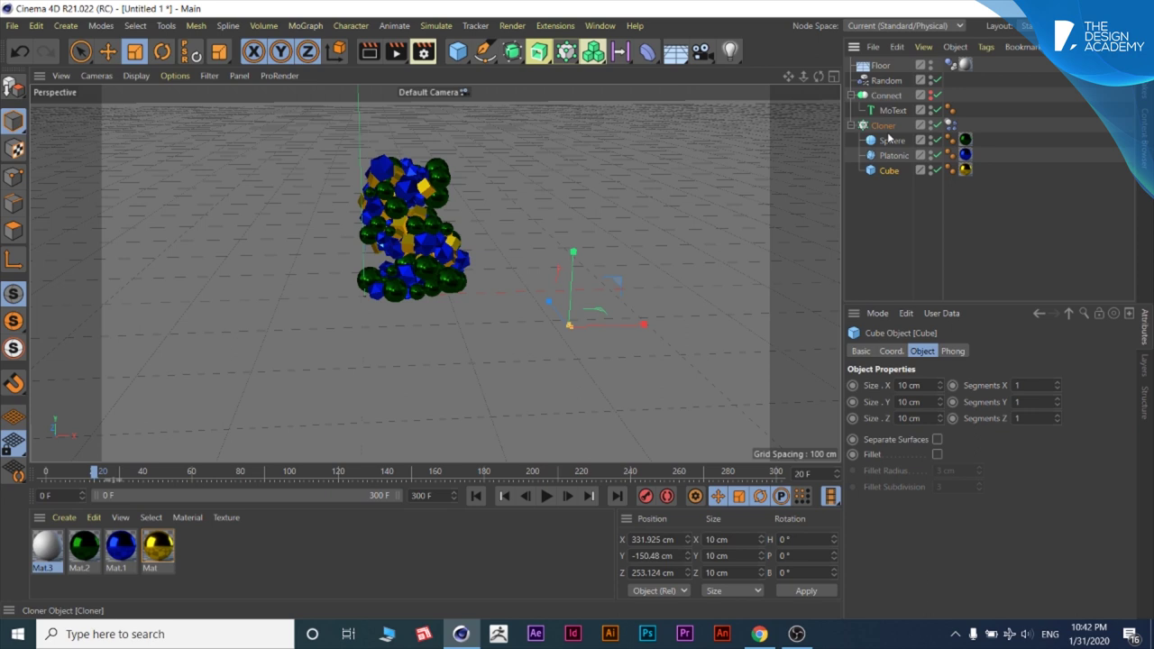
{"action": "left_click", "coordinate": [890, 142], "text": "shift"}
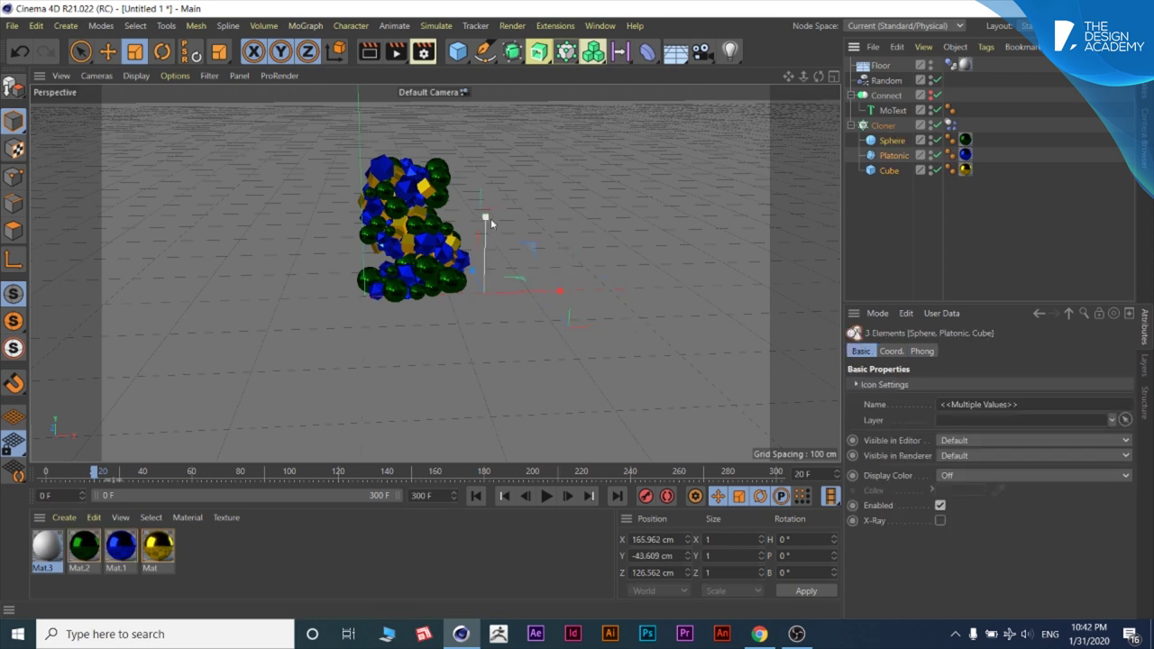
{"action": "key", "text": "x"}
{"action": "key", "text": "z"}
{"action": "left_click_drag", "start_coordinate": [485, 226], "coordinate": [487, 234]}
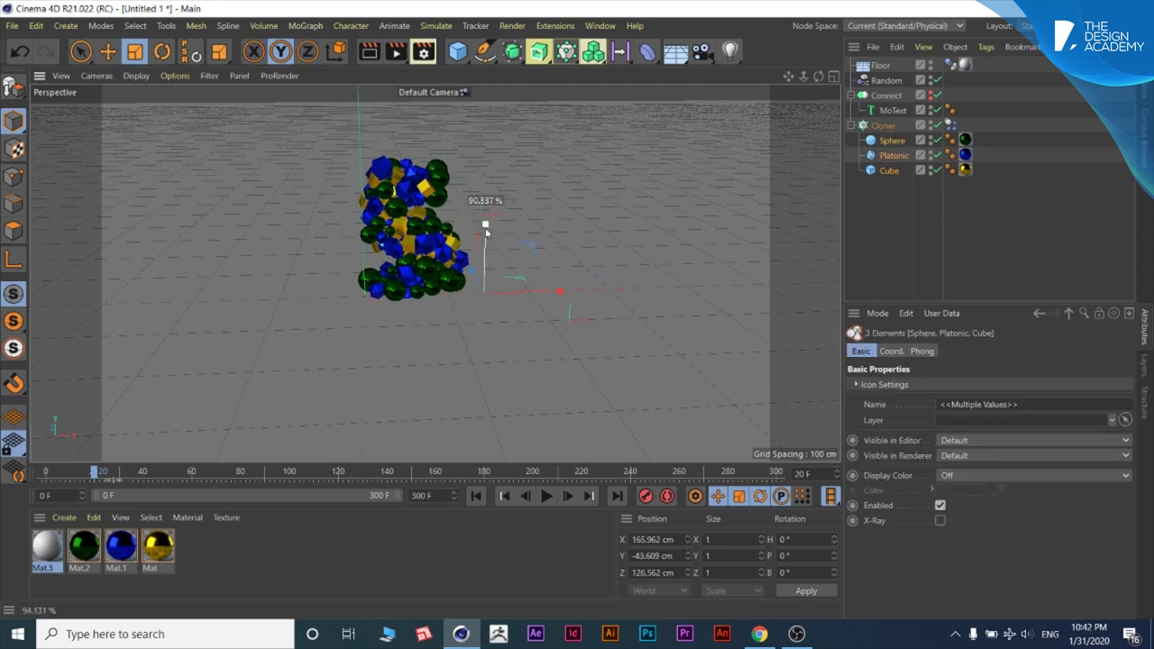
{"action": "key", "text": "x"}
{"action": "key", "text": "z"}
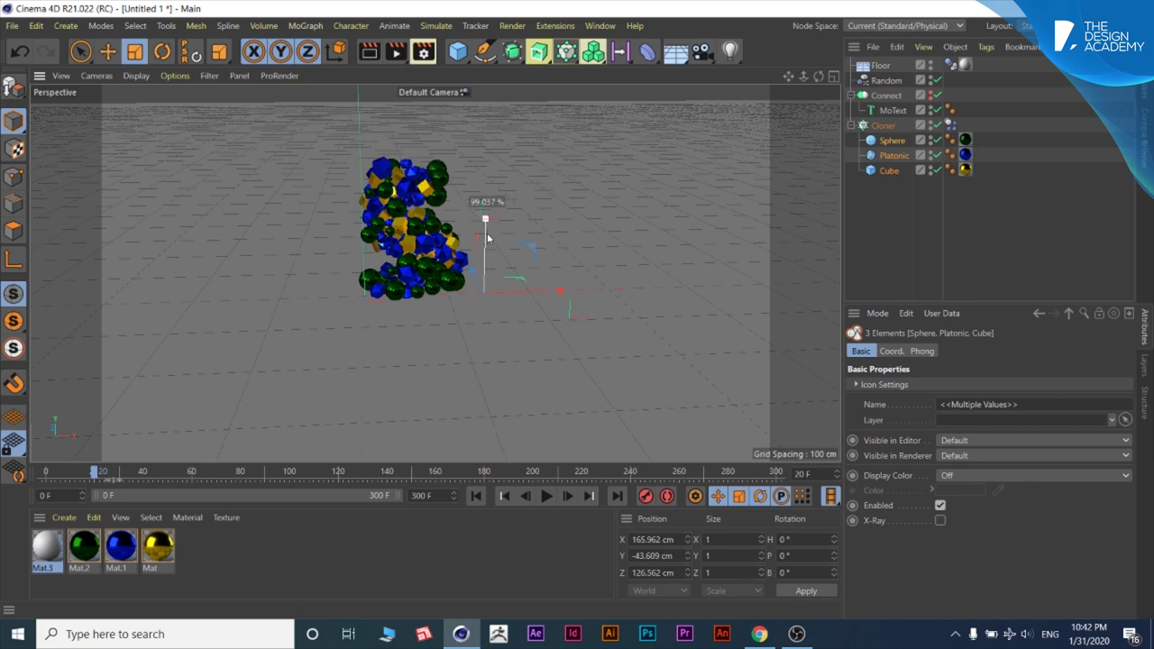
{"action": "mouse_move", "coordinate": [487, 238]}
{"action": "left_mouse_down"}
{"action": "mouse_move", "coordinate": [481, 286]}
{"action": "mouse_move", "coordinate": [474, 274]}
{"action": "left_mouse_up"}
{"action": "mouse_move", "coordinate": [556, 290]}
{"action": "left_mouse_down"}
{"action": "mouse_move", "coordinate": [519, 292]}
{"action": "mouse_move", "coordinate": [547, 297]}
{"action": "left_mouse_up"}
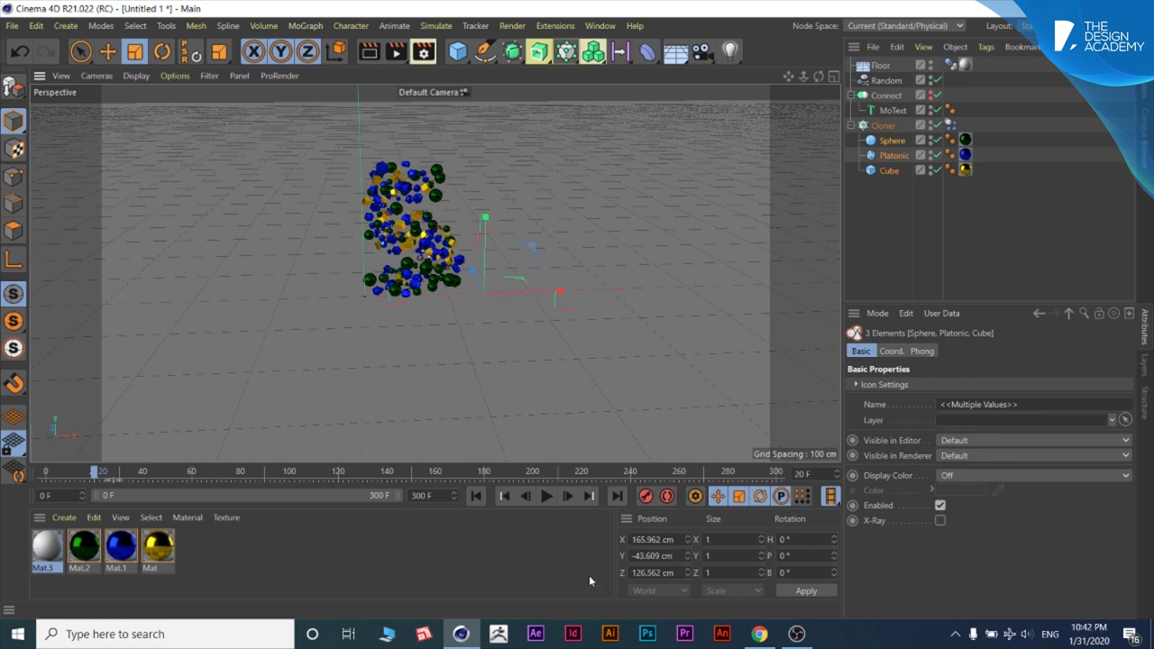
{"action": "left_click", "coordinate": [546, 496]}
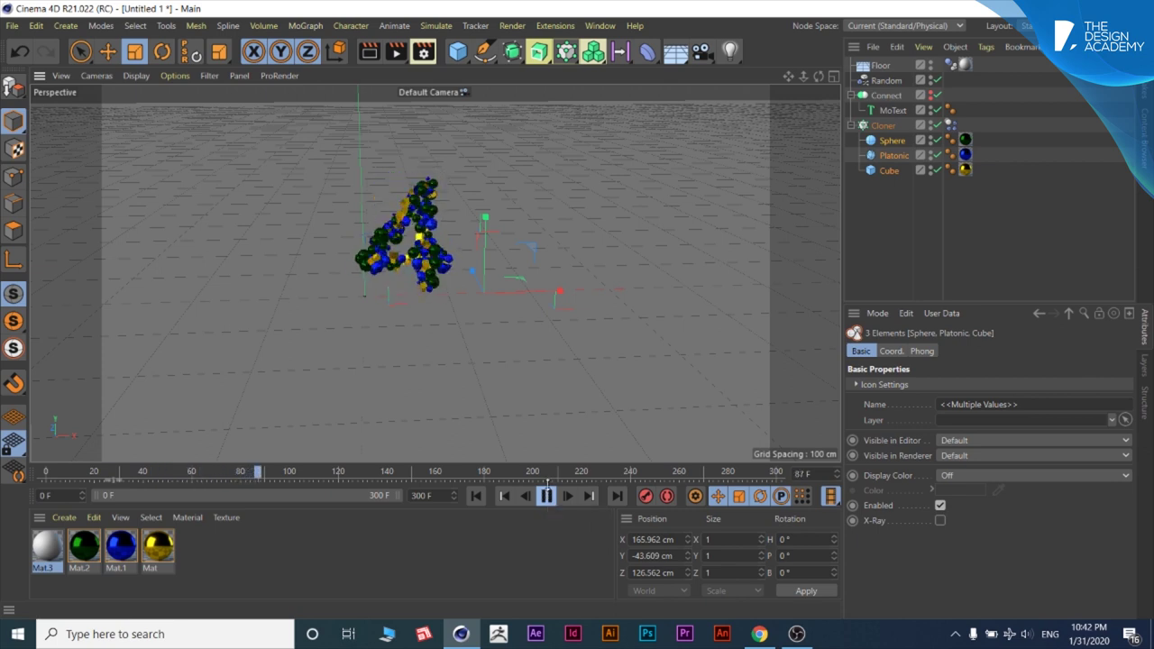
{"action": "scroll", "coordinate": [425, 231], "scroll_direction": "up", "scroll_amount": 3}
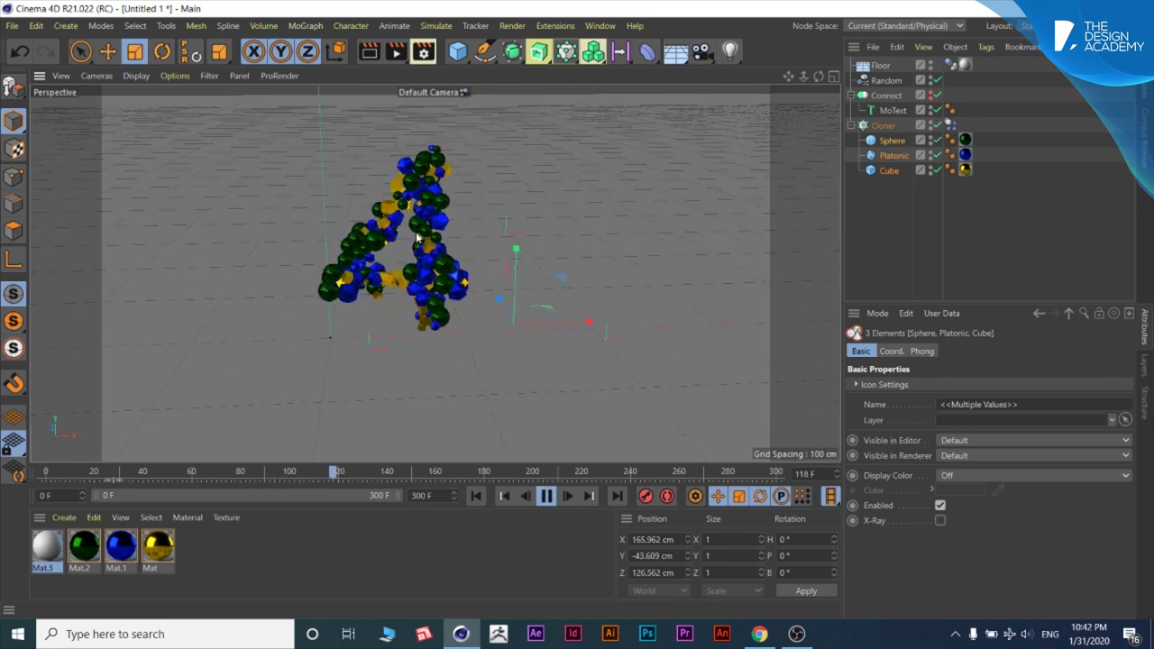
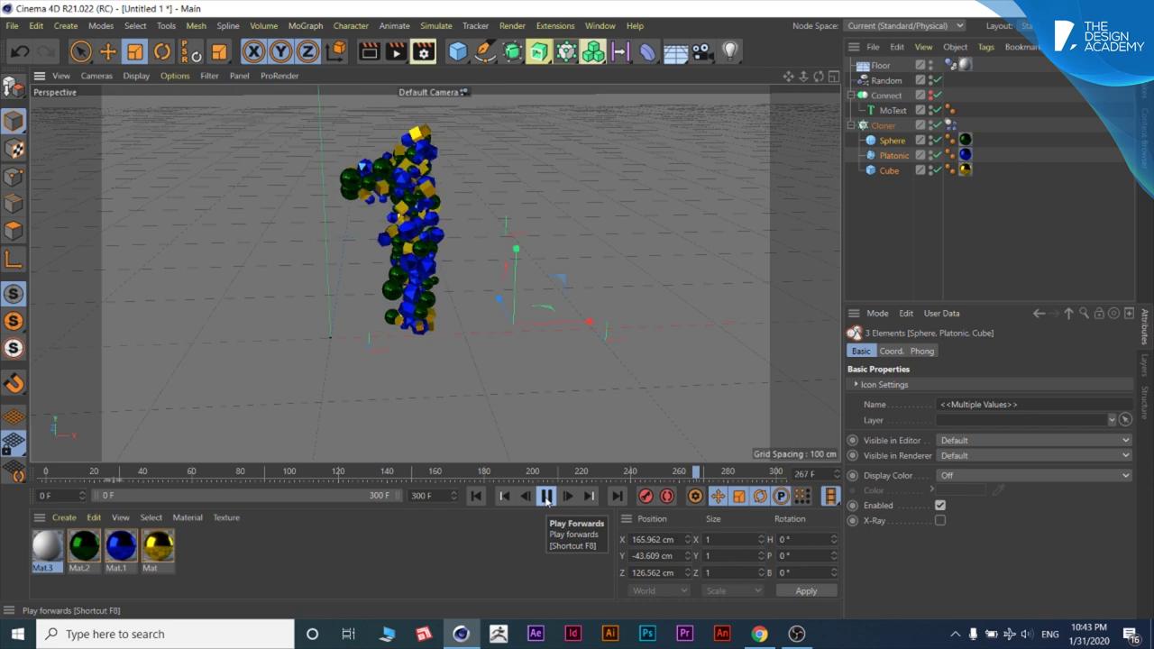
Step: At frame 0, set Follow Rotation to 0 in the Cloner's dynamics settings
{"action": "left_click", "coordinate": [475, 495]}
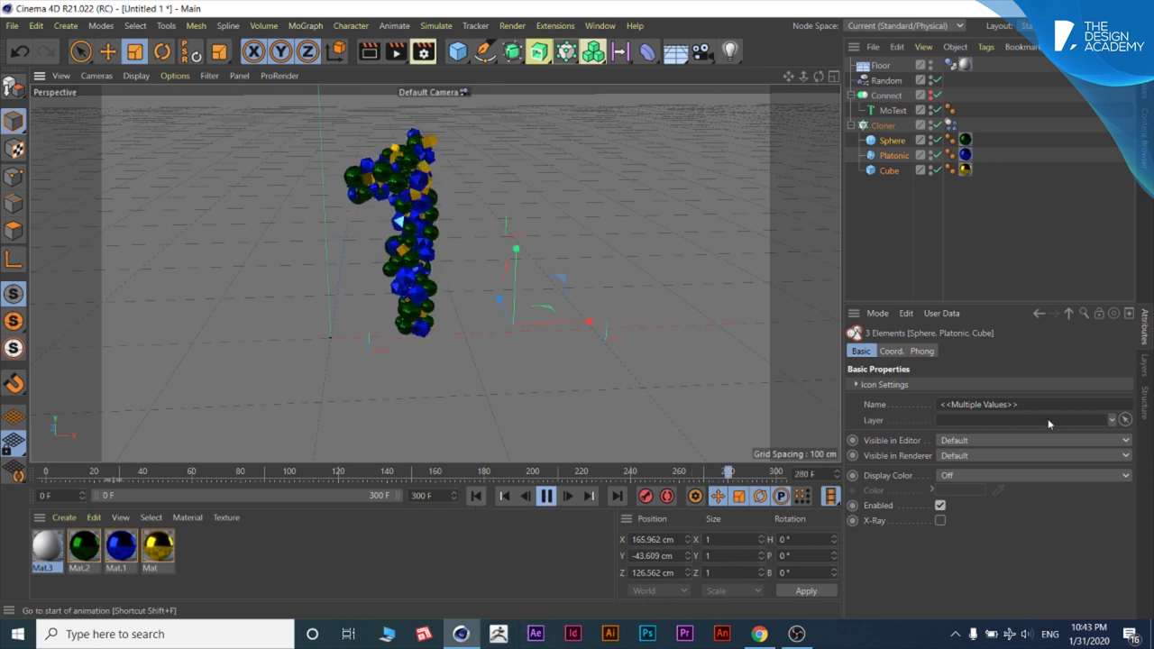
{"action": "left_click", "coordinate": [547, 496]}
{"action": "left_click", "coordinate": [952, 126]}
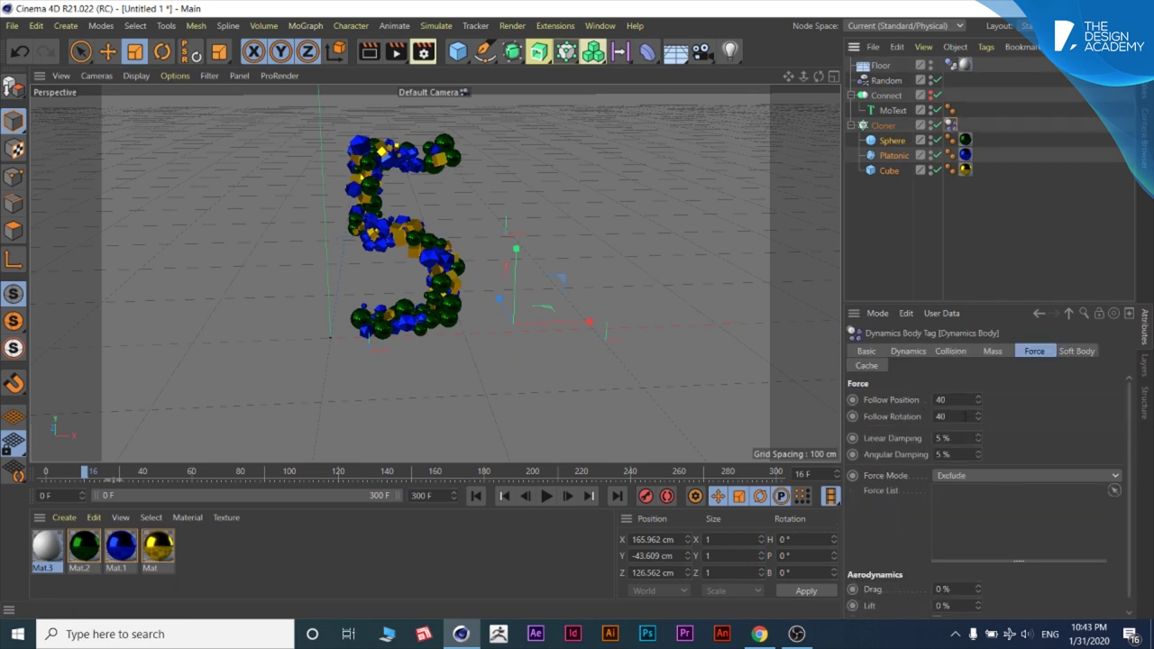
{"action": "left_click", "coordinate": [476, 495]}
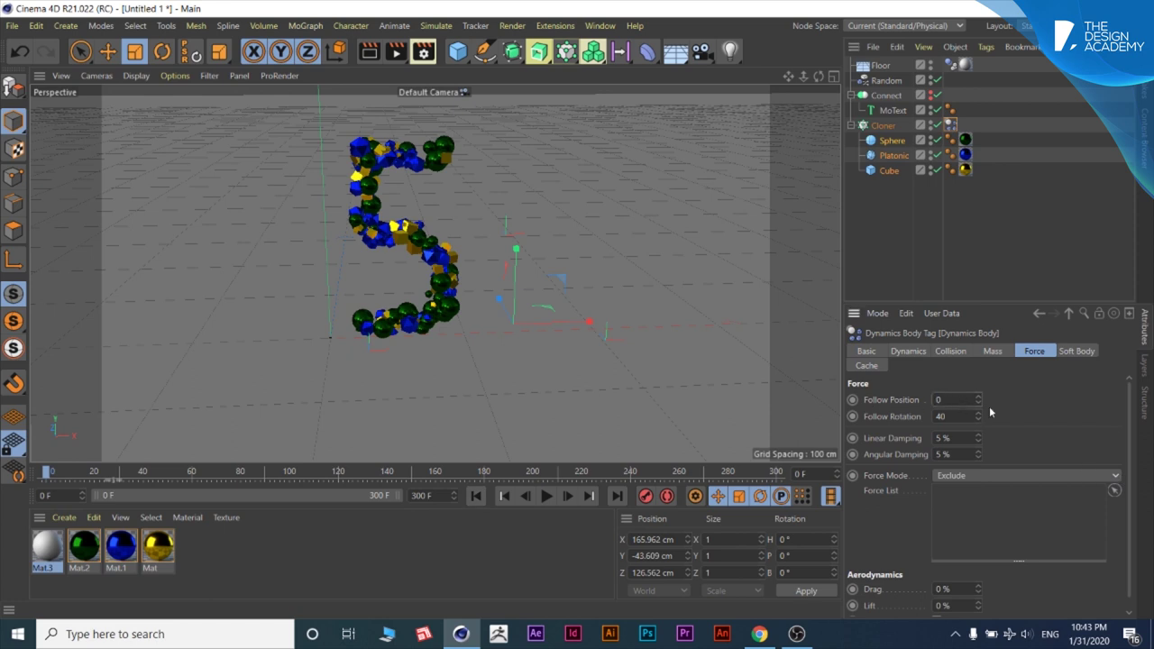
{"action": "type", "text": "0"}
{"action": "key", "text": "Return"}
Step: Test the dynamics to frame 26, then keyframe the Follow values of 0 at frame 0
{"action": "left_click", "coordinate": [545, 497]}
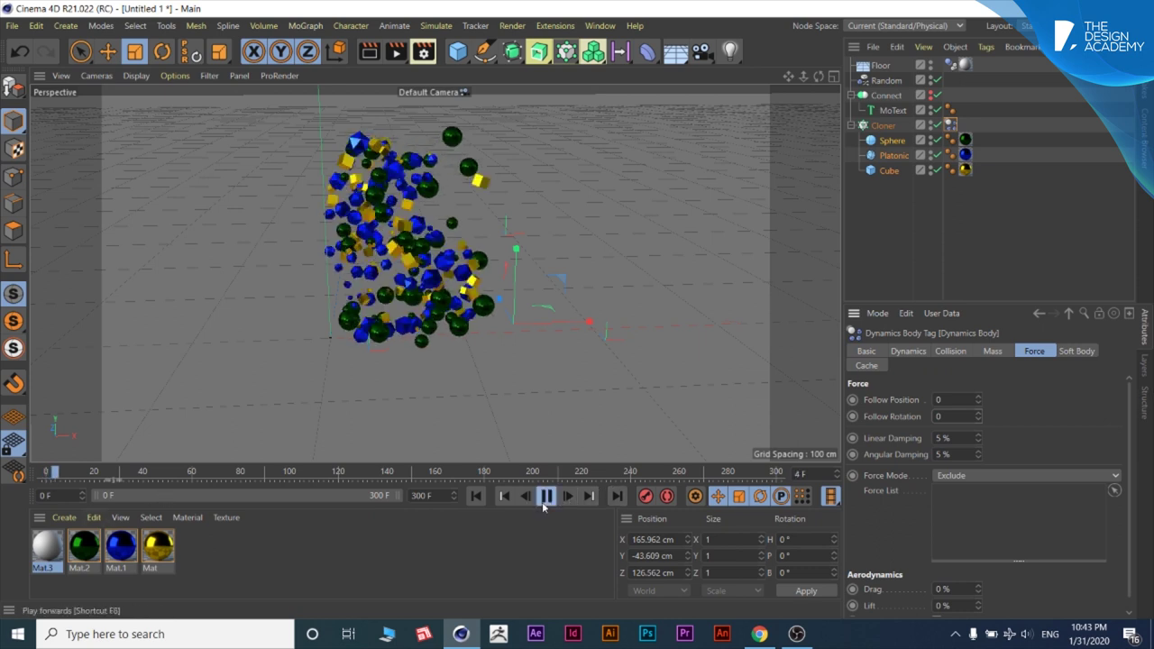
{"action": "left_click", "coordinate": [548, 499]}
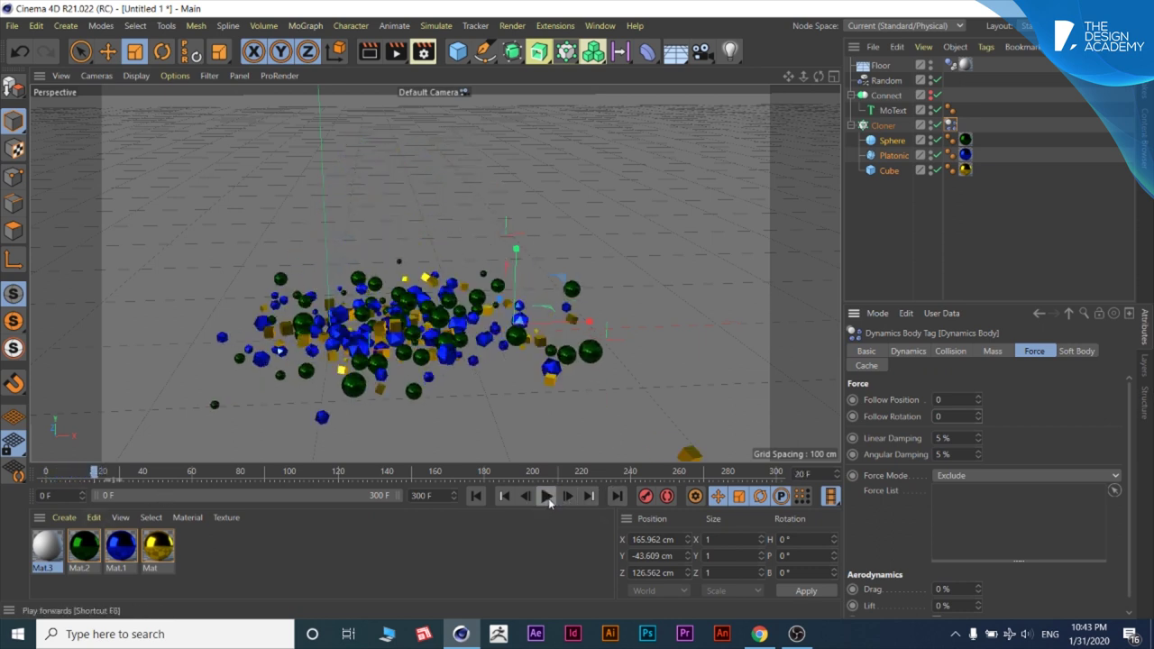
{"action": "left_click", "coordinate": [548, 497]}
{"action": "left_click", "coordinate": [547, 498]}
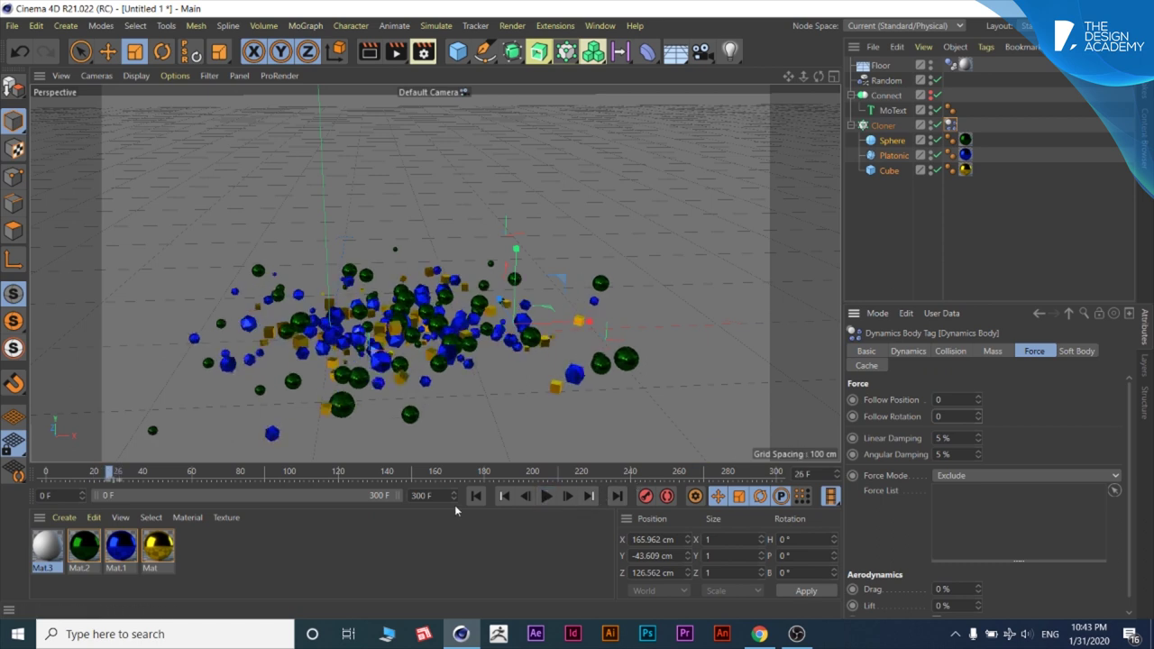
{"action": "left_click", "coordinate": [476, 495]}
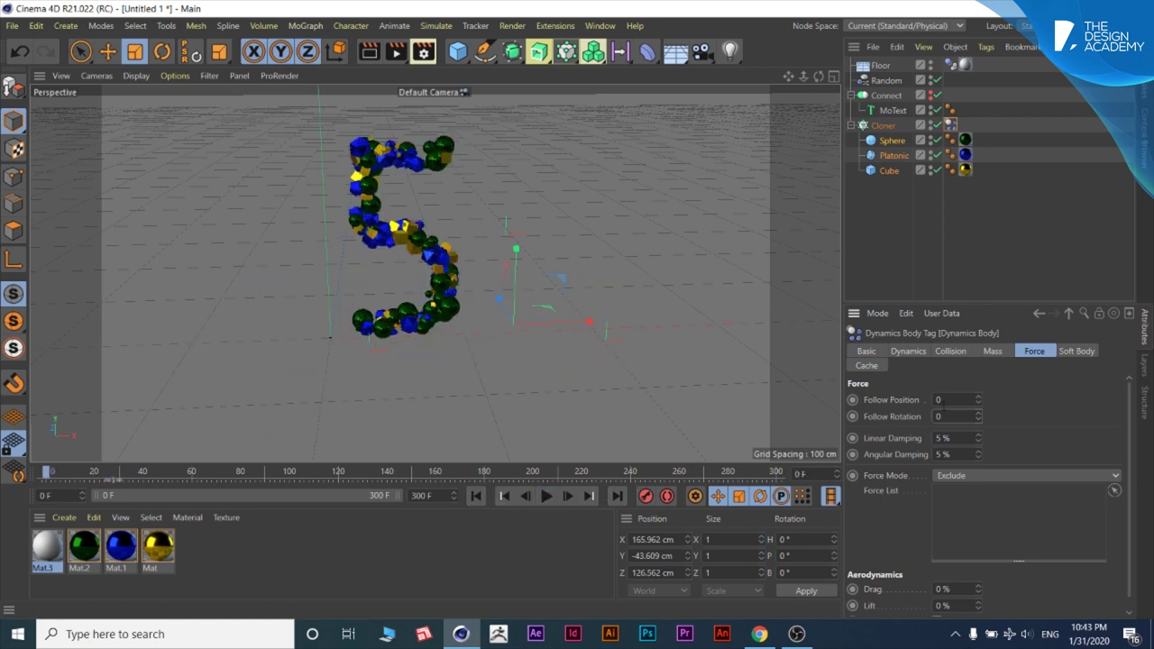
{"action": "left_click", "coordinate": [851, 417]}
Step: Play past frame 33 to frame 75 to watch the clones scatter, then rewind
{"action": "left_click", "coordinate": [547, 496]}
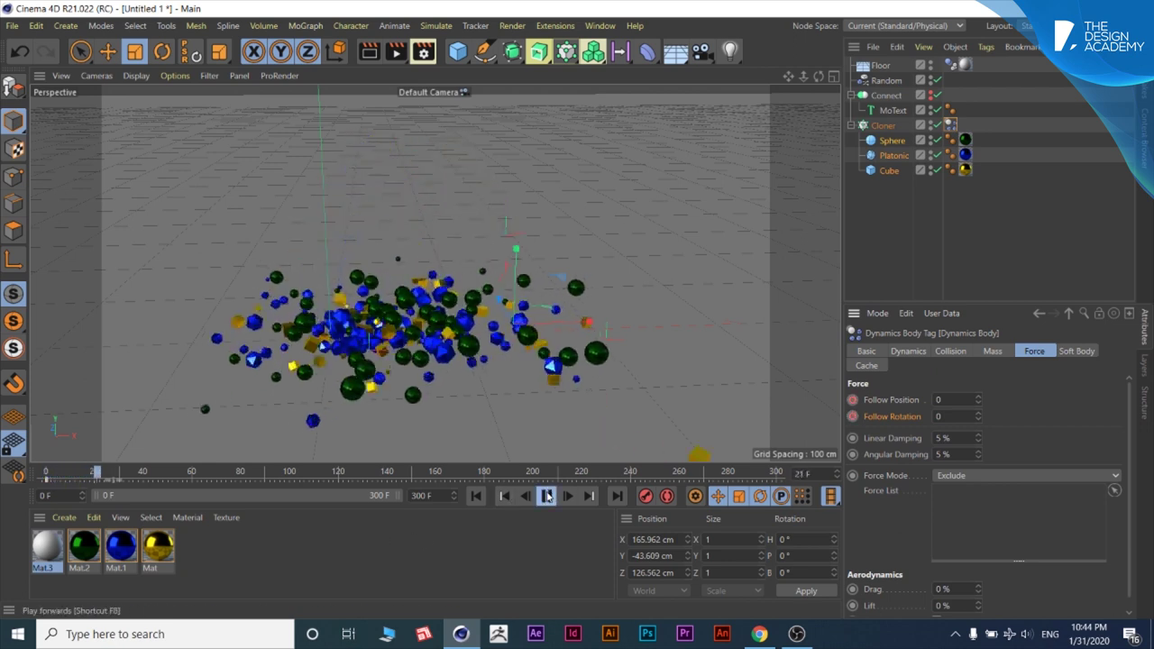
{"action": "left_click", "coordinate": [548, 496]}
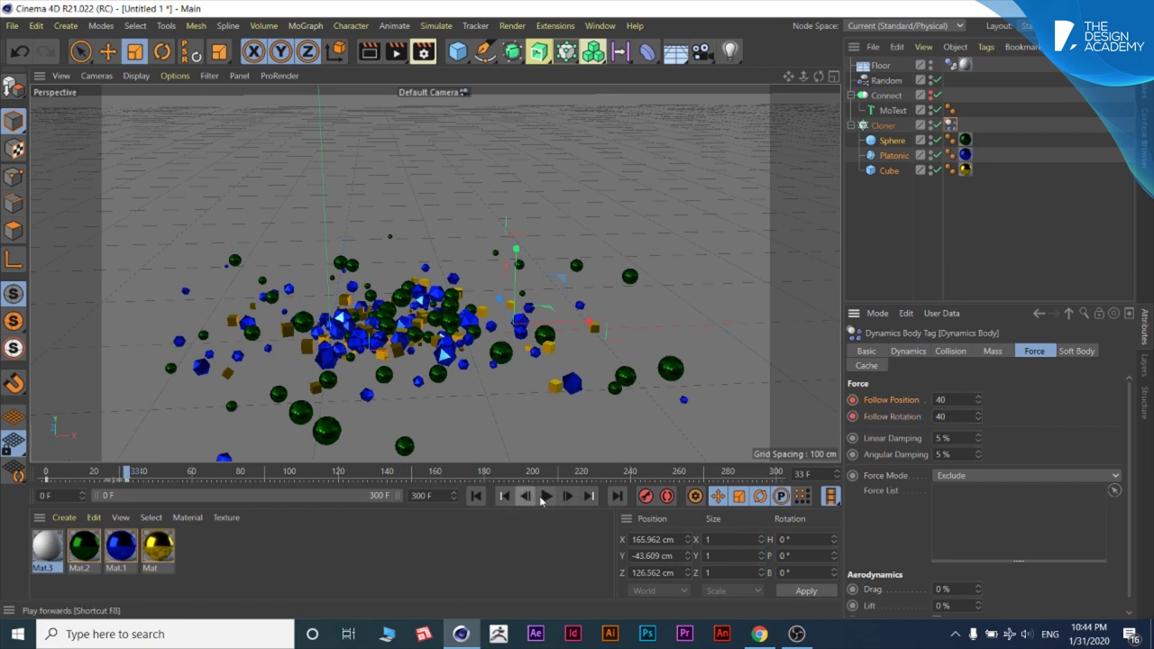
{"action": "left_click", "coordinate": [546, 496]}
{"action": "left_click", "coordinate": [547, 496]}
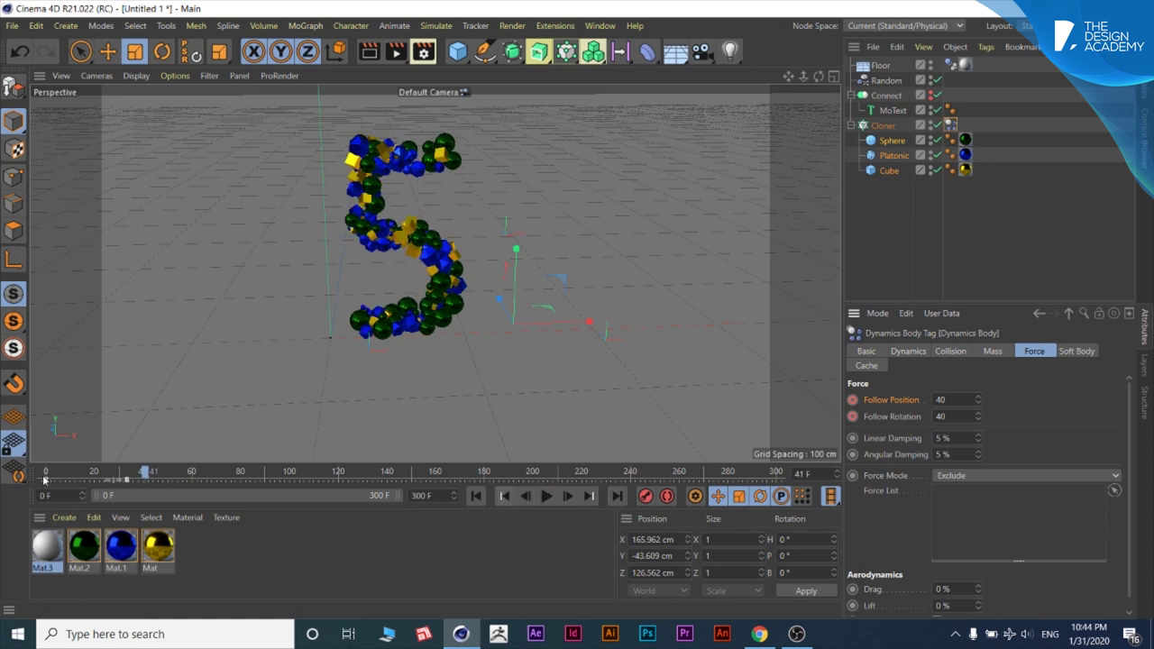
{"action": "left_click_drag", "start_coordinate": [147, 475], "coordinate": [47, 475]}
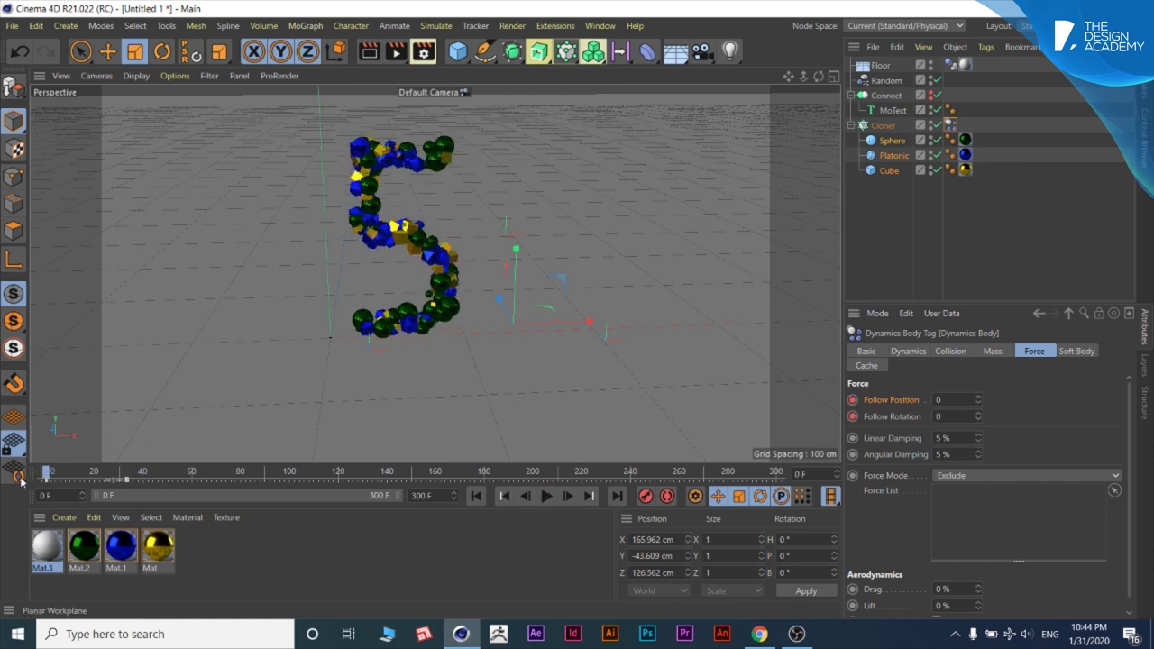
{"action": "left_click", "coordinate": [547, 496]}
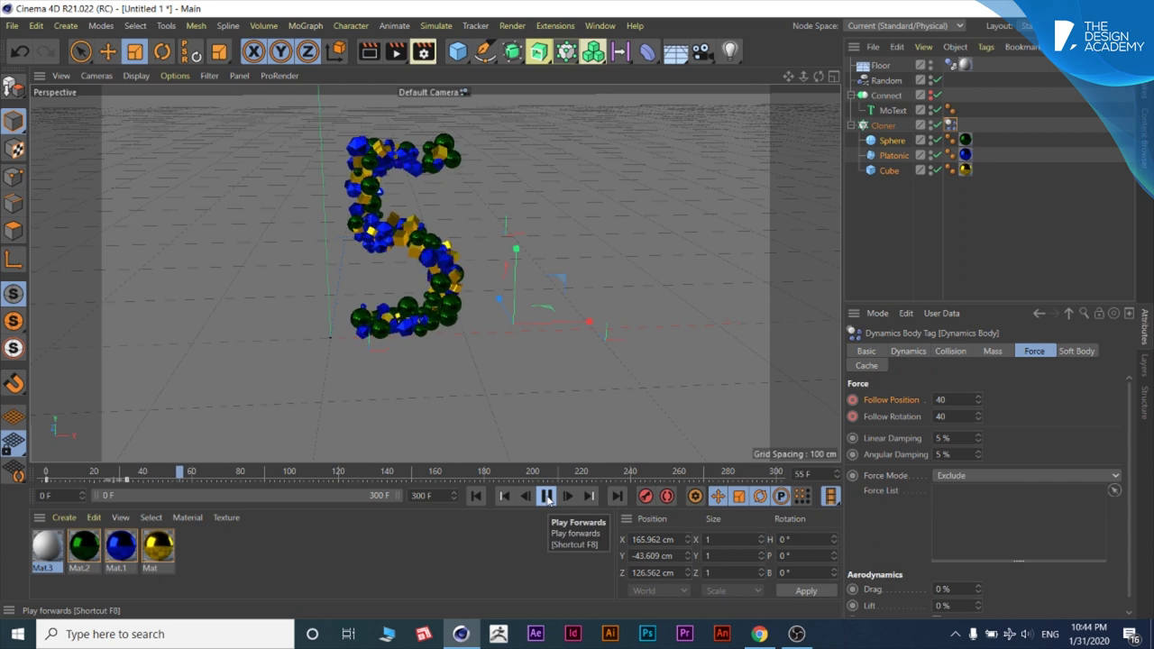
{"action": "left_click", "coordinate": [548, 496]}
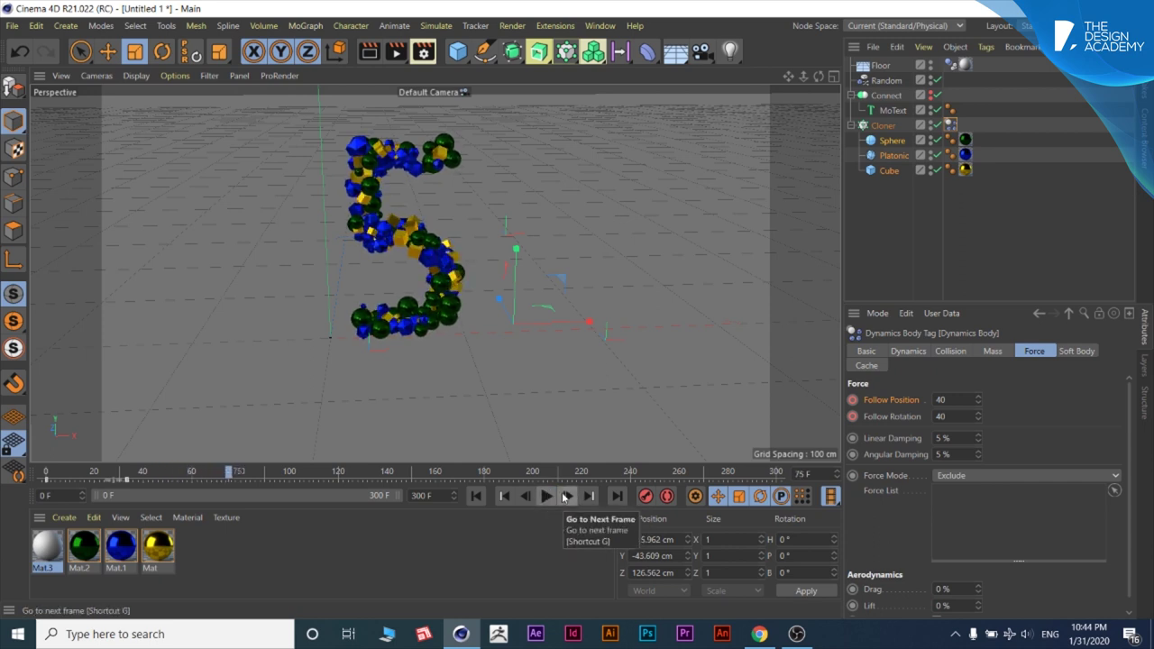
{"action": "left_click_drag", "start_coordinate": [231, 476], "coordinate": [45, 476]}
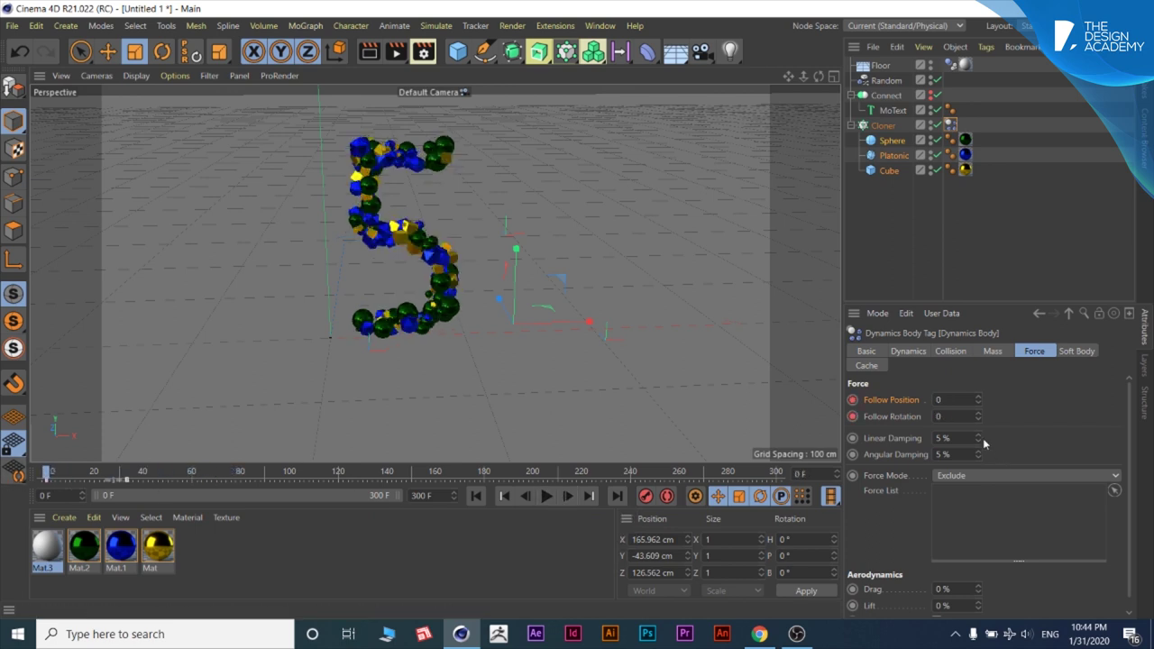
Step: Set Follow Position and Rotation to 40, then play and scrub to frame 22 to check
{"action": "type", "text": "40"}
{"action": "left_click", "coordinate": [949, 420]}
{"action": "left_click", "coordinate": [546, 497]}
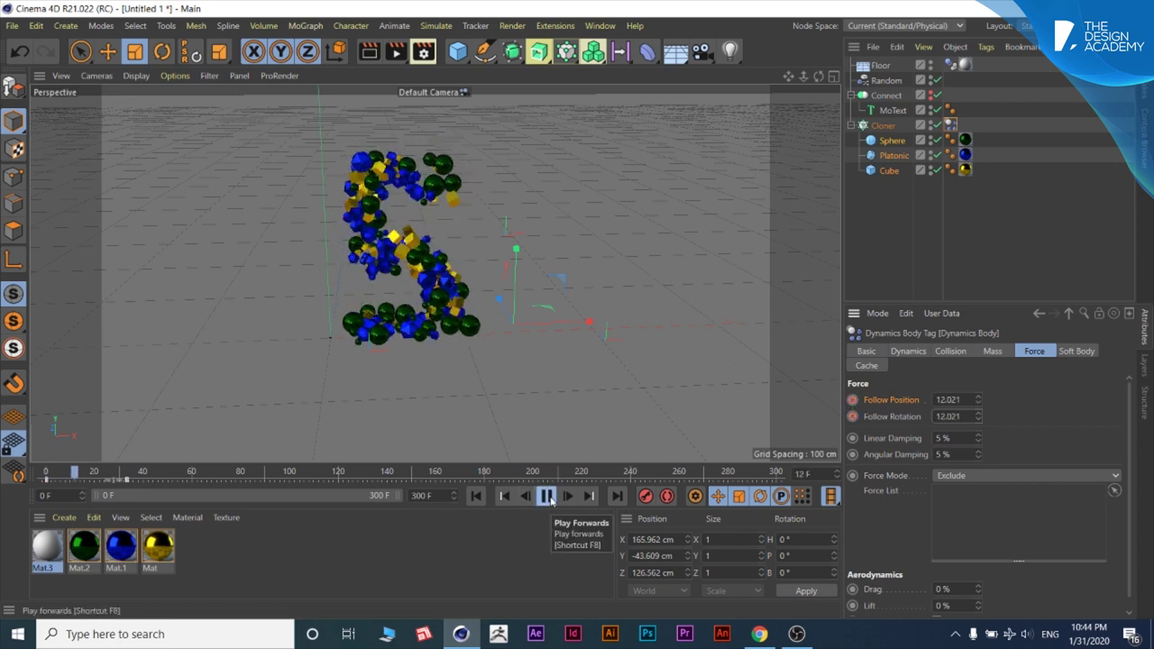
{"action": "left_click", "coordinate": [548, 497]}
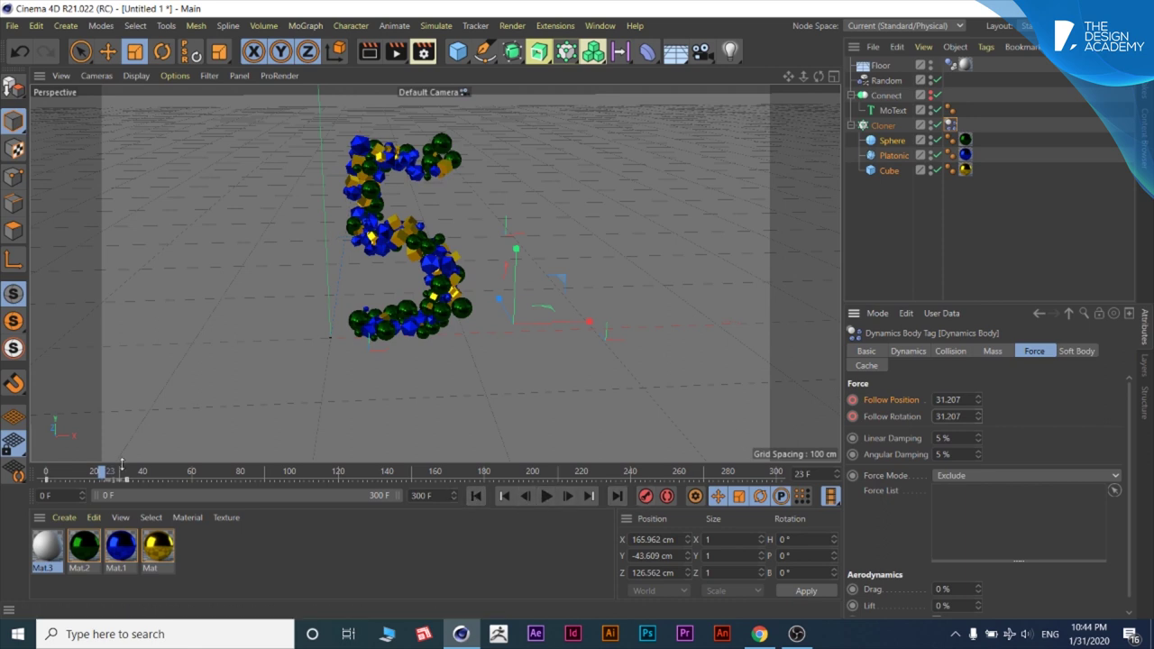
{"action": "mouse_move", "coordinate": [103, 472]}
{"action": "left_mouse_down"}
{"action": "mouse_move", "coordinate": [47, 475]}
{"action": "mouse_move", "coordinate": [100, 485]}
{"action": "left_mouse_up"}
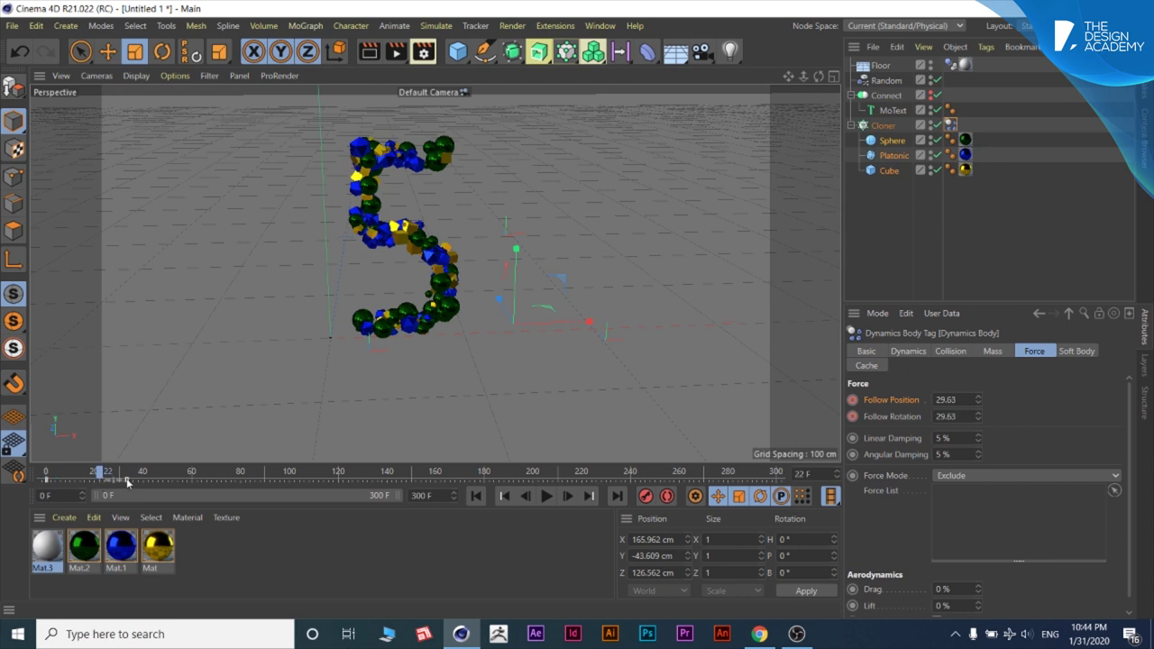
Step: Delete both frame-33 Follow keys, play to frame 55 to confirm the scatter, then rewind
{"action": "left_click", "coordinate": [127, 478]}
{"action": "right_click", "coordinate": [126, 477]}
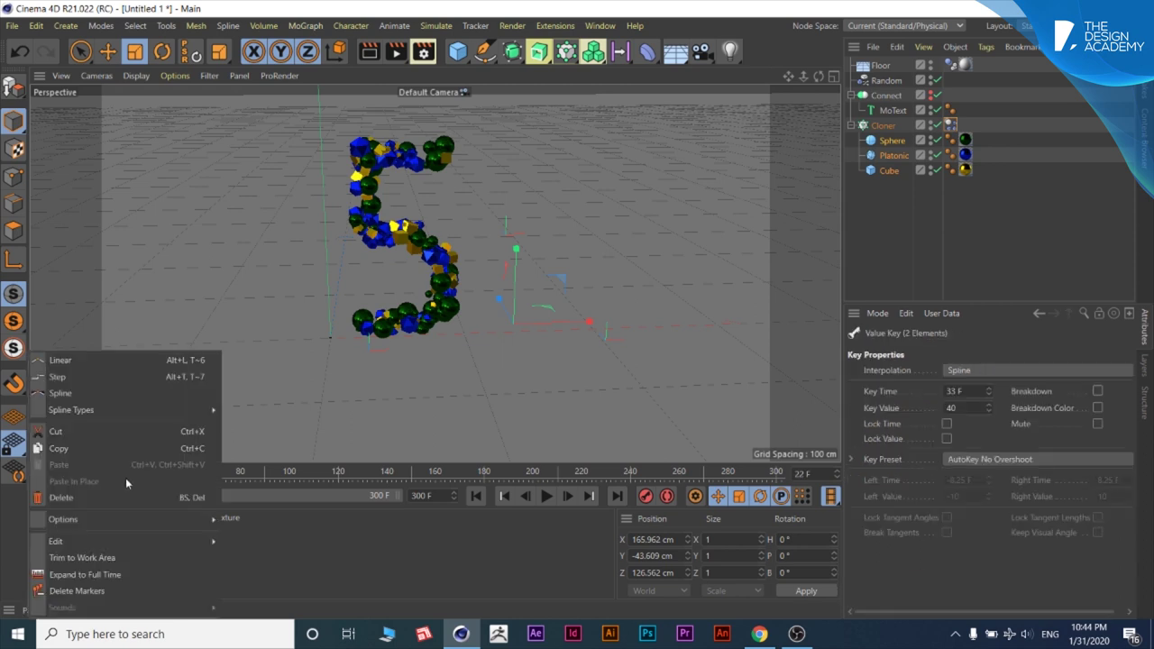
{"action": "left_click", "coordinate": [84, 501]}
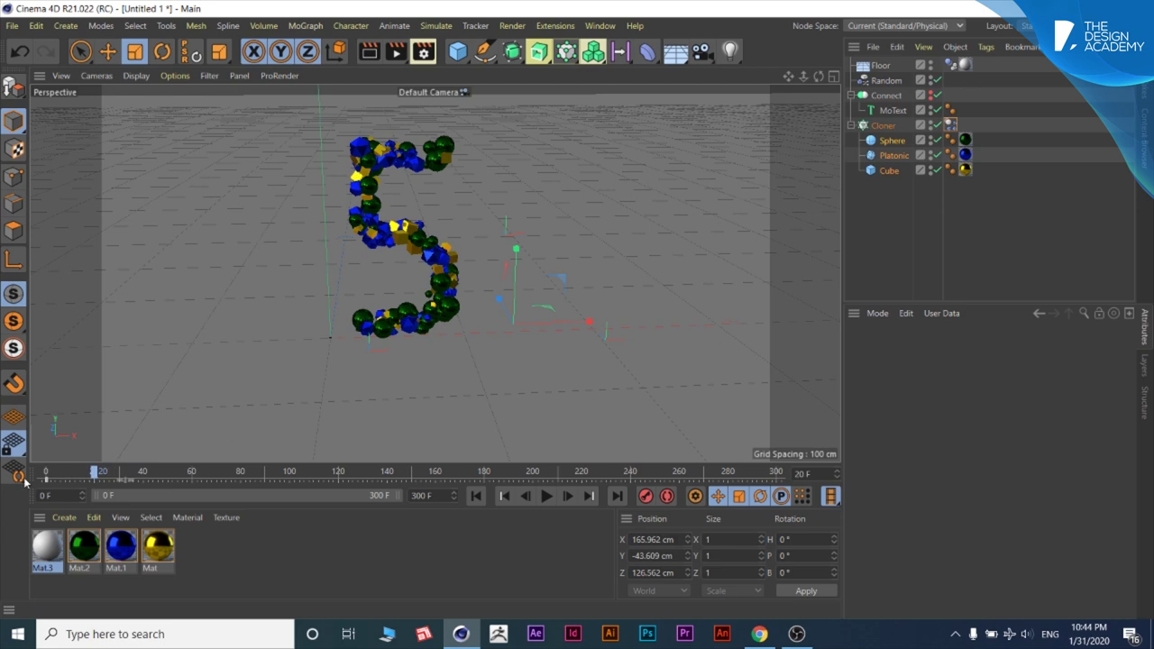
{"action": "left_click", "coordinate": [547, 496]}
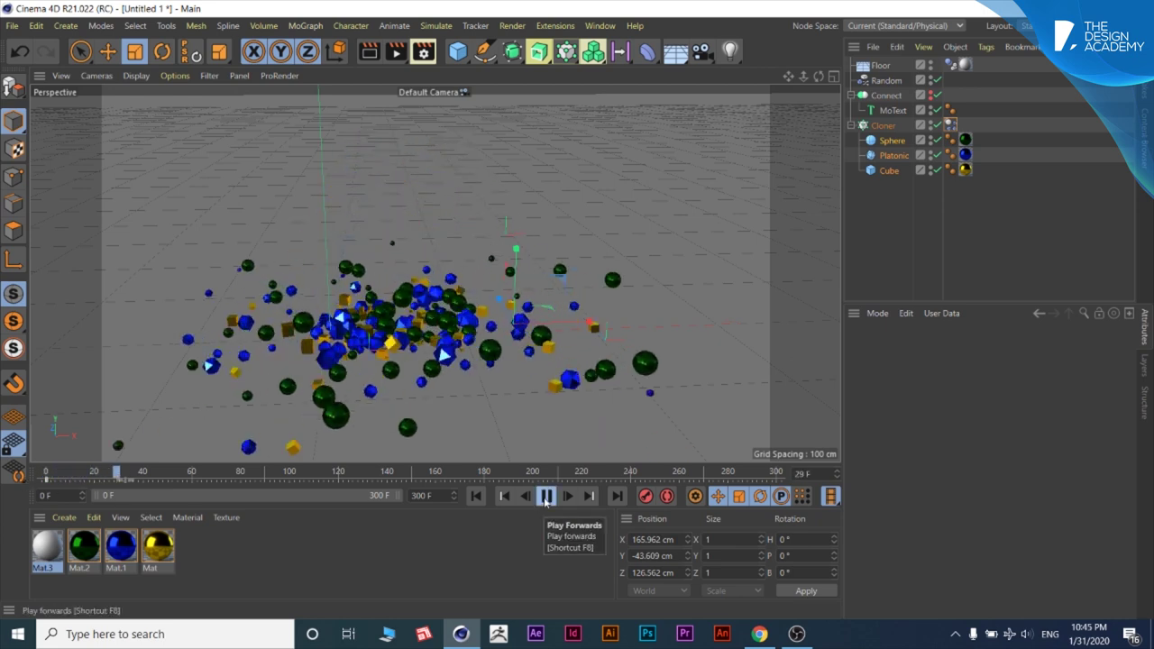
{"action": "left_click", "coordinate": [546, 497]}
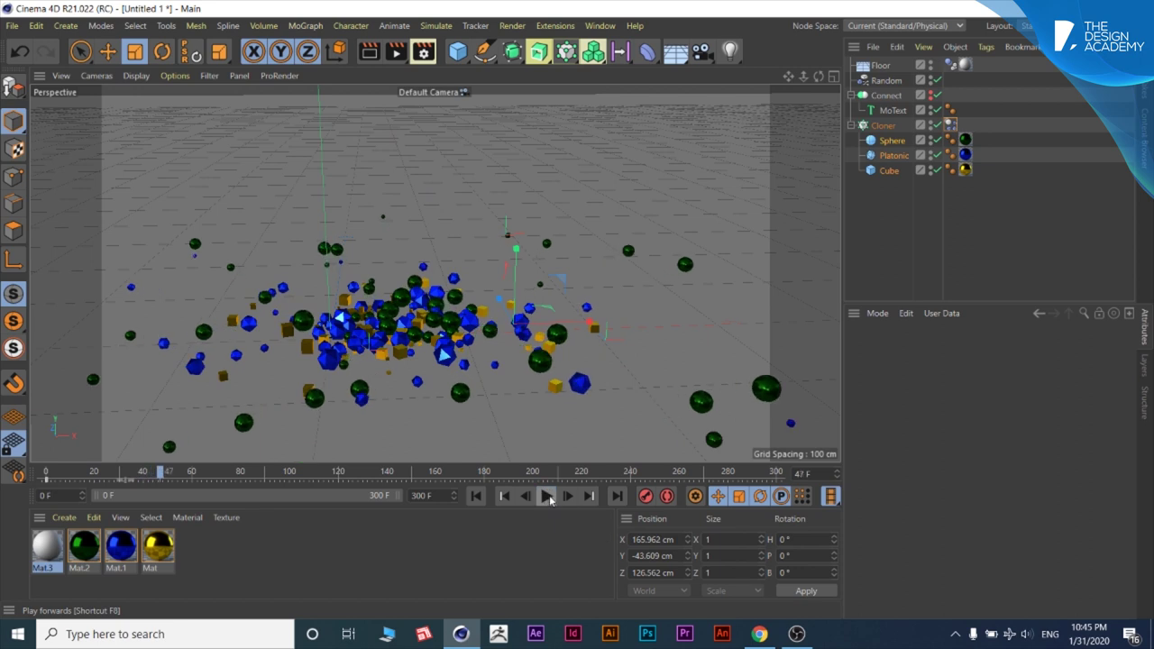
{"action": "left_click", "coordinate": [547, 495]}
{"action": "left_click", "coordinate": [547, 496]}
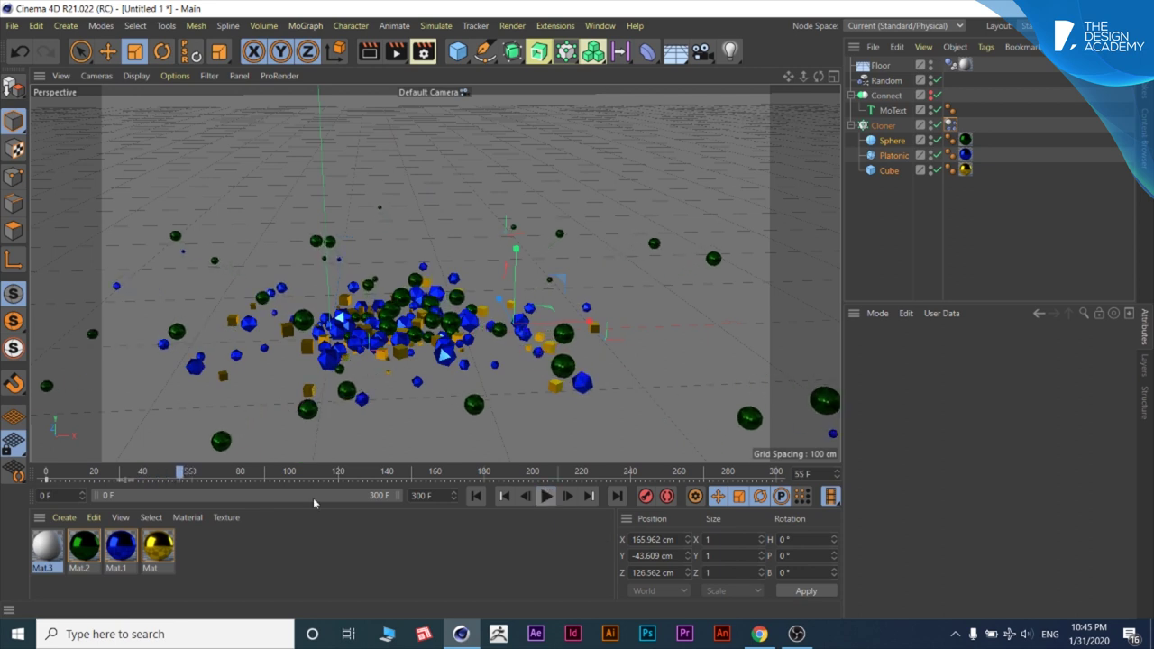
{"action": "left_click_drag", "start_coordinate": [181, 475], "coordinate": [47, 475]}
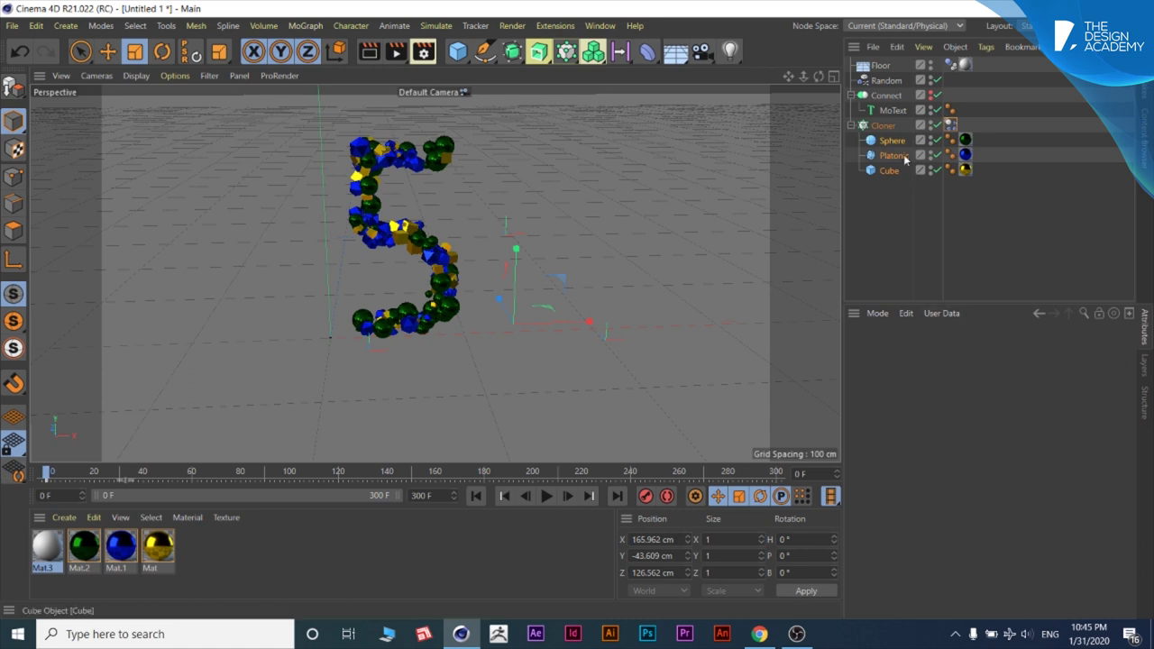
Step: At frame 48, set Follow Rotation to 40 and resume playback to test it
{"action": "left_click", "coordinate": [950, 126]}
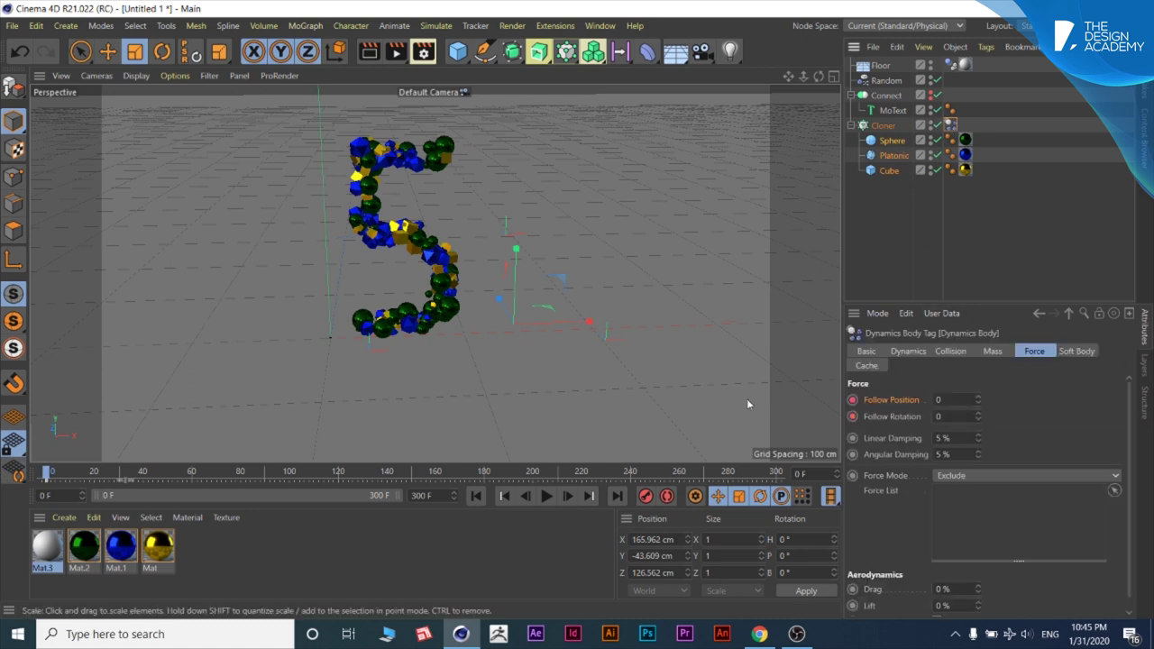
{"action": "left_click", "coordinate": [546, 497]}
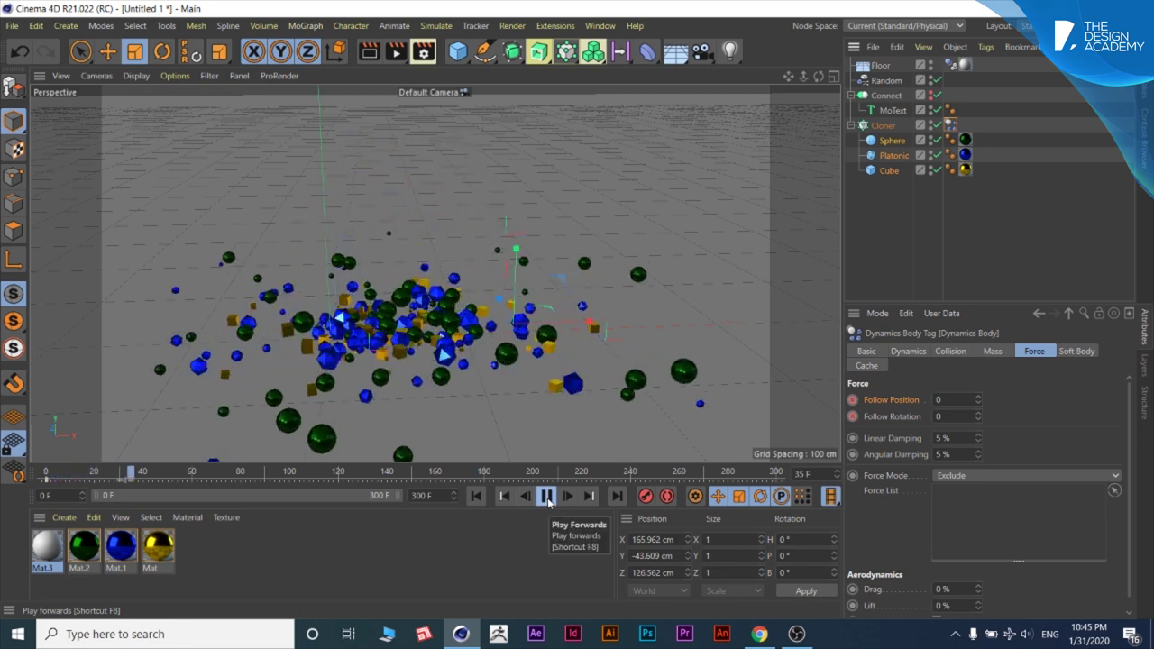
{"action": "left_click", "coordinate": [548, 499]}
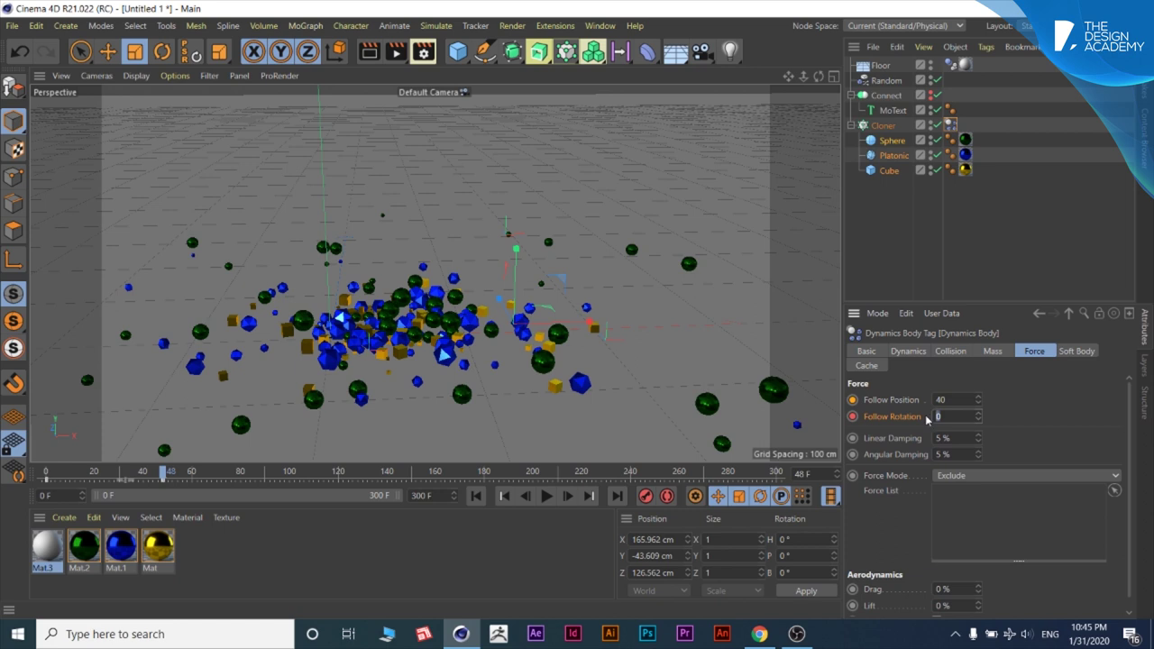
{"action": "type", "text": "40"}
{"action": "key", "text": "Return"}
{"action": "left_click", "coordinate": [545, 496]}
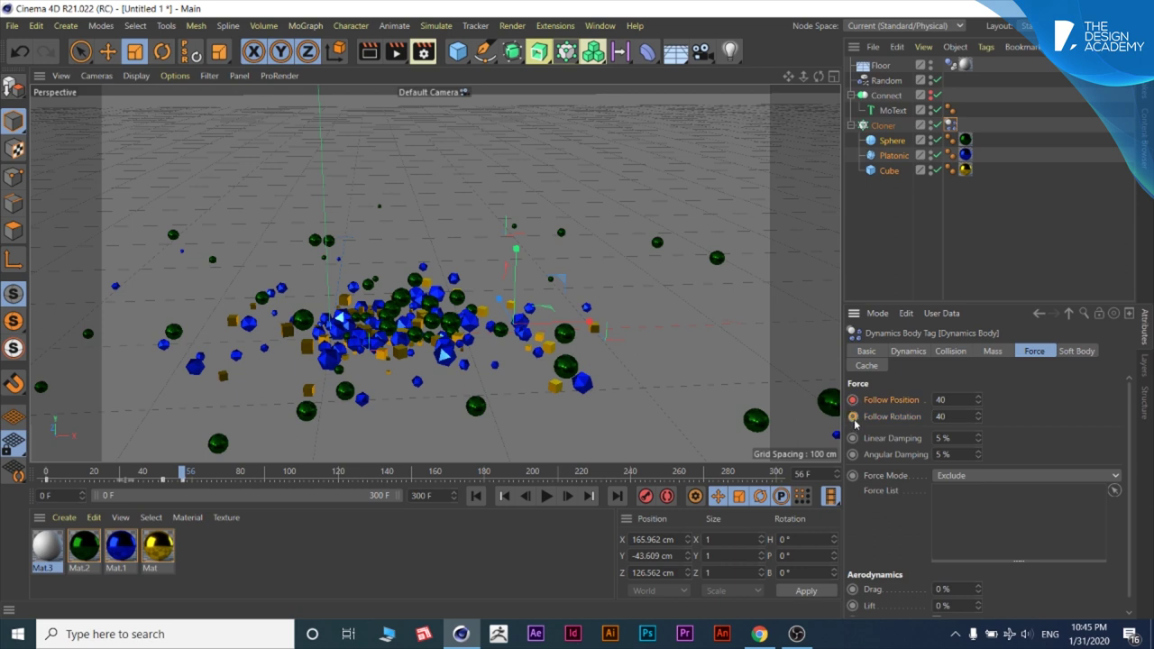
Step: Replay the simulation from frame 0 through frame 85, then select the Follow key at frame 48
{"action": "left_click_drag", "start_coordinate": [182, 475], "coordinate": [48, 475]}
{"action": "left_click", "coordinate": [547, 496]}
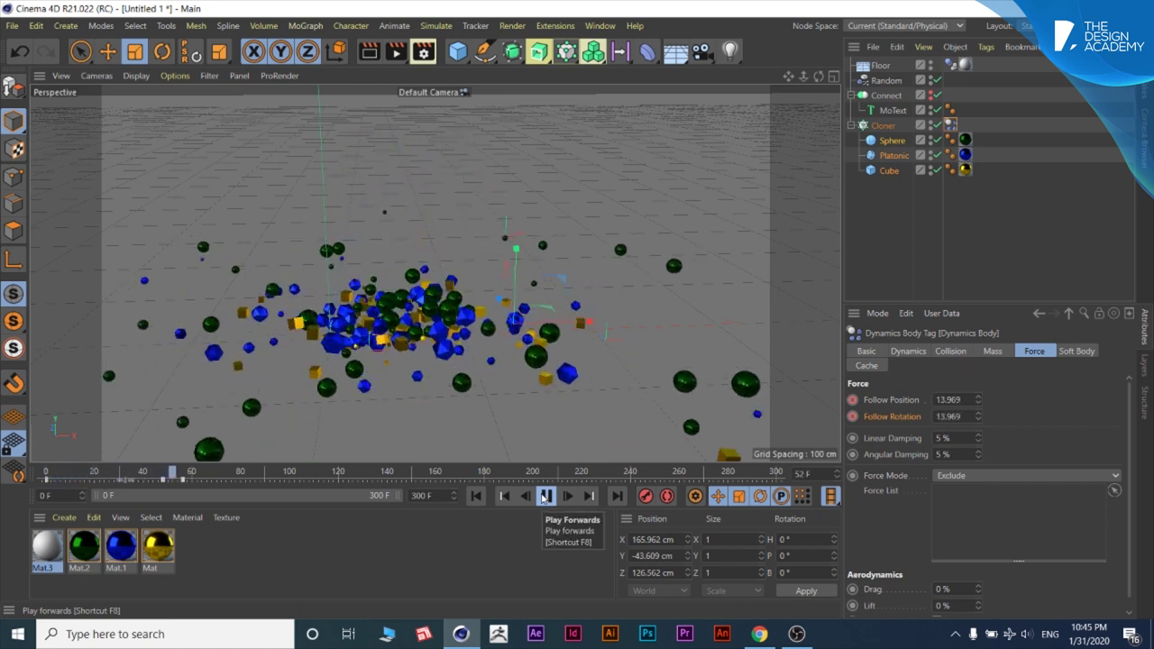
{"action": "left_click", "coordinate": [545, 496]}
{"action": "left_click", "coordinate": [545, 496]}
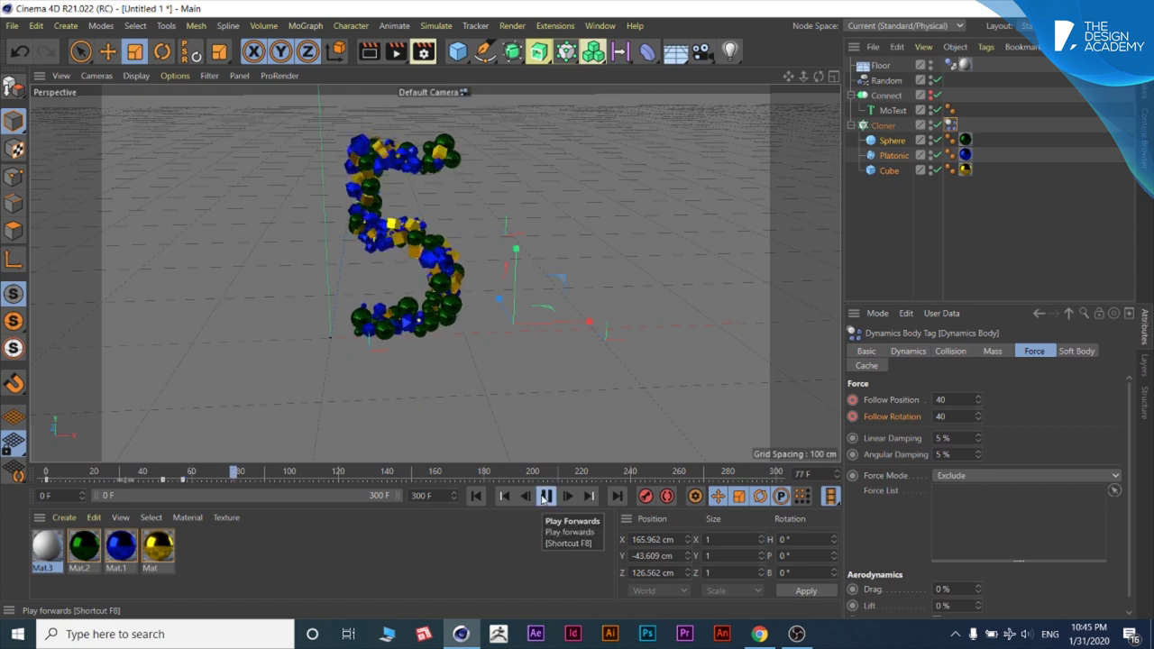
{"action": "left_click", "coordinate": [545, 496]}
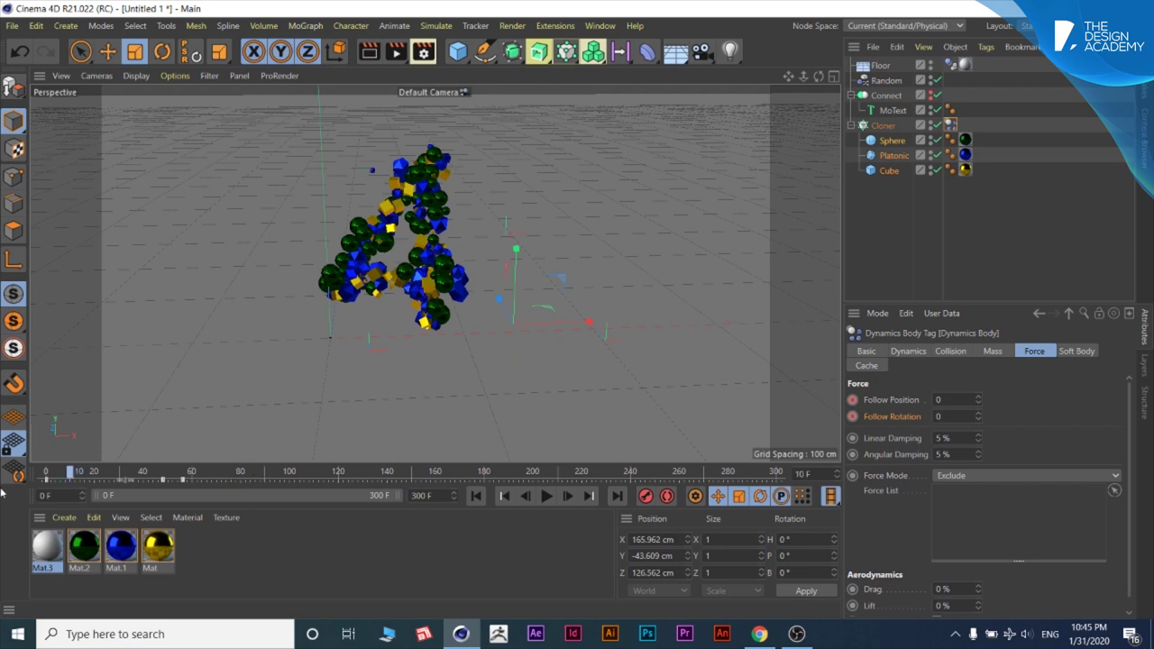
{"action": "left_click_drag", "start_coordinate": [237, 478], "coordinate": [2, 491]}
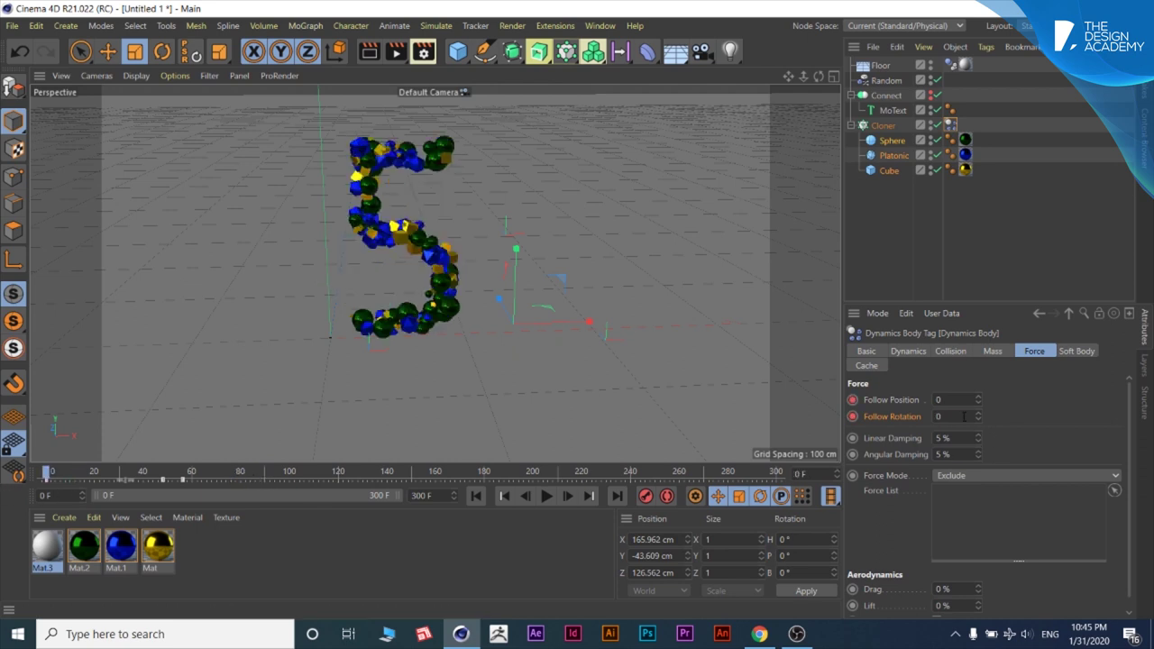
{"action": "left_click", "coordinate": [548, 496]}
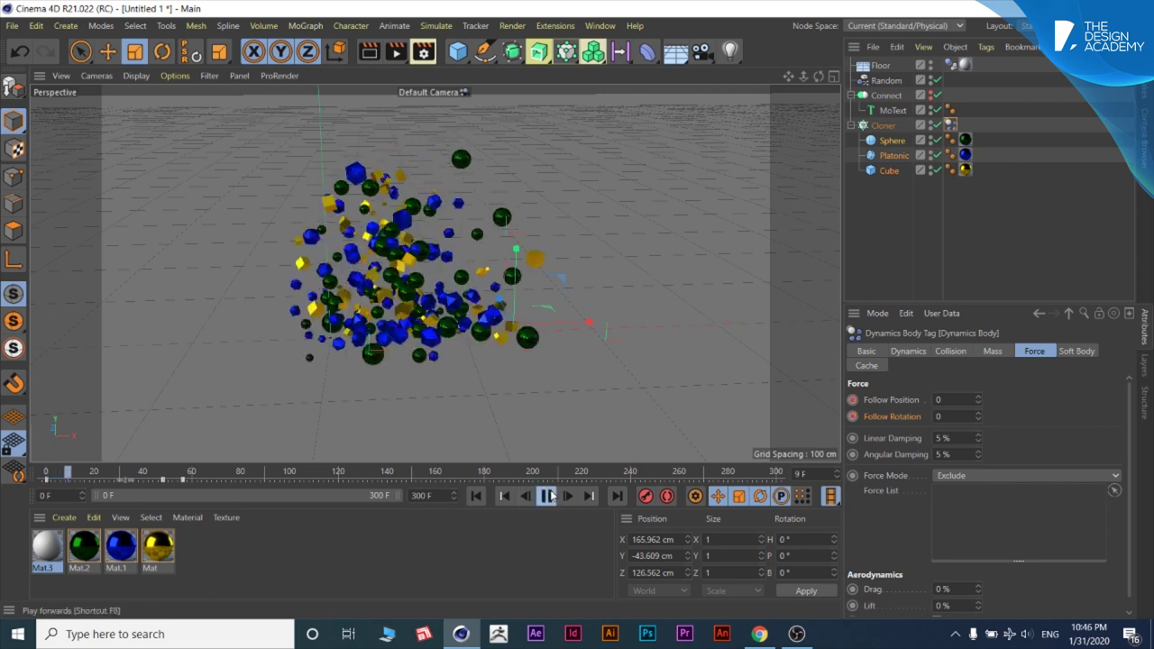
{"action": "left_click", "coordinate": [547, 496]}
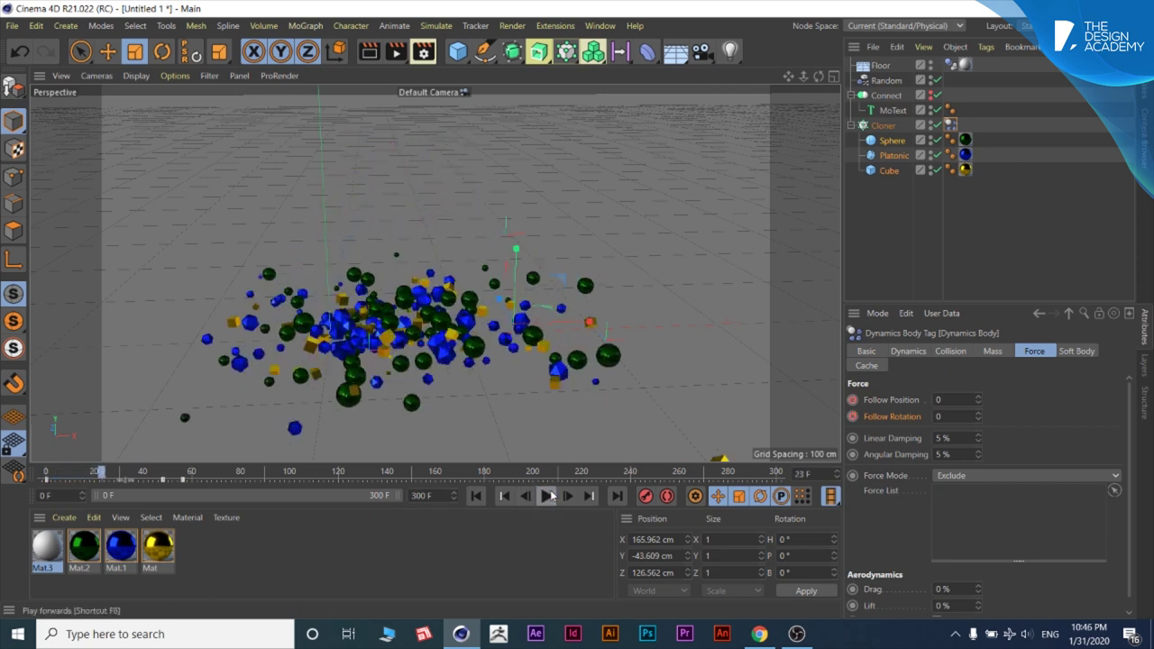
{"action": "left_click", "coordinate": [476, 496]}
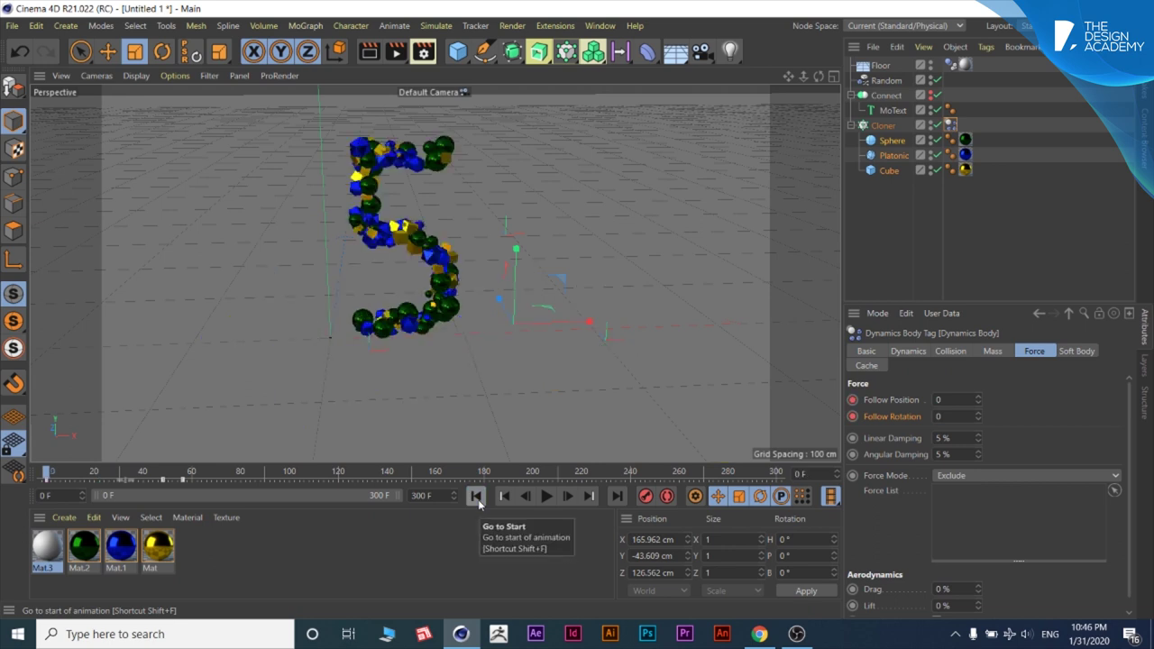
{"action": "left_click", "coordinate": [547, 497]}
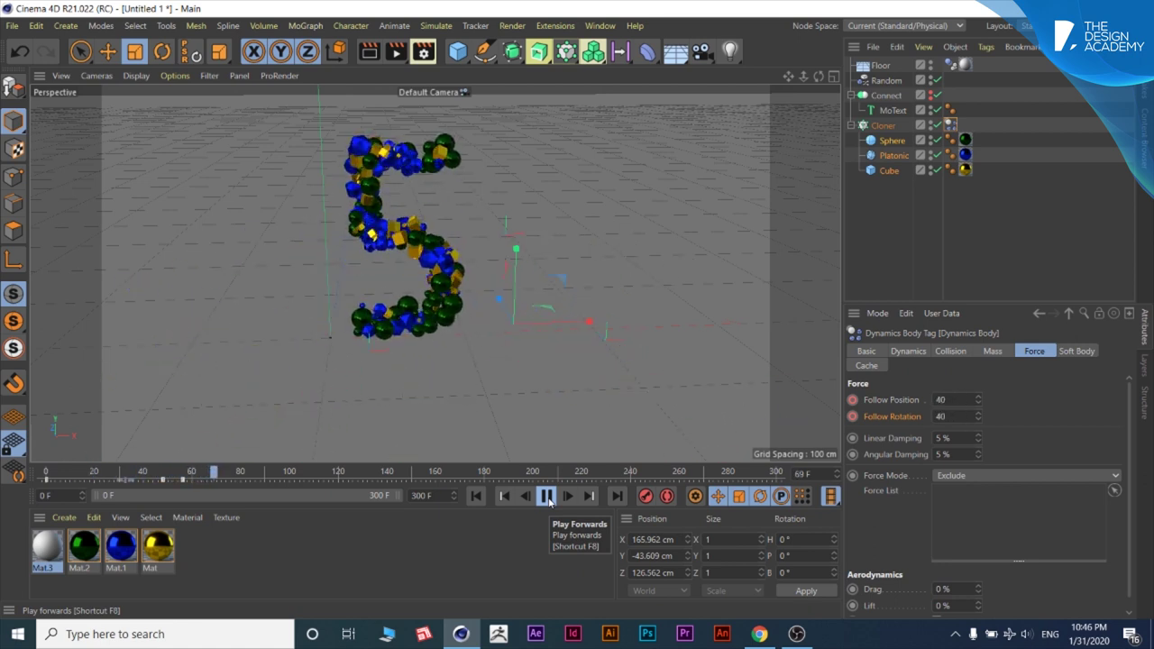
{"action": "left_click", "coordinate": [547, 496]}
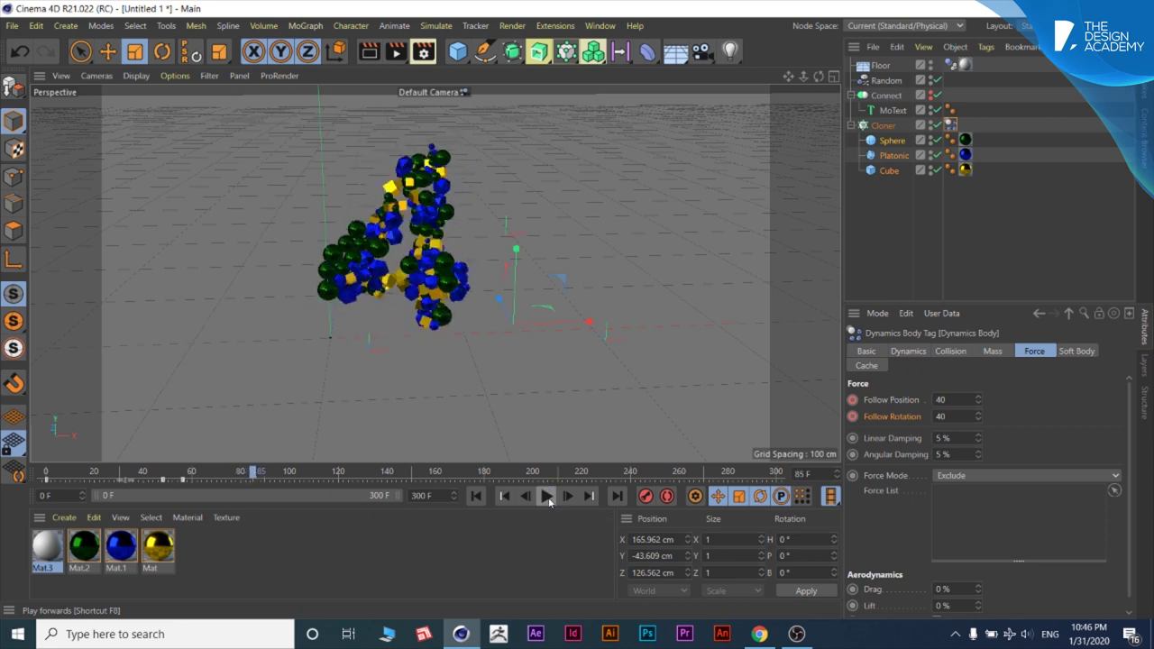
{"action": "left_click", "coordinate": [163, 479]}
Step: Delete the Follow key at frame 48 and select the key at frame 57
{"action": "right_click", "coordinate": [162, 479]}
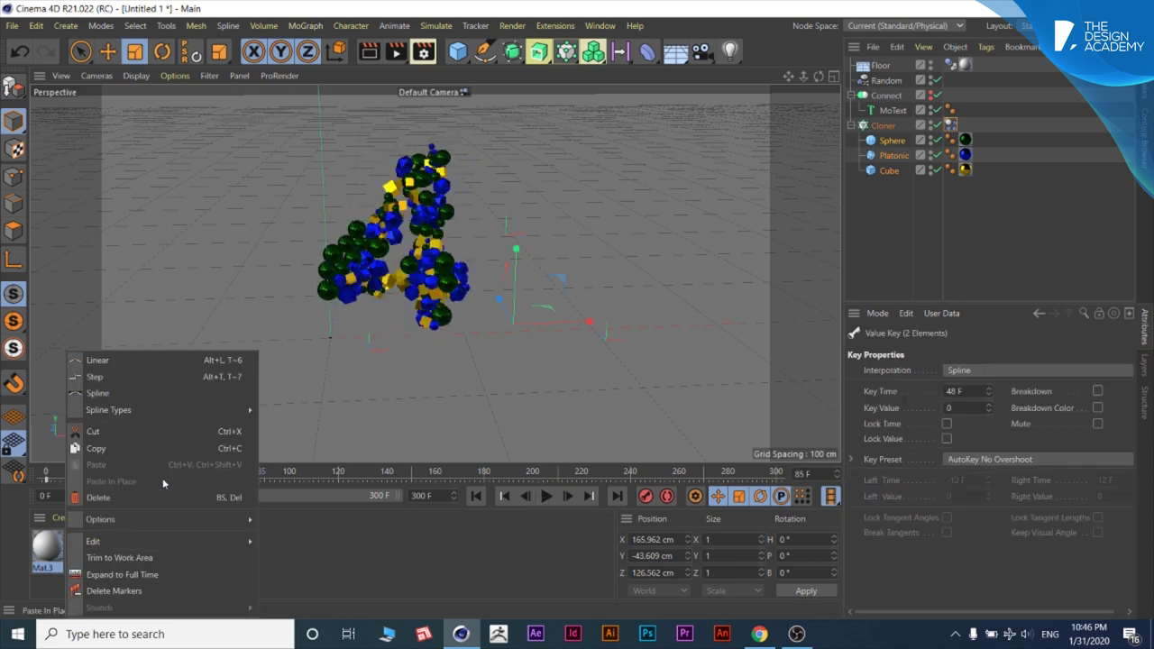
{"action": "left_click", "coordinate": [140, 498]}
{"action": "left_click", "coordinate": [185, 481]}
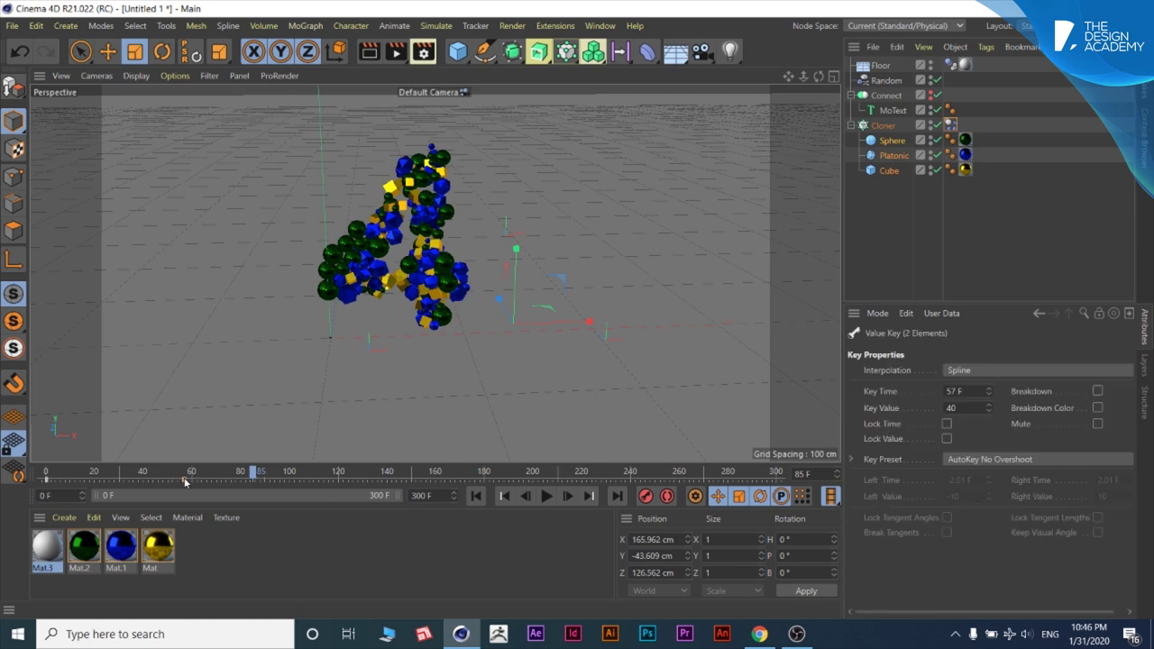
{"action": "right_click", "coordinate": [185, 480]}
{"action": "left_click", "coordinate": [229, 492]}
Step: Replay frames 47 to 60 to watch the clones regroup, then select the Floor object
{"action": "left_click_drag", "start_coordinate": [232, 478], "coordinate": [163, 481]}
{"action": "left_click", "coordinate": [546, 497]}
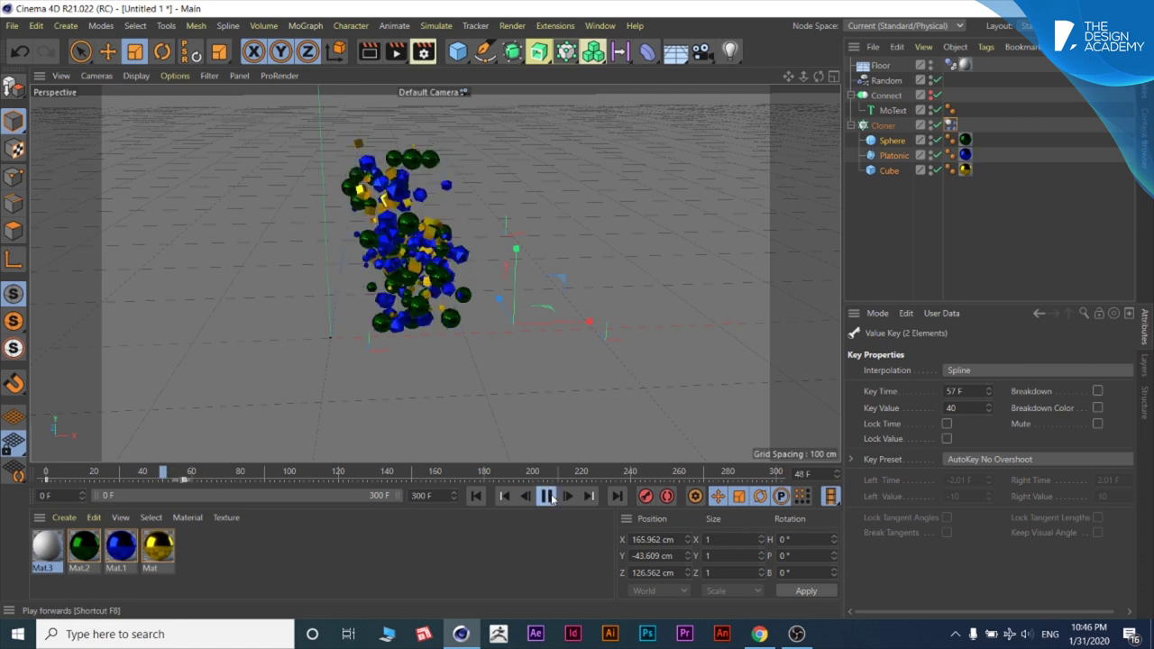
{"action": "left_click", "coordinate": [547, 496]}
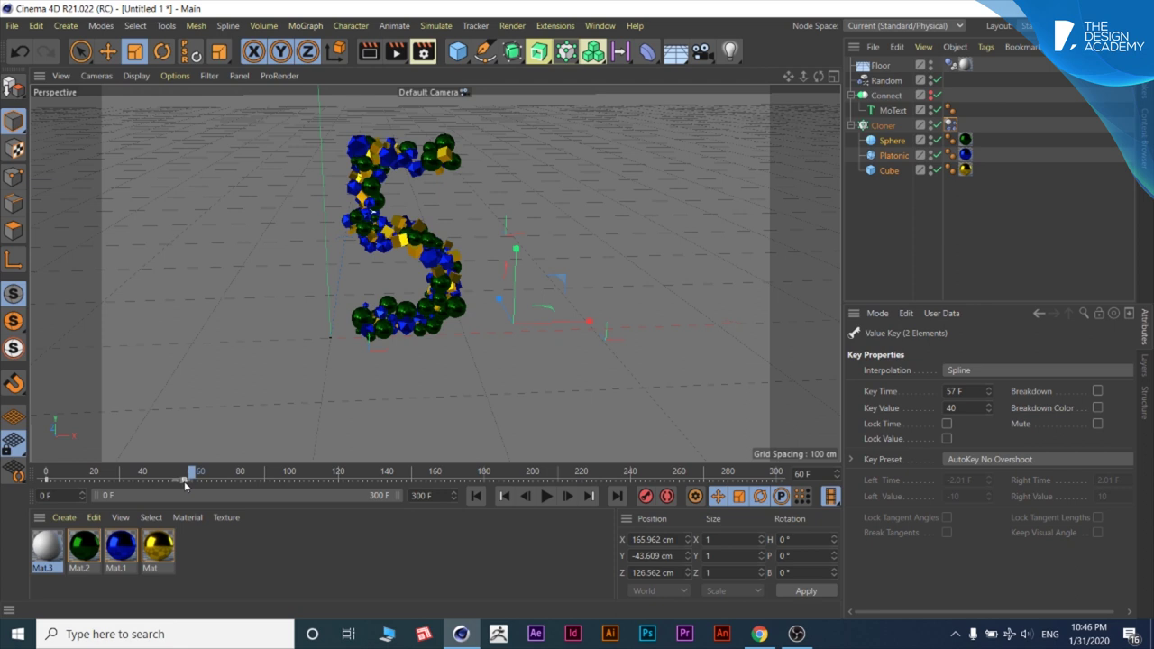
{"action": "left_click", "coordinate": [161, 426]}
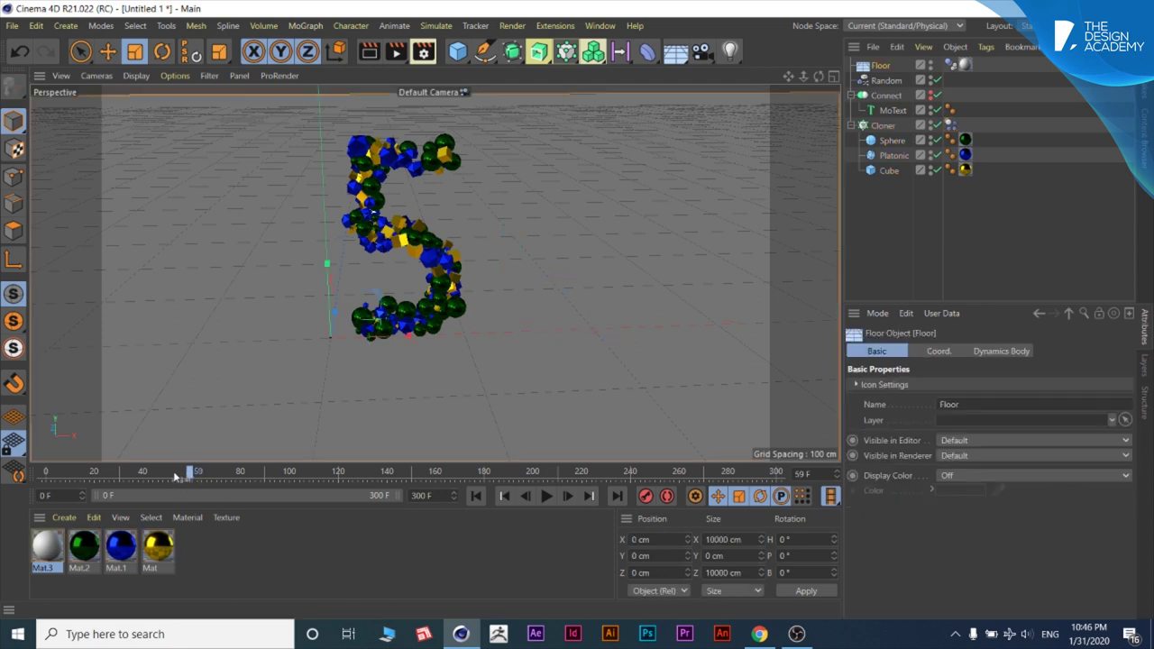
Step: Replay from frame 0, then delete the selected Follow keys on the Cloner's dynamics tag
{"action": "left_click_drag", "start_coordinate": [177, 476], "coordinate": [27, 478]}
{"action": "left_click", "coordinate": [547, 497]}
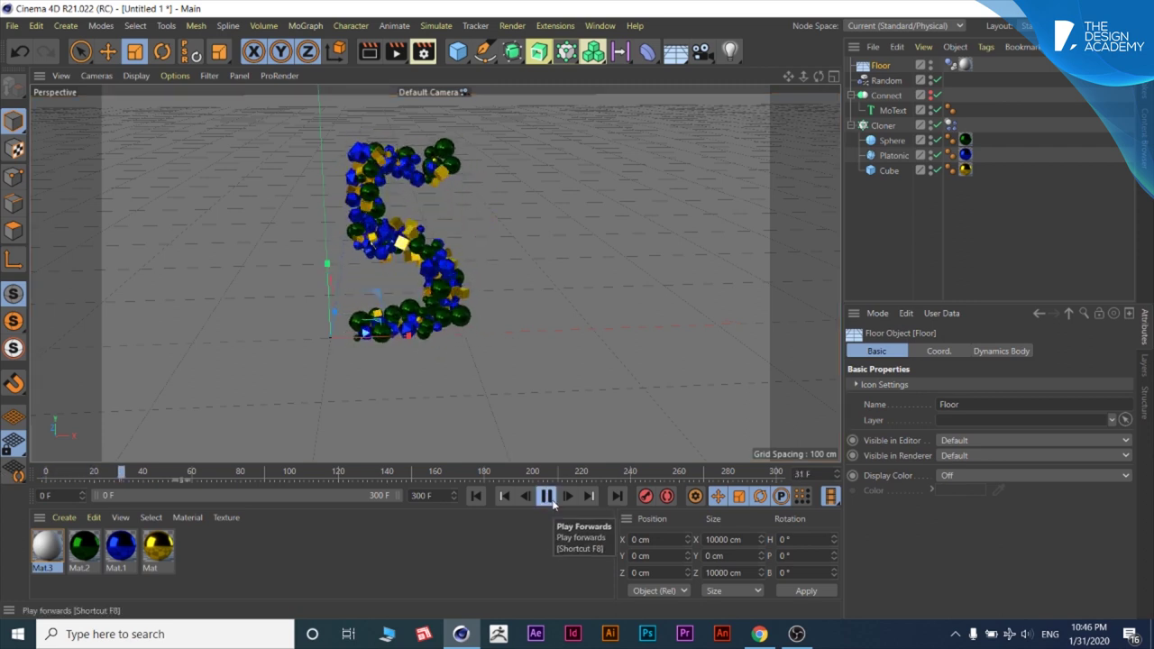
{"action": "left_click", "coordinate": [547, 496]}
{"action": "left_click", "coordinate": [475, 497]}
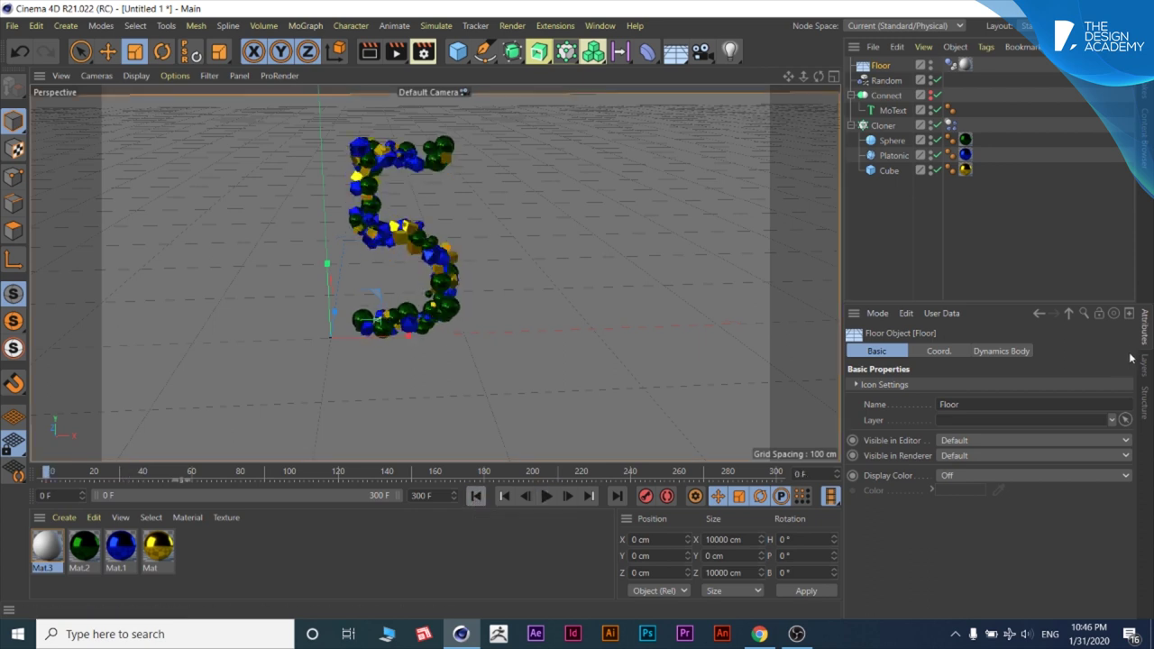
{"action": "left_click", "coordinate": [951, 126]}
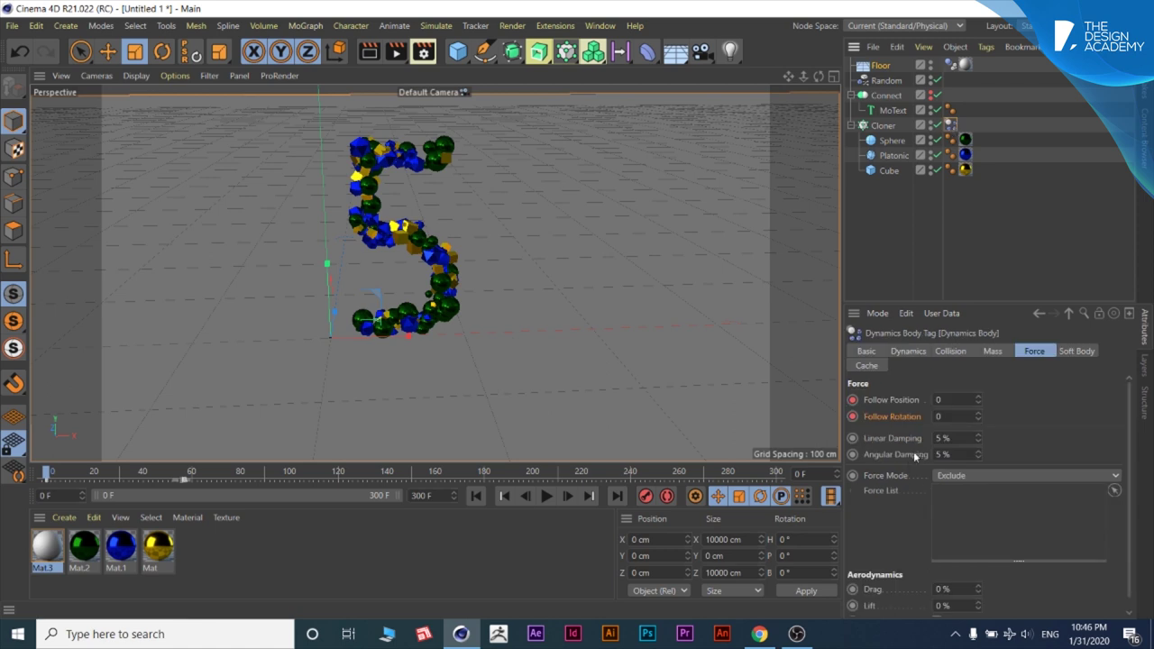
{"action": "right_click", "coordinate": [184, 479]}
{"action": "left_click", "coordinate": [166, 499]}
Step: Delete the Follow key at frame 57 and play to frame 74 to check
{"action": "left_click", "coordinate": [186, 480]}
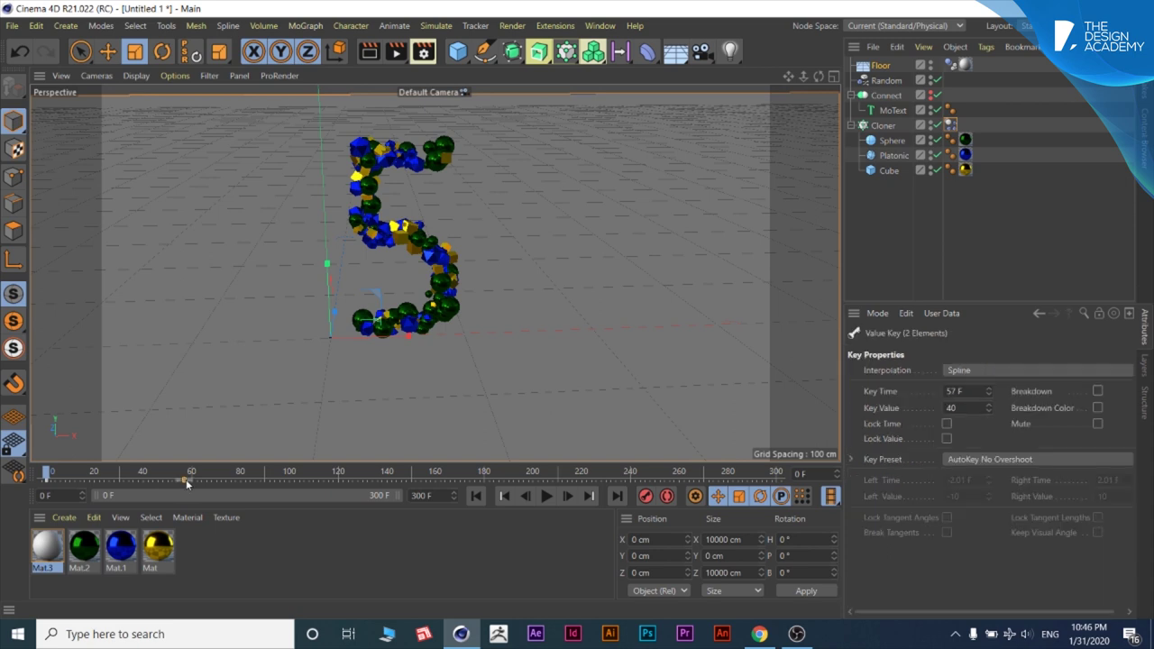
{"action": "right_click", "coordinate": [186, 480]}
{"action": "left_click", "coordinate": [187, 498]}
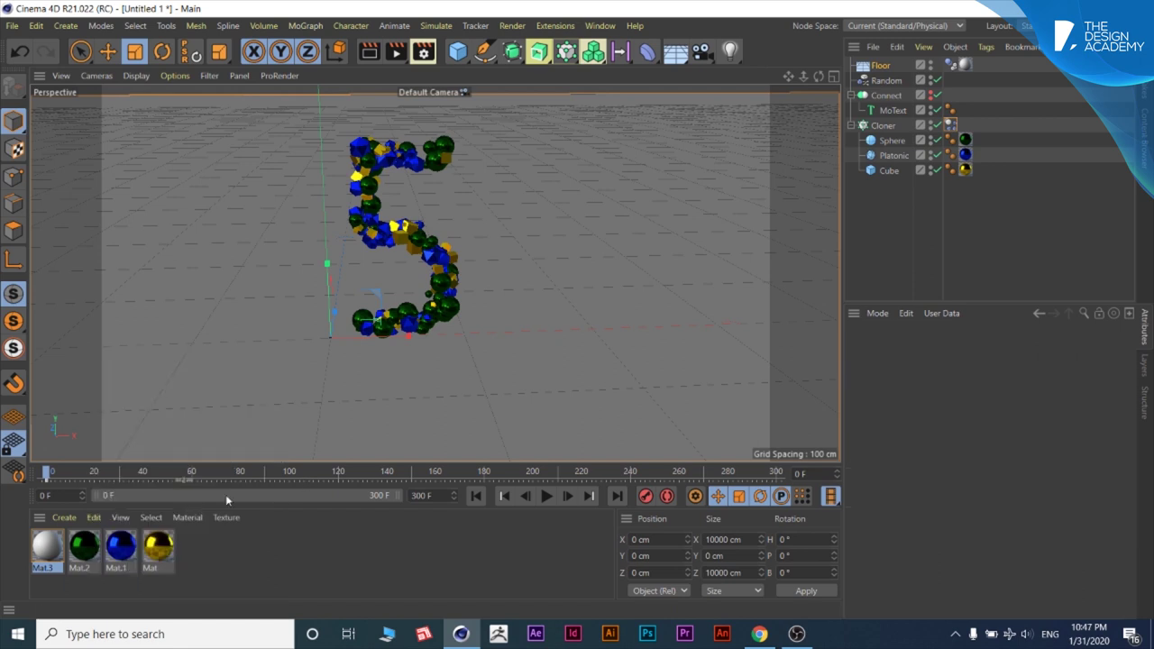
{"action": "left_click", "coordinate": [546, 497]}
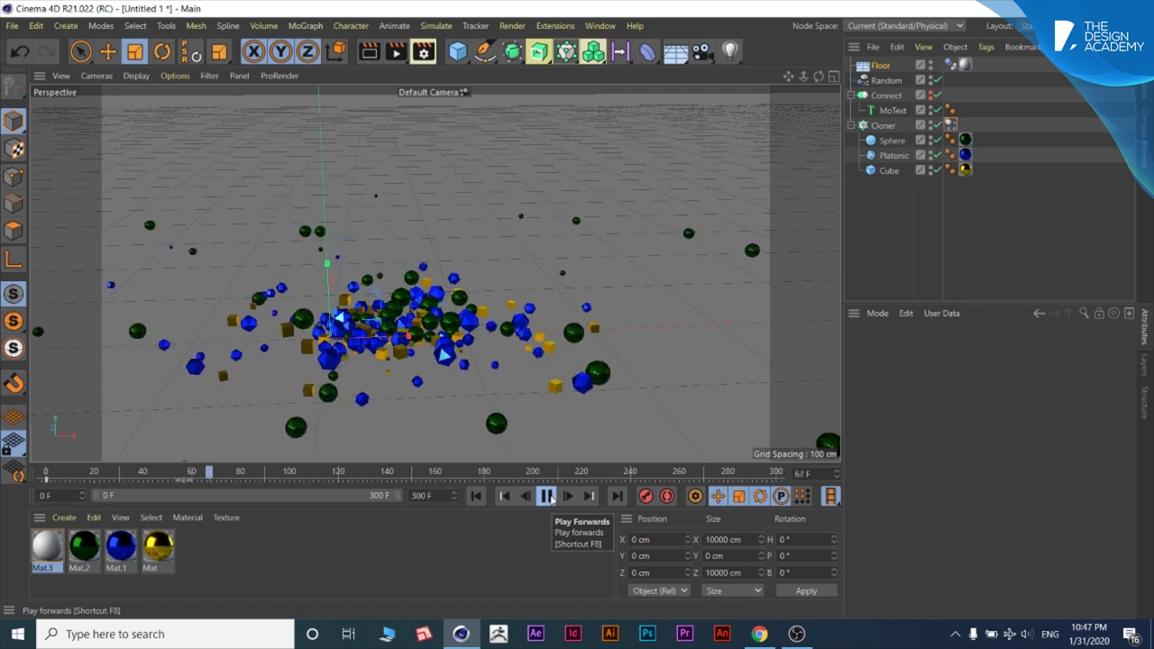
{"action": "left_click", "coordinate": [547, 496]}
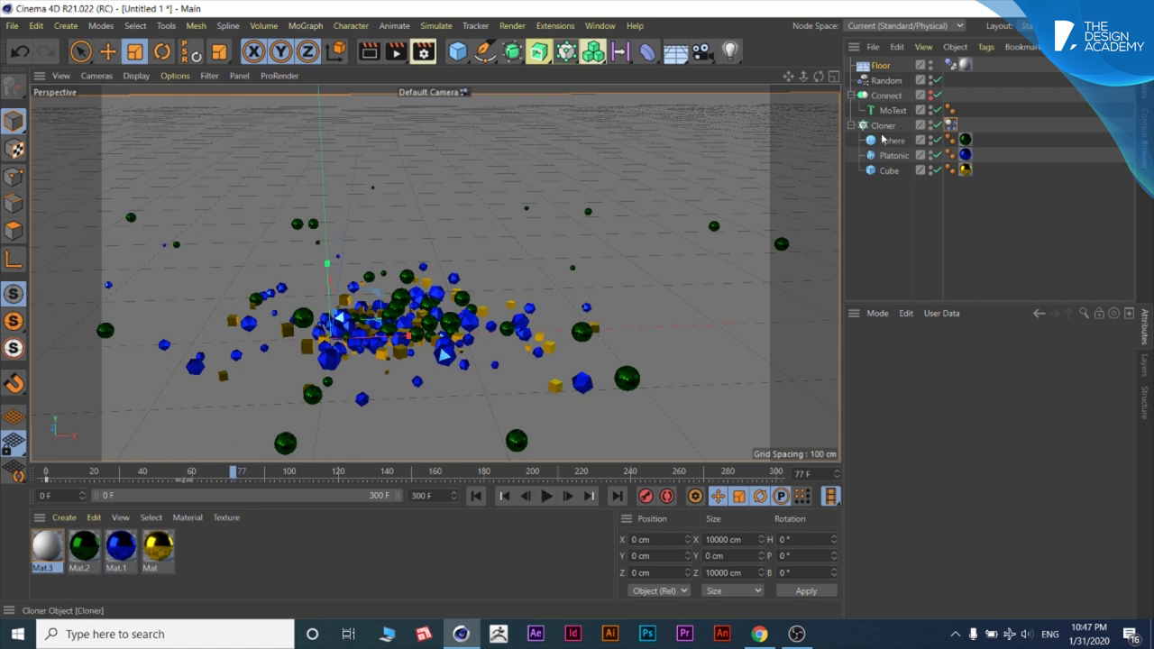
{"action": "left_click", "coordinate": [950, 128]}
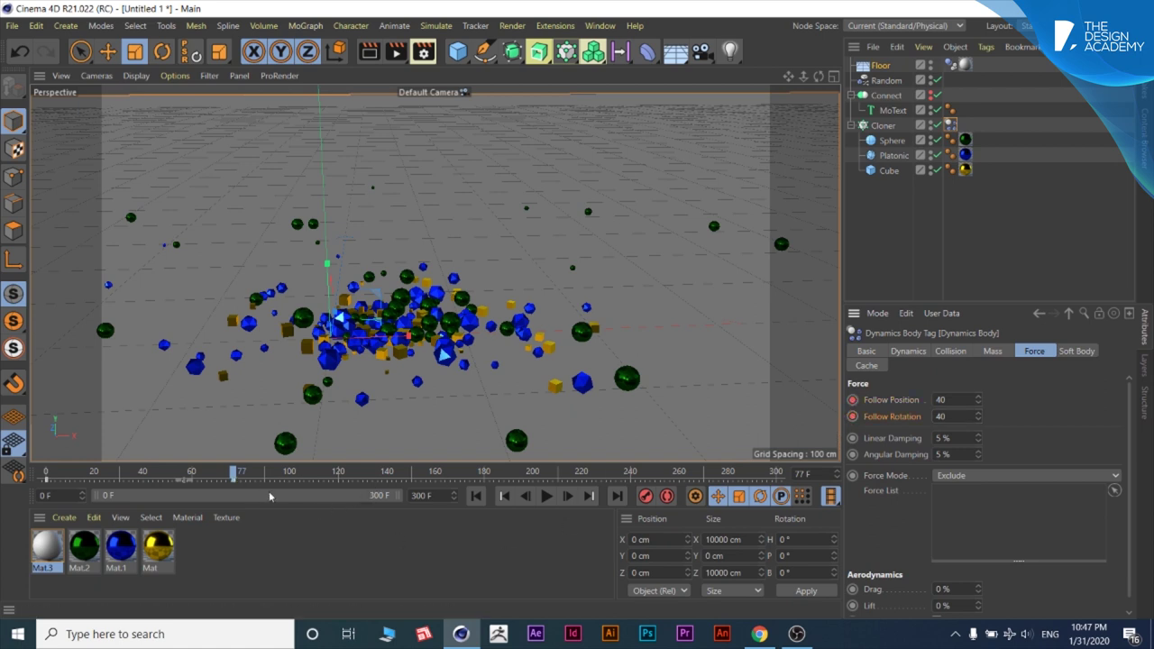
Step: Play to frame 112, then delete the Follow keys near frame 80 and frame 0
{"action": "left_click_drag", "start_coordinate": [236, 475], "coordinate": [47, 475]}
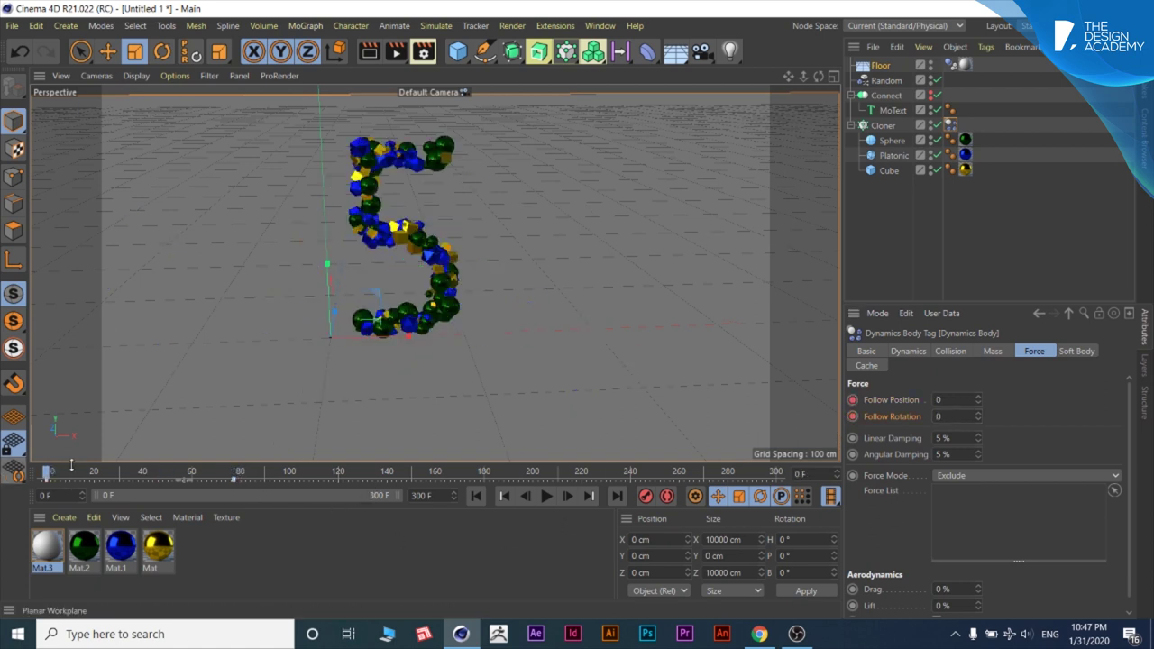
{"action": "left_click", "coordinate": [546, 496]}
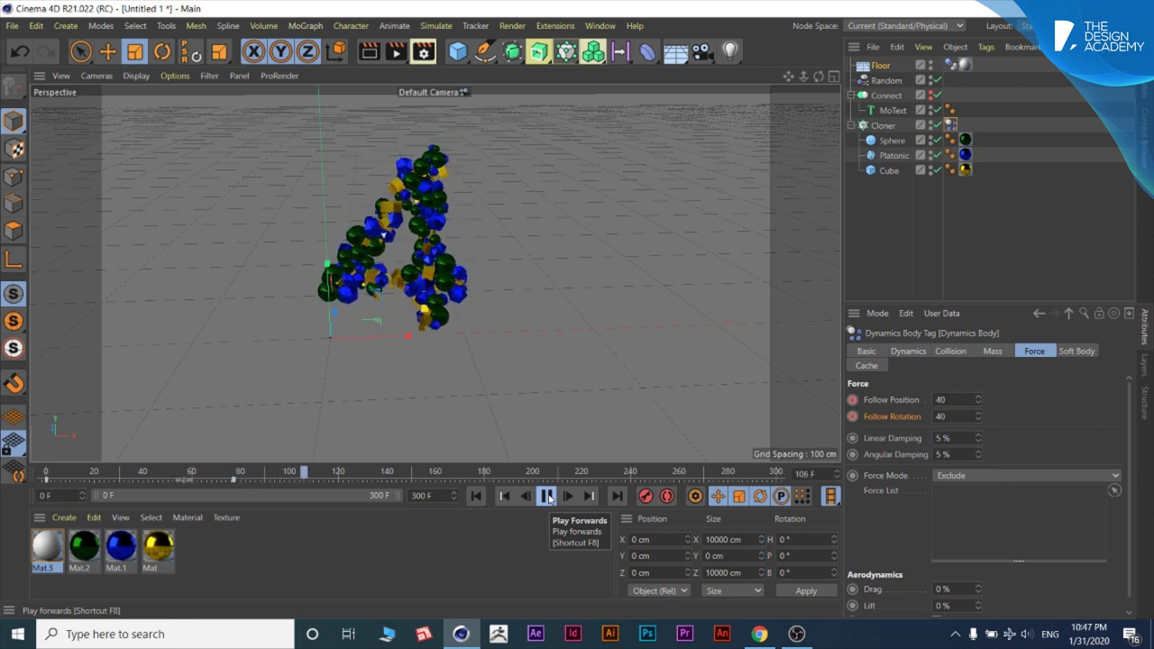
{"action": "left_click", "coordinate": [548, 498]}
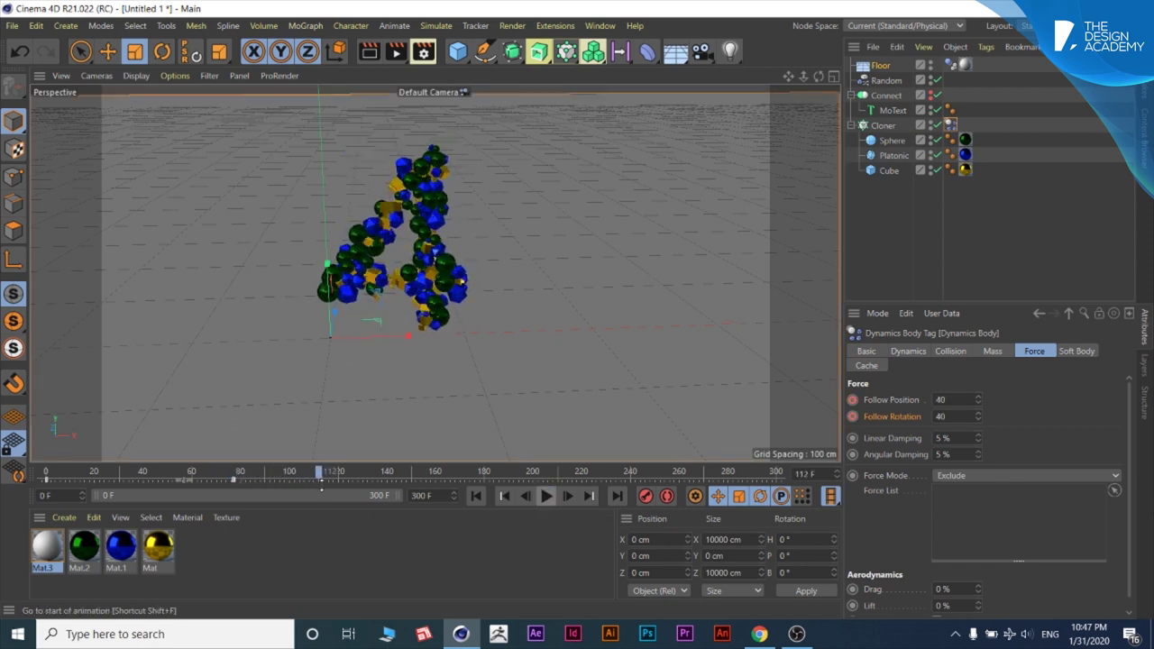
{"action": "left_click", "coordinate": [233, 479]}
{"action": "right_click", "coordinate": [234, 480]}
{"action": "left_click", "coordinate": [224, 498]}
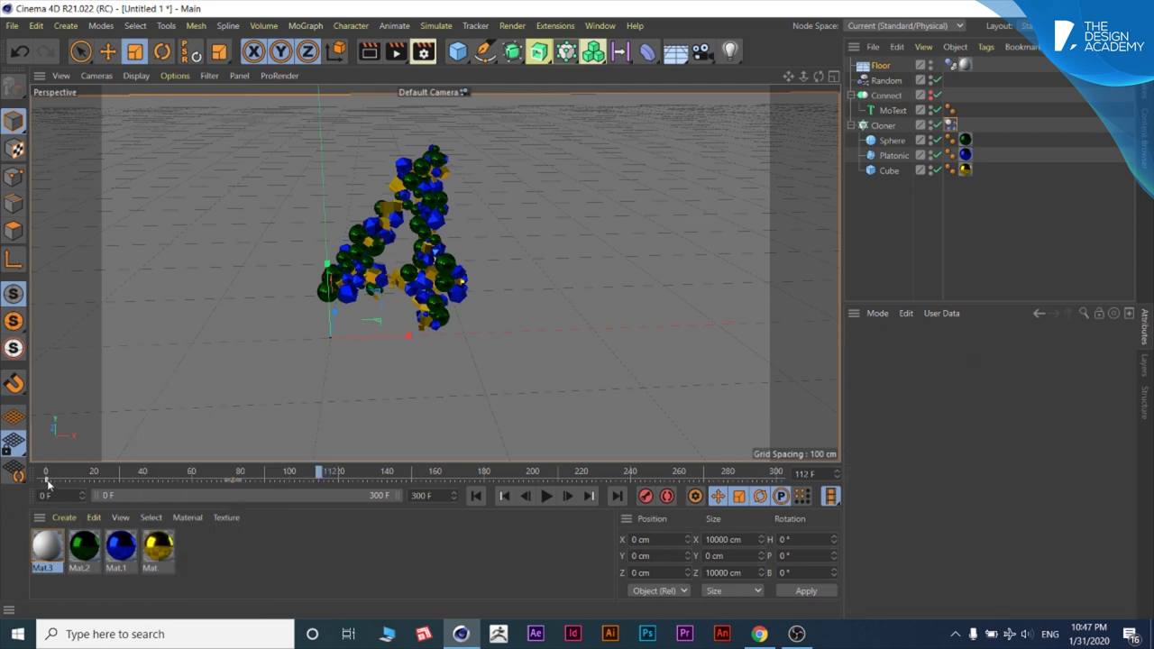
{"action": "left_click", "coordinate": [49, 481]}
{"action": "right_click", "coordinate": [49, 481]}
{"action": "left_click", "coordinate": [50, 499]}
Step: Replay from the first frame to frame 83 and show the Cloner's dynamics Force settings
{"action": "key", "text": "shift+f"}
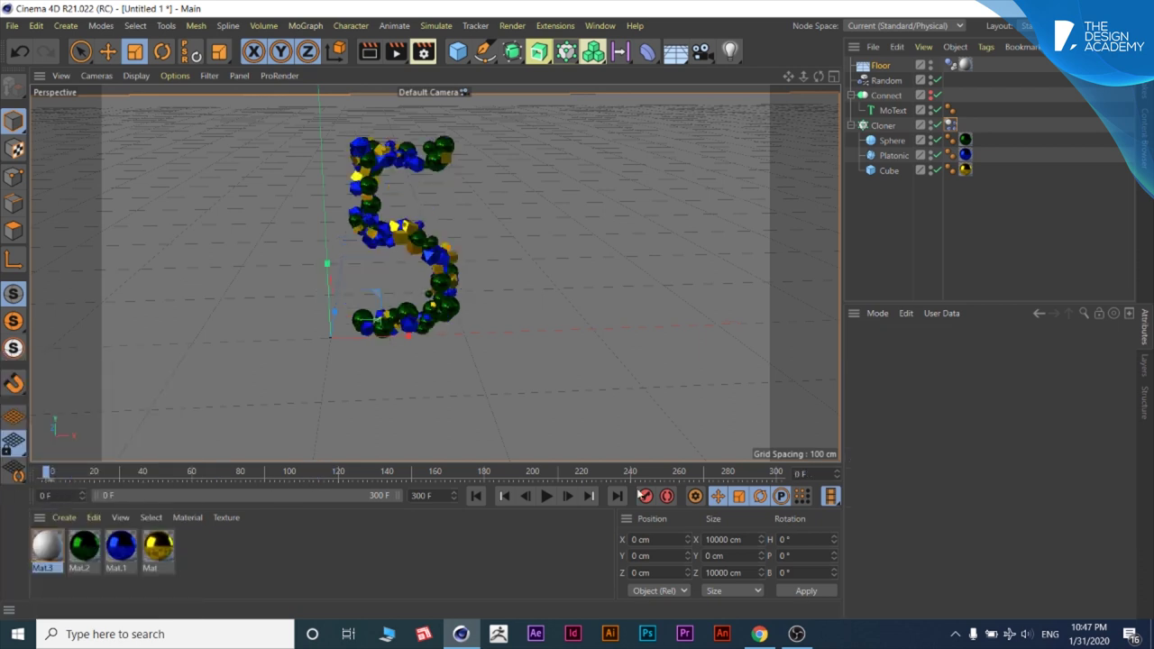
{"action": "left_click", "coordinate": [546, 496]}
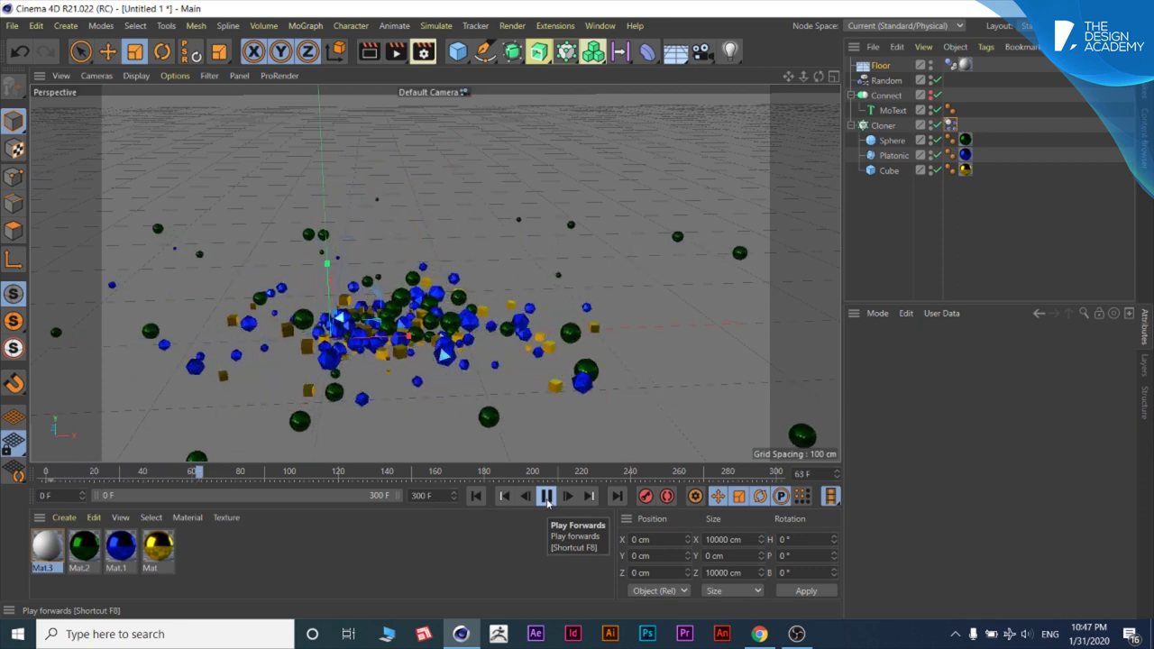
{"action": "left_click", "coordinate": [547, 497]}
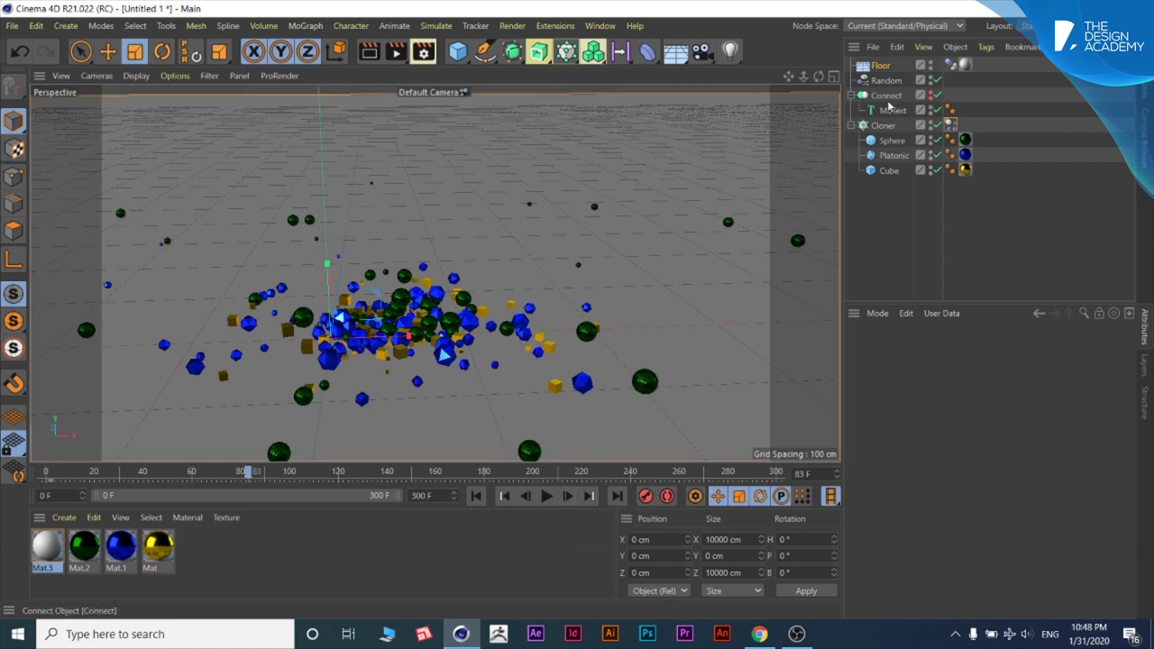
{"action": "left_click", "coordinate": [951, 125]}
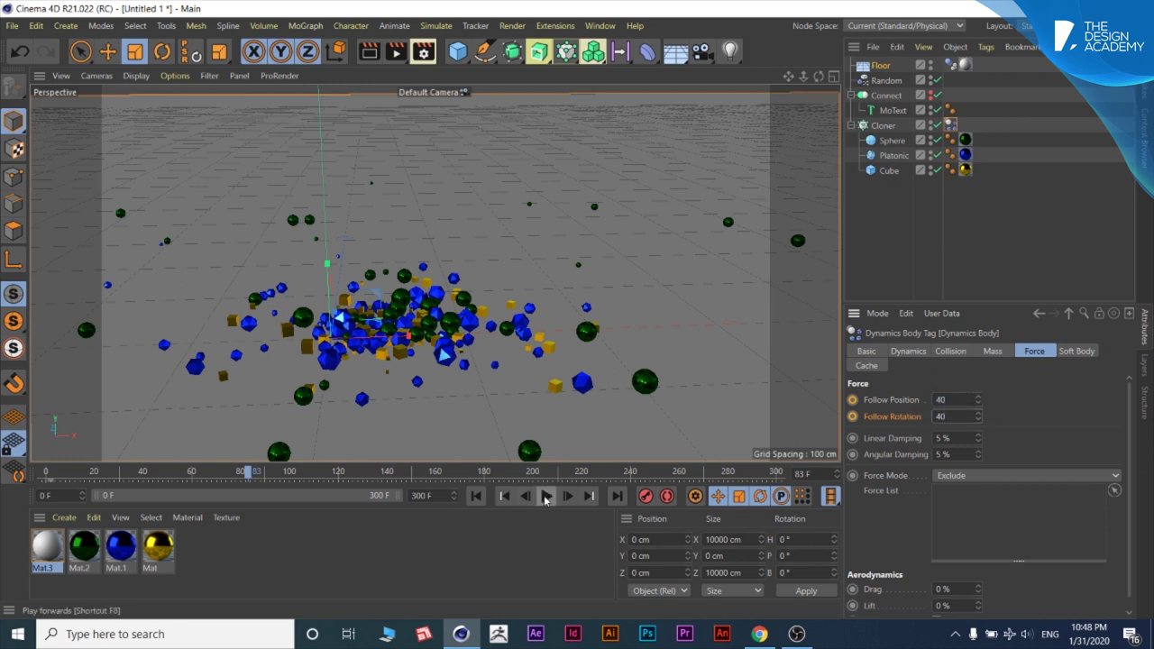
Step: Stop playback near frame 33 and key Follow Position and Rotation at 0
{"action": "left_click", "coordinate": [546, 496]}
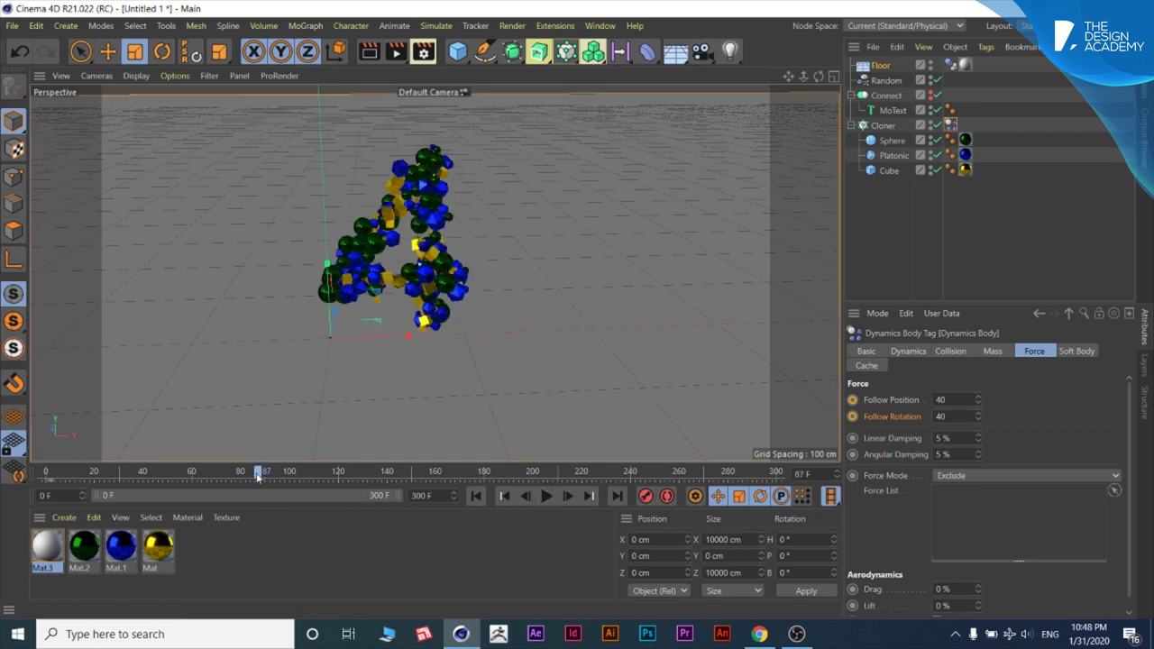
{"action": "left_click_drag", "start_coordinate": [242, 477], "coordinate": [237, 478]}
{"action": "left_click", "coordinate": [476, 496]}
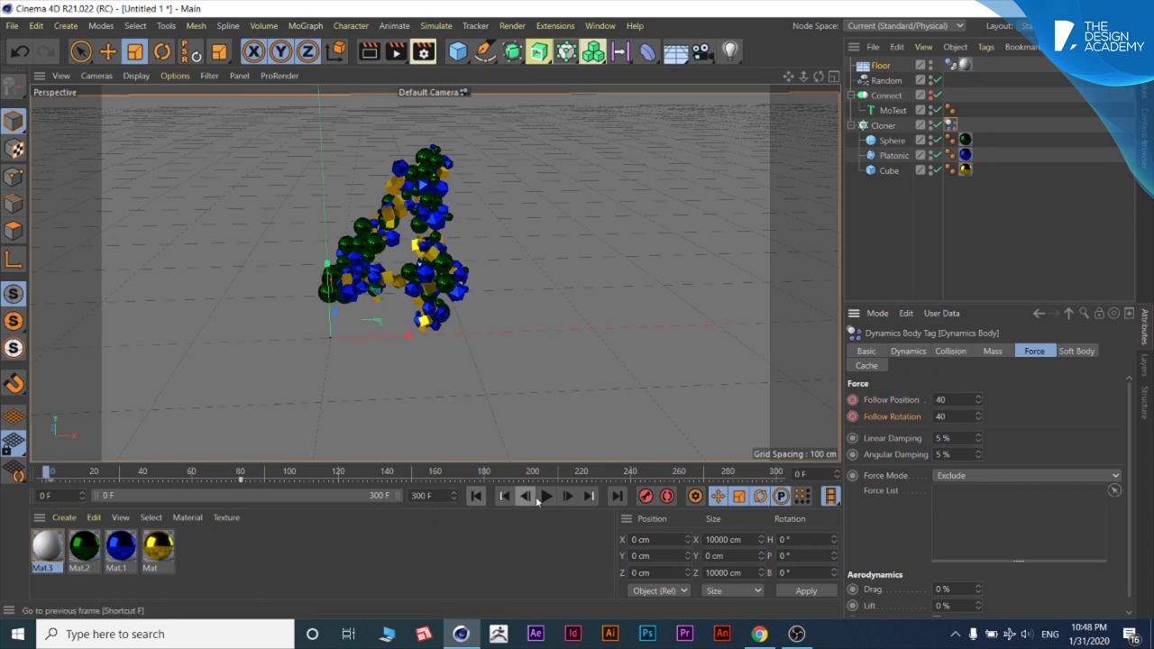
{"action": "left_click", "coordinate": [546, 495]}
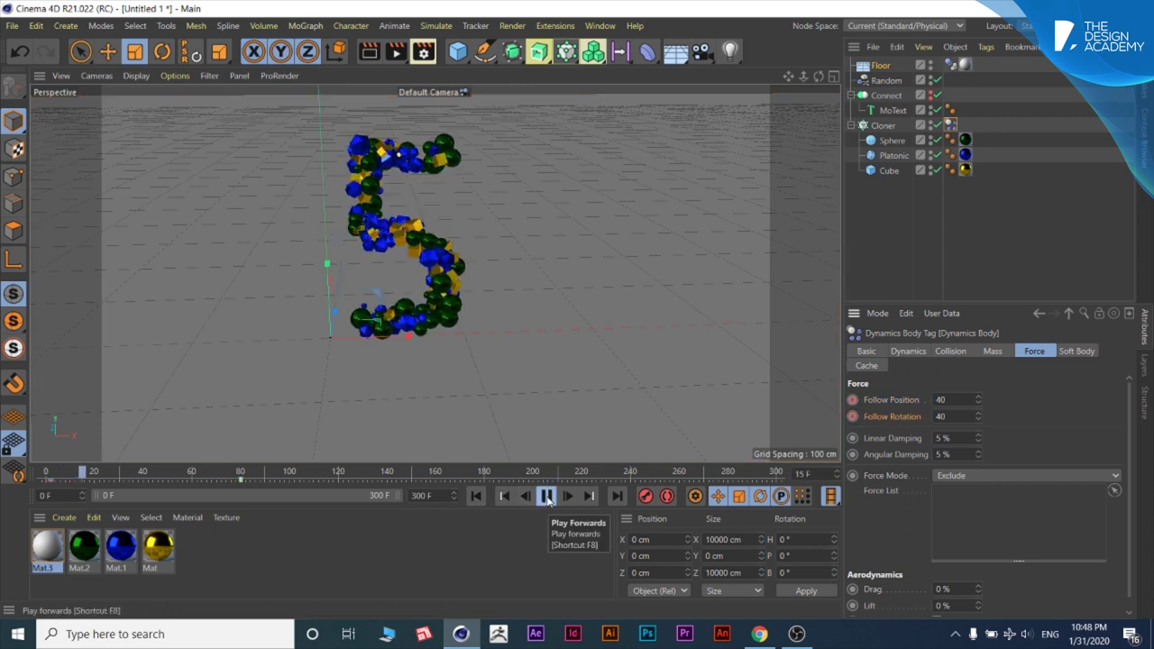
{"action": "left_click", "coordinate": [548, 495]}
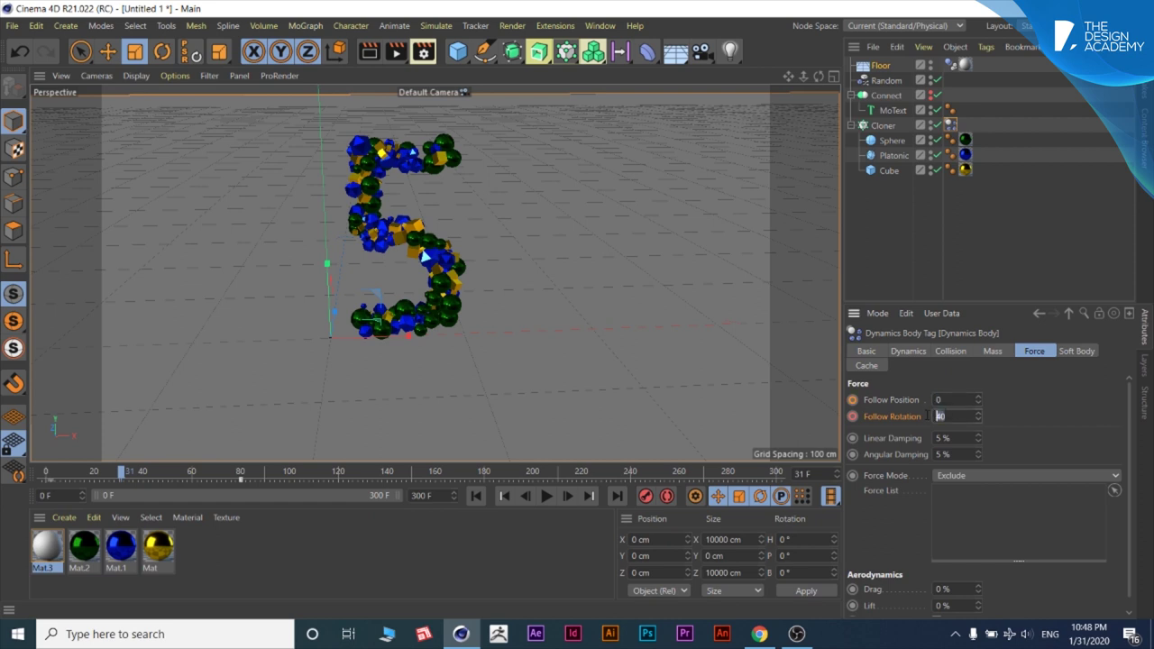
{"action": "left_click", "coordinate": [853, 416]}
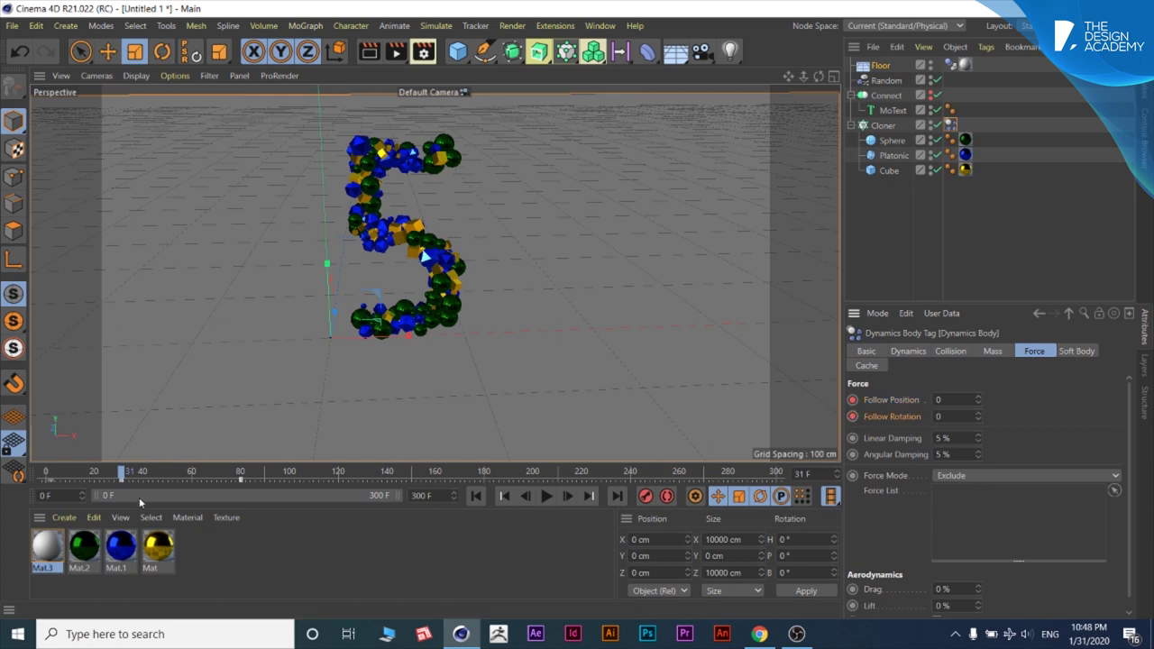
Step: Preview the 5 scattering and forming a 4 by frame 85, then select the full-strength Follow keys
{"action": "left_click", "coordinate": [546, 497]}
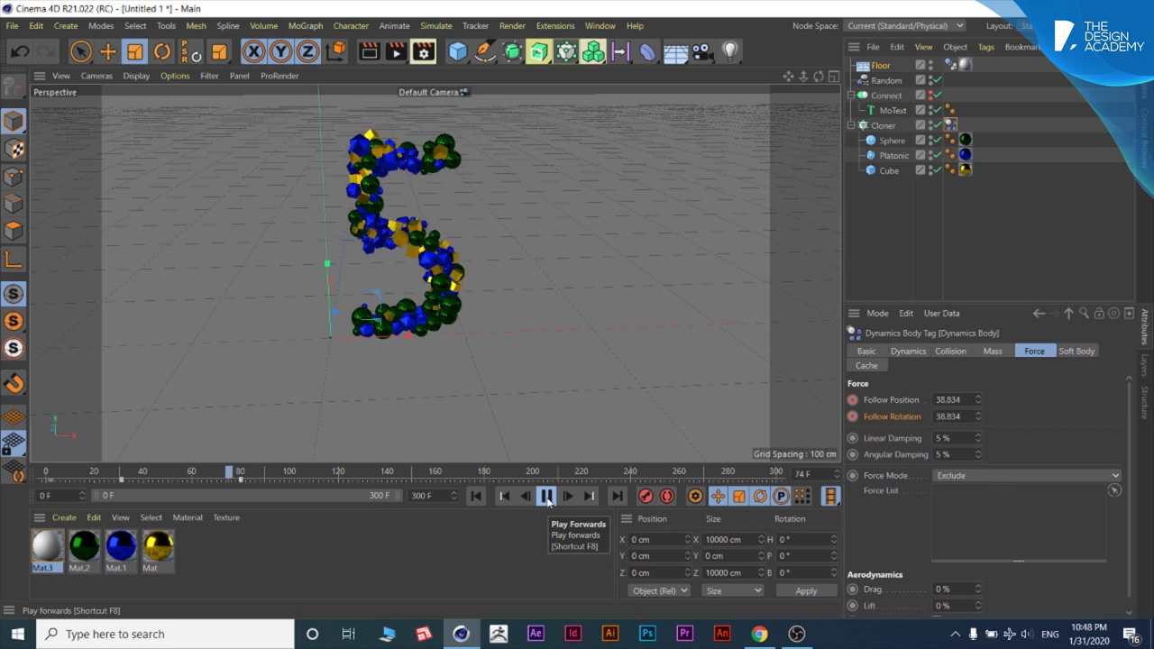
{"action": "left_click", "coordinate": [546, 496]}
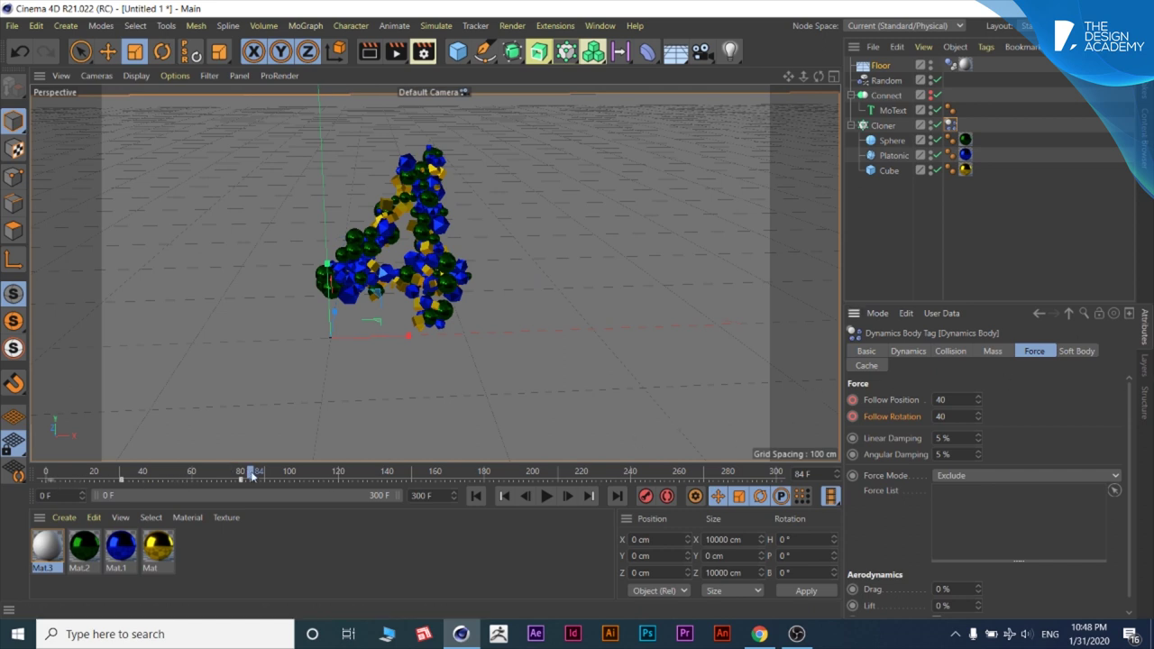
{"action": "left_click_drag", "start_coordinate": [60, 477], "coordinate": [21, 475]}
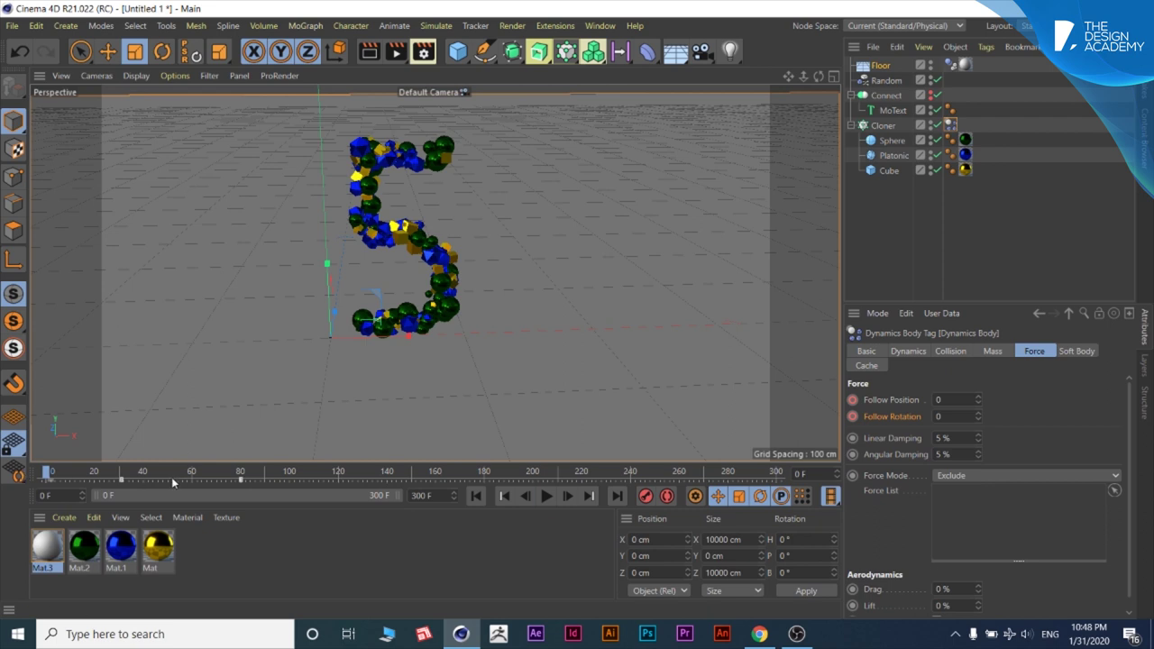
{"action": "key", "text": "F8"}
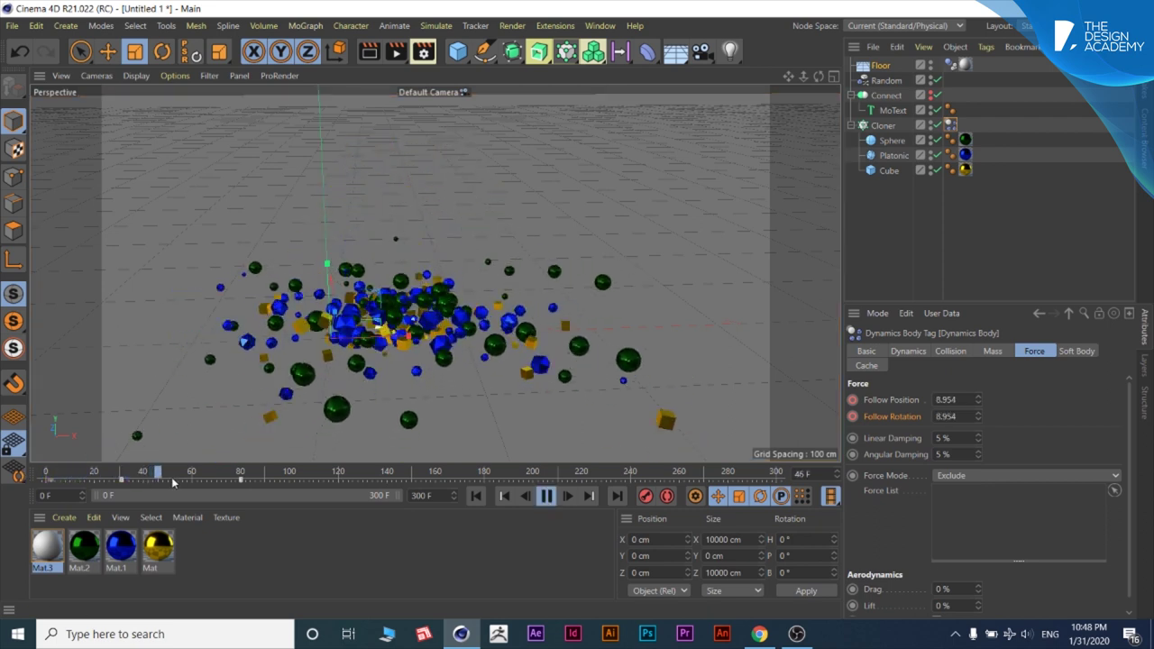
{"action": "key", "text": "F8"}
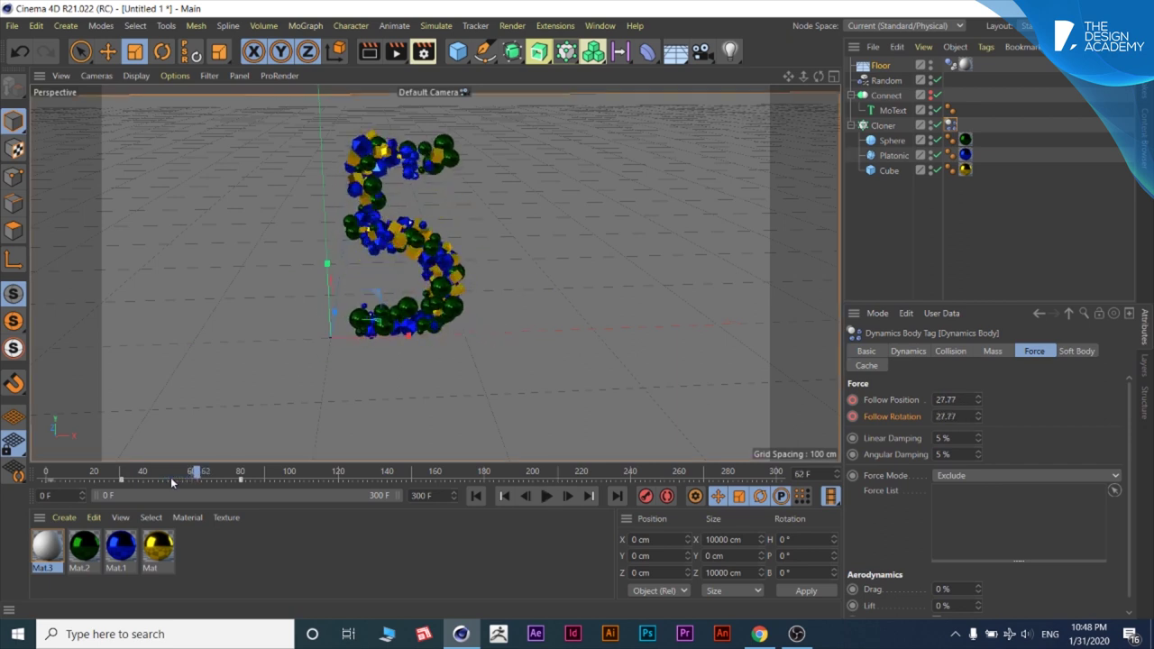
{"action": "key", "text": "F8"}
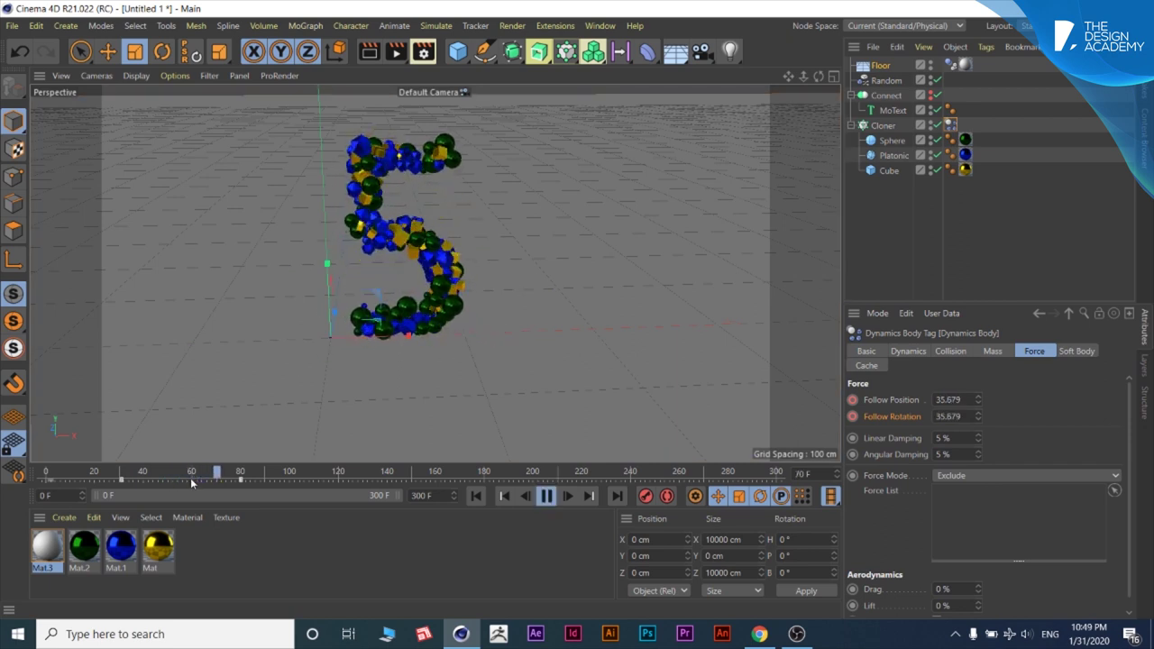
{"action": "key", "text": "F8"}
{"action": "left_click", "coordinate": [251, 479]}
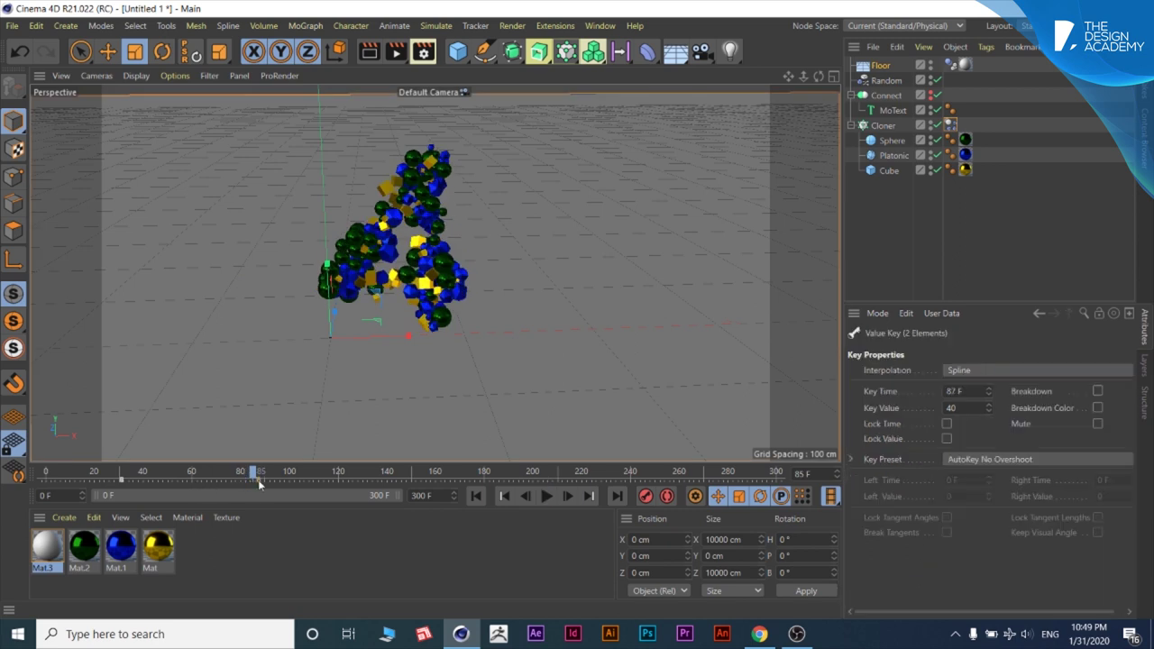
Step: Move the selected Follow keys from frame 87 to 88 and replay from frame 0 to 85
{"action": "left_click_drag", "start_coordinate": [258, 480], "coordinate": [262, 480]}
{"action": "left_click", "coordinate": [140, 473]}
{"action": "left_click", "coordinate": [56, 484]}
{"action": "key", "text": "F8"}
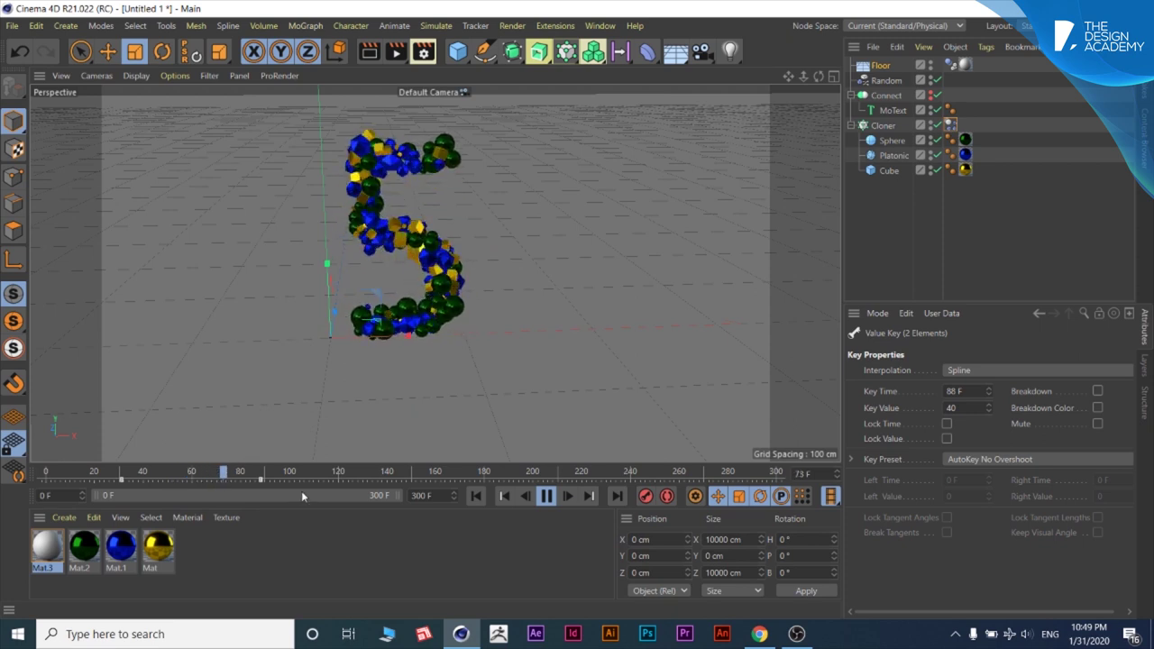
{"action": "key", "text": "F8"}
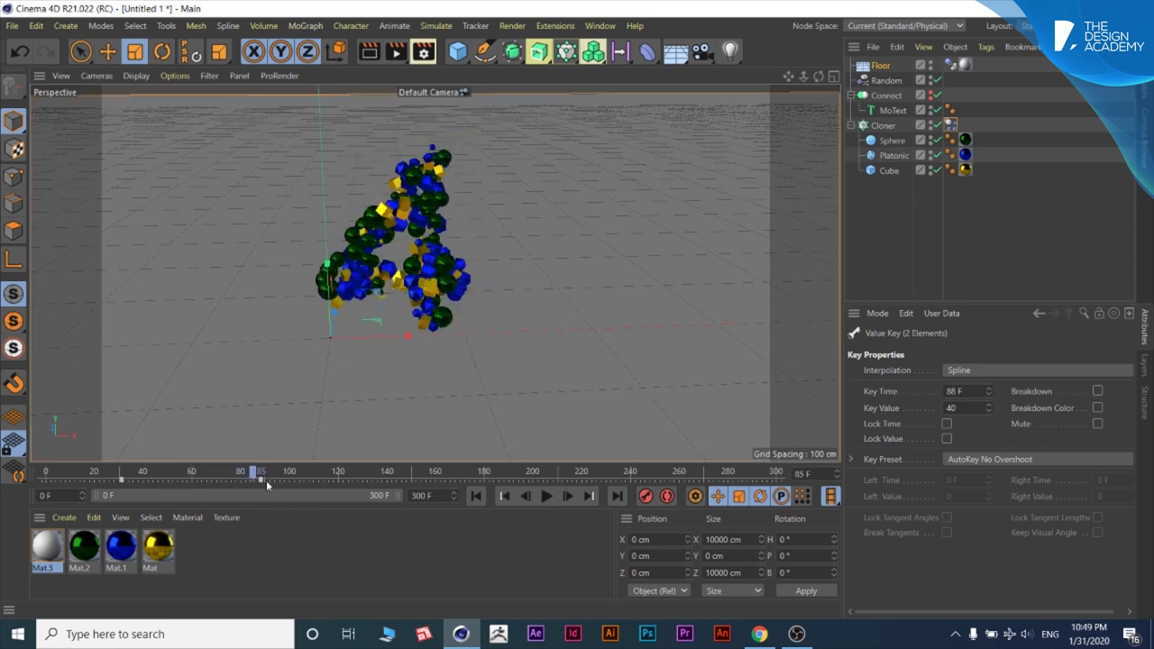
{"action": "left_click", "coordinate": [255, 471]}
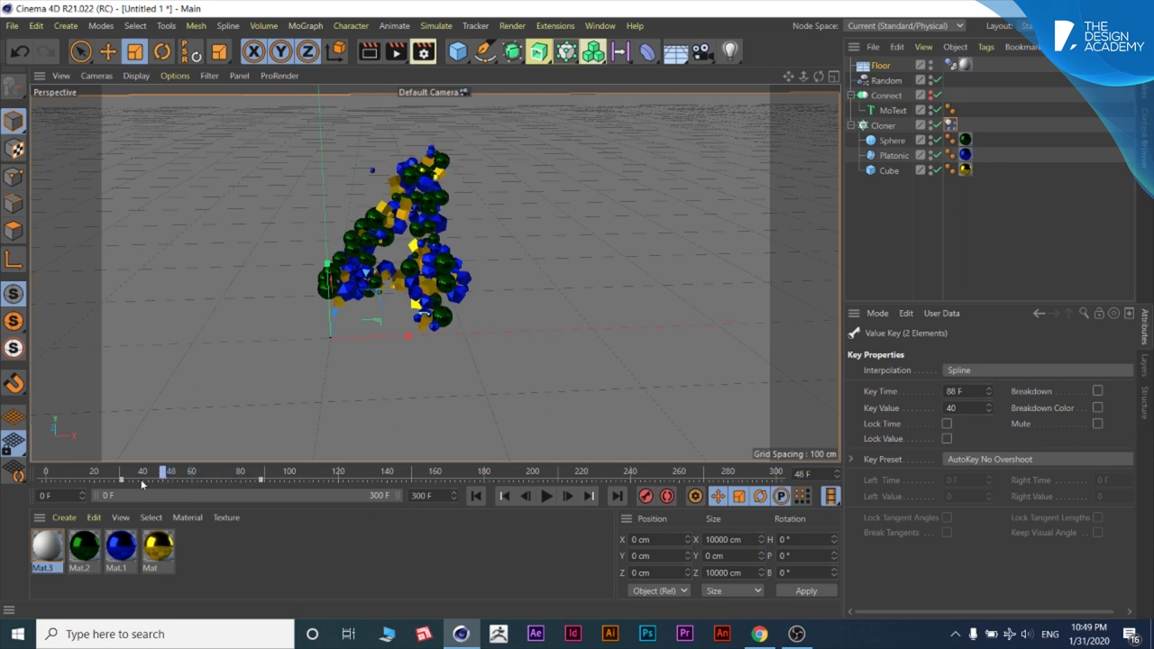
Step: Replay again, checking the 5 holds through frame 65 and becomes a 4 by frame 89
{"action": "key", "text": "F8"}
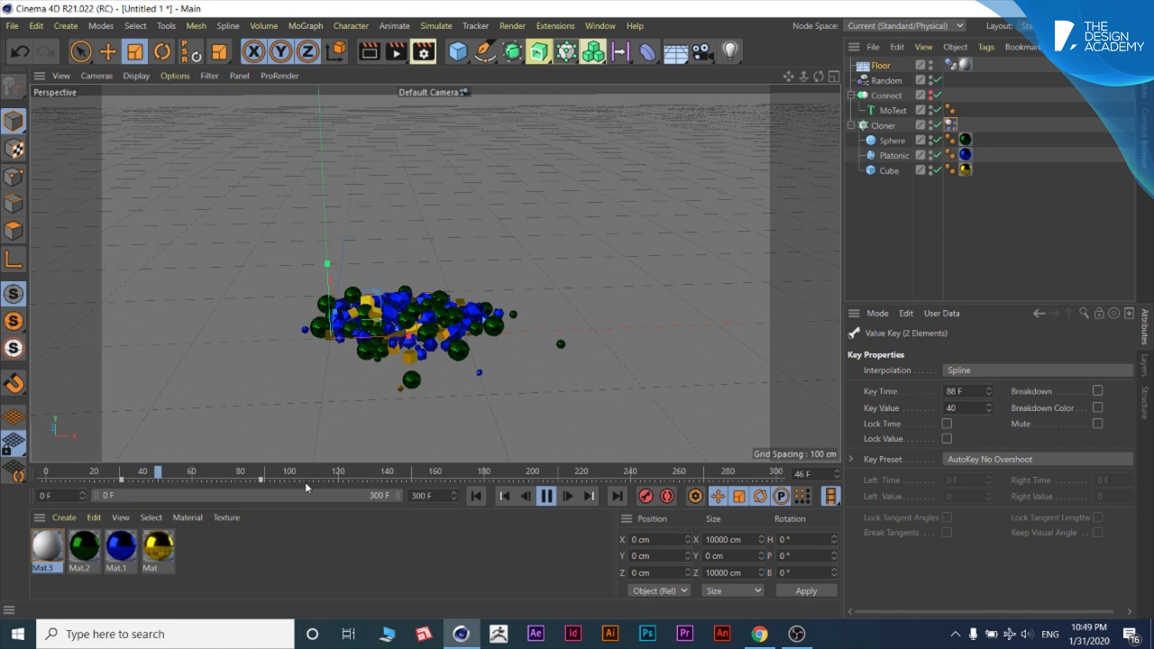
{"action": "left_click", "coordinate": [204, 476]}
{"action": "left_click_drag", "start_coordinate": [26, 473], "coordinate": [3, 479]}
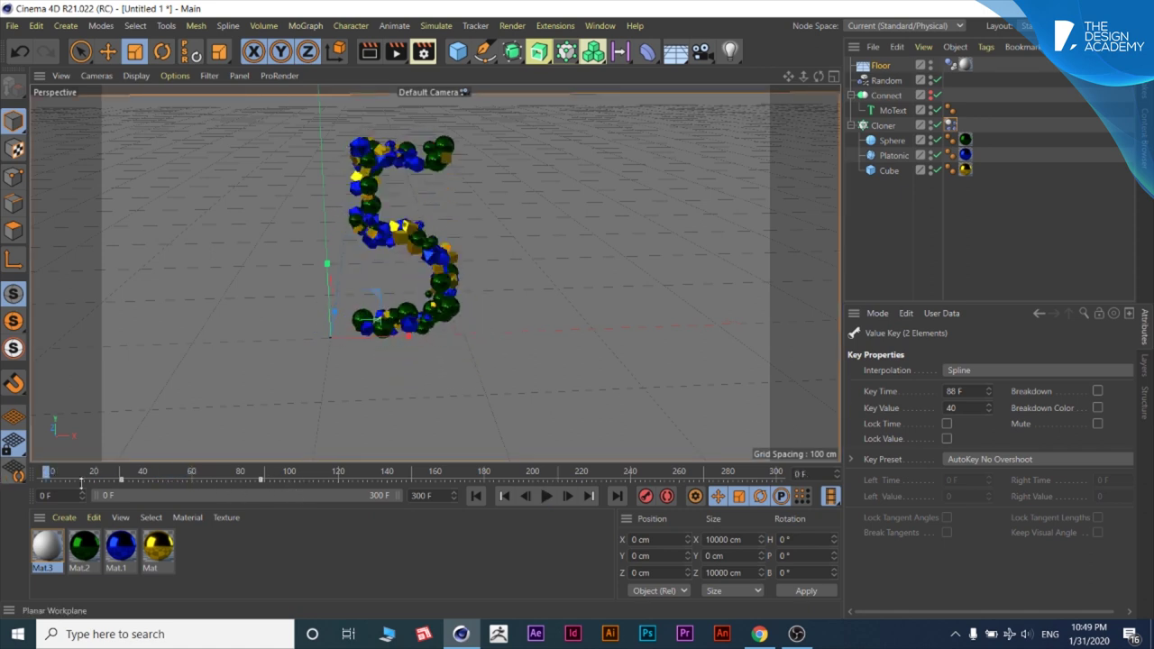
{"action": "left_click", "coordinate": [545, 498]}
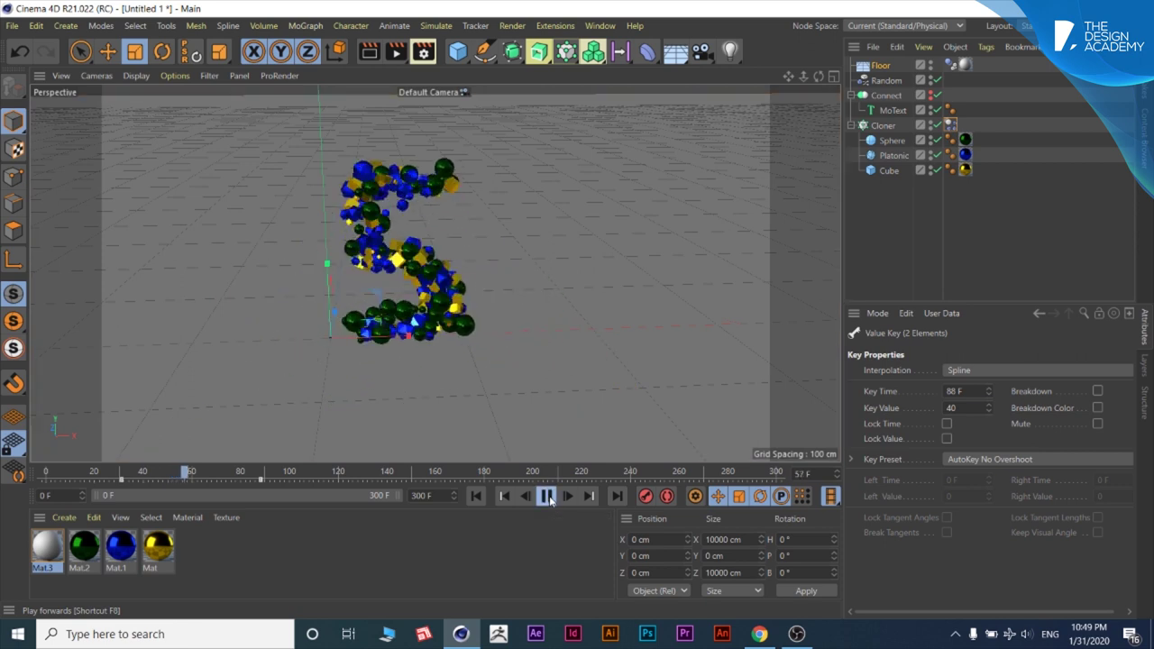
{"action": "left_click", "coordinate": [547, 496]}
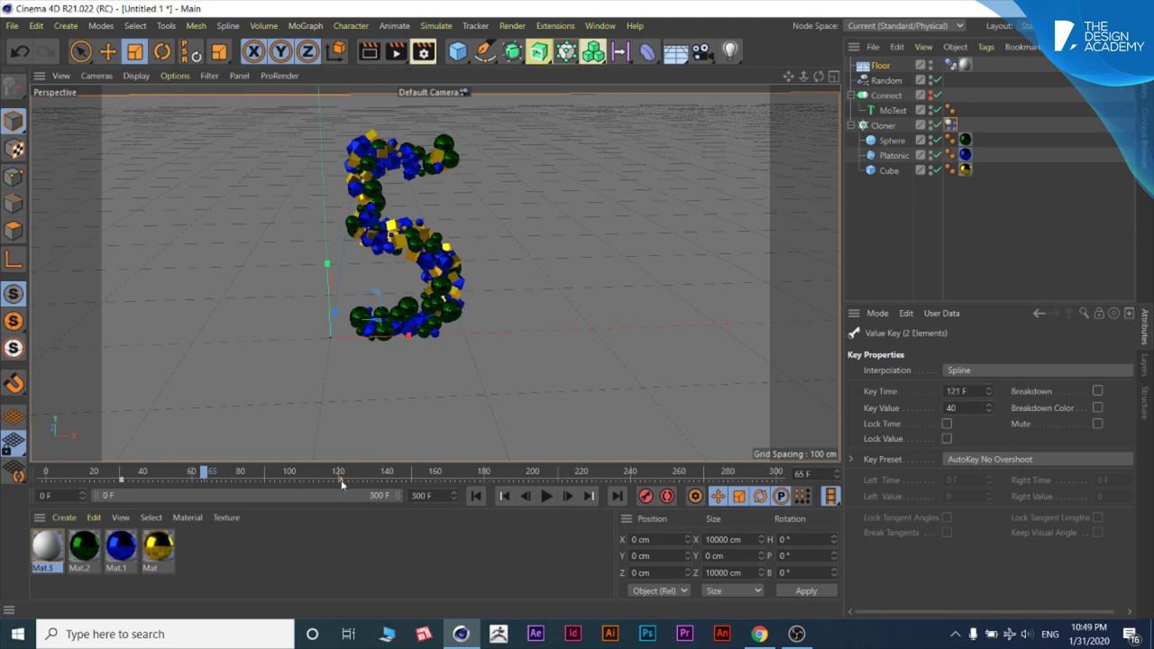
{"action": "left_click", "coordinate": [547, 497]}
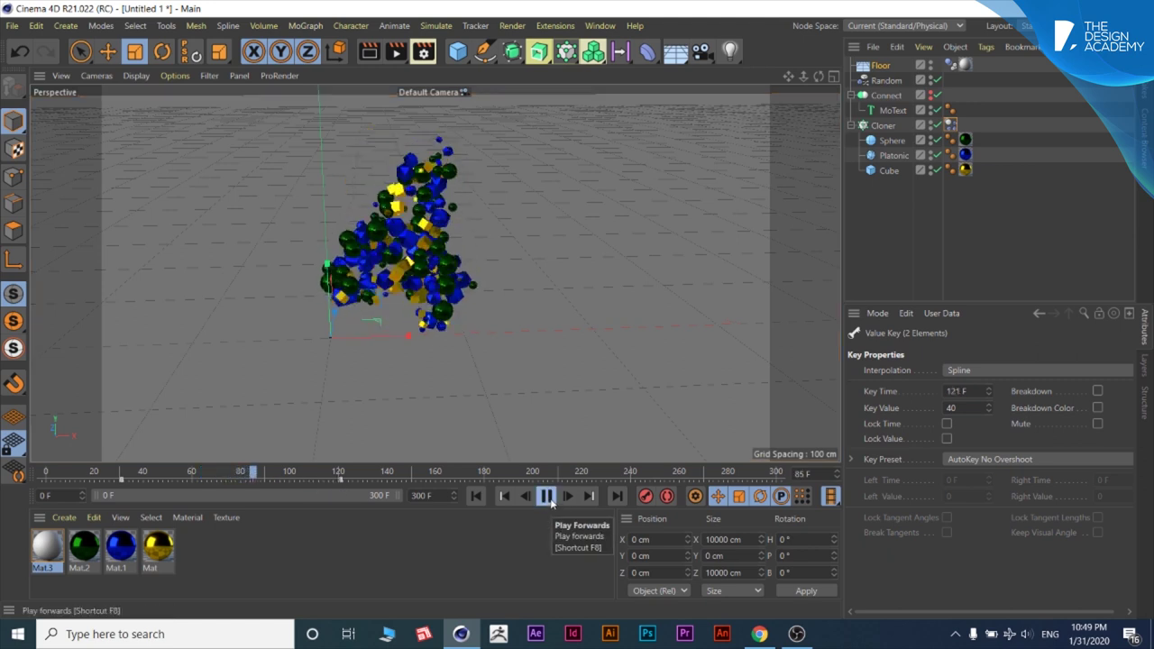
{"action": "left_click", "coordinate": [274, 477]}
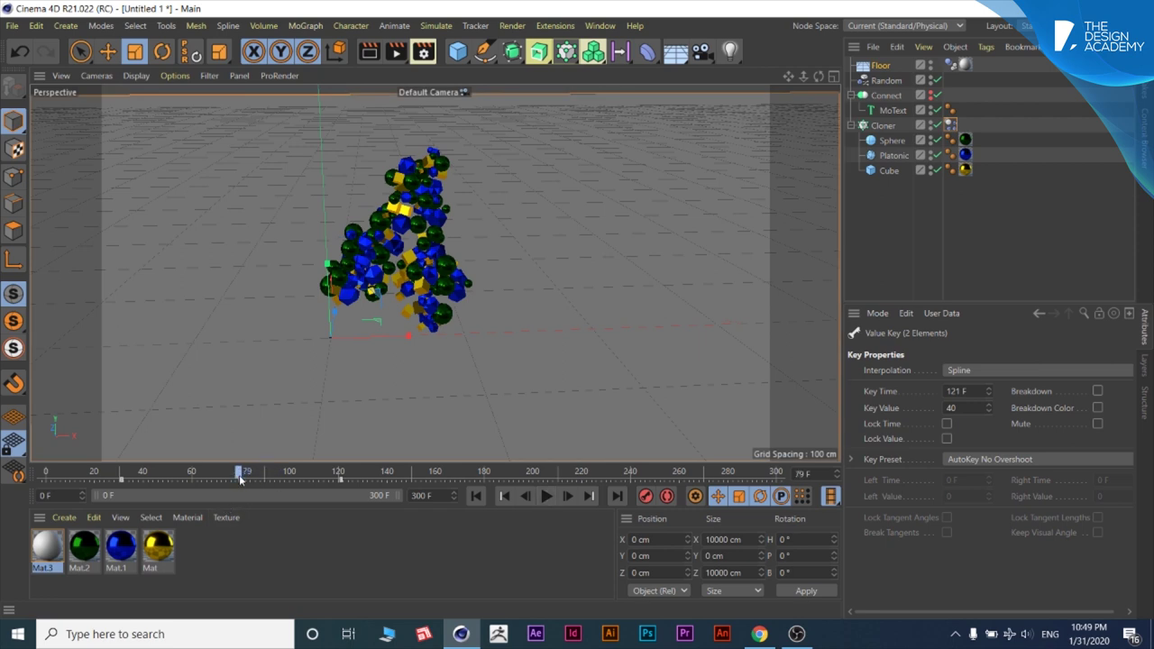
Step: At frame 79, key Follow Rotation at 0, then play and scrub to frame 145
{"action": "left_click", "coordinate": [950, 126]}
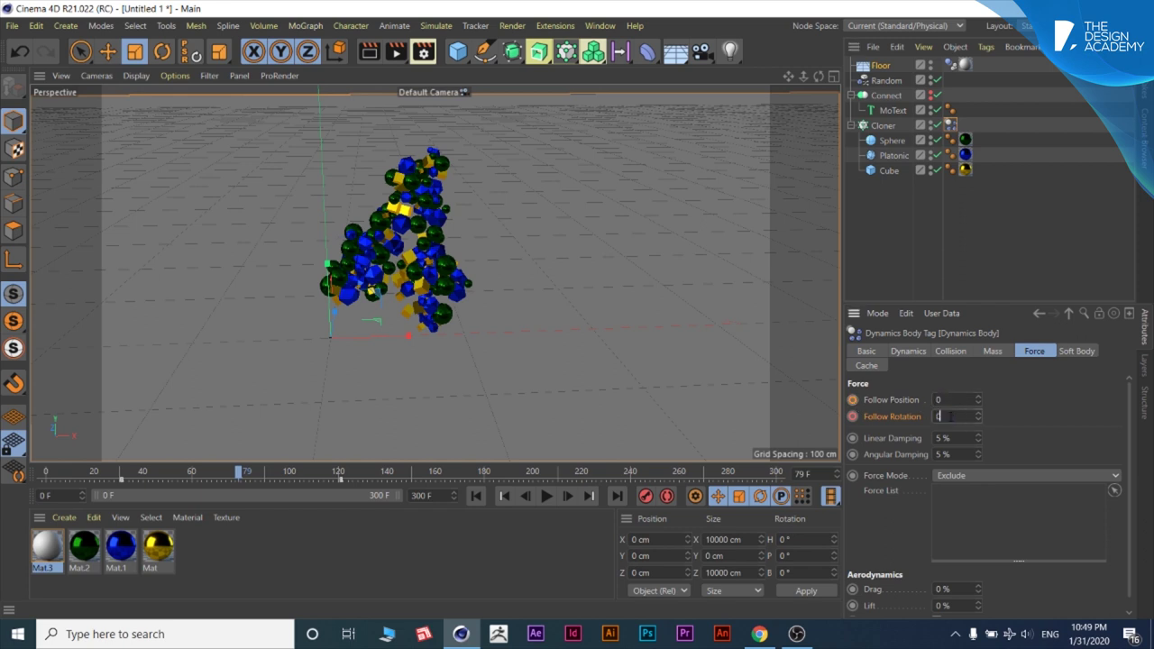
{"action": "left_click", "coordinate": [852, 416]}
{"action": "left_click", "coordinate": [544, 497]}
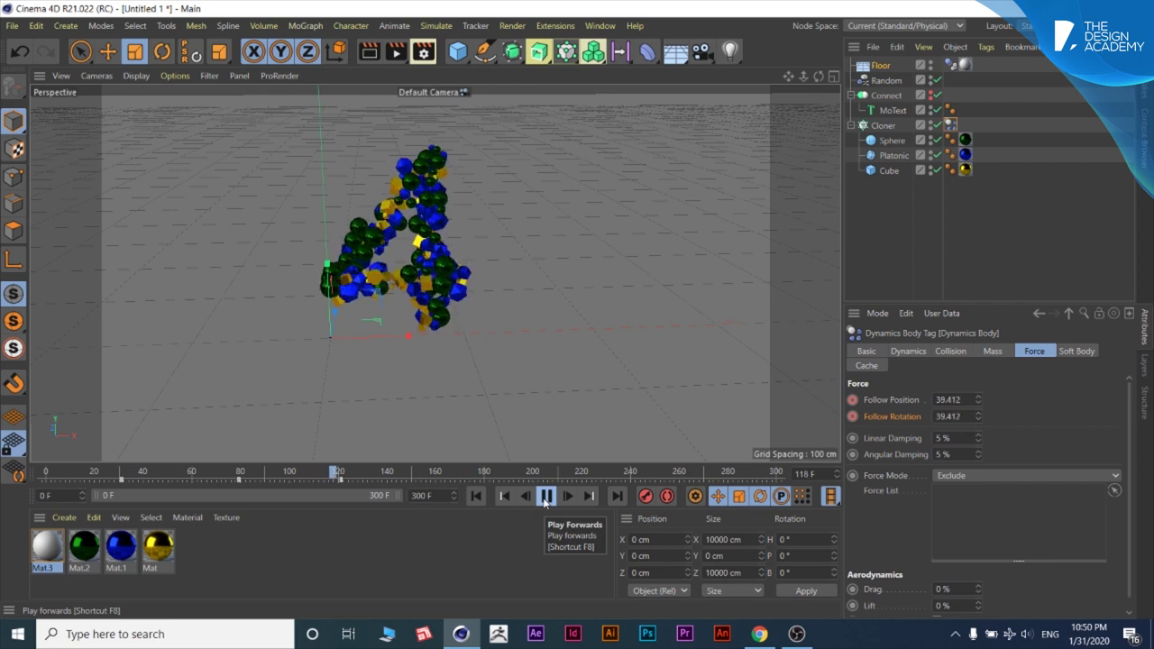
{"action": "left_click", "coordinate": [546, 498]}
{"action": "left_click_drag", "start_coordinate": [377, 475], "coordinate": [405, 477]}
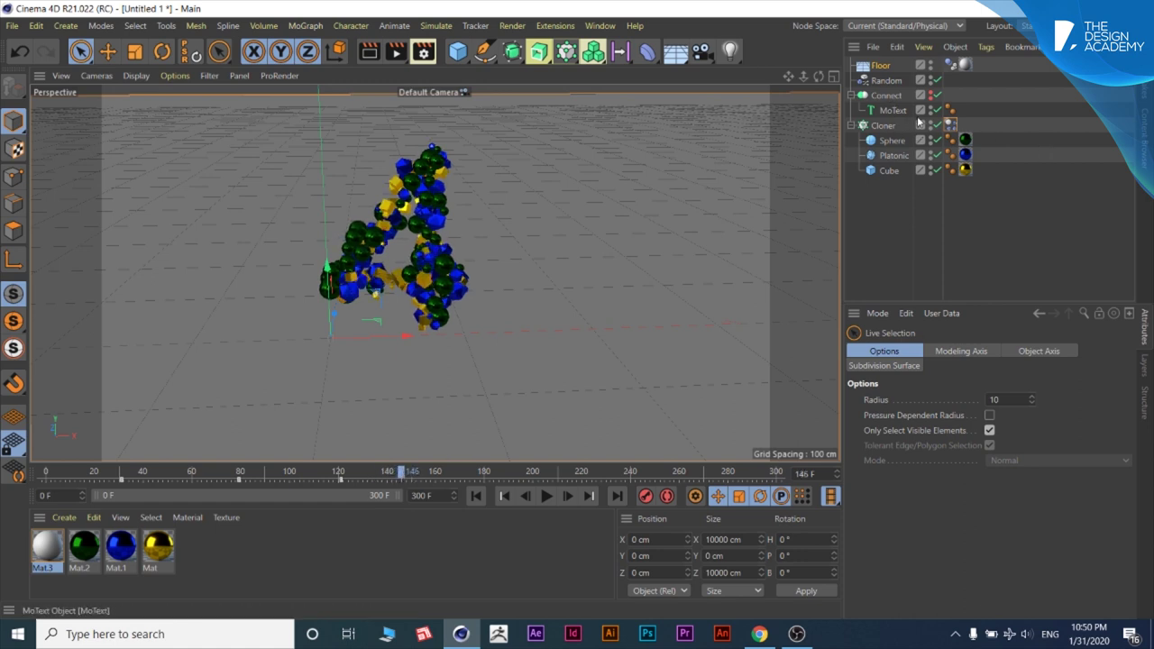
{"action": "left_click", "coordinate": [950, 124]}
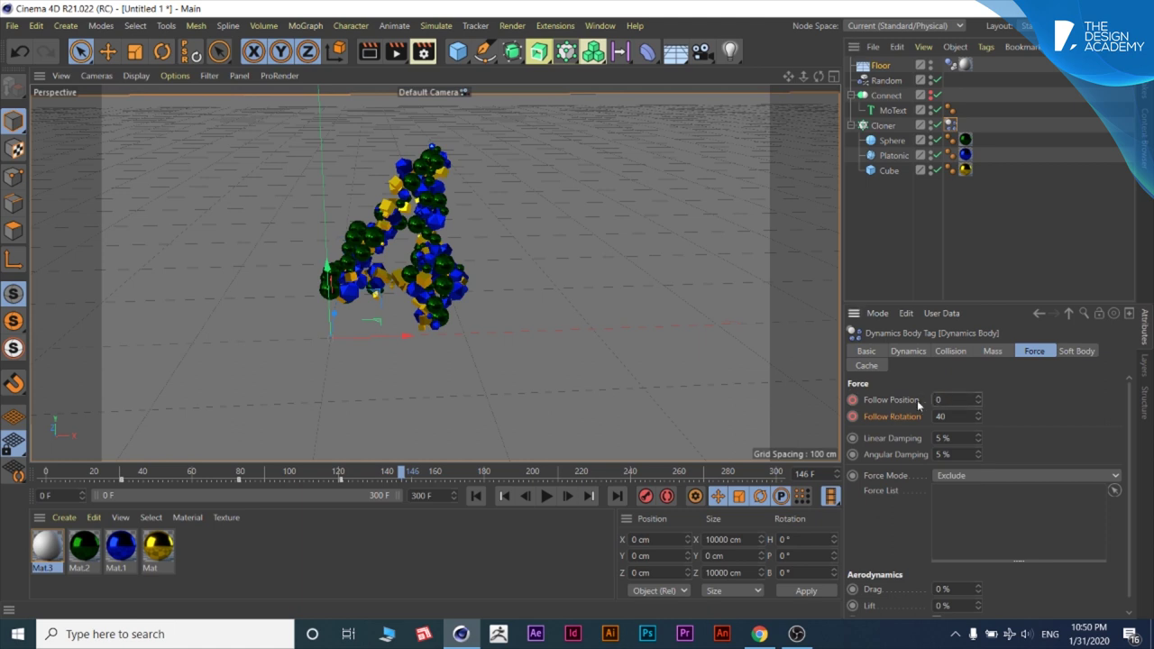
Step: Set Follow Position and Rotation to 0 at frame 146, then play to frame 175
{"action": "type", "text": "0"}
{"action": "key", "text": "Tab"}
{"action": "type", "text": "0"}
{"action": "key", "text": "Return"}
{"action": "left_click", "coordinate": [543, 499]}
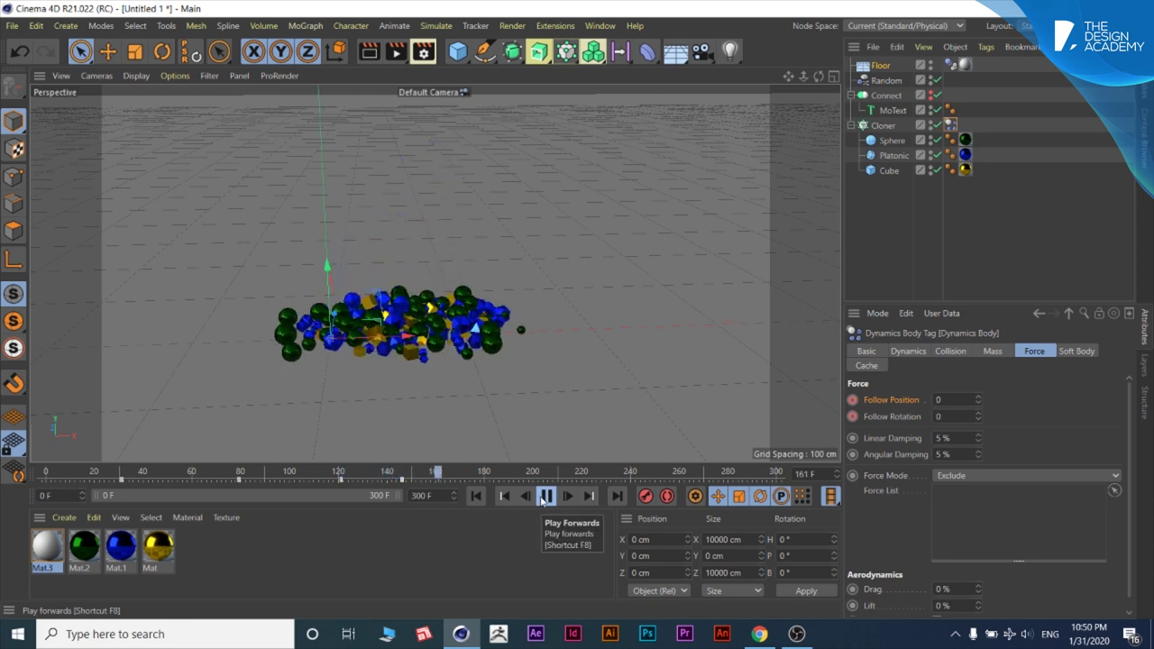
{"action": "left_click", "coordinate": [546, 497]}
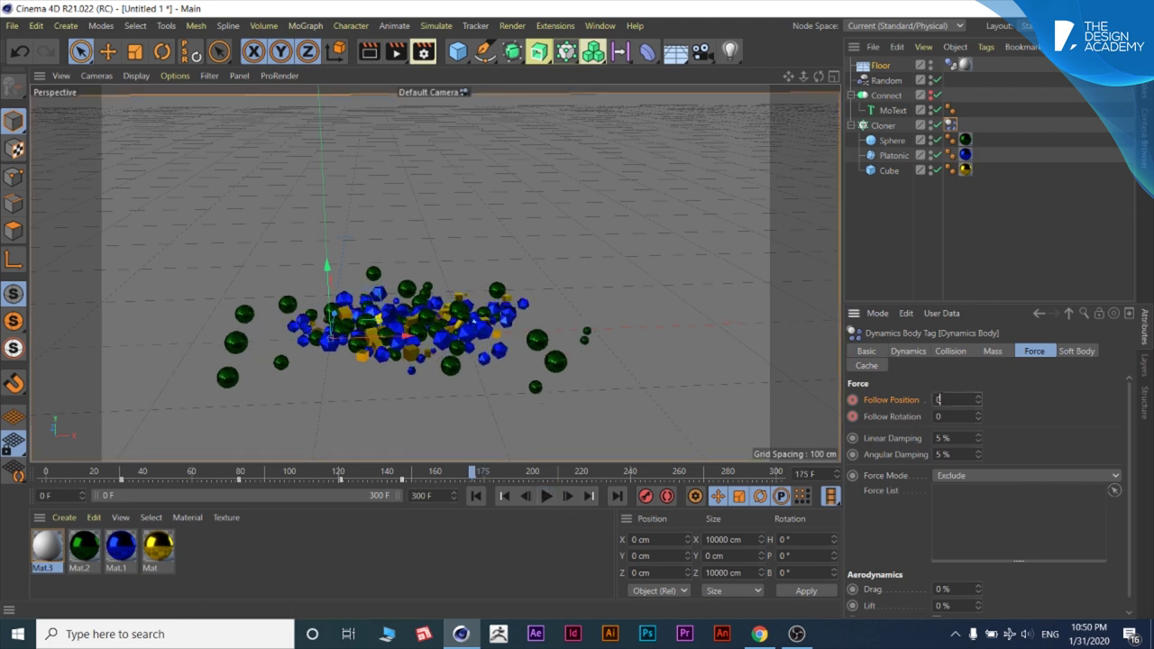
Step: Key Follow Position and Rotation at 40 on frame 175, then replay from frame 138 to watch the 3 form
{"action": "type", "text": "40"}
{"action": "key", "text": "Tab"}
{"action": "left_click", "coordinate": [852, 418]}
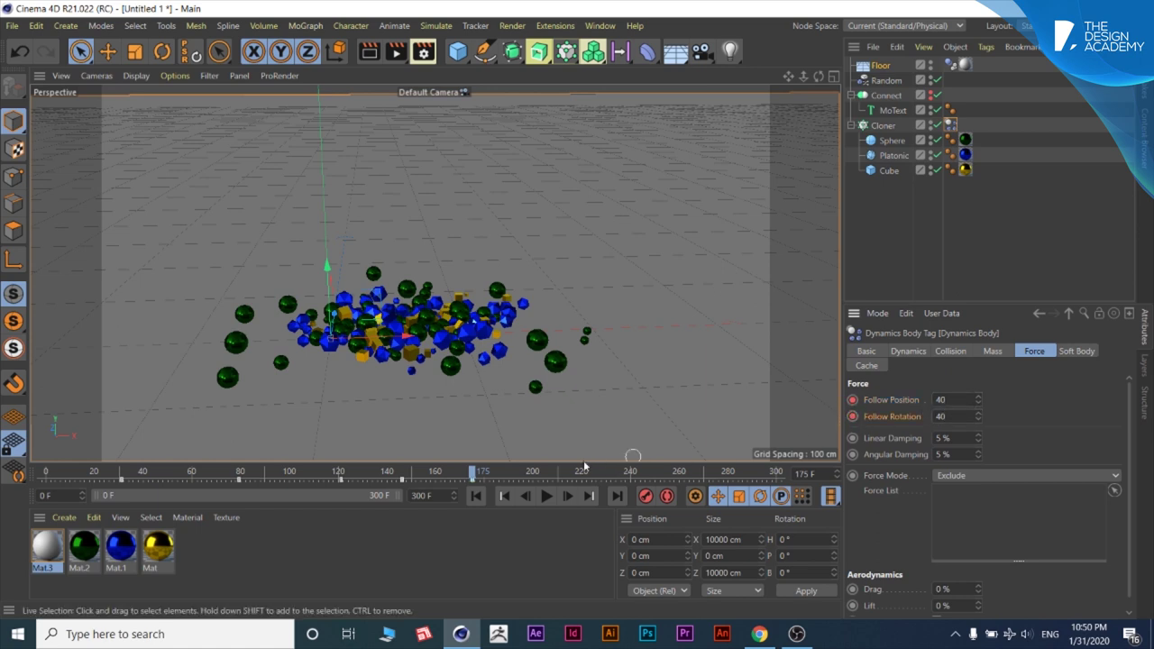
{"action": "left_click_drag", "start_coordinate": [409, 475], "coordinate": [385, 480]}
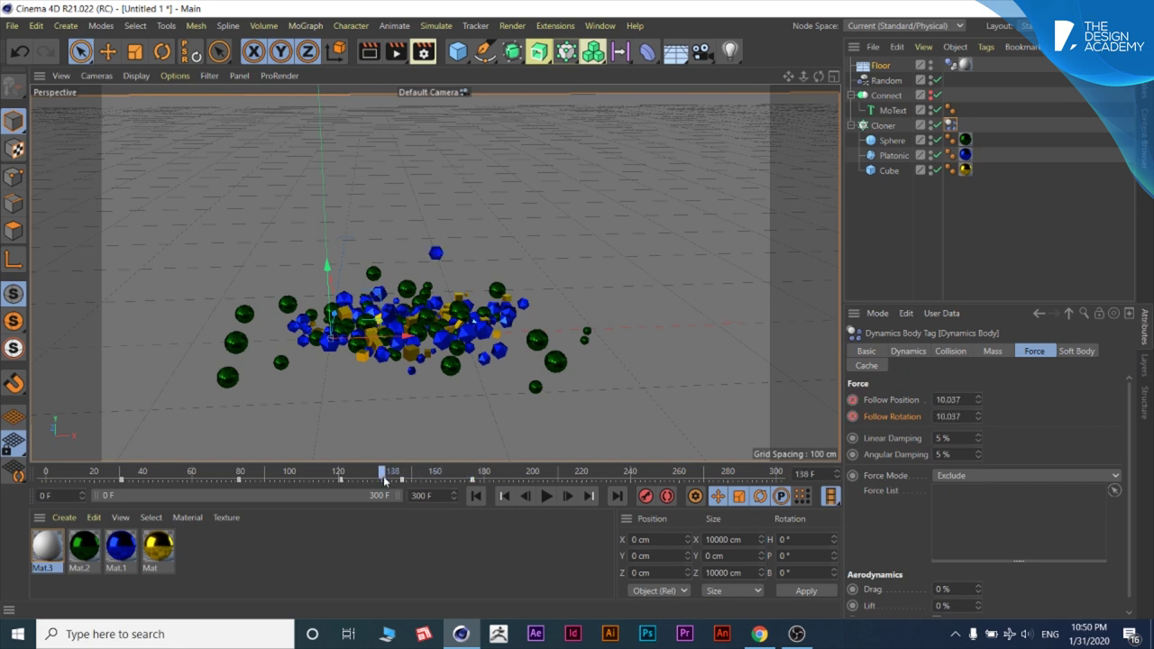
{"action": "left_click", "coordinate": [545, 496]}
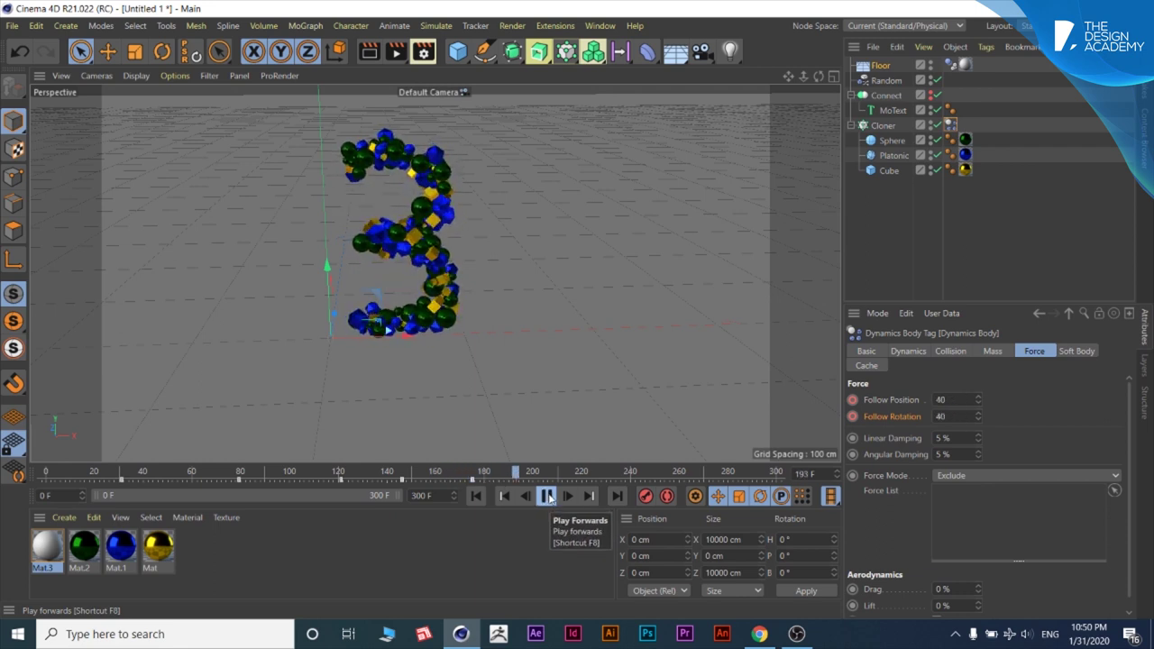
Step: At frame 200, set the follow strength to 0 and keyframe it
{"action": "left_click", "coordinate": [547, 497]}
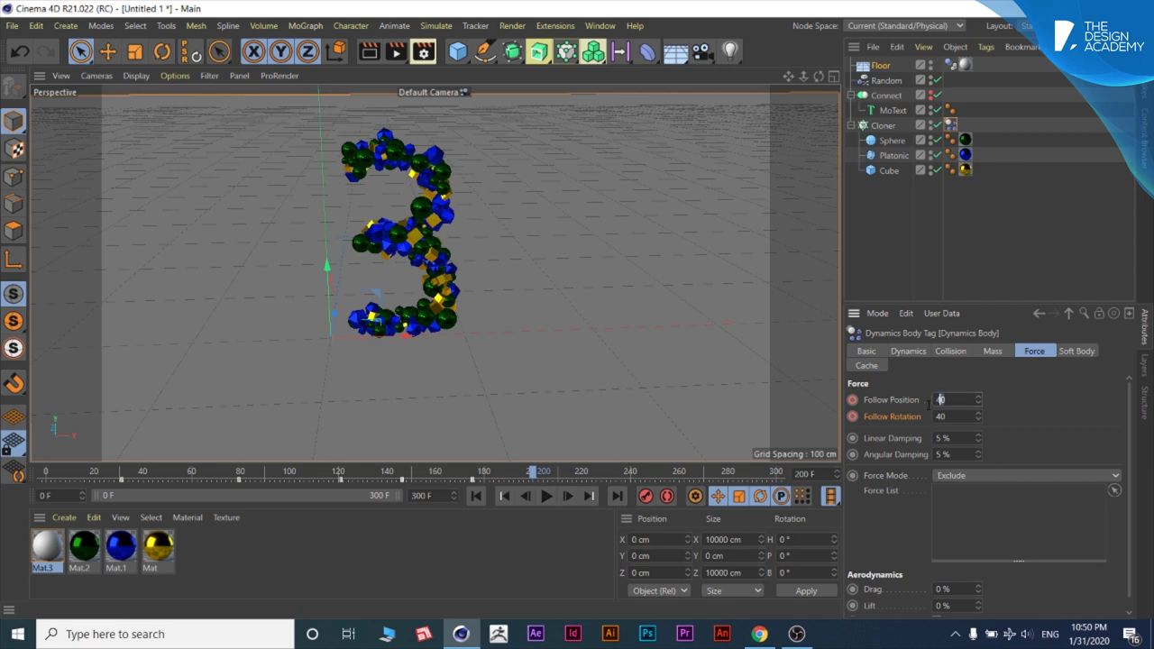
{"action": "type", "text": "0"}
{"action": "key", "text": "Return"}
{"action": "left_click", "coordinate": [852, 418]}
Step: Replay from frame 182 and add another follow-strength key at frame 227
{"action": "left_click_drag", "start_coordinate": [533, 475], "coordinate": [470, 476]}
{"action": "left_click", "coordinate": [547, 496]}
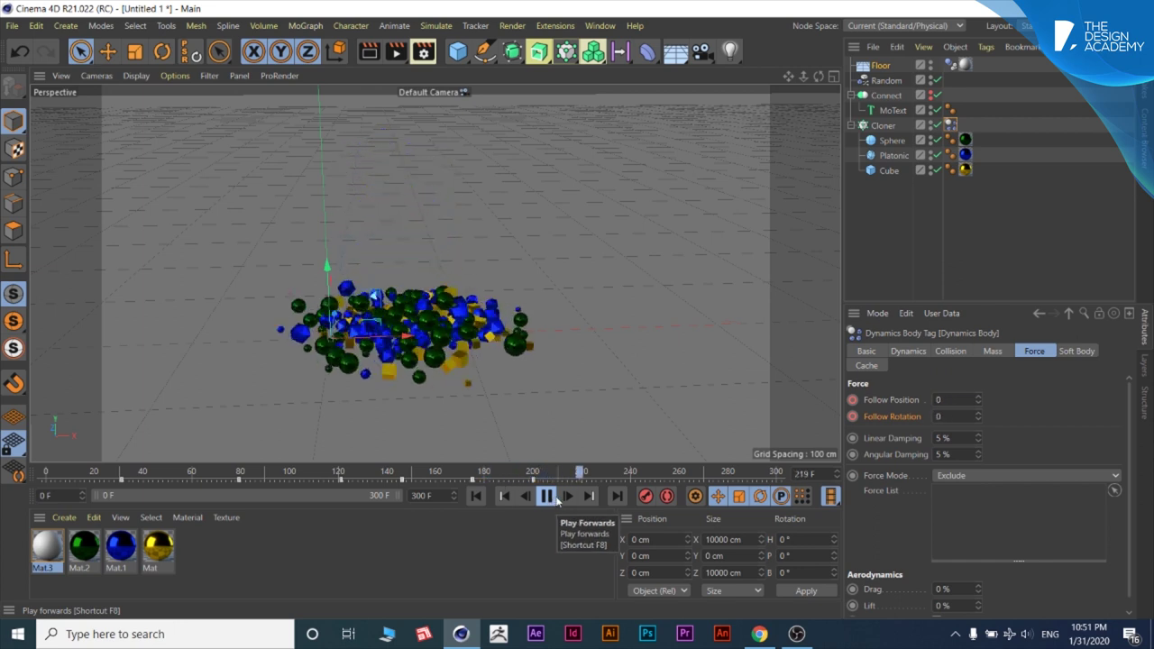
{"action": "left_click", "coordinate": [555, 499]}
{"action": "type", "text": "40"}
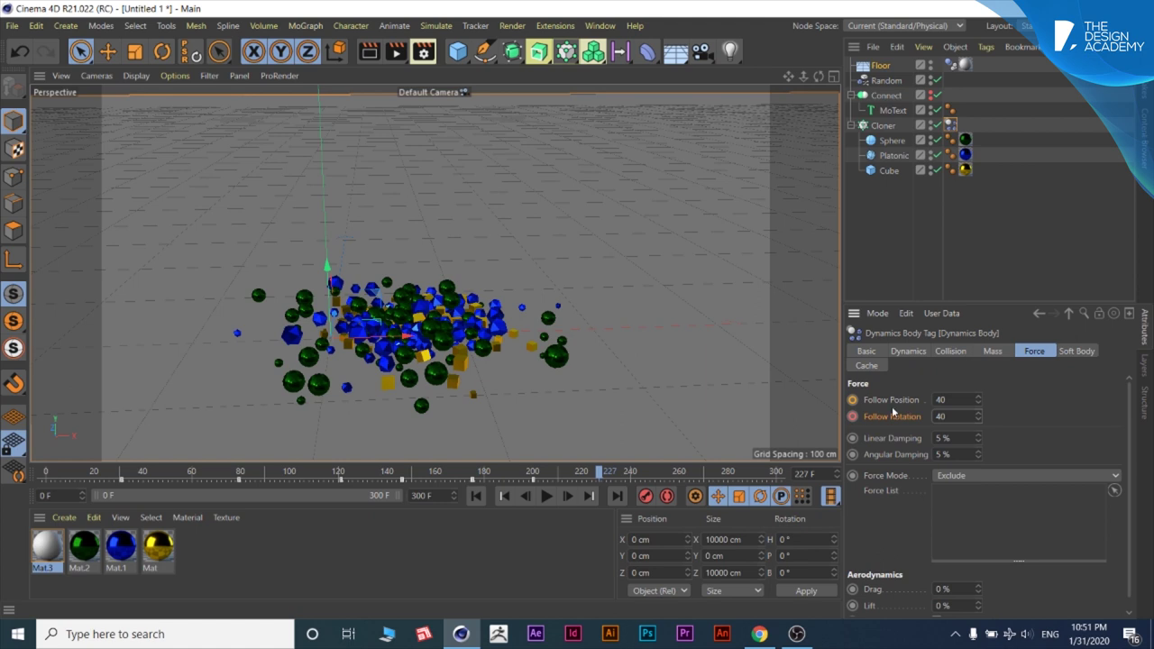
{"action": "left_click", "coordinate": [852, 417]}
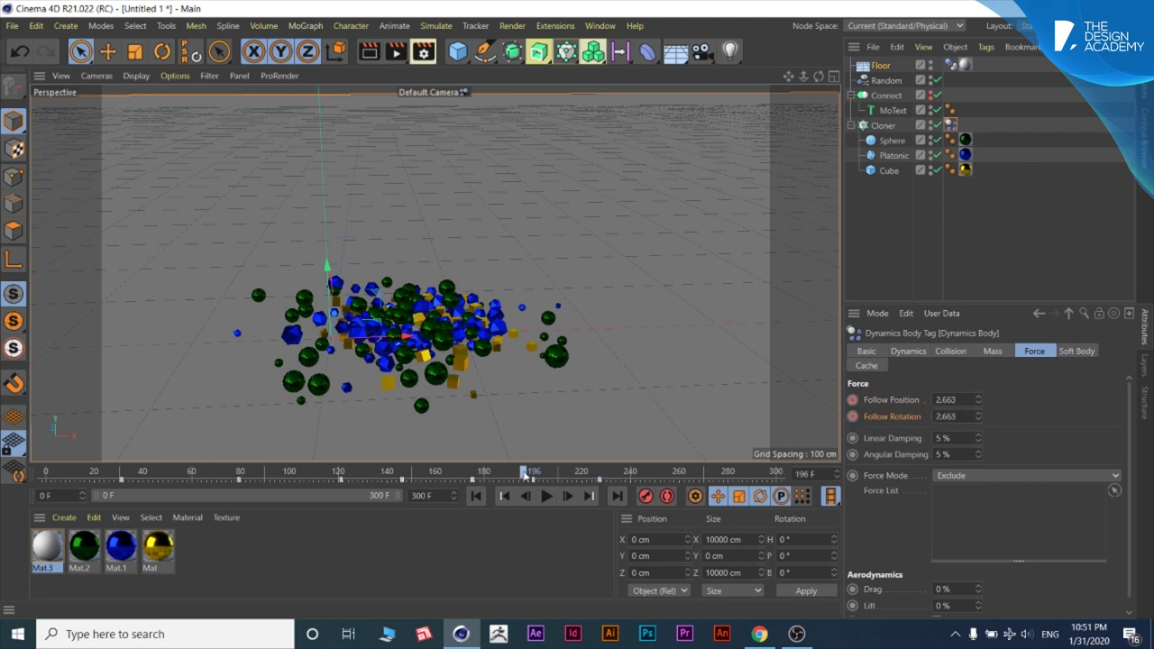
Step: Play past frame 245 until the clones scatter, then set the follow strength back to 40
{"action": "left_click", "coordinate": [547, 496]}
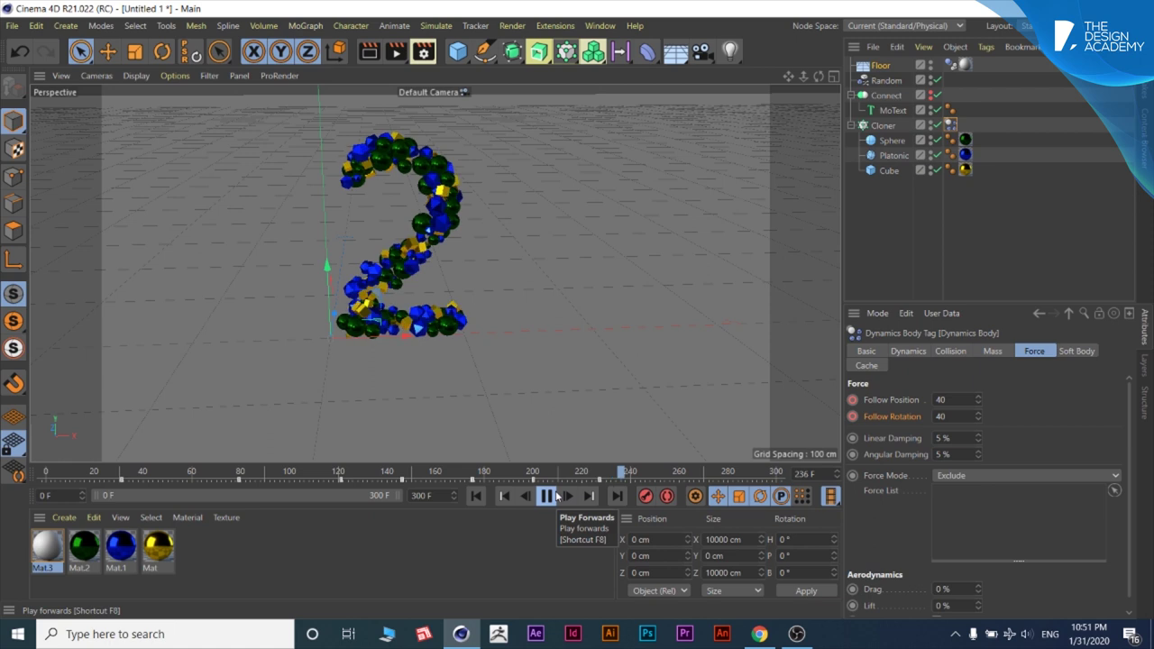
{"action": "left_click", "coordinate": [549, 497]}
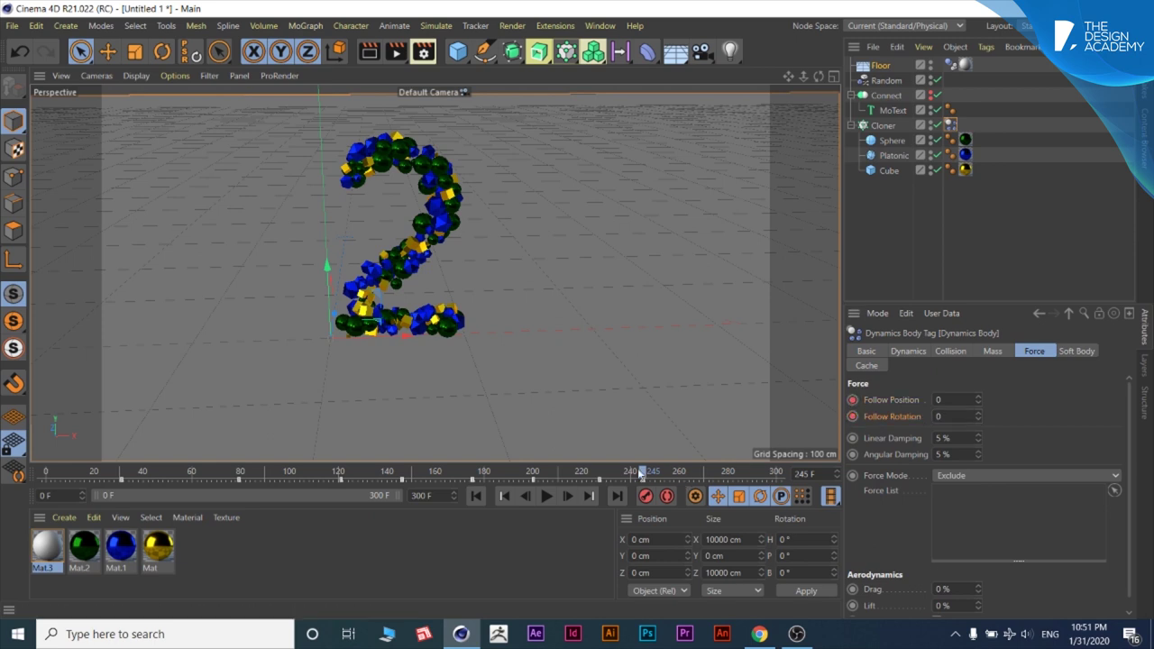
{"action": "left_click", "coordinate": [546, 496]}
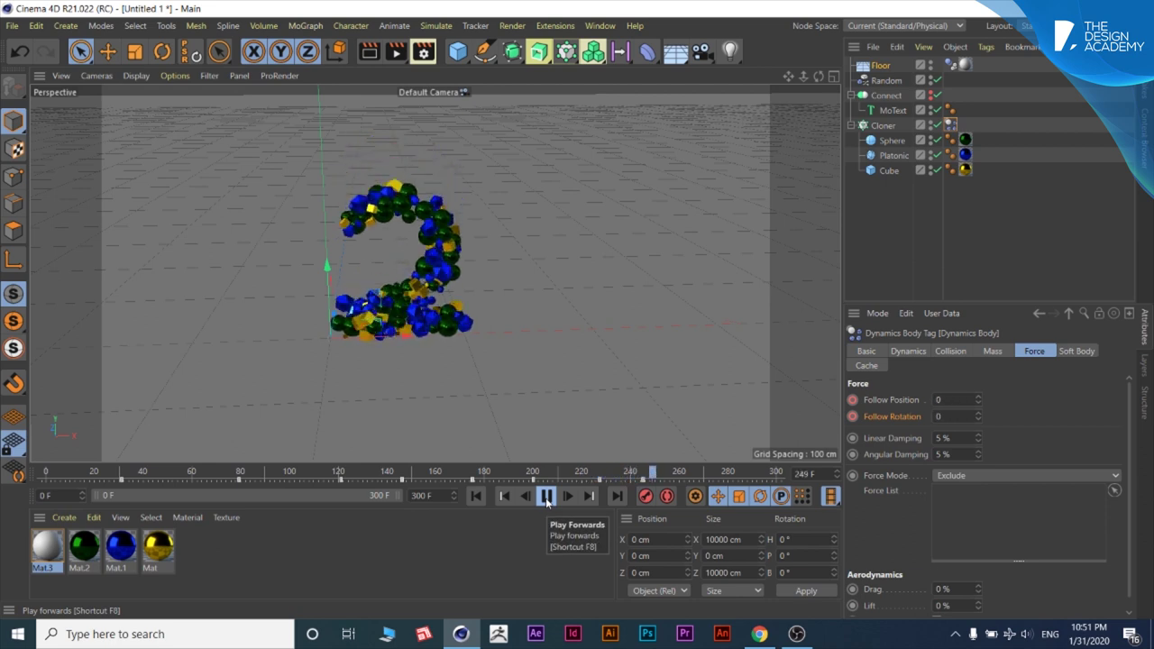
{"action": "left_click", "coordinate": [545, 498]}
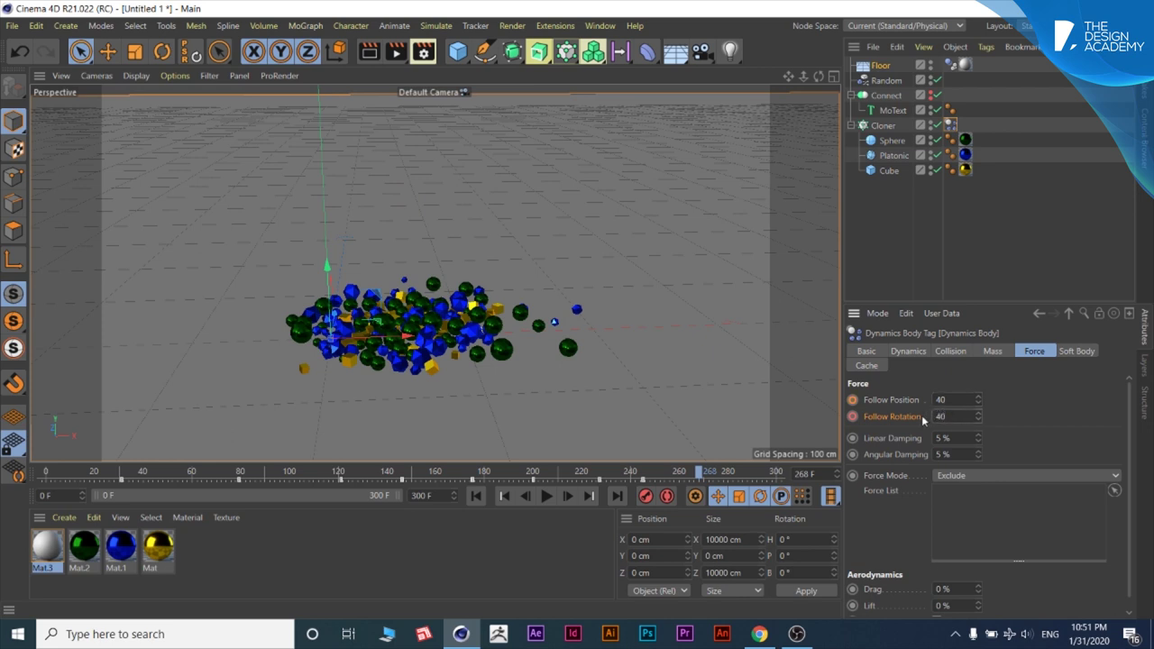
{"action": "type", "text": "40"}
{"action": "key", "text": "Return"}
Step: Replay from frame 267 until the 2 forms, then select the follow key near frame 250
{"action": "left_click", "coordinate": [695, 471]}
{"action": "left_click", "coordinate": [546, 495]}
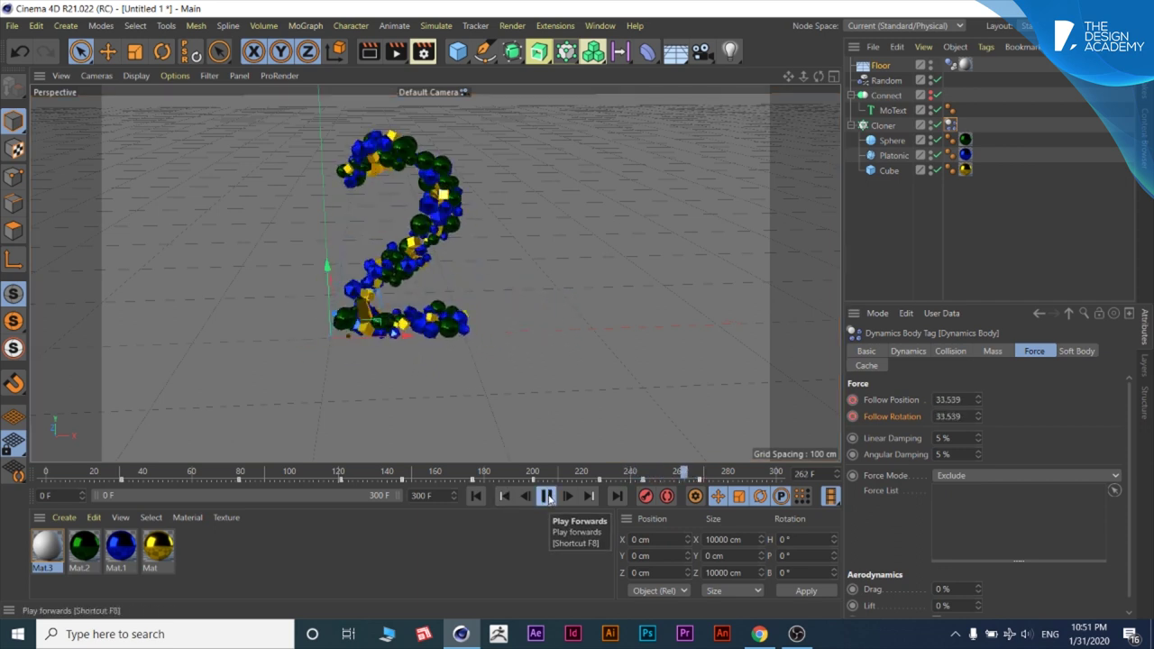
{"action": "left_click", "coordinate": [547, 498]}
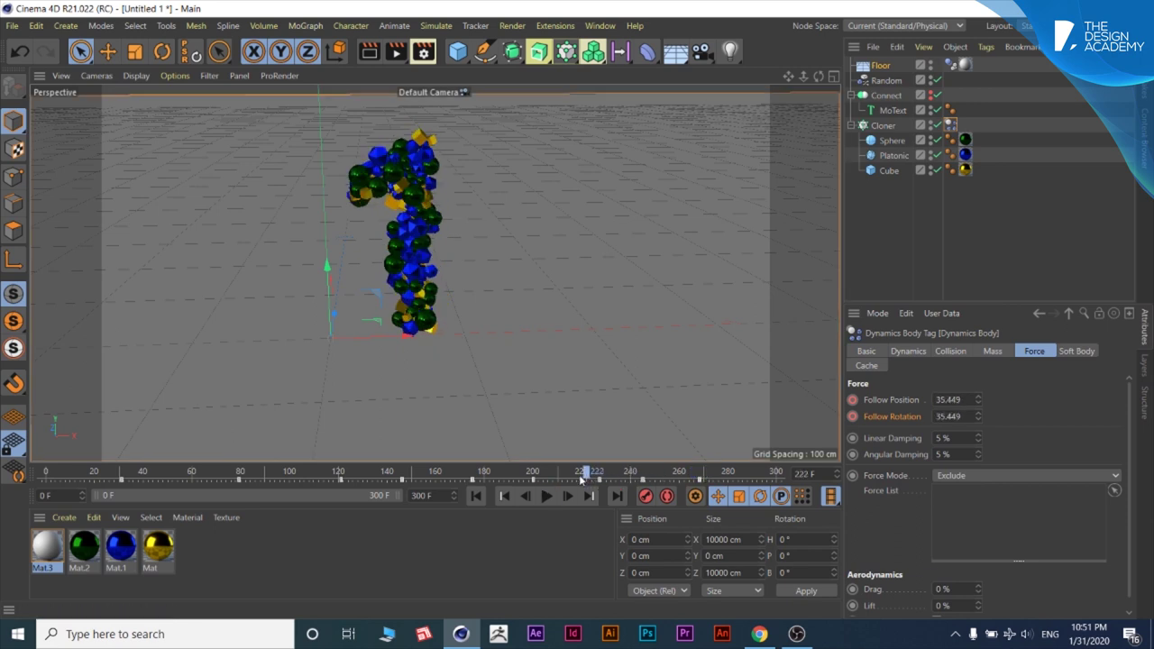
{"action": "left_click", "coordinate": [546, 496]}
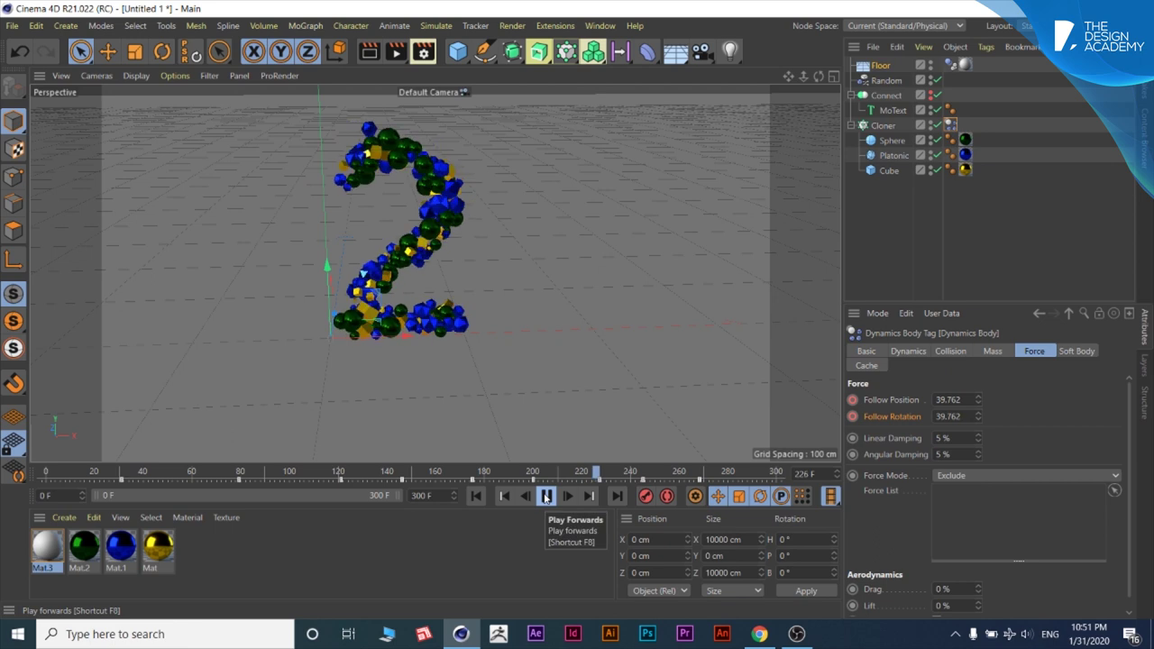
{"action": "left_click", "coordinate": [546, 495]}
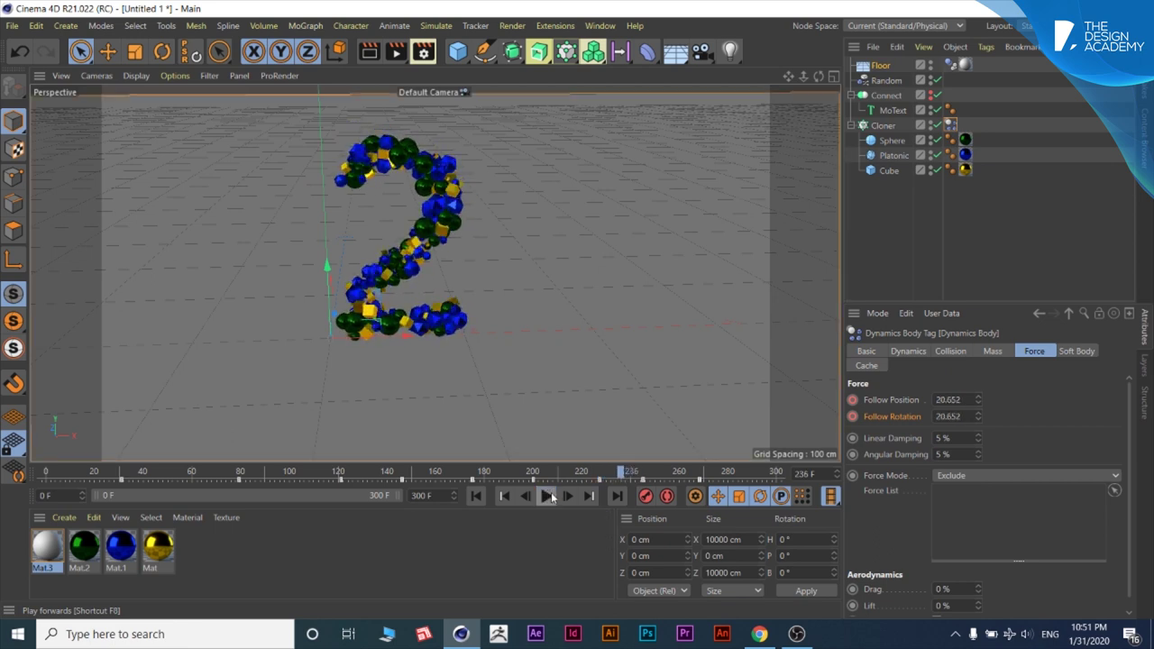
{"action": "left_click", "coordinate": [655, 480]}
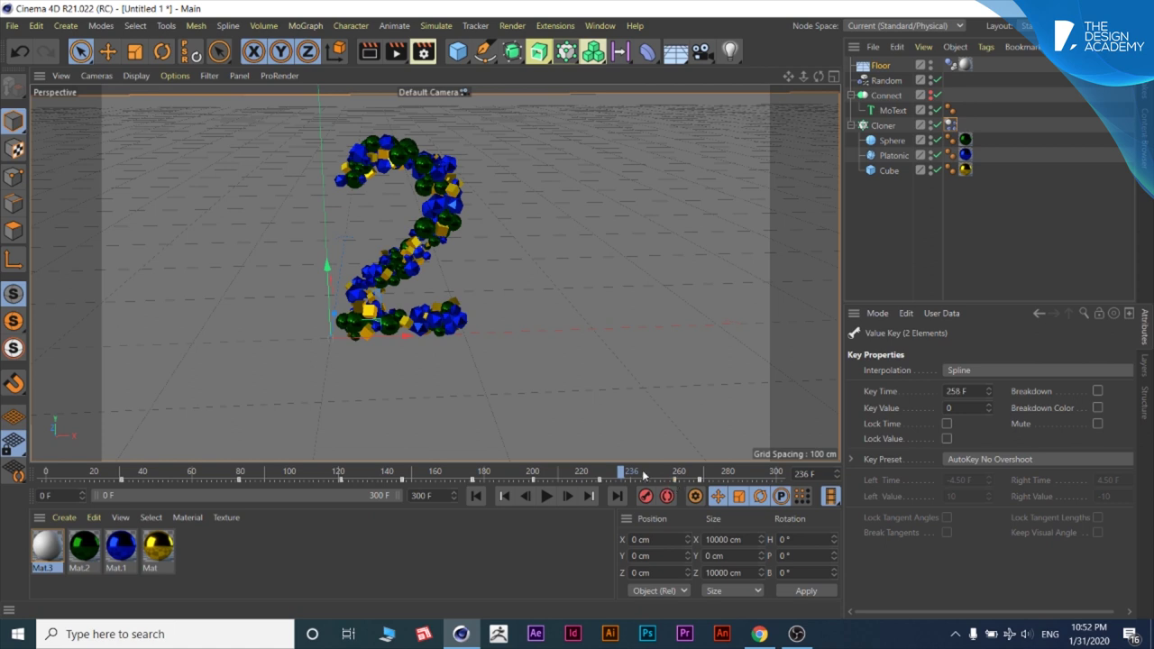
Step: Play from frame 265 to 289 to watch the clones break apart and regather
{"action": "left_click", "coordinate": [547, 496]}
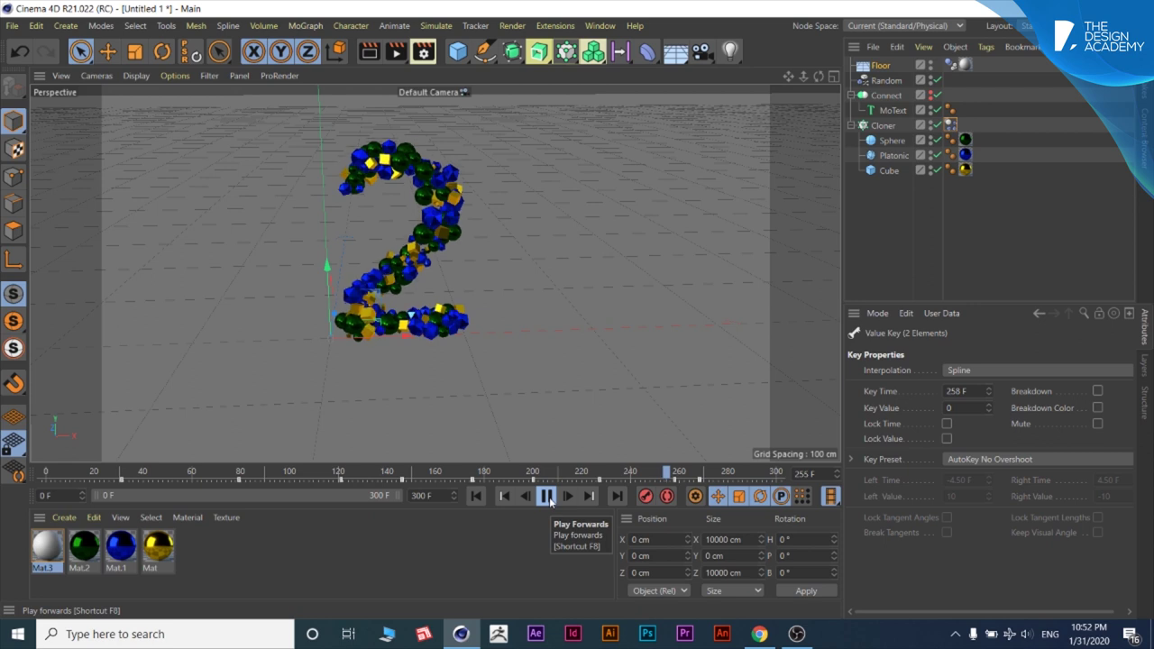
{"action": "left_click", "coordinate": [547, 496]}
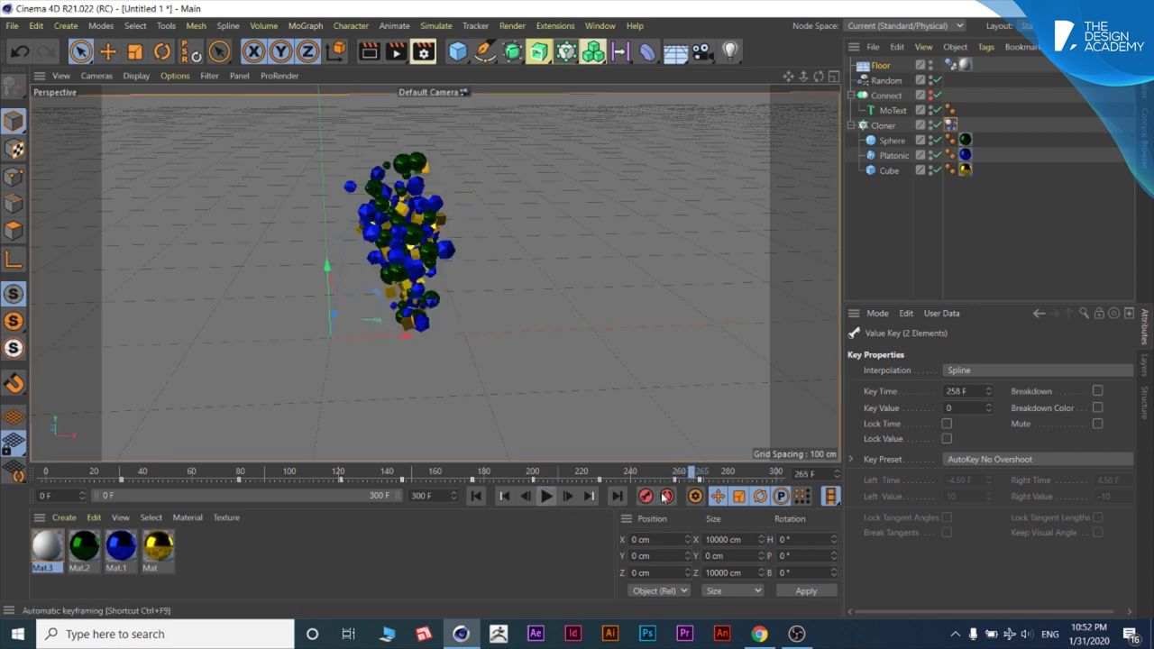
{"action": "left_click", "coordinate": [548, 496]}
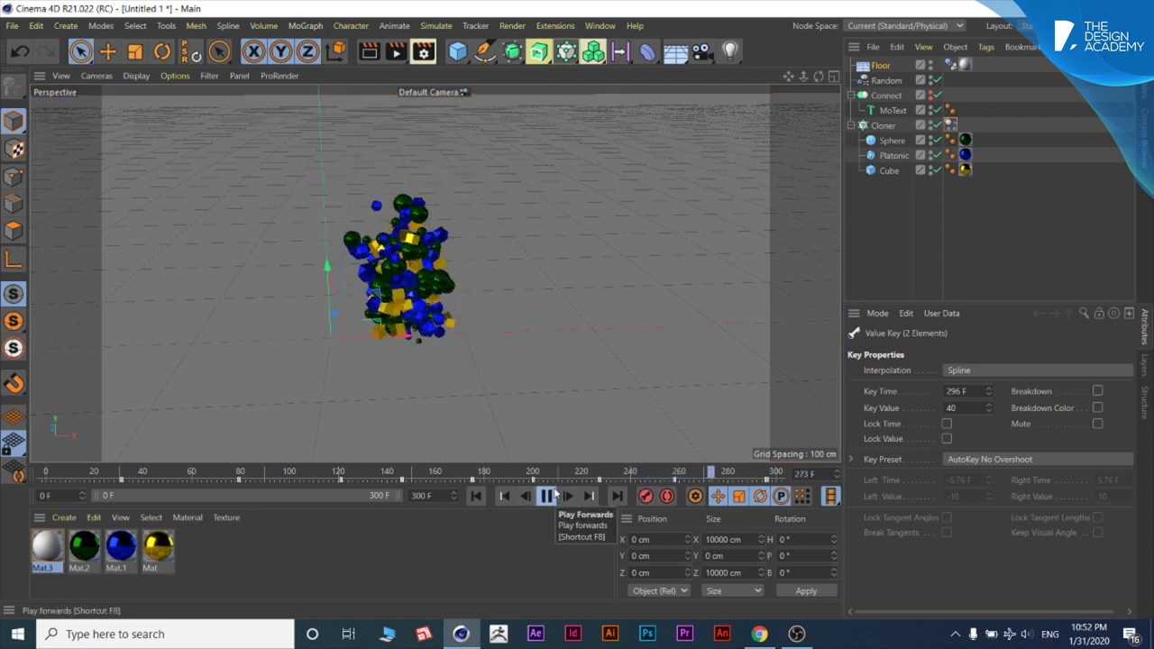
{"action": "left_click", "coordinate": [555, 494]}
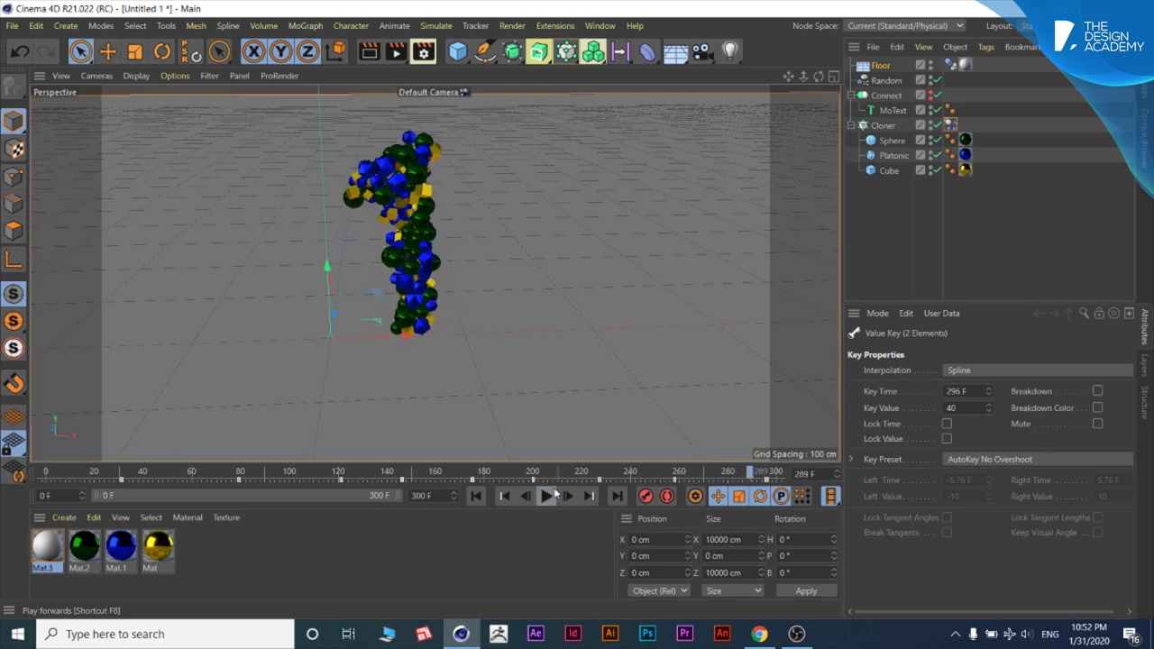
Step: Delete the two unwanted follow-strength keys from the timeline
{"action": "right_click", "coordinate": [675, 484]}
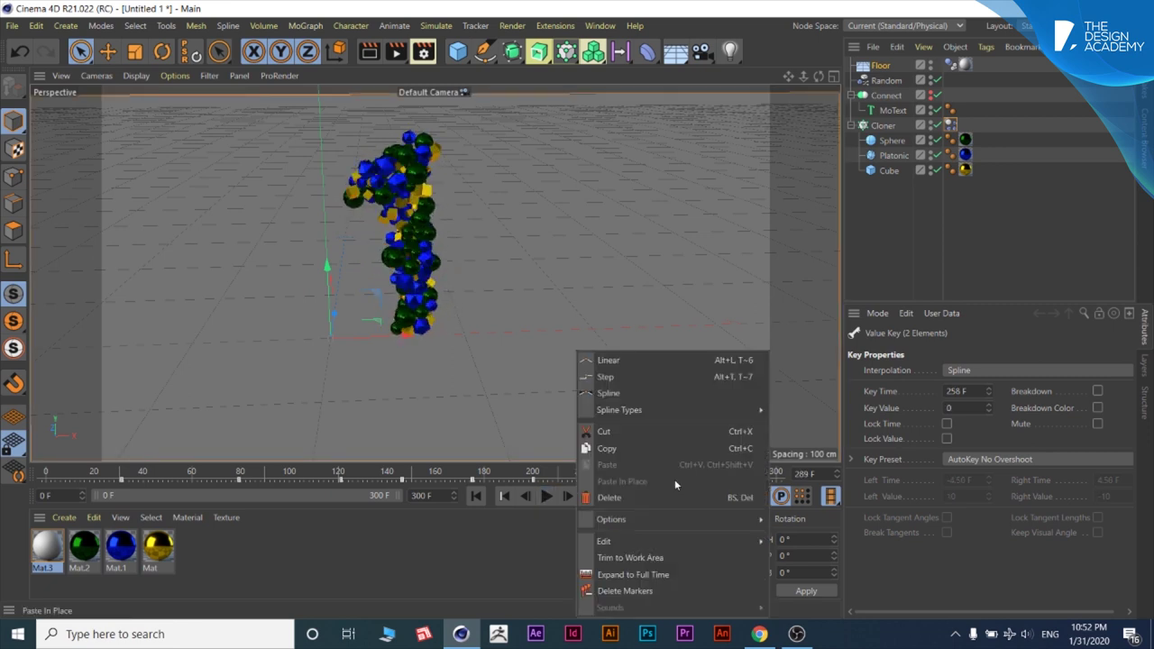
{"action": "left_click", "coordinate": [617, 498]}
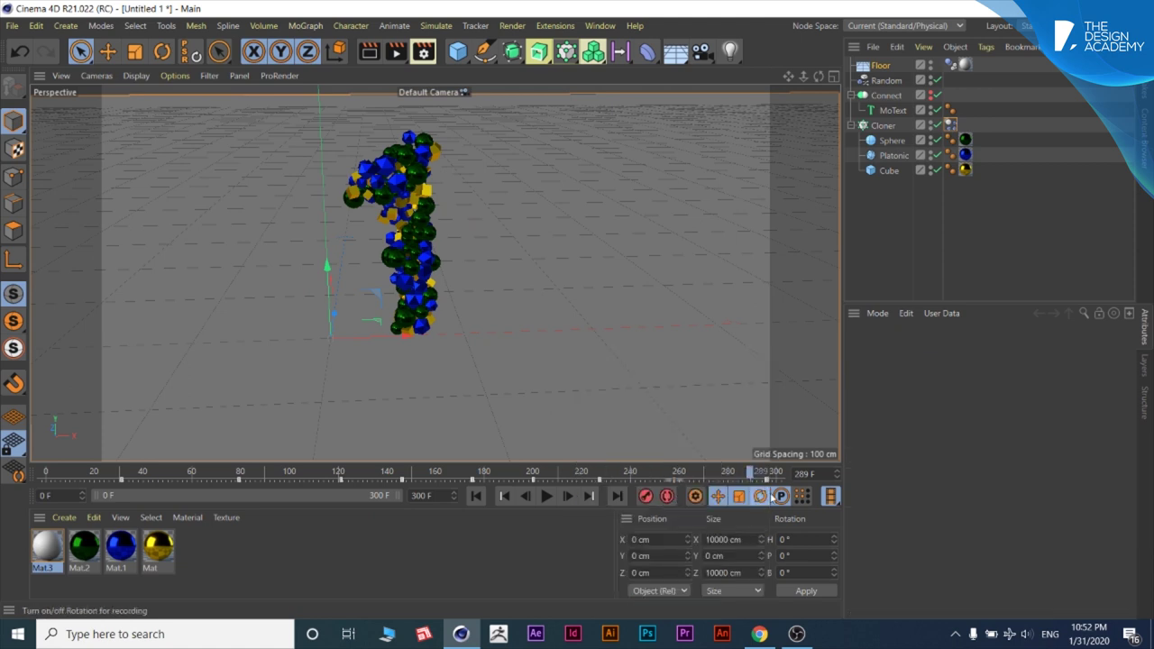
{"action": "right_click", "coordinate": [766, 481]}
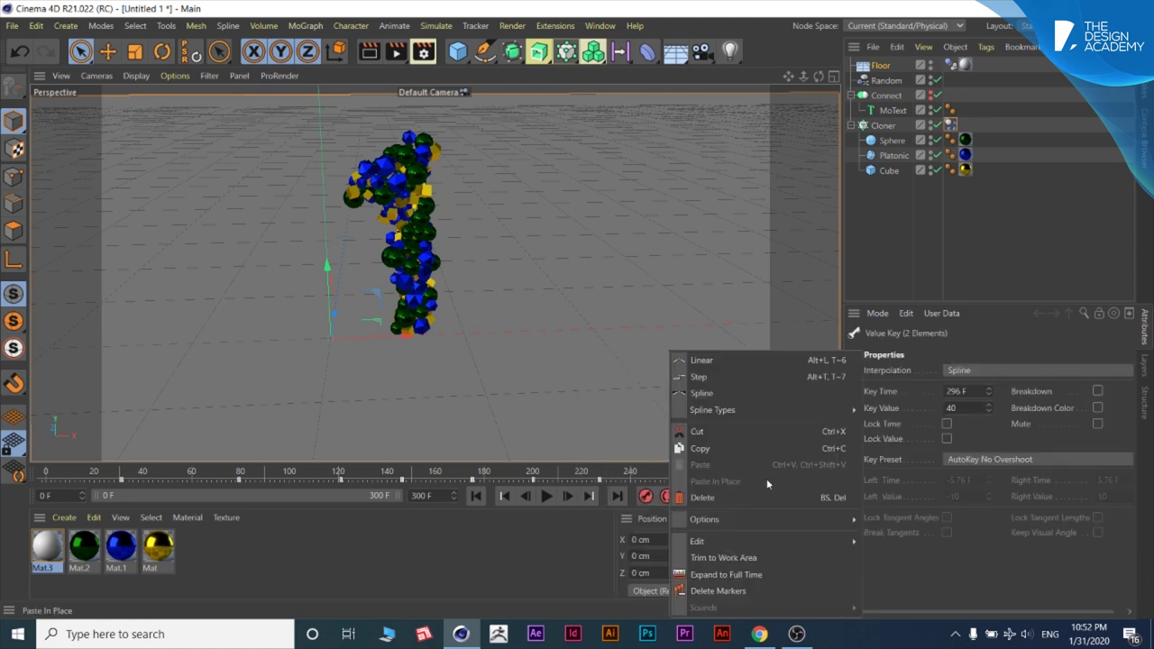
{"action": "left_click", "coordinate": [729, 497]}
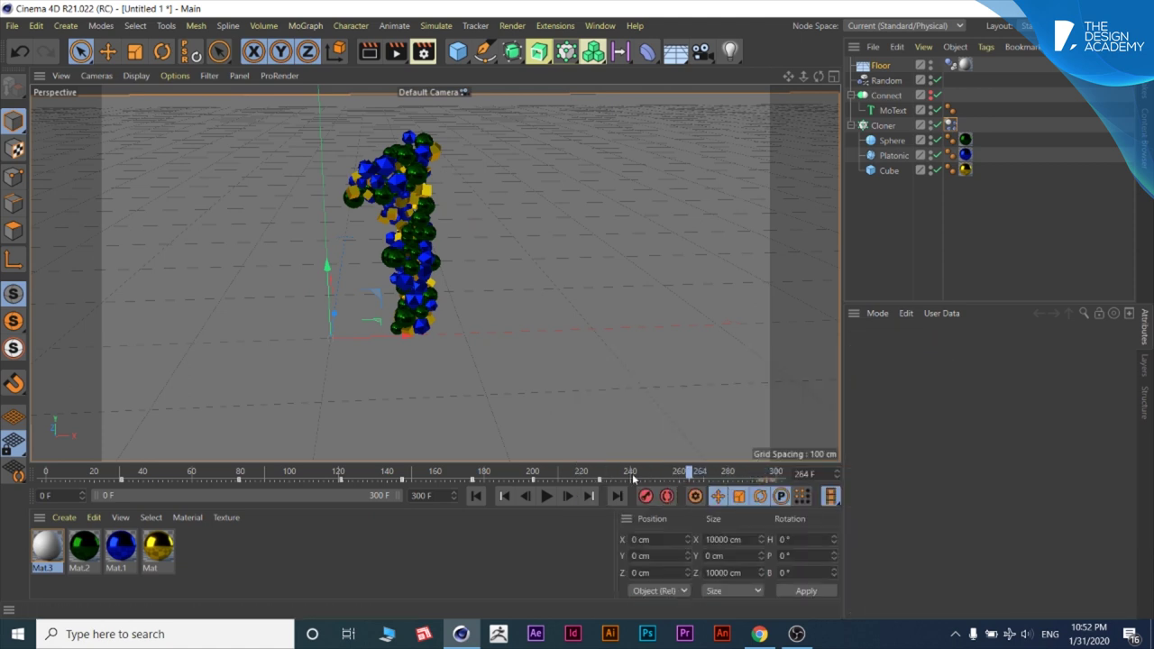
Step: At frame 261, set the Cloner's Follow Rotation strength to 0 in the dynamics force settings
{"action": "left_click", "coordinate": [546, 495]}
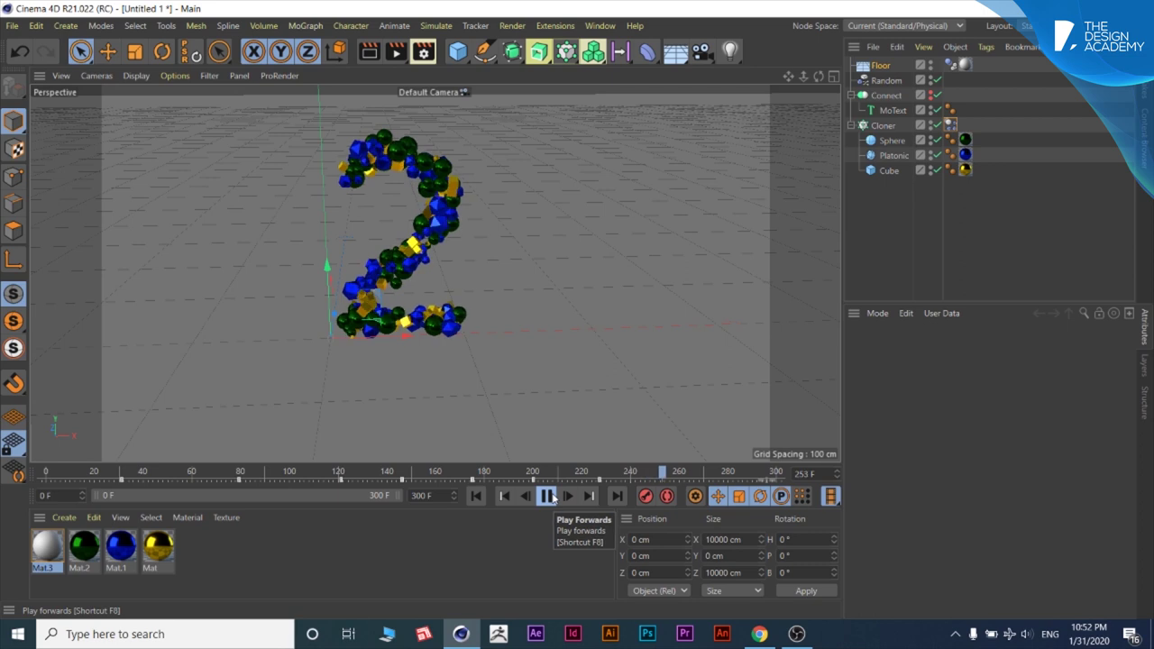
{"action": "left_click", "coordinate": [551, 497]}
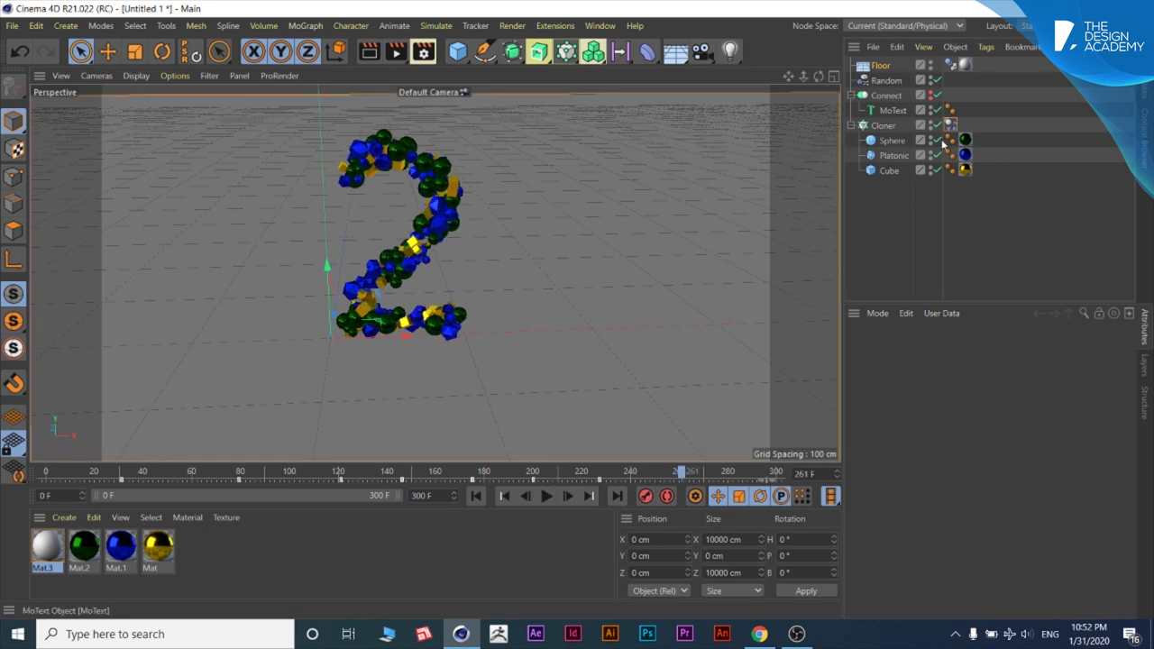
{"action": "left_click", "coordinate": [951, 126]}
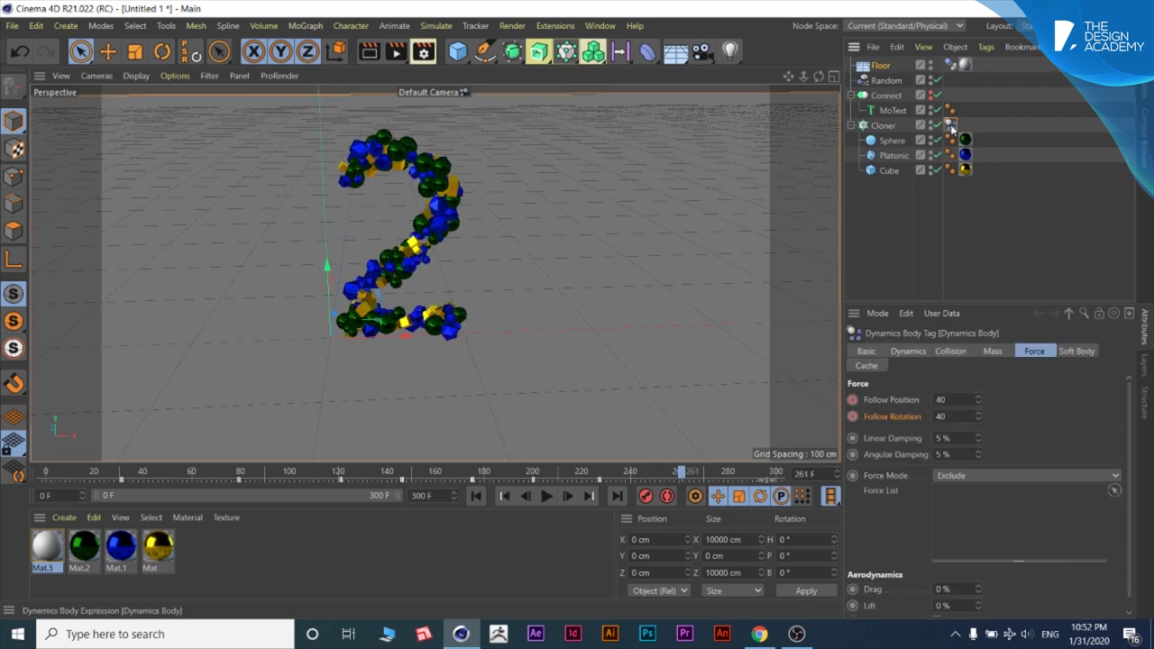
{"action": "type", "text": "0"}
{"action": "left_click", "coordinate": [913, 417]}
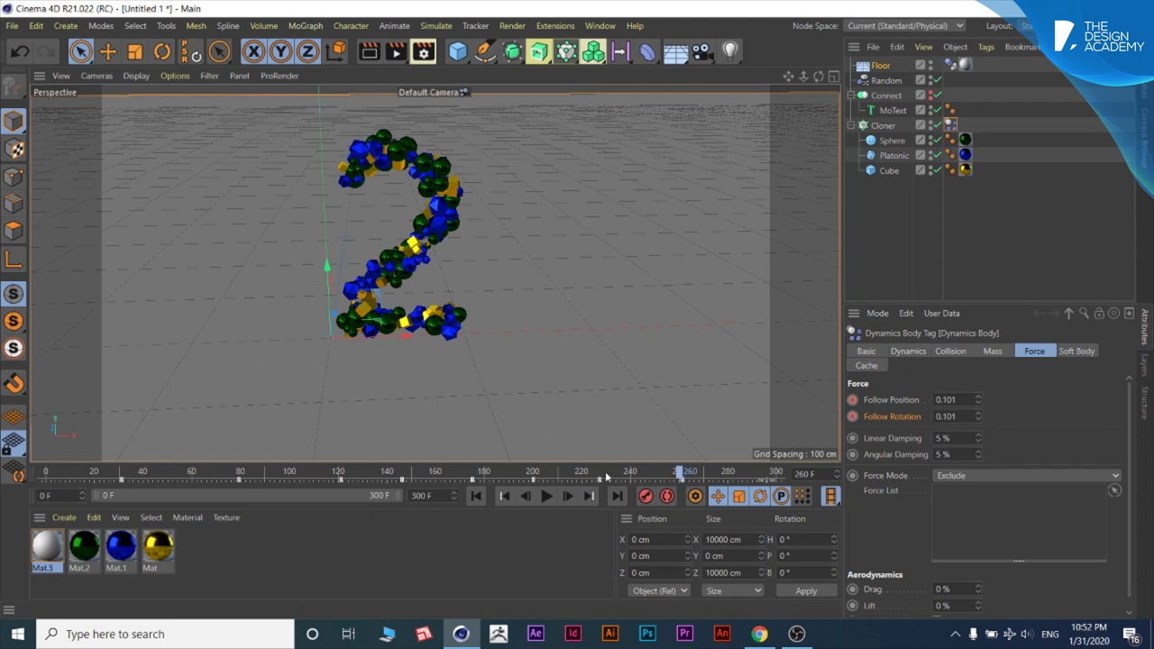
Step: Play the simulation to check the clones scatter and gather into the next digit
{"action": "left_click", "coordinate": [547, 496]}
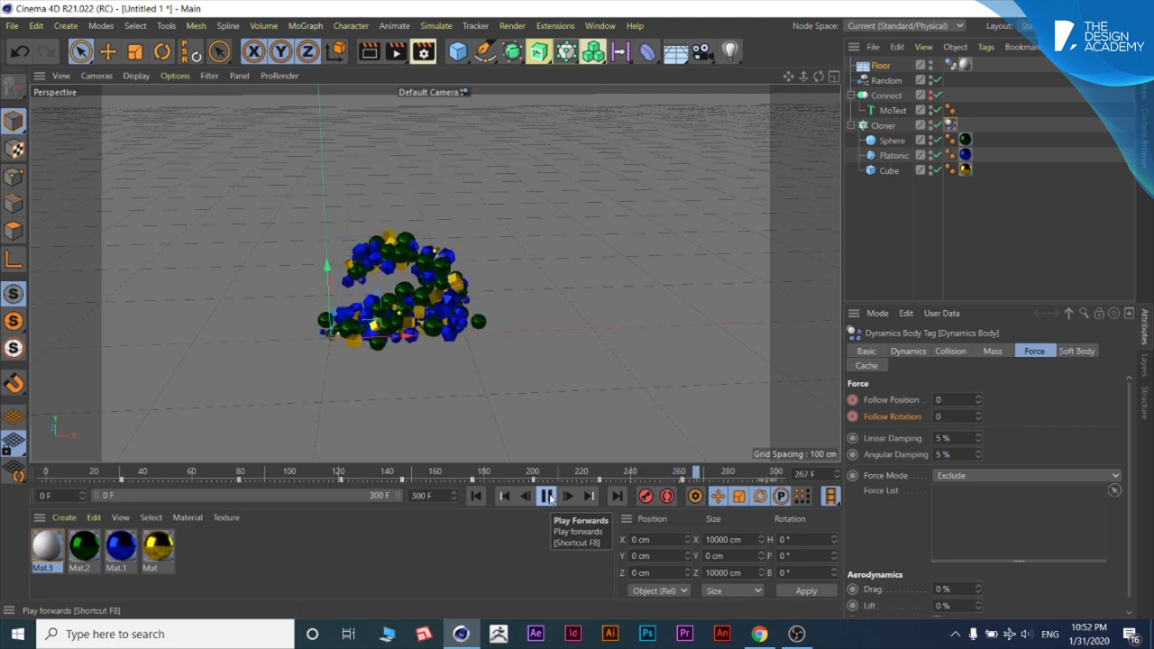
{"action": "left_click", "coordinate": [547, 495]}
{"action": "left_click", "coordinate": [547, 496]}
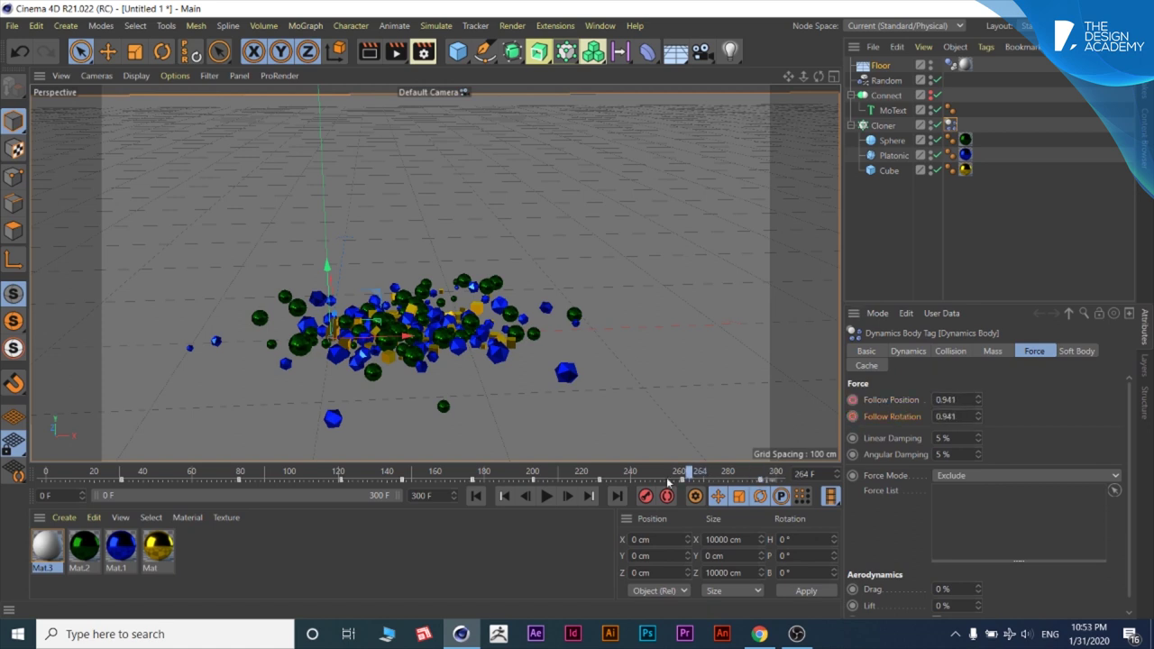
{"action": "left_click", "coordinate": [546, 496]}
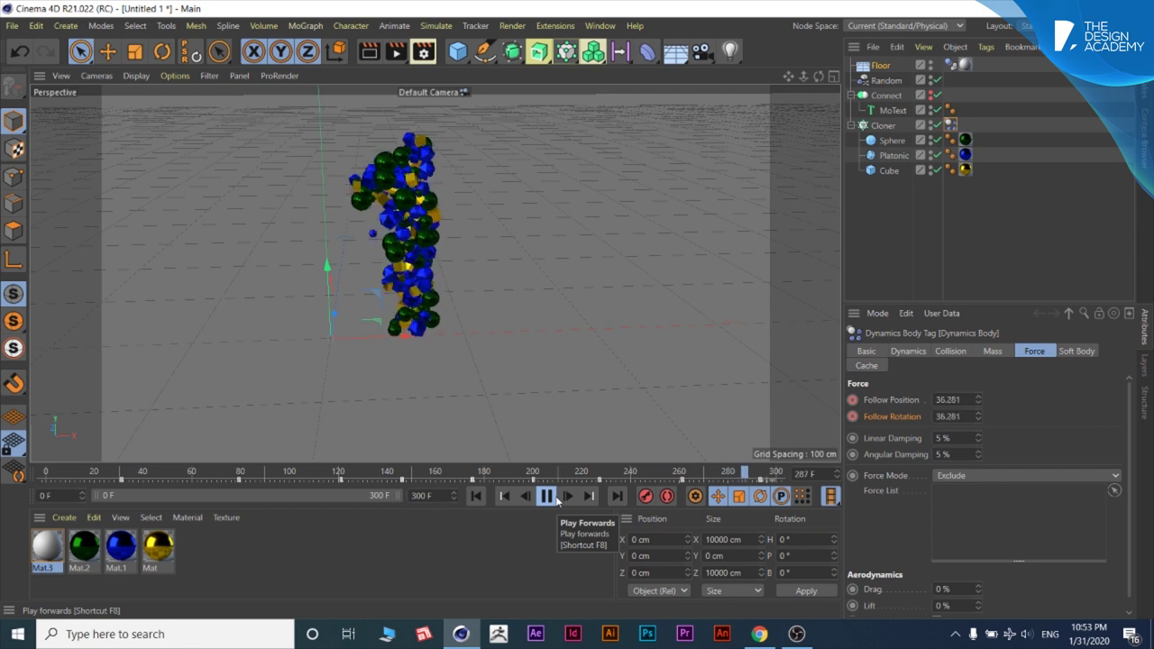
{"action": "left_click", "coordinate": [558, 495]}
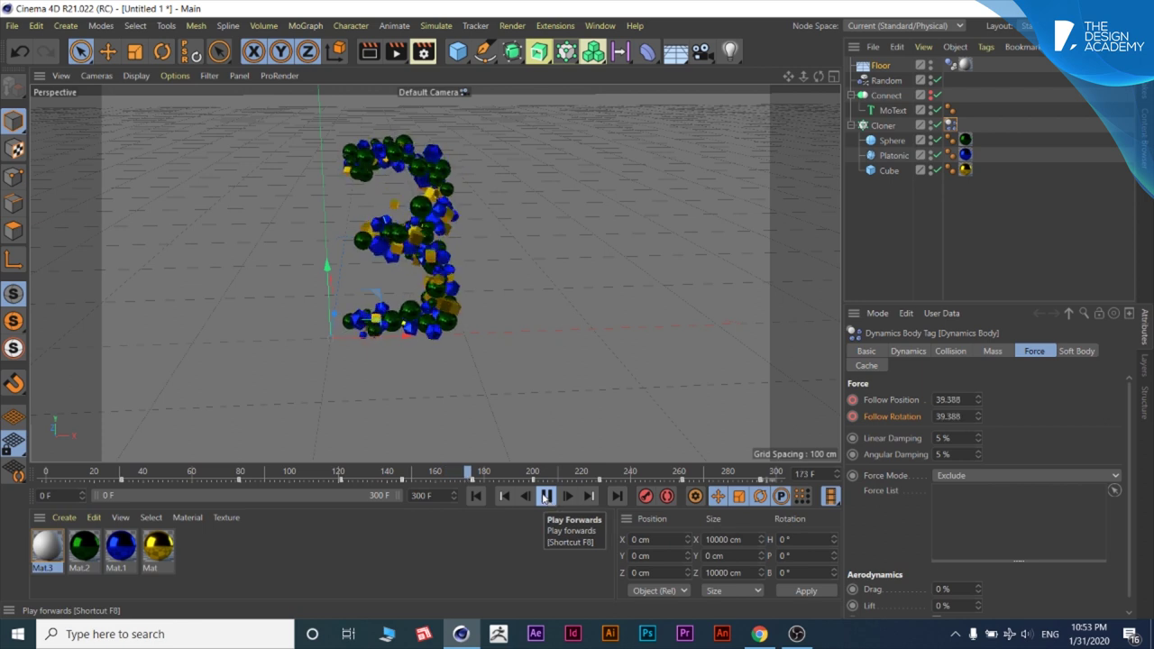
Step: Delete the old Follow Position keys from frame 31 through frame 146
{"action": "left_click", "coordinate": [121, 476]}
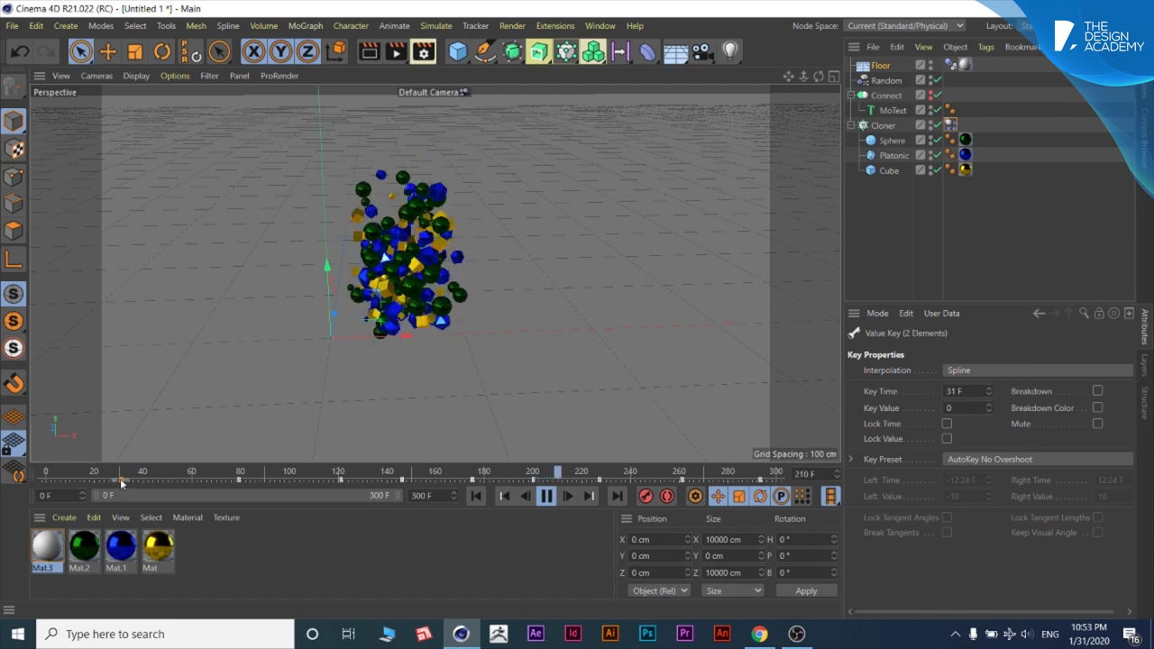
{"action": "right_click", "coordinate": [122, 480]}
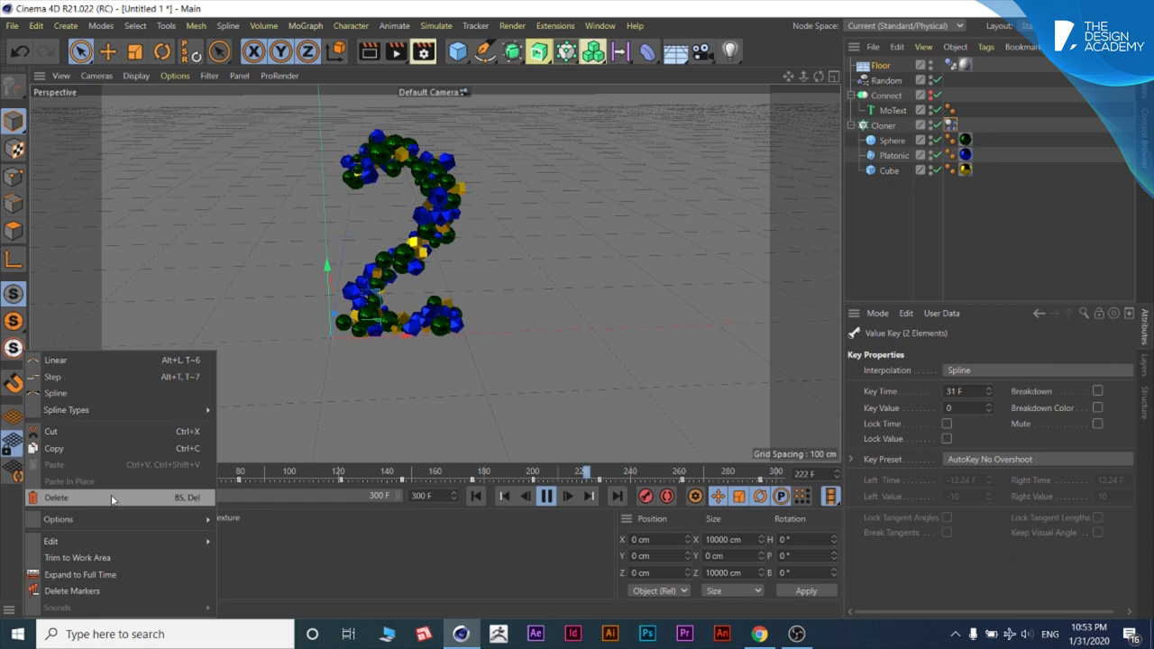
{"action": "left_click", "coordinate": [111, 498]}
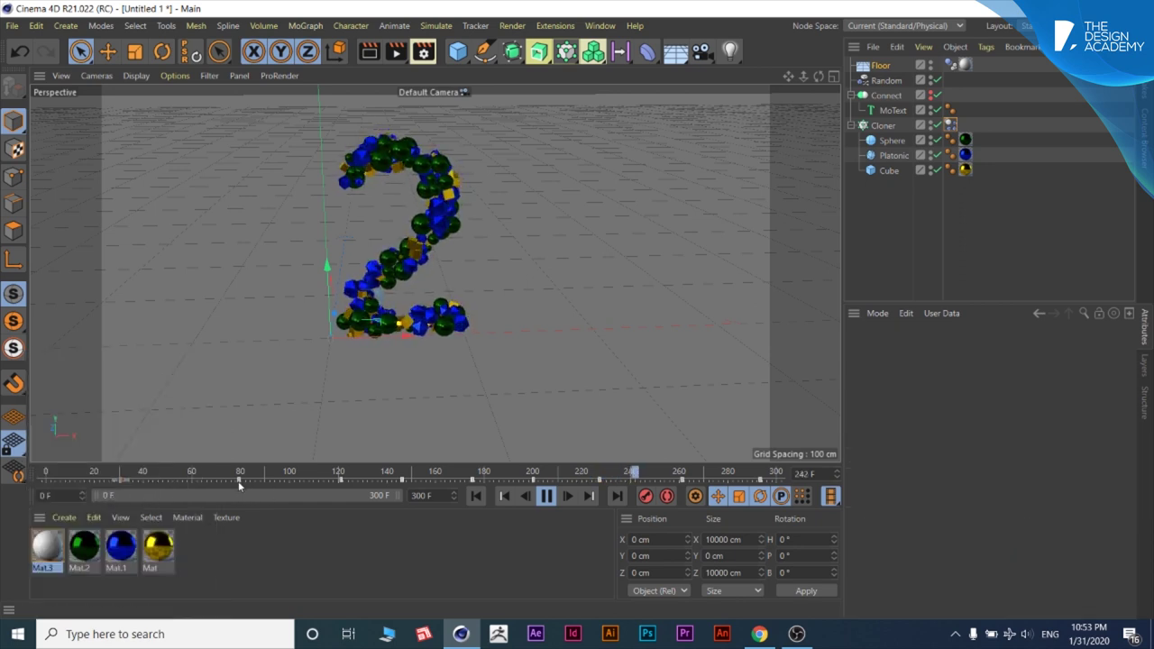
{"action": "right_click", "coordinate": [121, 480]}
{"action": "left_click", "coordinate": [213, 497]}
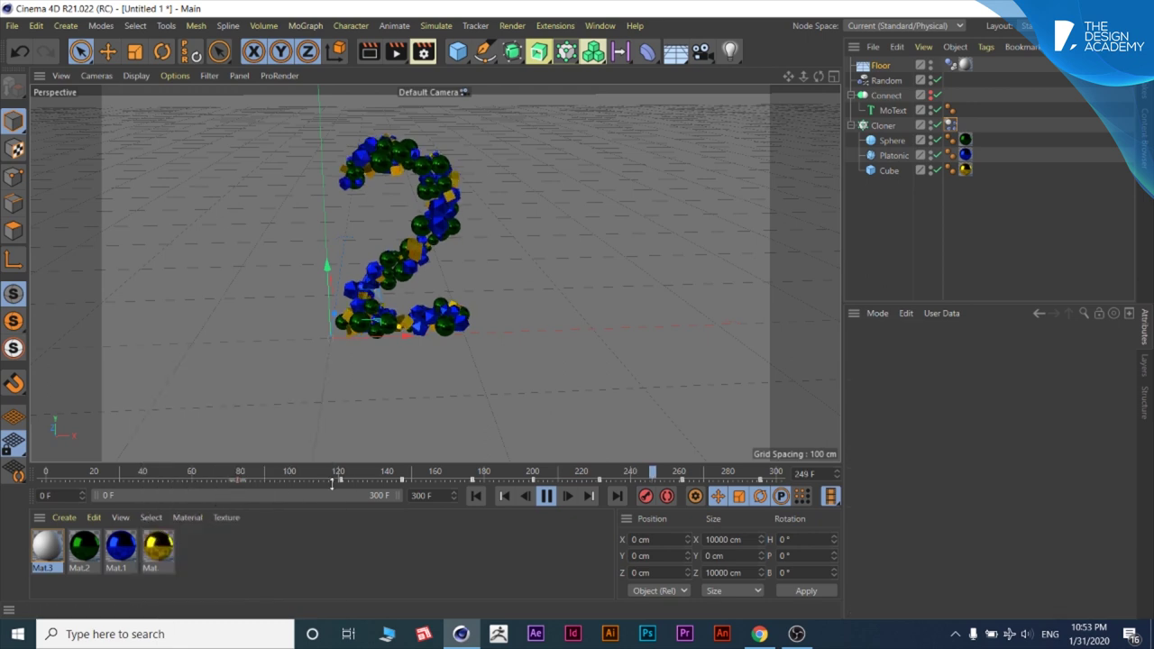
{"action": "right_click", "coordinate": [340, 479]}
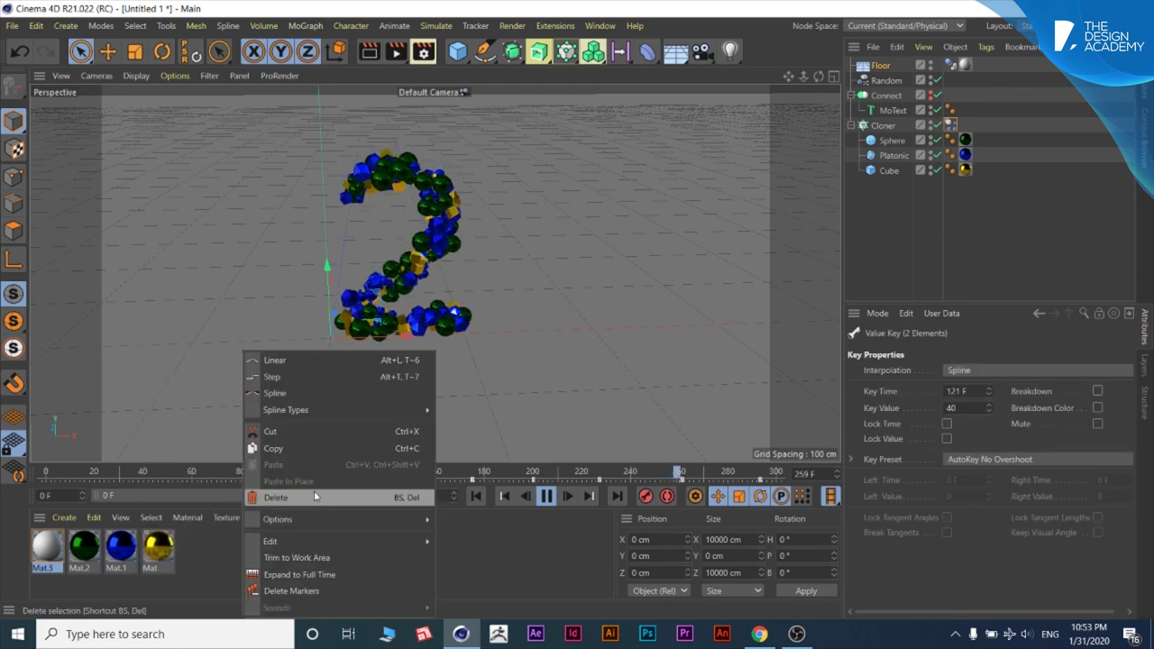
{"action": "left_click", "coordinate": [313, 494]}
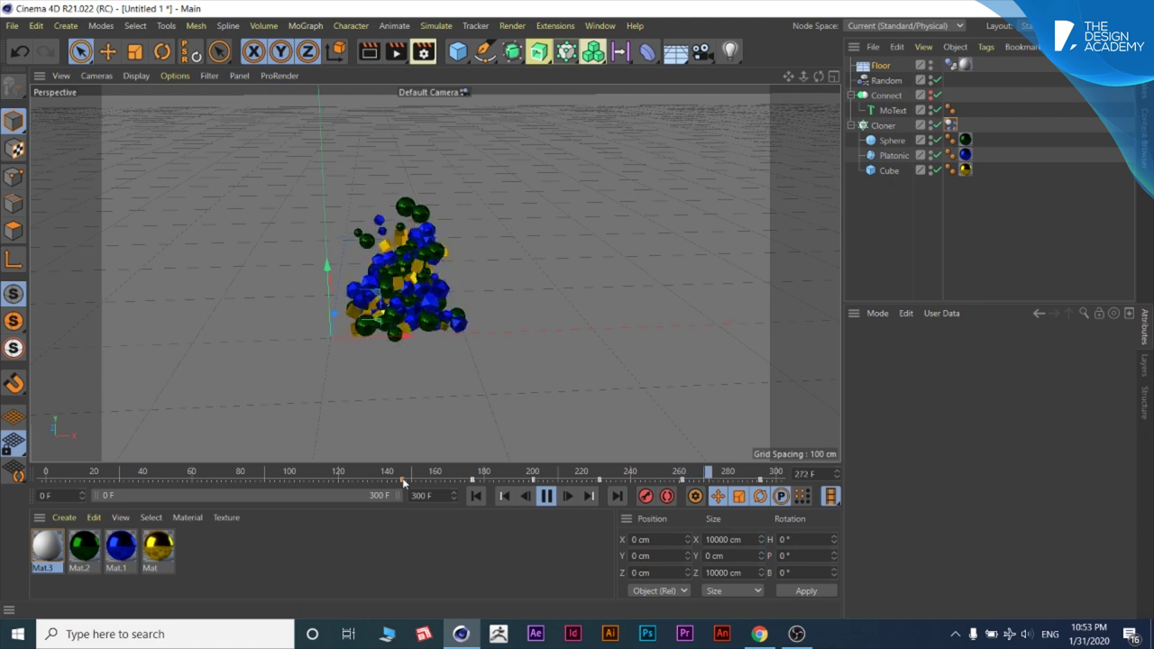
{"action": "right_click", "coordinate": [402, 478]}
{"action": "left_click", "coordinate": [369, 497]}
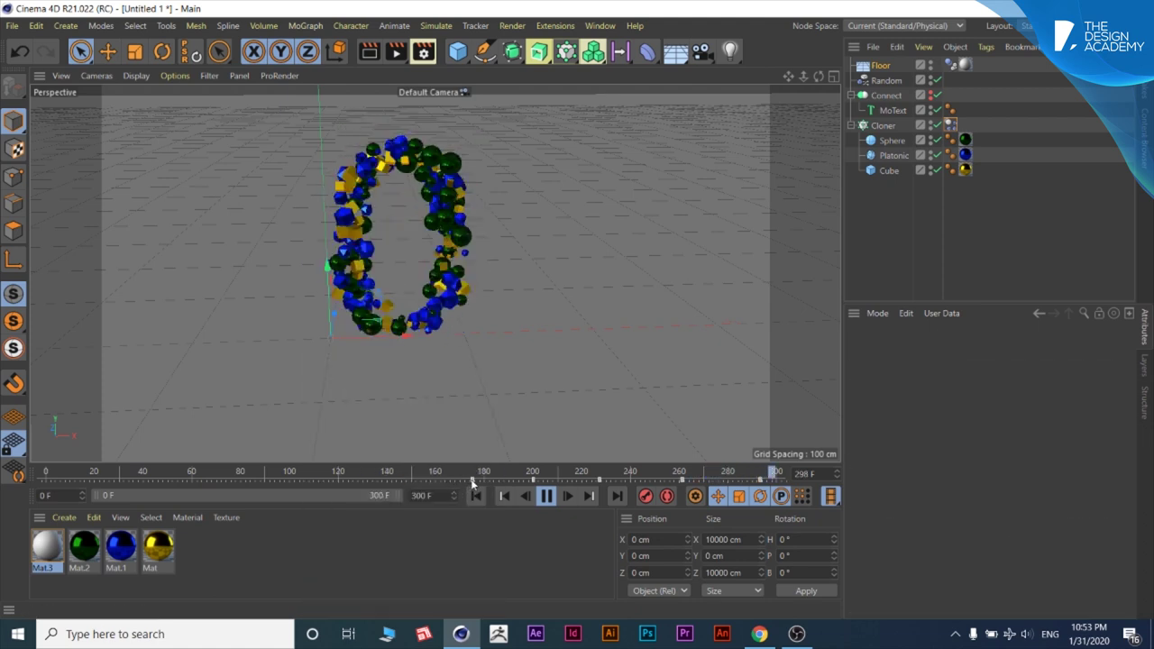
{"action": "right_click", "coordinate": [469, 479]}
{"action": "key", "text": "Escape"}
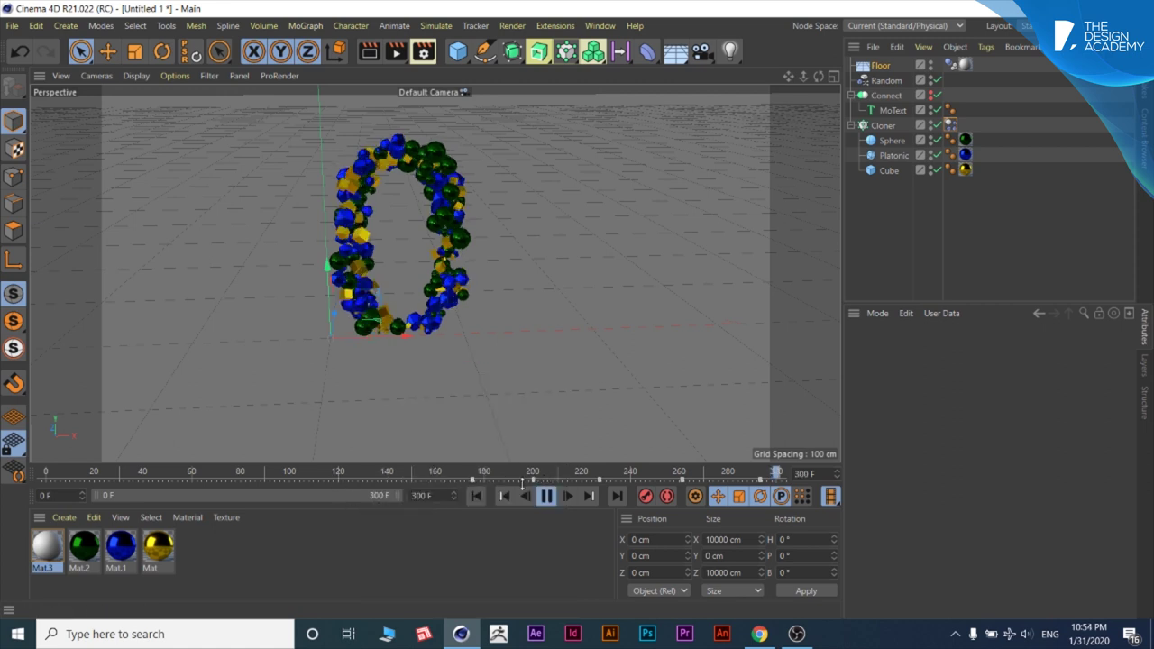
Step: Delete the remaining old keys up to frame 293, then stop playback
{"action": "left_click", "coordinate": [471, 480]}
{"action": "right_click", "coordinate": [471, 480]}
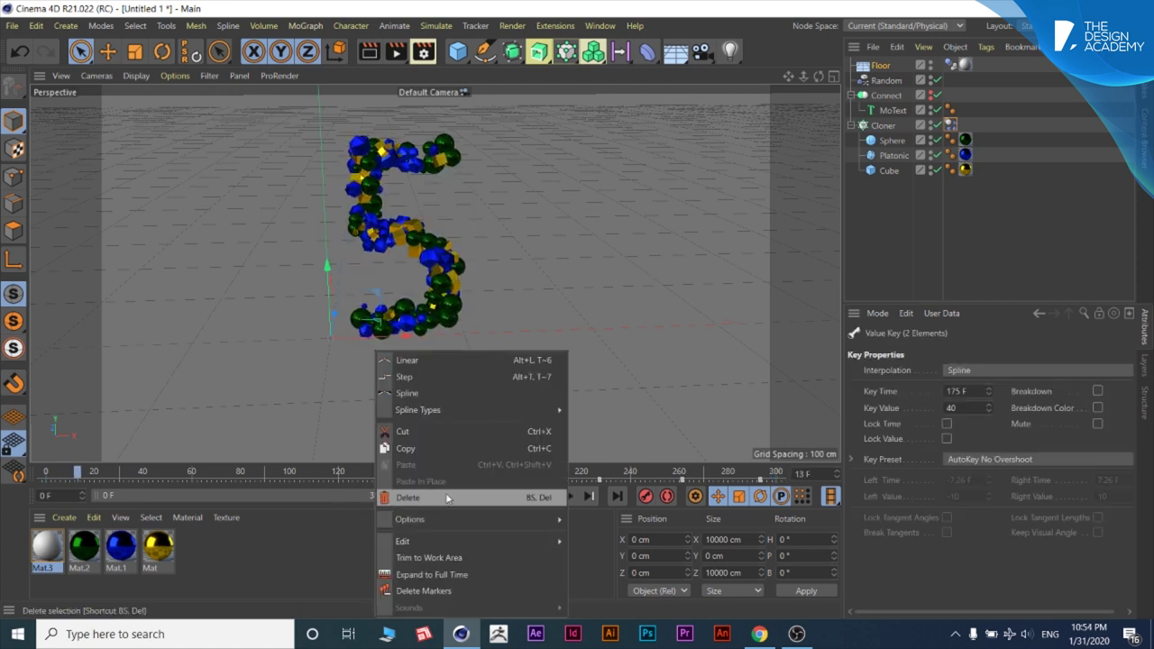
{"action": "left_click", "coordinate": [450, 497]}
{"action": "left_click", "coordinate": [532, 477]}
{"action": "right_click", "coordinate": [532, 478]}
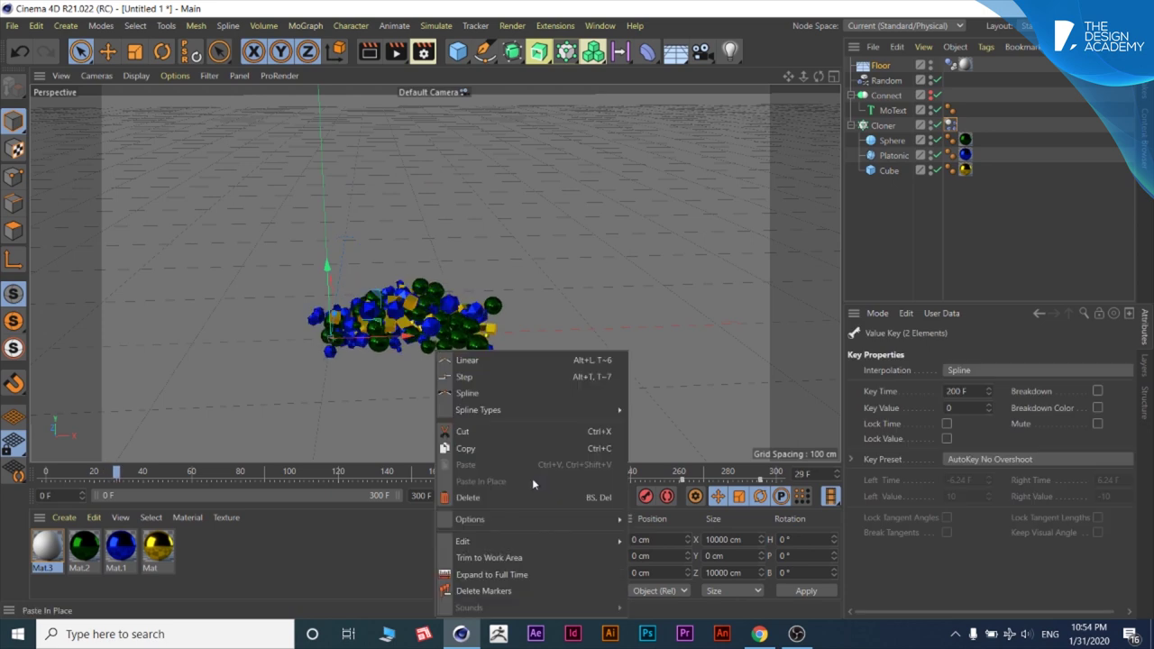
{"action": "left_click", "coordinate": [502, 495]}
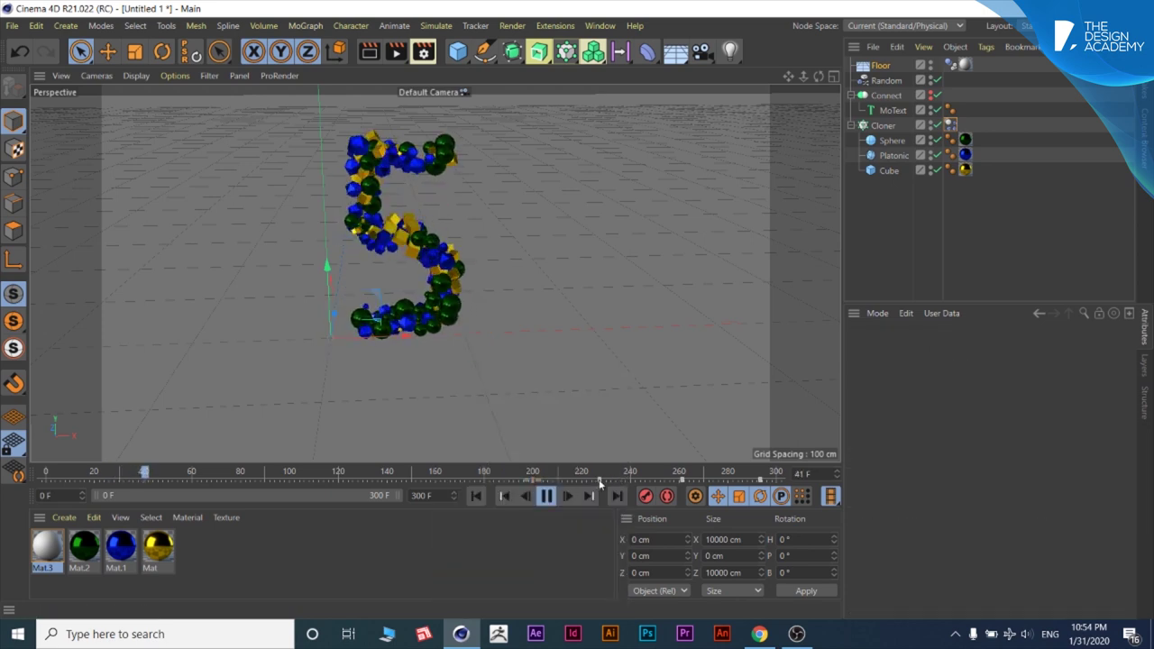
{"action": "left_click", "coordinate": [600, 481]}
{"action": "right_click", "coordinate": [599, 480]}
{"action": "left_click", "coordinate": [586, 497]}
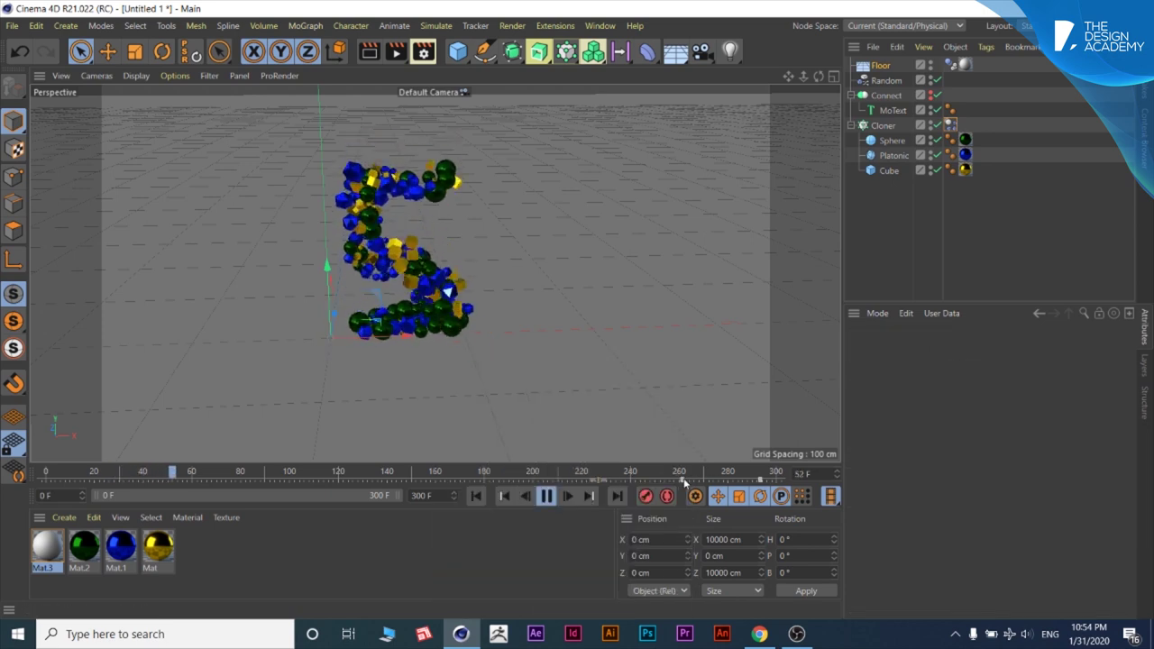
{"action": "left_click", "coordinate": [684, 478]}
{"action": "right_click", "coordinate": [682, 479]}
{"action": "left_click", "coordinate": [674, 498]}
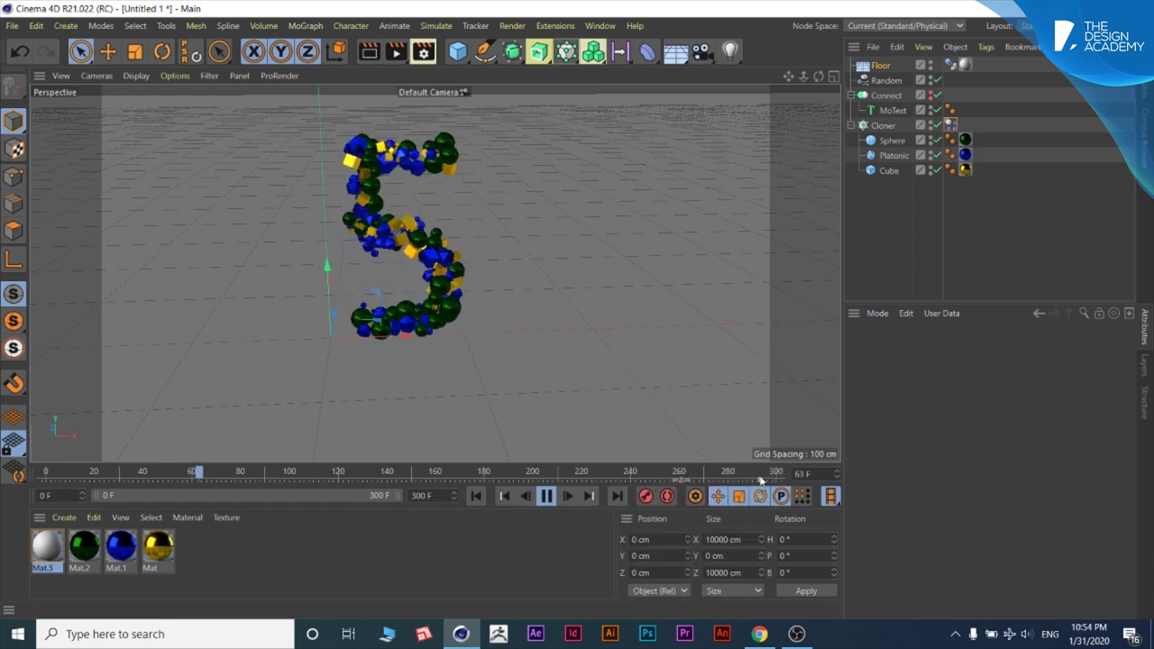
{"action": "right_click", "coordinate": [763, 482]}
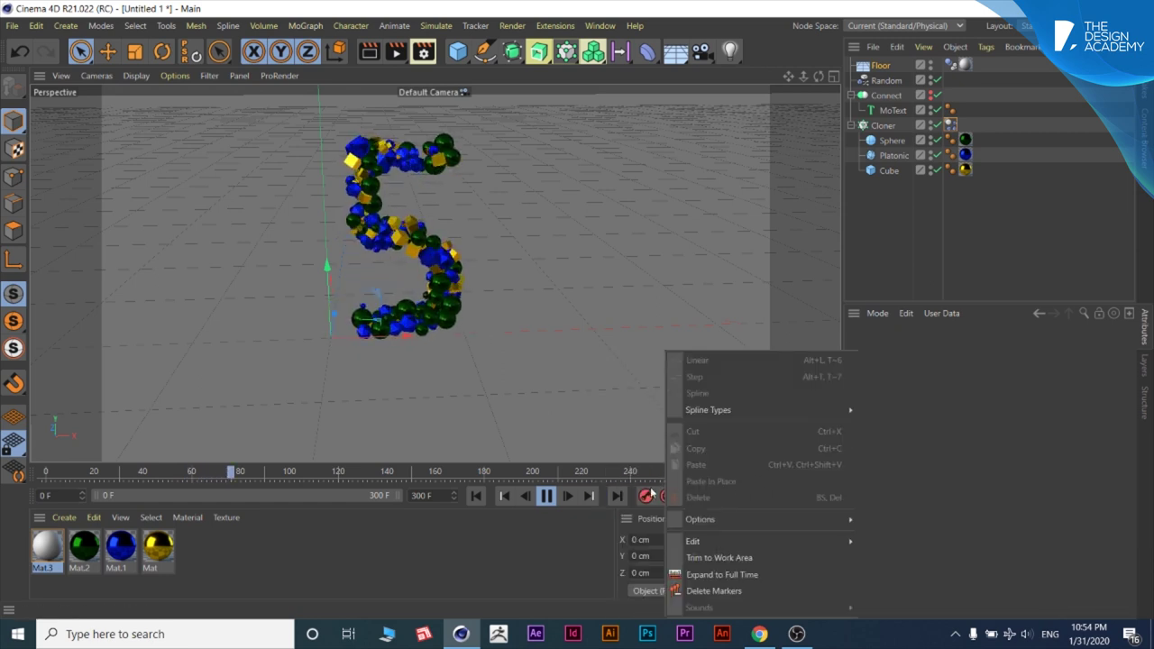
{"action": "left_click", "coordinate": [646, 474]}
{"action": "left_click", "coordinate": [759, 477]}
{"action": "right_click", "coordinate": [759, 477]}
{"action": "left_click", "coordinate": [793, 497]}
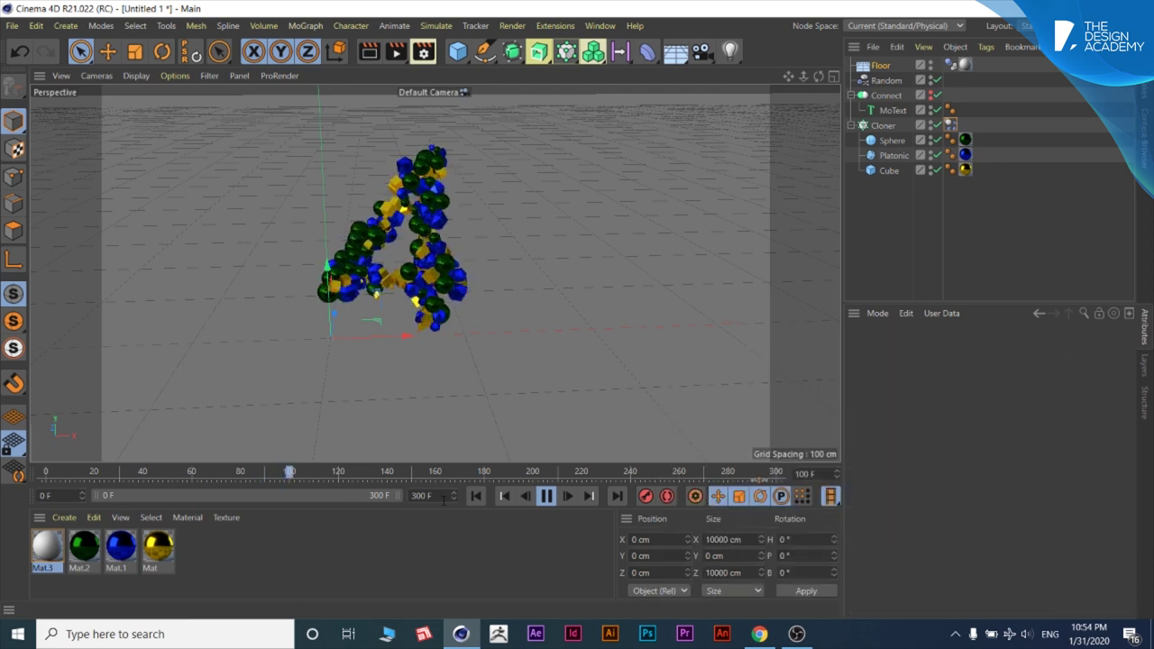
{"action": "left_click", "coordinate": [546, 496]}
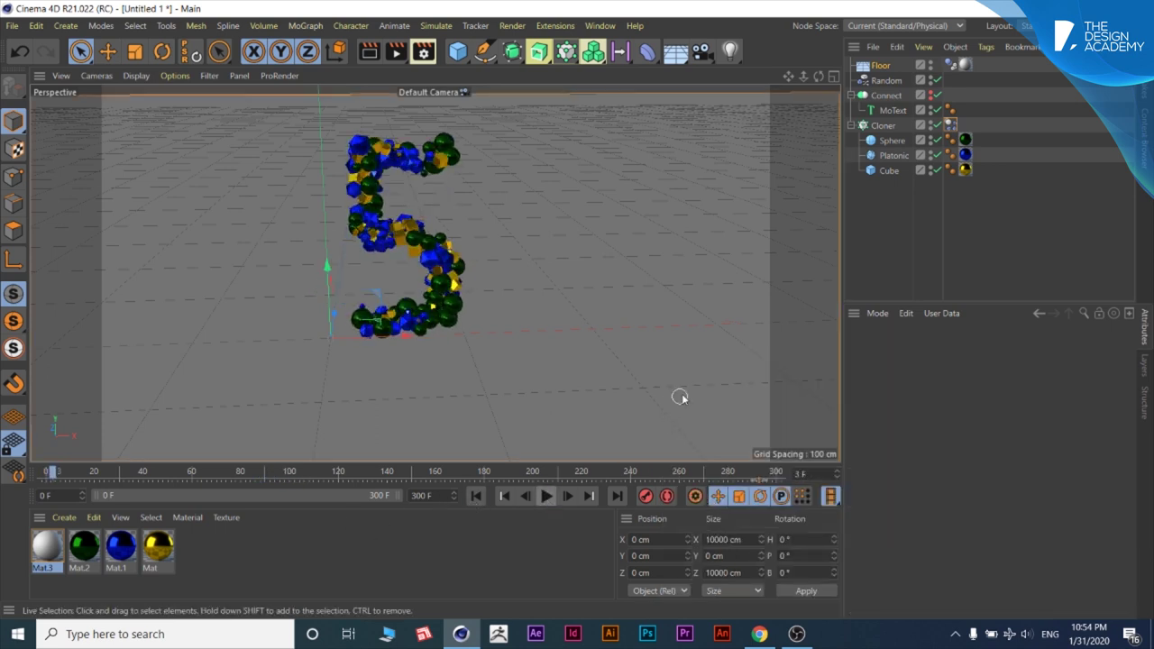
Step: Key Follow Position and Rotation at 40, then key them at 0 at frame 30
{"action": "left_click", "coordinate": [950, 126]}
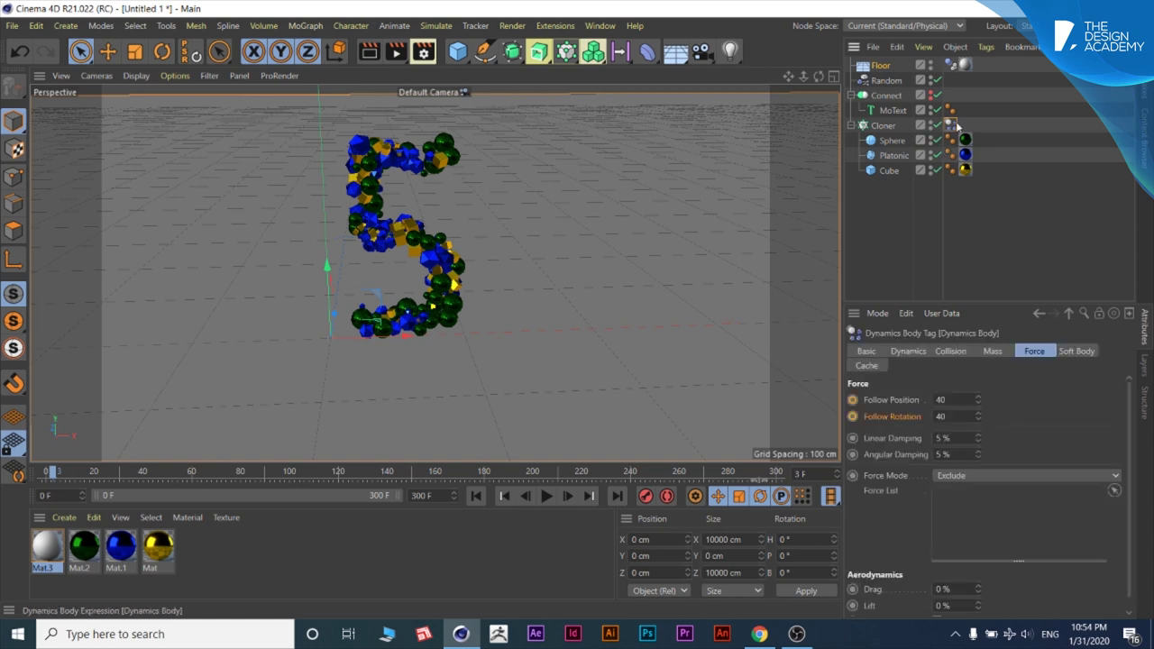
{"action": "left_click", "coordinate": [853, 401]}
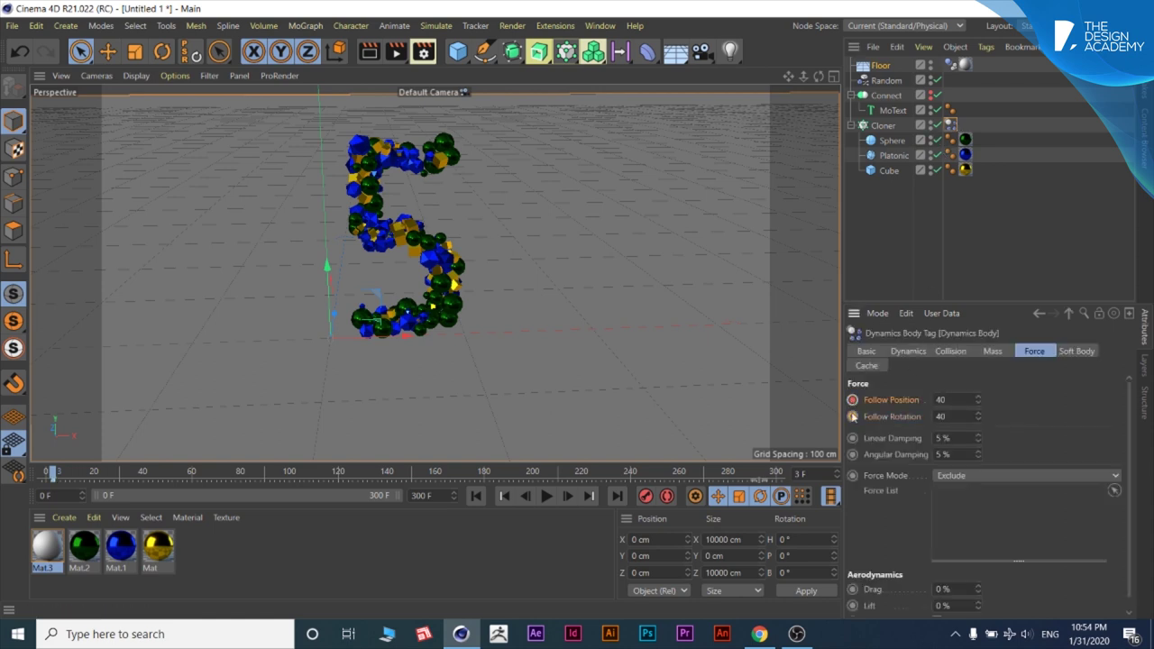
{"action": "left_click_drag", "start_coordinate": [51, 472], "coordinate": [119, 473]}
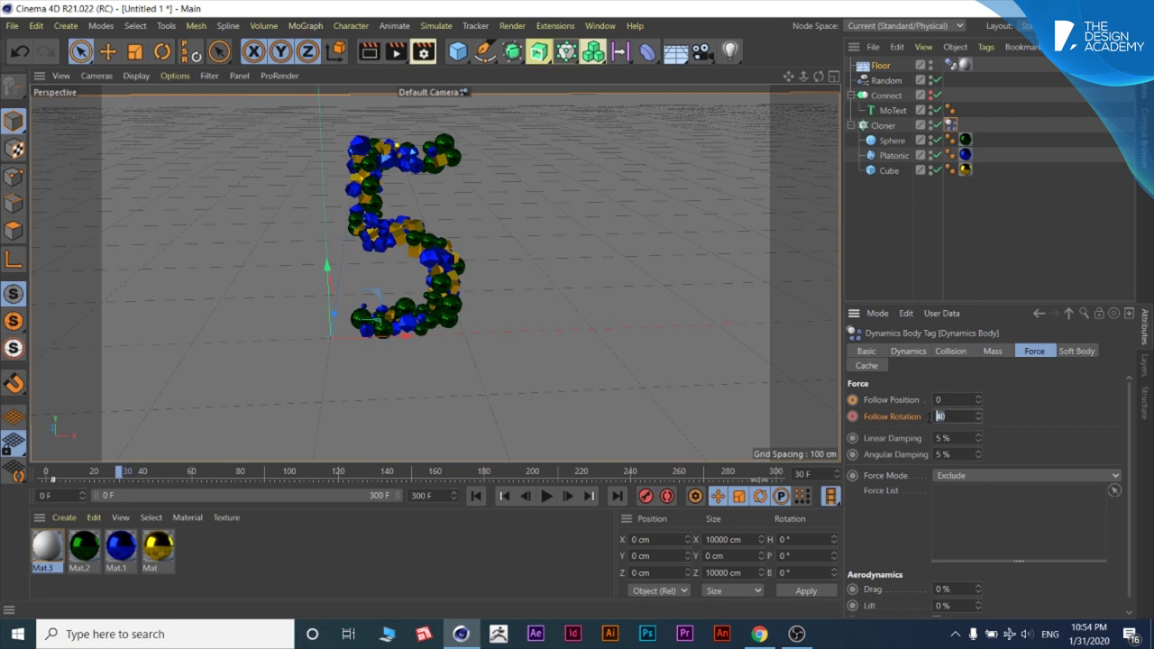
{"action": "type", "text": "0"}
{"action": "left_click", "coordinate": [853, 399]}
Step: At frame 61, set both Follow values back to 40 and keyframe them
{"action": "left_click_drag", "start_coordinate": [119, 472], "coordinate": [197, 474]}
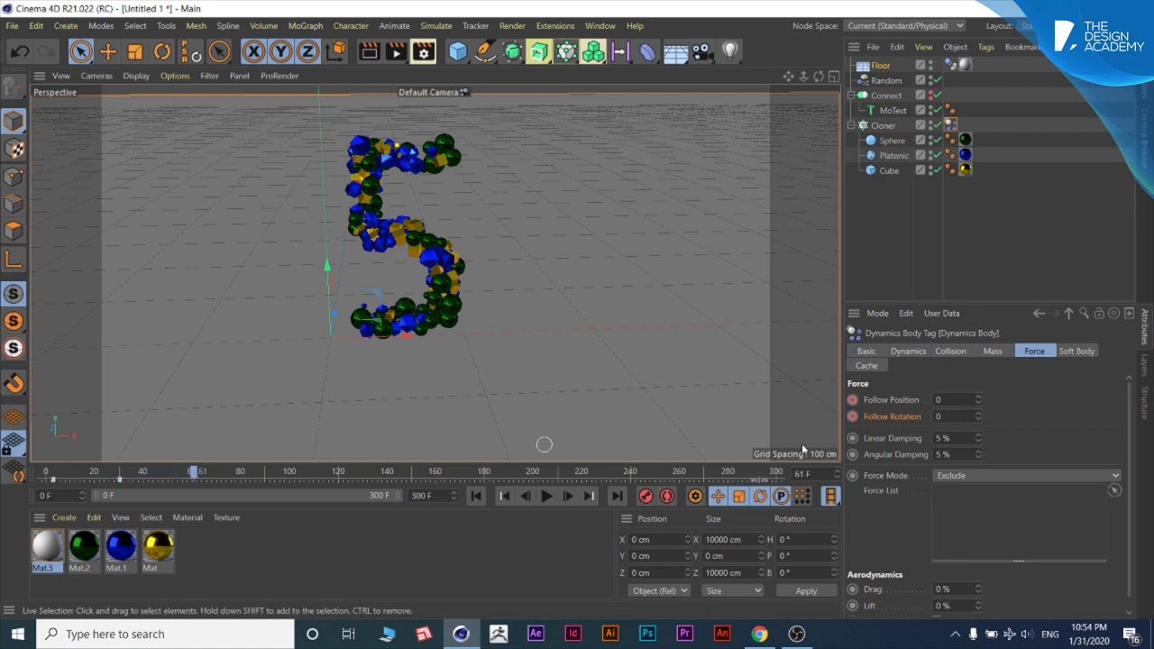
{"action": "type", "text": "040"}
{"action": "left_click", "coordinate": [852, 400], "text": "ctrl"}
{"action": "left_click", "coordinate": [852, 416], "text": "ctrl"}
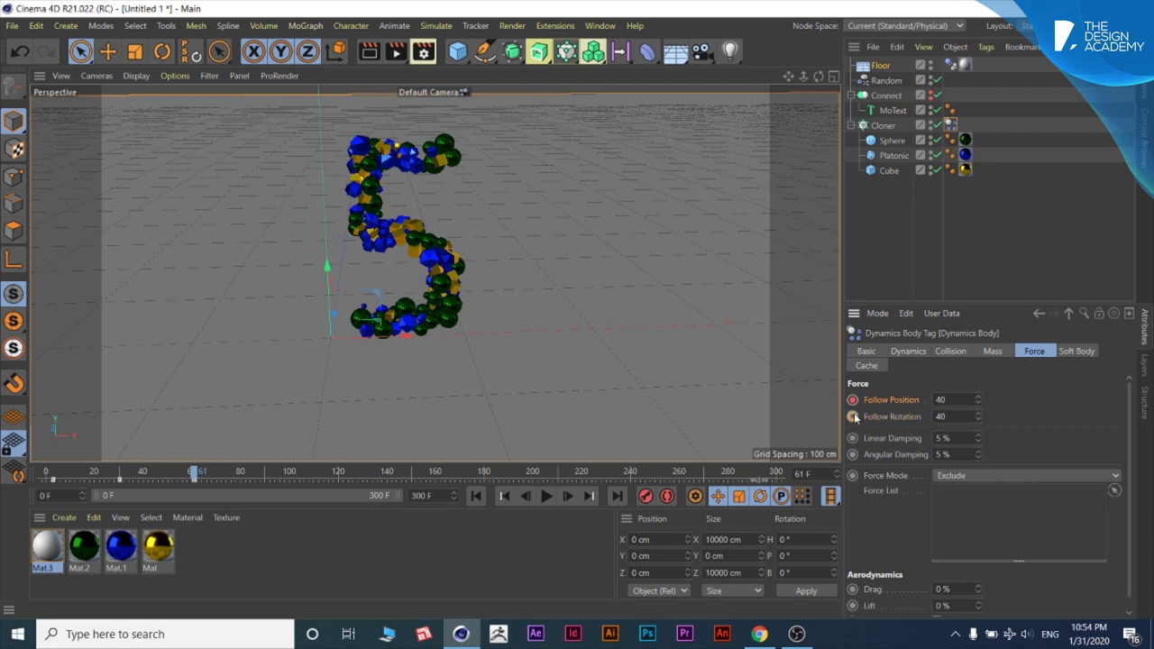
Step: Rewind to the first frame and play until the 4 forms at frame 87
{"action": "key", "text": "shift+f"}
{"action": "left_click", "coordinate": [546, 496]}
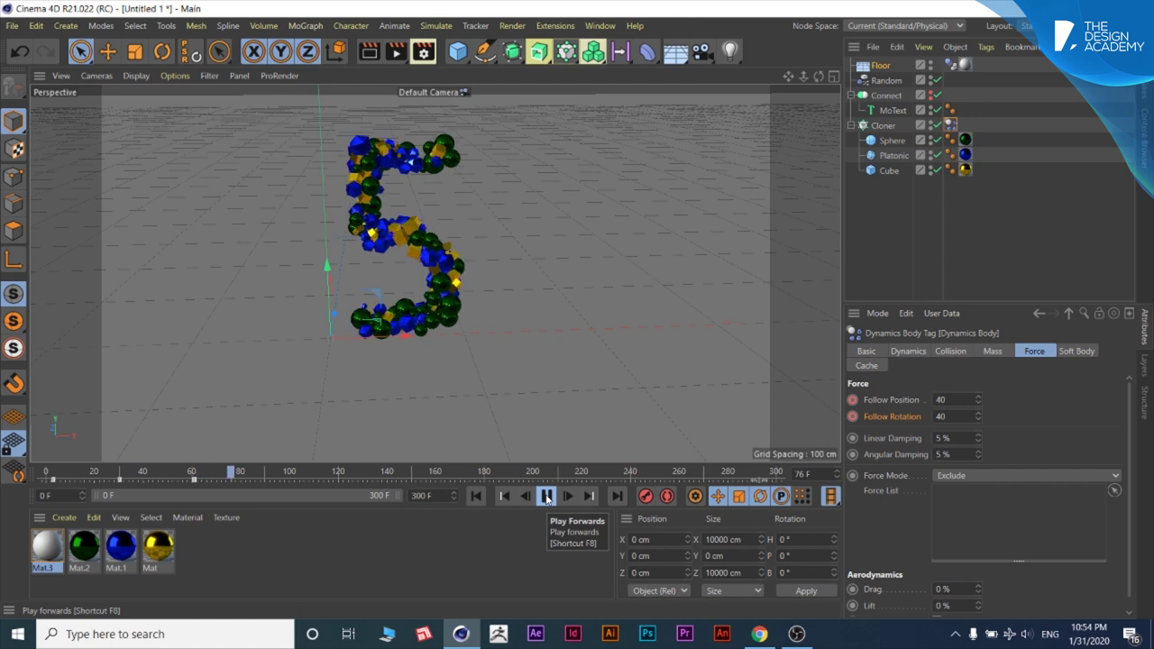
{"action": "left_click", "coordinate": [546, 496]}
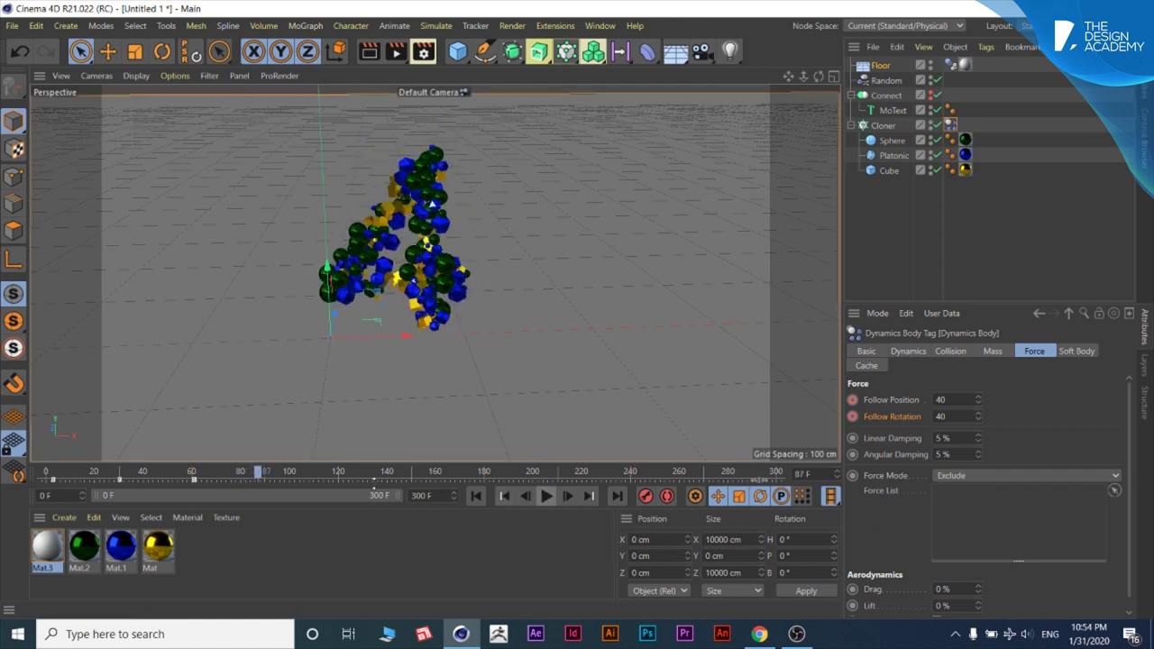
Step: Delete the frame 30 follow-strength key and scrub back to around frame 26
{"action": "right_click", "coordinate": [194, 482]}
{"action": "left_click", "coordinate": [372, 368]}
{"action": "left_click", "coordinate": [194, 480]}
{"action": "right_click", "coordinate": [195, 479]}
{"action": "left_click", "coordinate": [181, 494]}
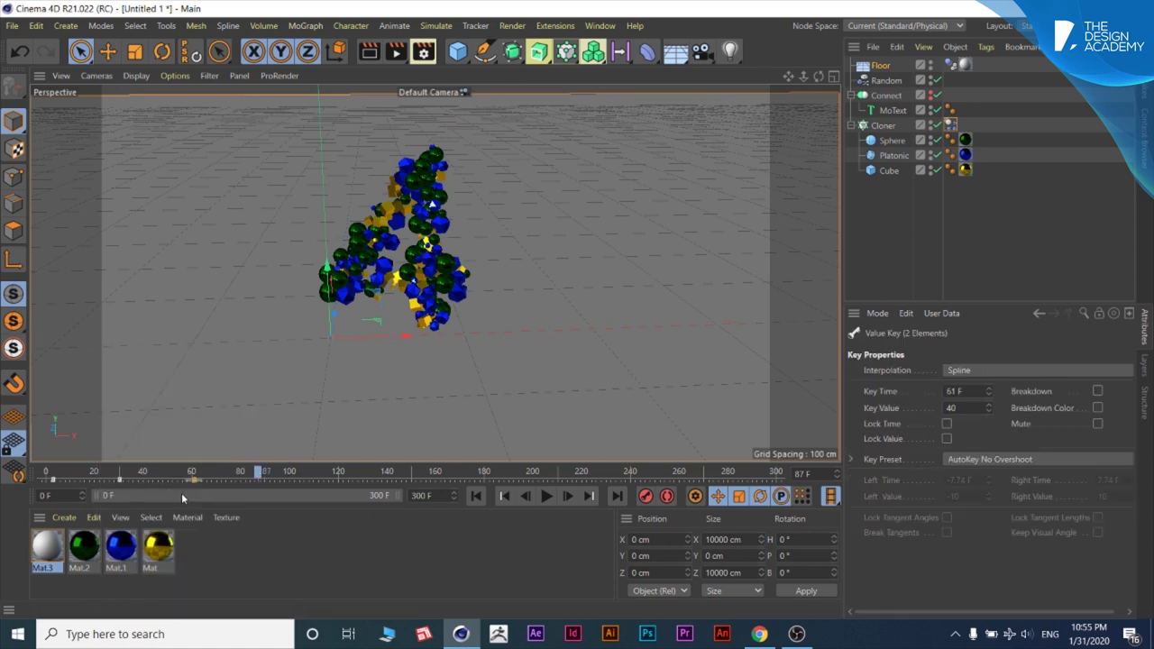
{"action": "right_click", "coordinate": [122, 482]}
{"action": "left_click", "coordinate": [223, 434]}
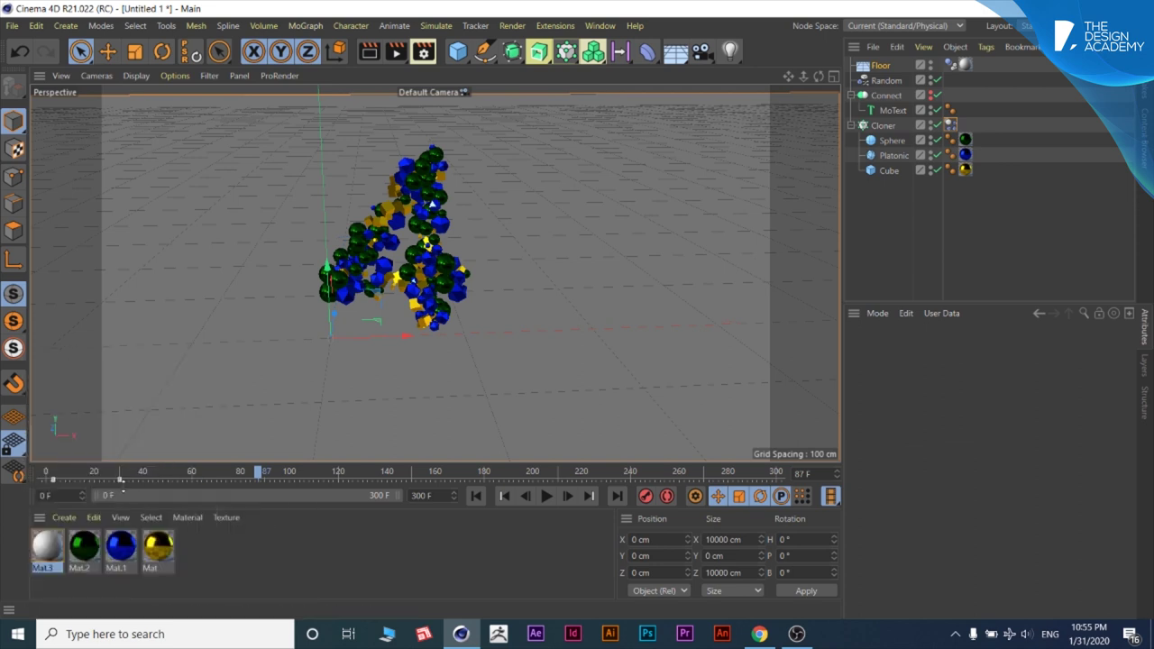
{"action": "left_click", "coordinate": [118, 482]}
{"action": "right_click", "coordinate": [119, 478]}
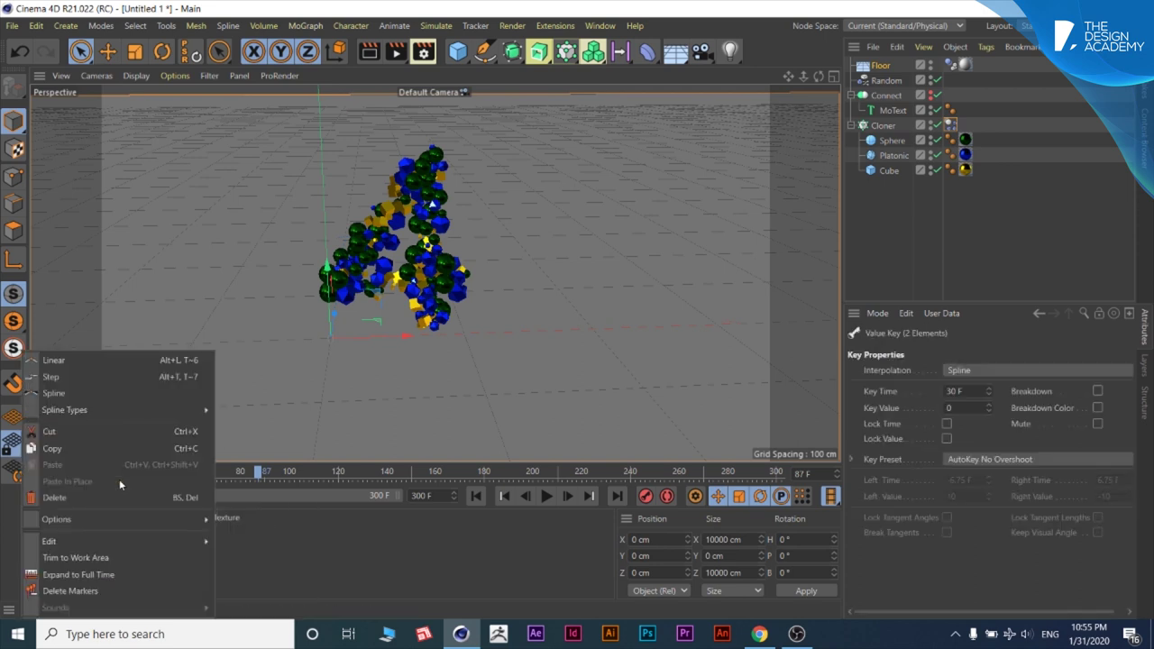
{"action": "left_click", "coordinate": [106, 498]}
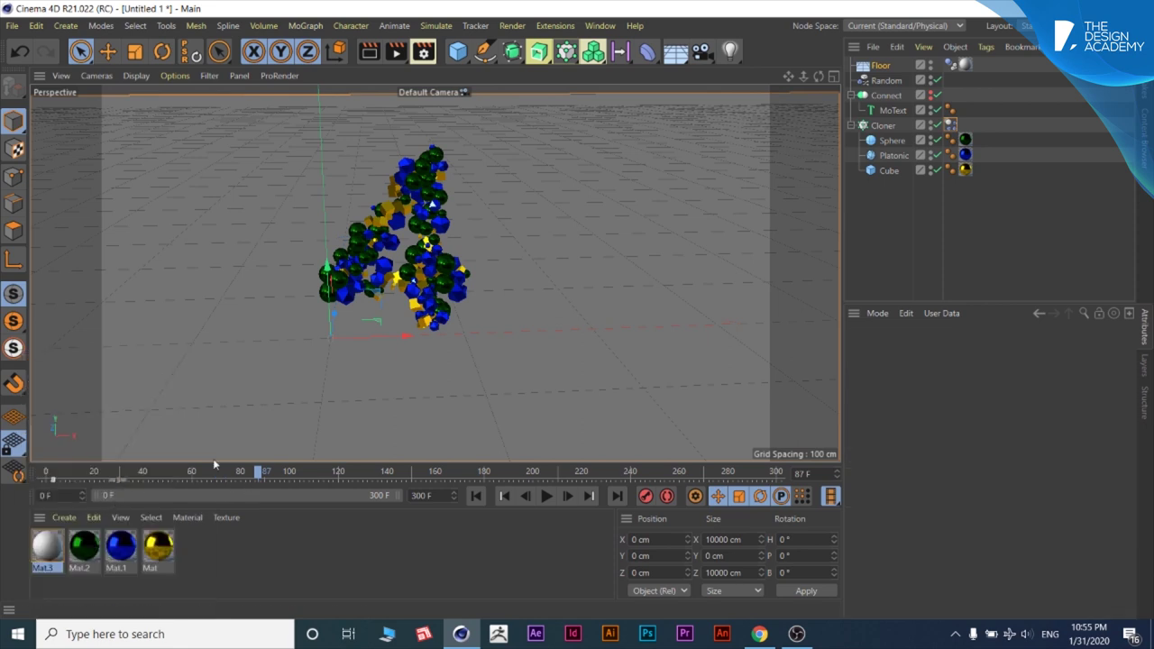
{"action": "mouse_move", "coordinate": [246, 475]}
{"action": "left_mouse_down"}
{"action": "mouse_move", "coordinate": [17, 480]}
{"action": "mouse_move", "coordinate": [115, 481]}
{"action": "left_mouse_up"}
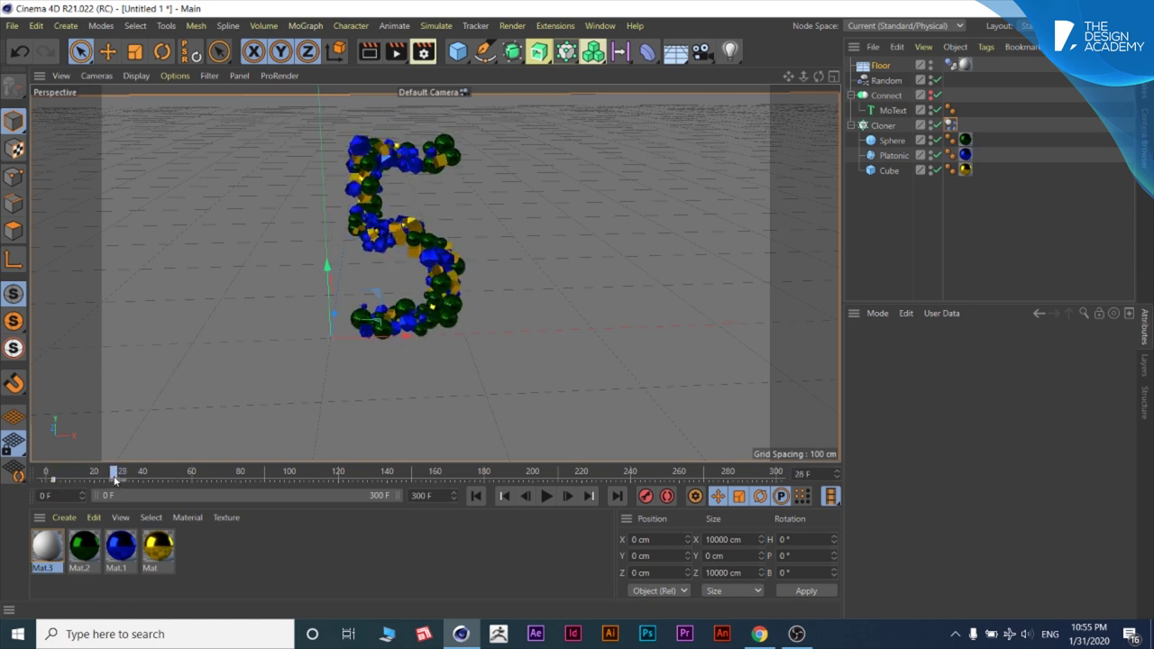
Step: At frame 28, set Follow Rotation to 0 and keyframe it
{"action": "left_click", "coordinate": [950, 125]}
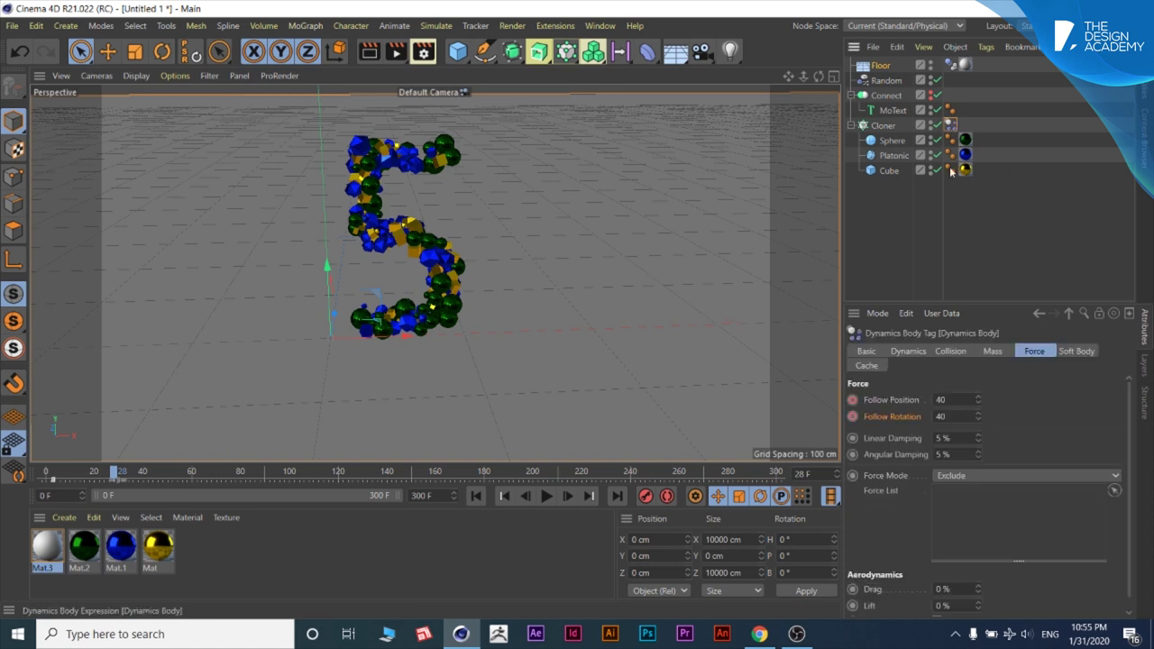
{"action": "left_click", "coordinate": [962, 399]}
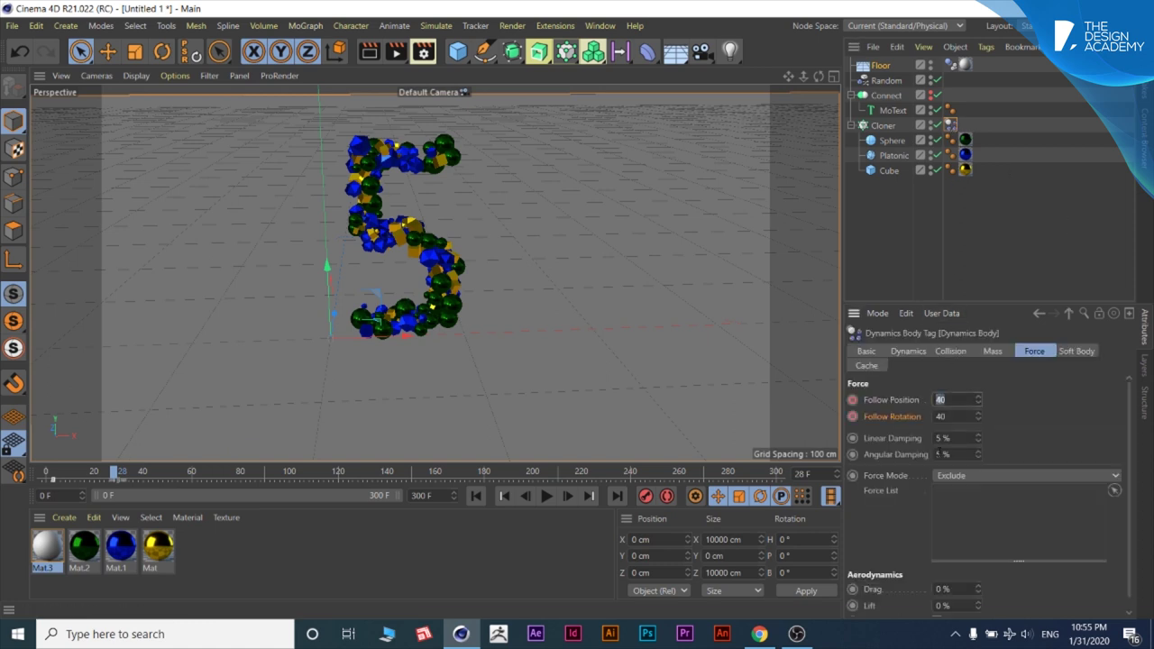
{"action": "type", "text": "0"}
{"action": "double_click", "coordinate": [955, 417]}
{"action": "type", "text": "0"}
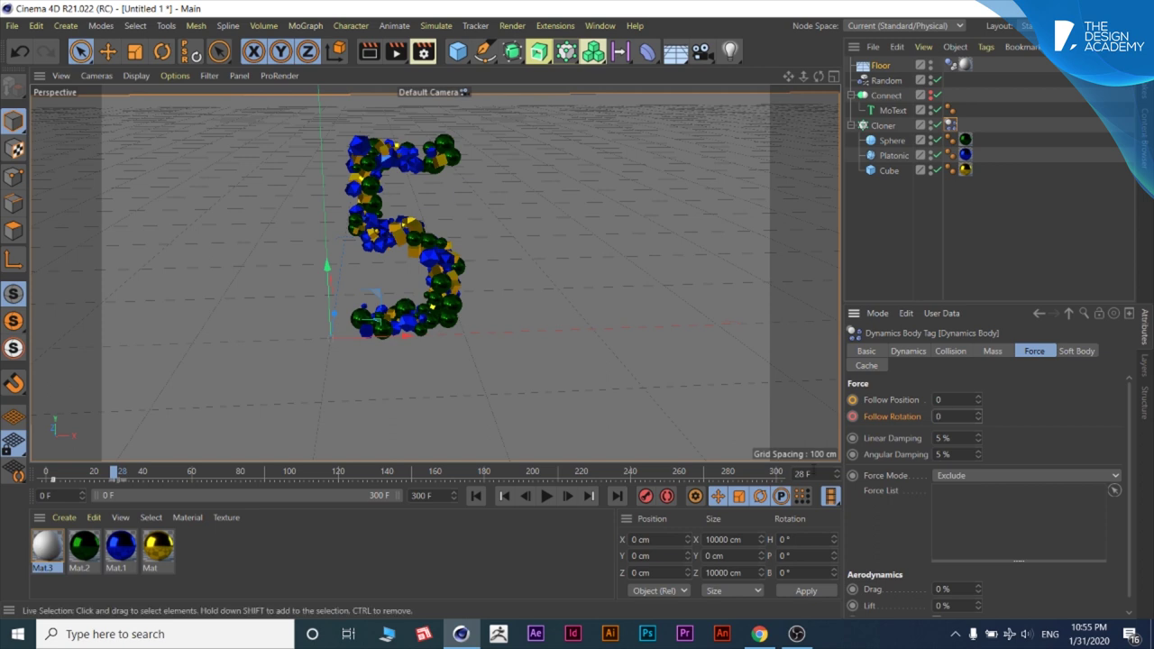
{"action": "key", "text": "Return"}
{"action": "left_click", "coordinate": [853, 417], "text": "ctrl"}
Step: At frame 89, set both Follow values to 40 and keyframe them
{"action": "left_click", "coordinate": [158, 476]}
{"action": "left_click_drag", "start_coordinate": [157, 480], "coordinate": [199, 479]}
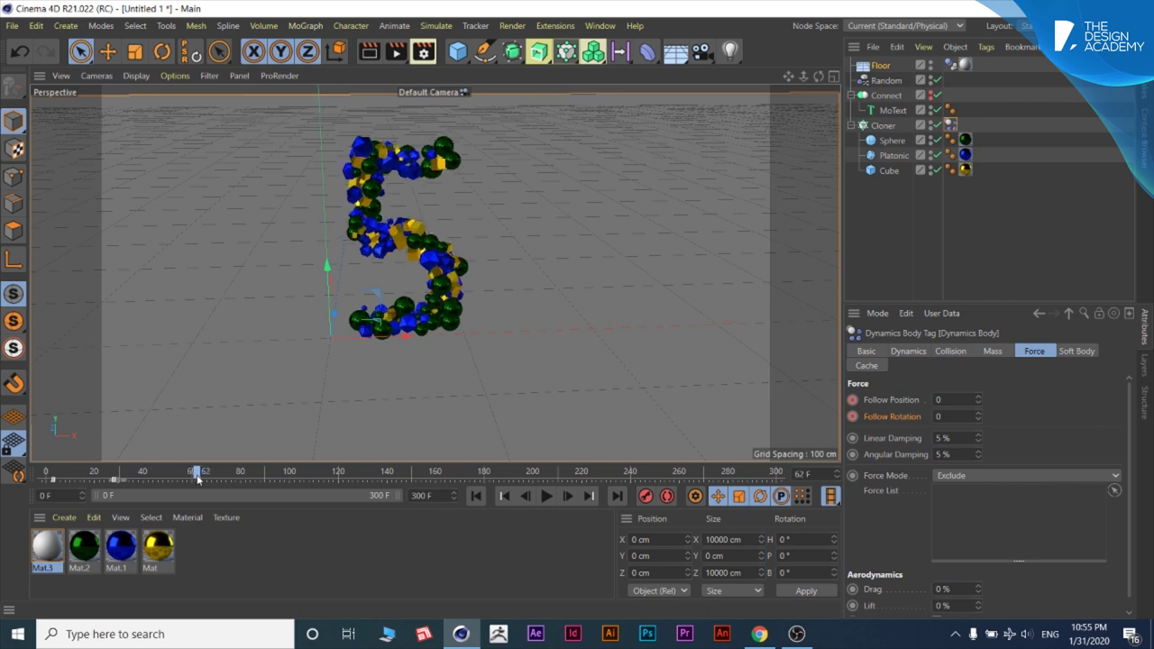
{"action": "left_click", "coordinate": [853, 399]}
{"action": "left_click_drag", "start_coordinate": [196, 475], "coordinate": [268, 478]}
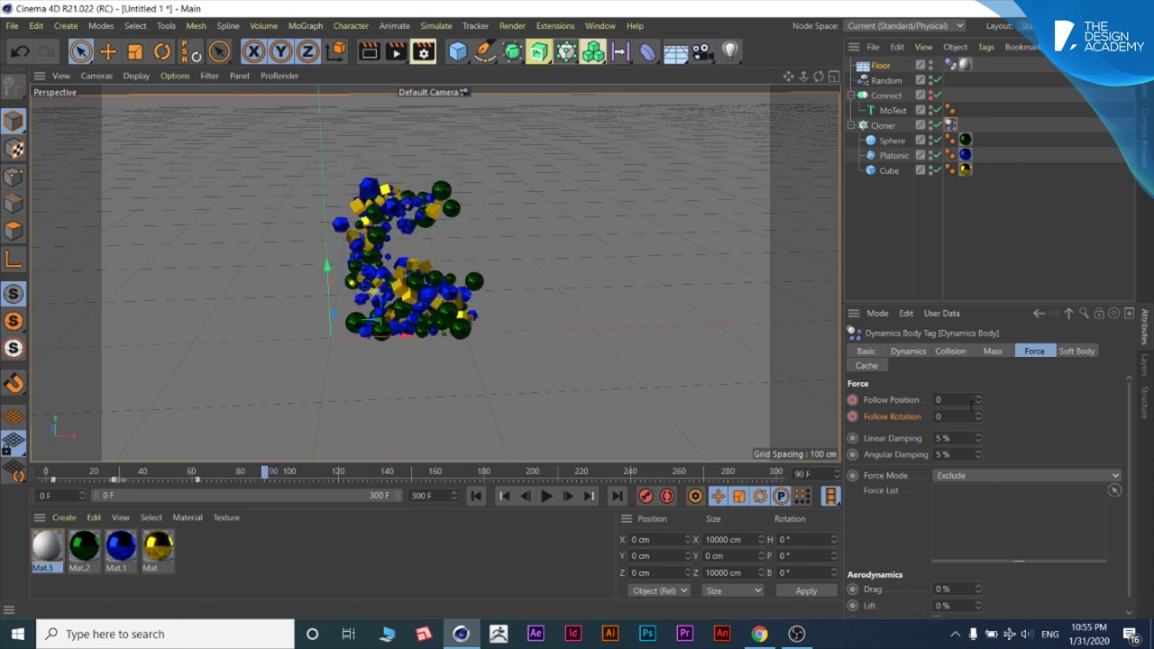
{"action": "left_click", "coordinate": [938, 416]}
{"action": "type", "text": "40"}
{"action": "left_click", "coordinate": [852, 399], "text": "ctrl"}
{"action": "left_click", "coordinate": [852, 416], "text": "ctrl"}
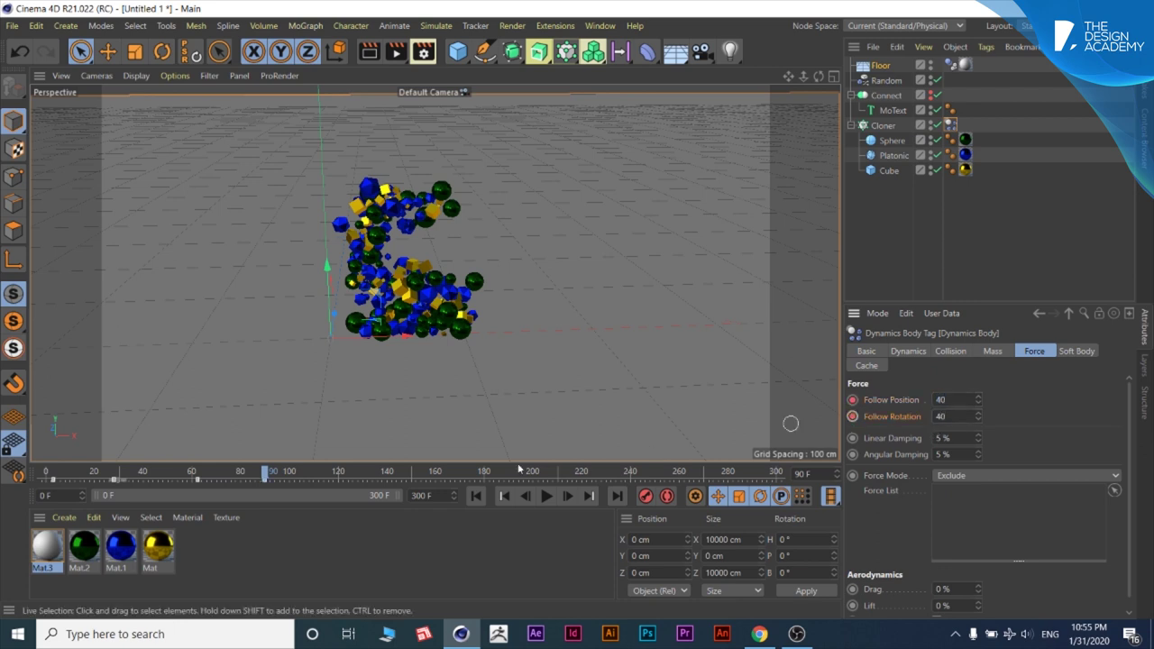
Step: Rewind to the first frame and play until the clones regroup into a 4
{"action": "left_click", "coordinate": [476, 496]}
{"action": "left_click", "coordinate": [547, 497]}
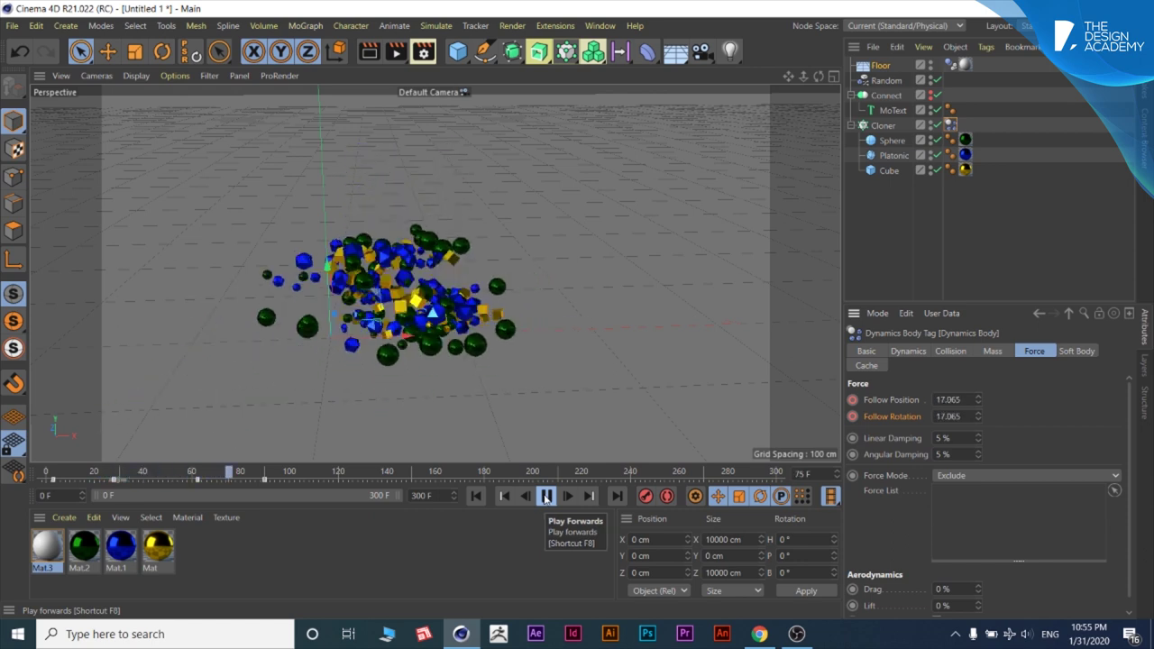
{"action": "left_click", "coordinate": [546, 496]}
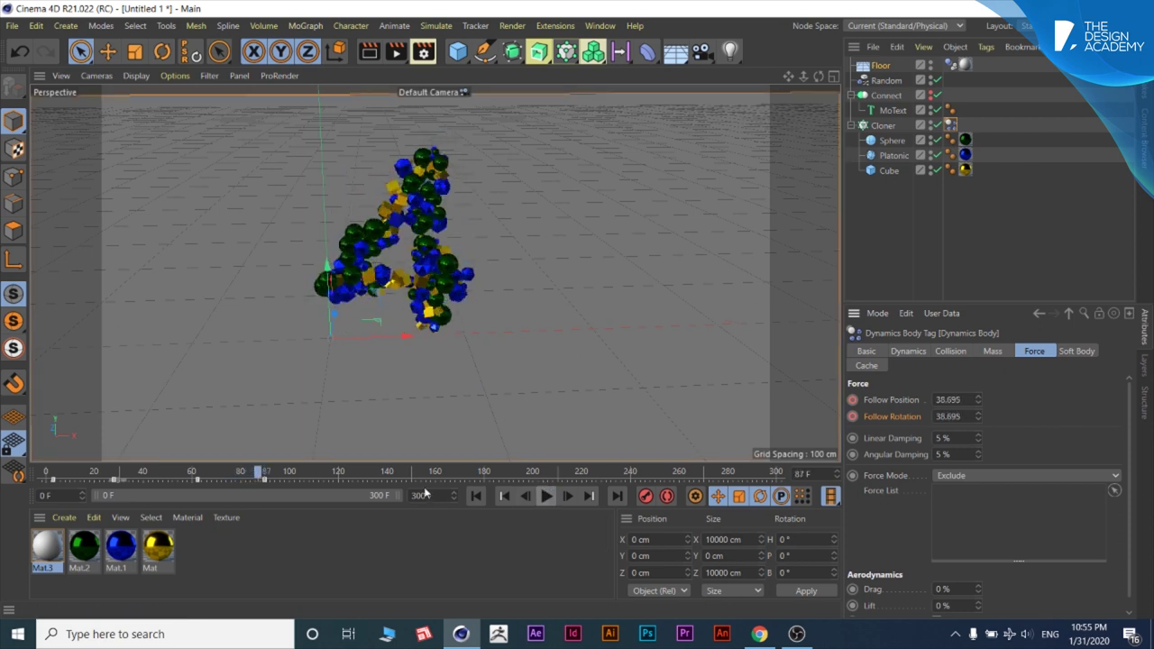
Step: Check the frame 90 key on the timeline and move to frame 92
{"action": "right_click", "coordinate": [263, 482]}
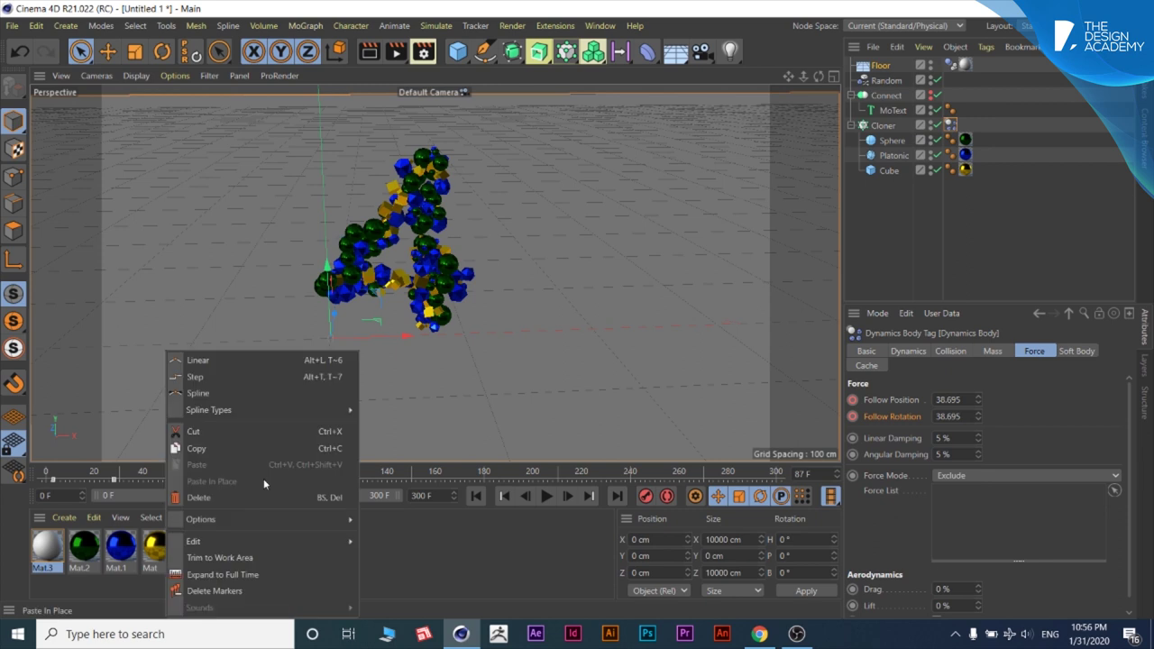
{"action": "left_click", "coordinate": [240, 494]}
{"action": "mouse_move", "coordinate": [260, 474]}
{"action": "left_mouse_down"}
{"action": "mouse_move", "coordinate": [281, 477]}
{"action": "mouse_move", "coordinate": [265, 483]}
{"action": "left_mouse_up"}
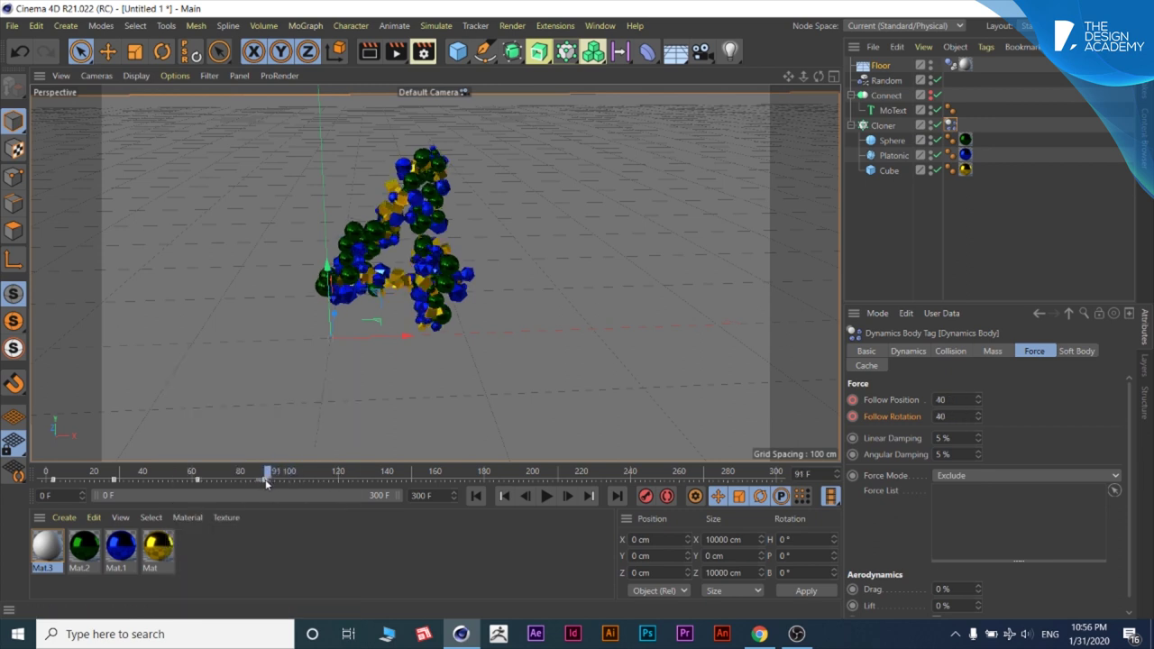
{"action": "right_click", "coordinate": [265, 478]}
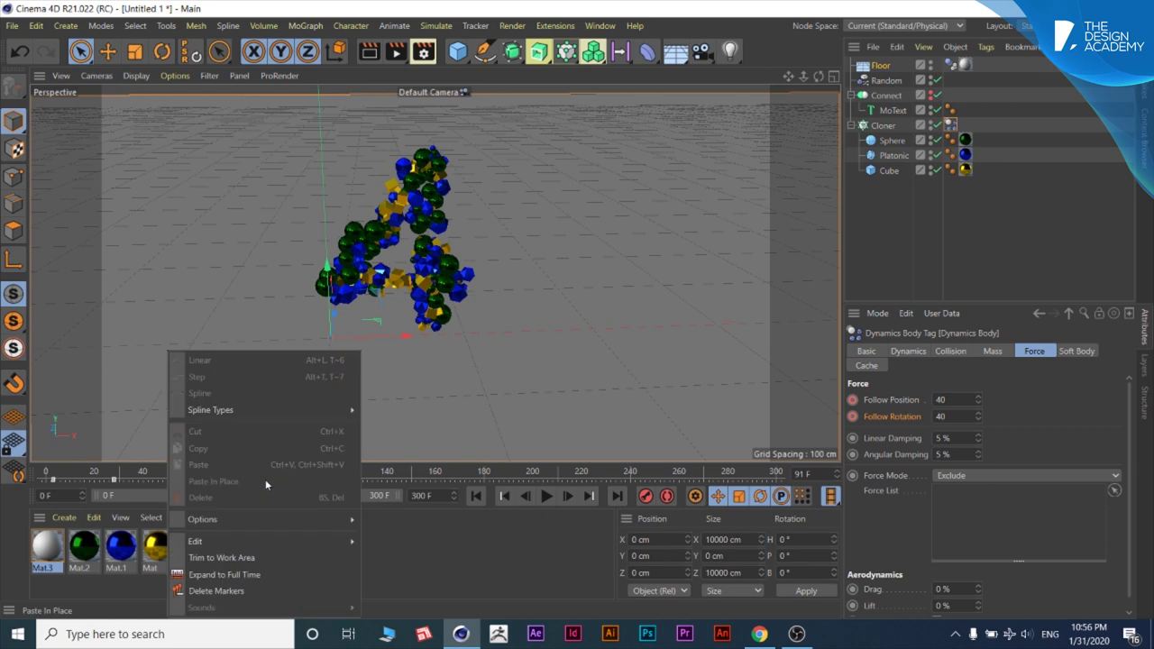
{"action": "left_click", "coordinate": [119, 452]}
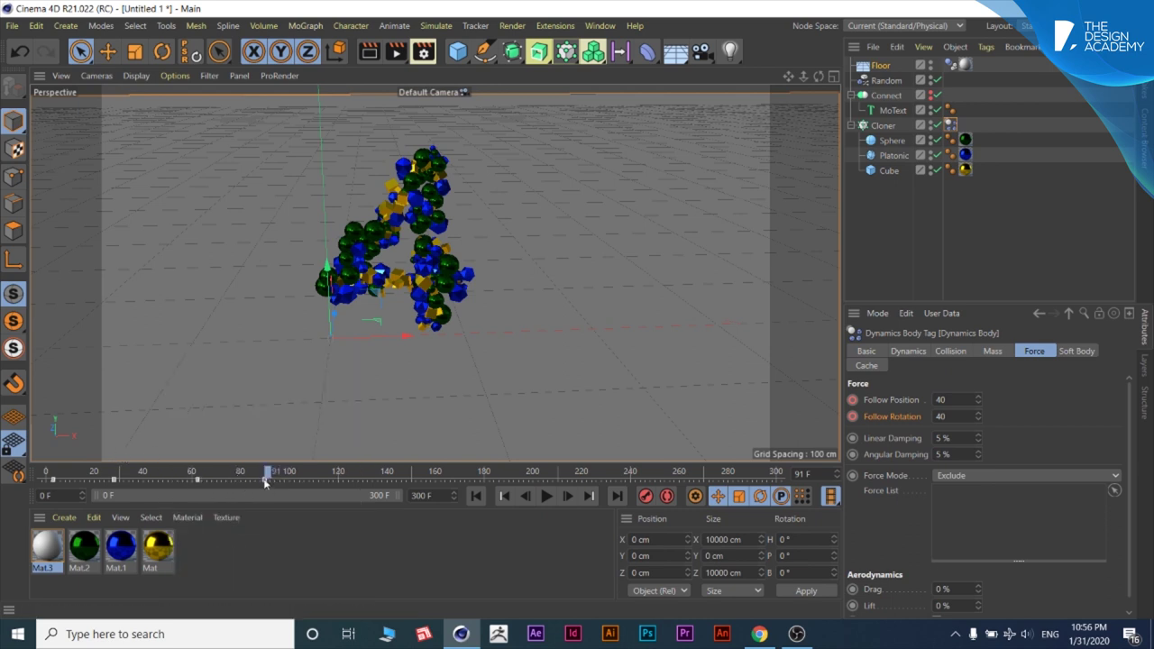
{"action": "left_click", "coordinate": [264, 479]}
{"action": "right_click", "coordinate": [264, 480]}
{"action": "left_click", "coordinate": [256, 491]}
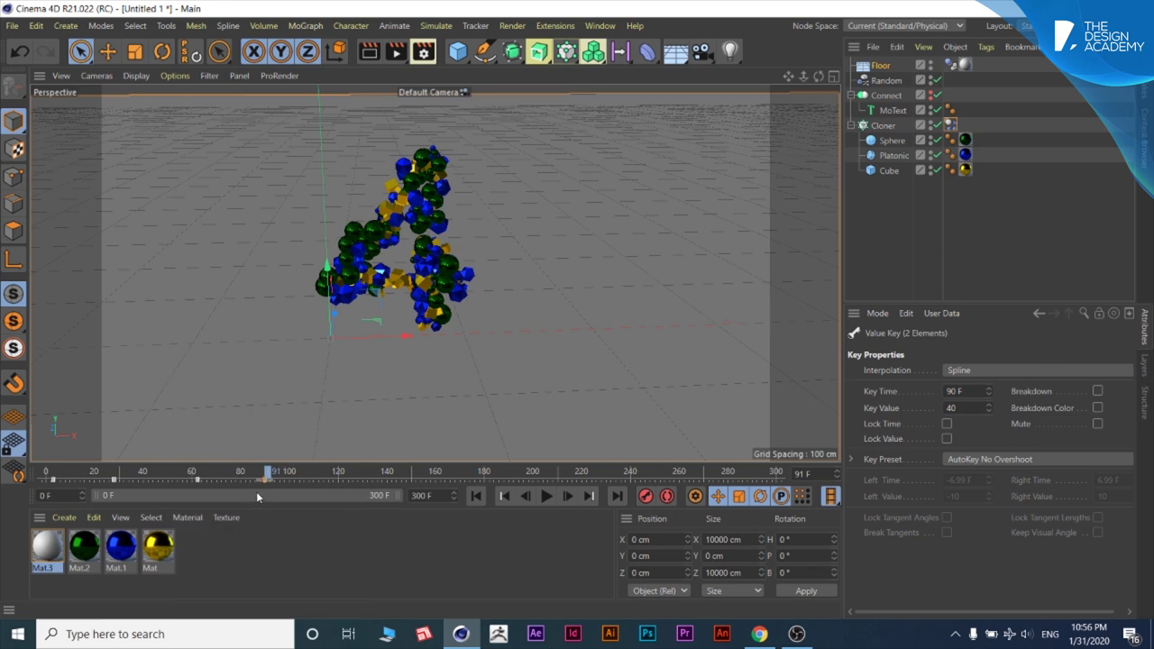
{"action": "left_click_drag", "start_coordinate": [271, 477], "coordinate": [274, 479]}
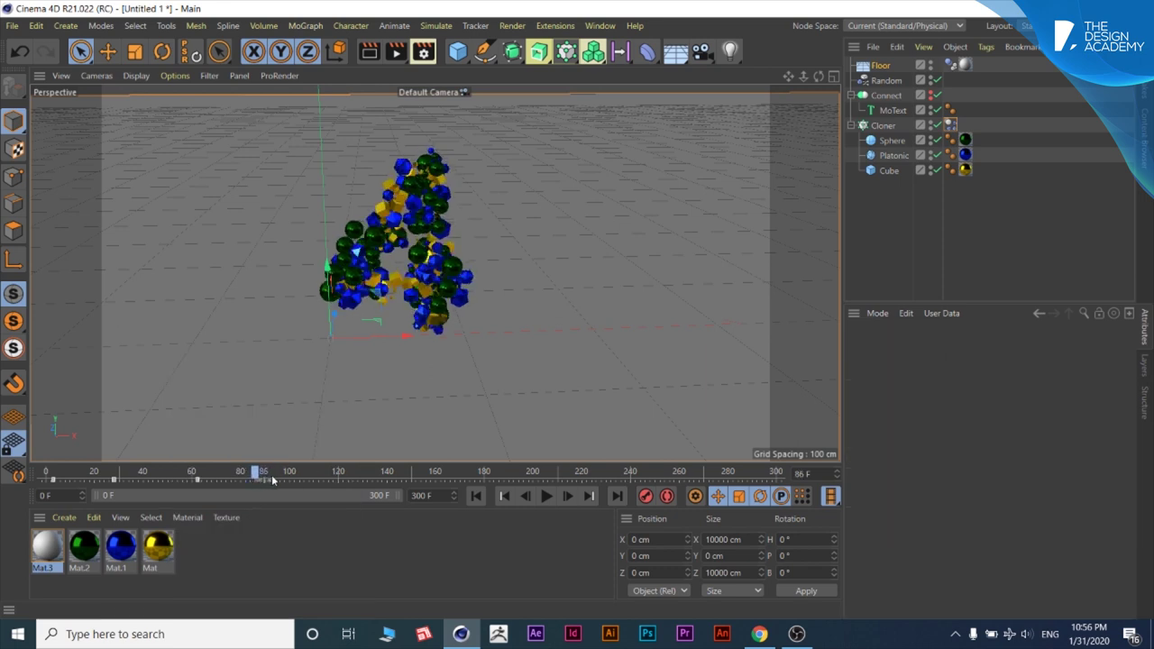
Step: Keyframe Follow Position at 40 at frame 92 in the Dynamics Body settings
{"action": "left_click", "coordinate": [952, 125]}
{"action": "left_click", "coordinate": [942, 400]}
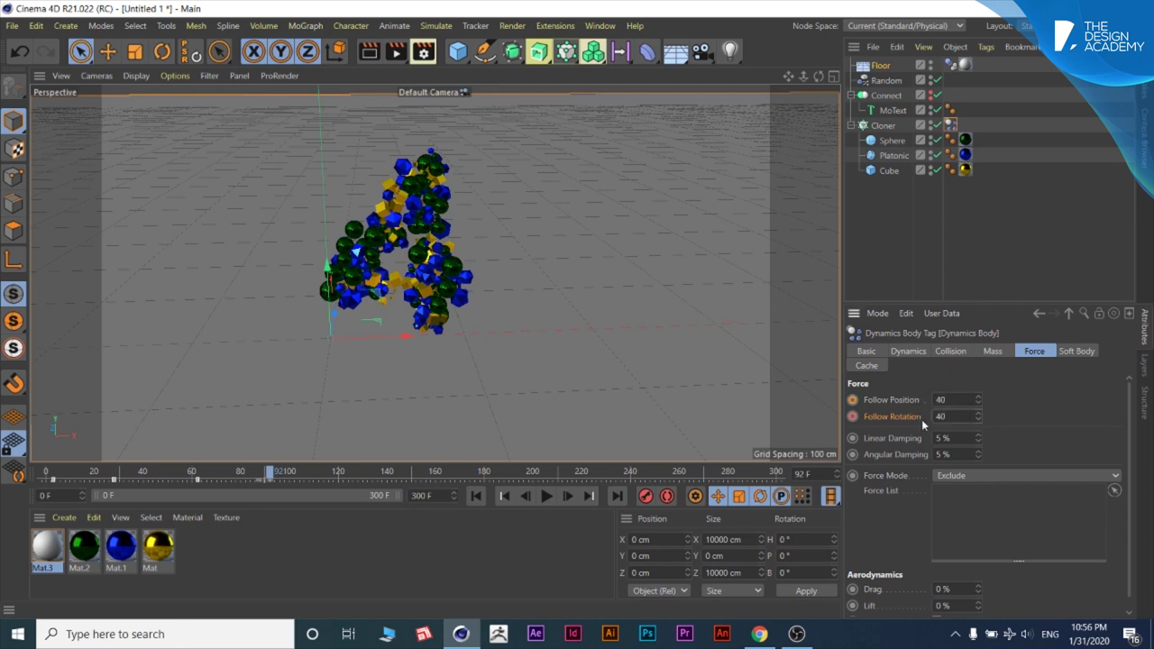
{"action": "left_click", "coordinate": [851, 399]}
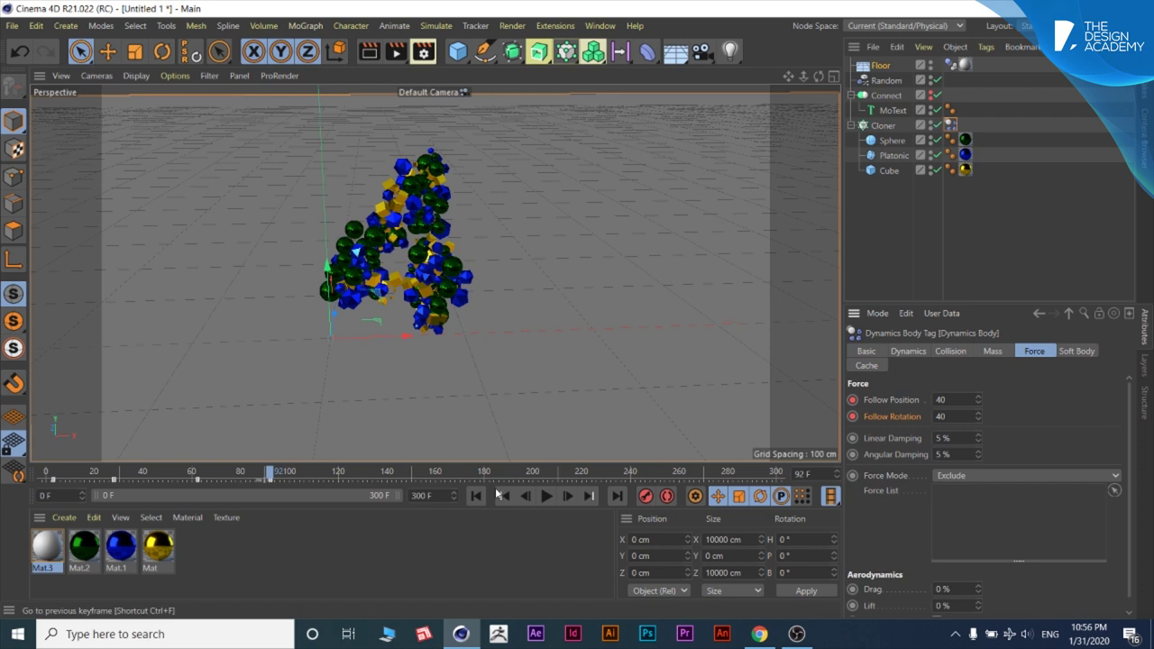
Step: Rewind to frame 0 and play the countdown from 5 to 4
{"action": "left_click", "coordinate": [504, 496]}
{"action": "left_click", "coordinate": [547, 496]}
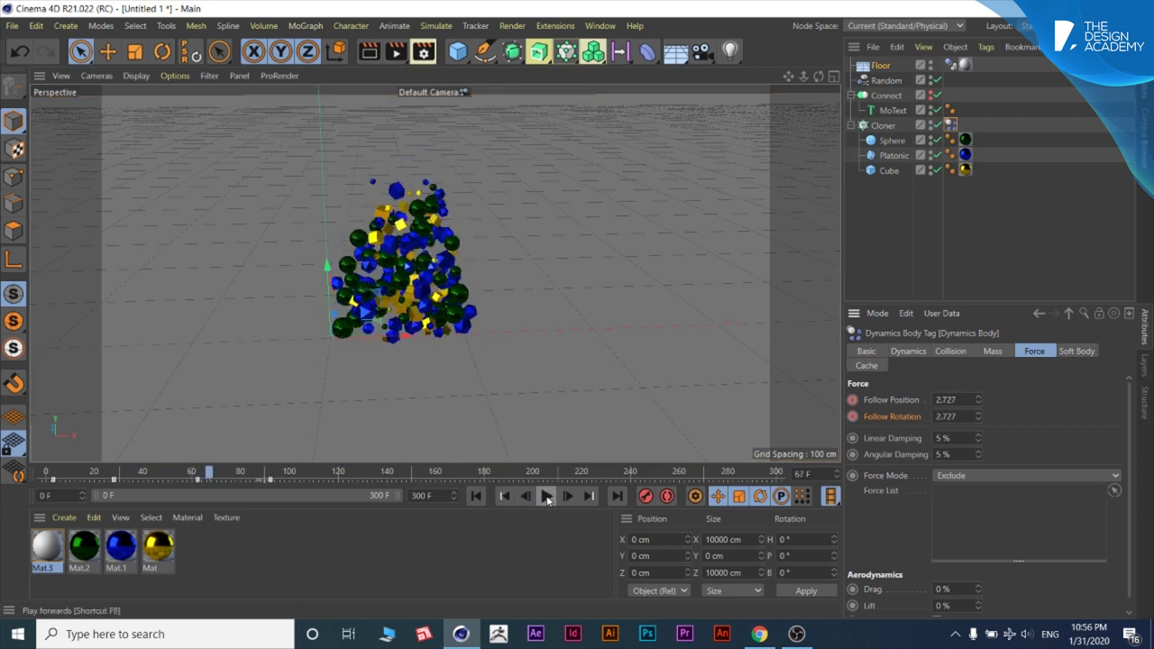
{"action": "left_click_drag", "start_coordinate": [209, 475], "coordinate": [4, 487]}
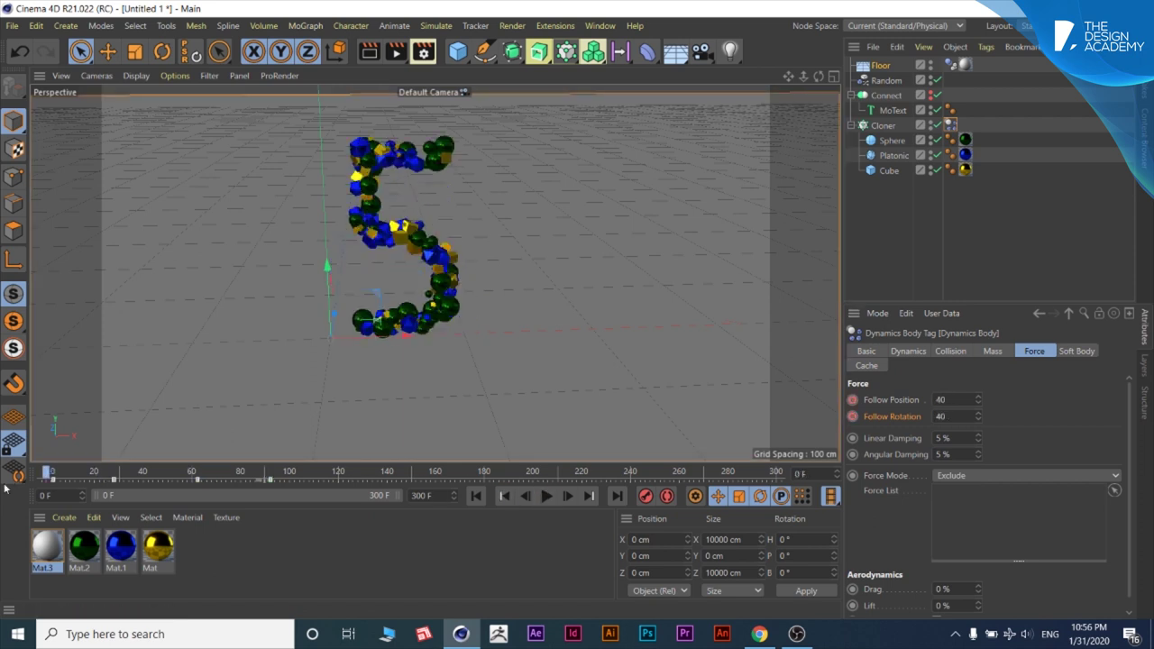
{"action": "left_click", "coordinate": [546, 496]}
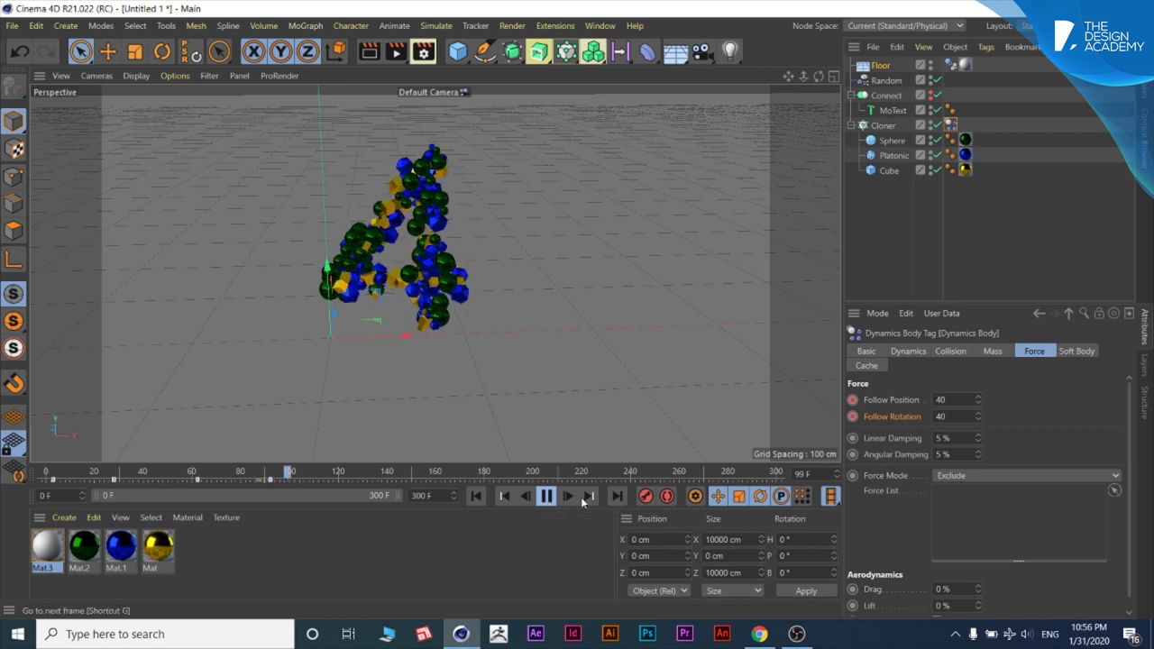
Step: Stop playback, delete the stray keyframe on the timeline and scrub back to frame 76
{"action": "left_click", "coordinate": [546, 495]}
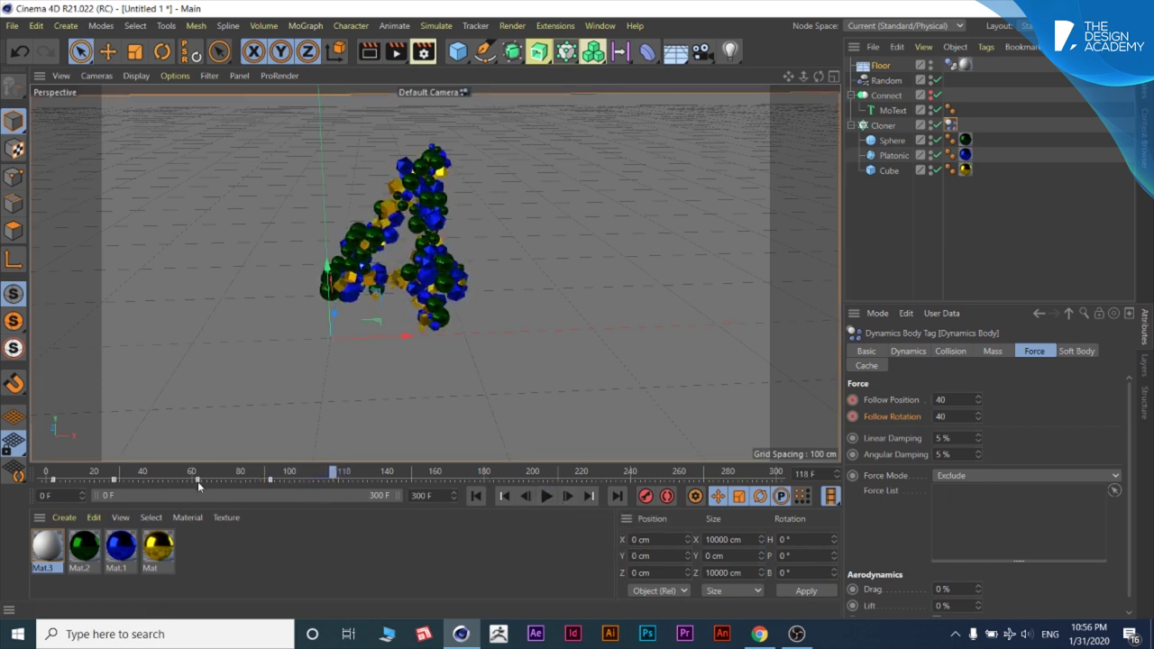
{"action": "left_click", "coordinate": [198, 479]}
{"action": "right_click", "coordinate": [196, 480]}
{"action": "left_click", "coordinate": [193, 497]}
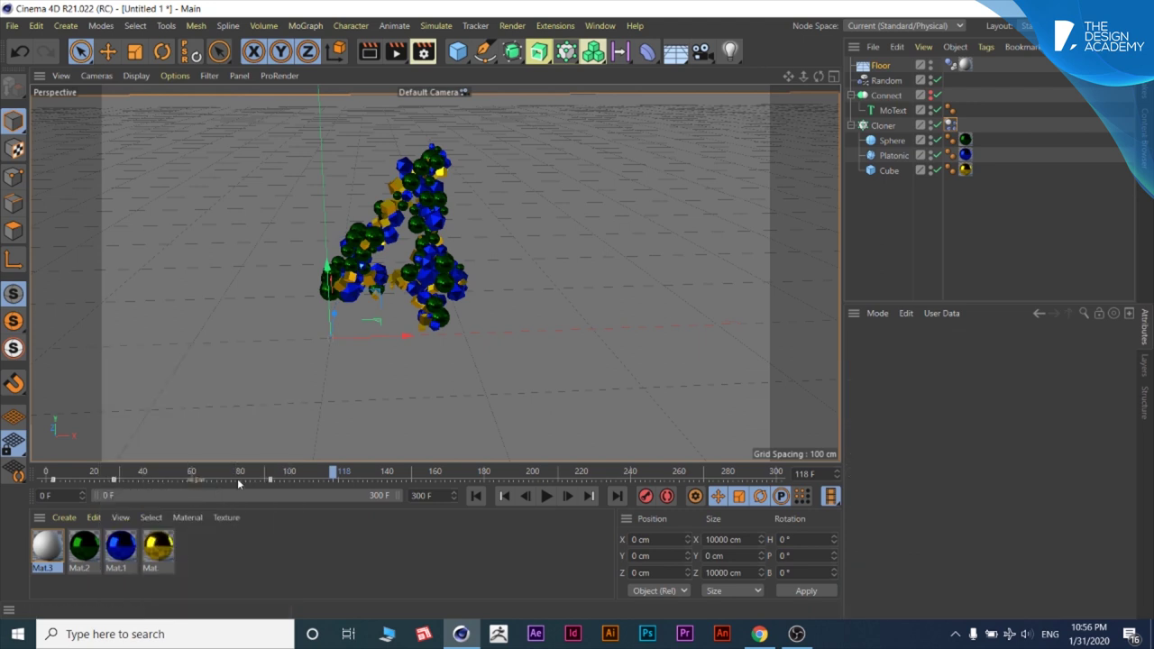
{"action": "left_click_drag", "start_coordinate": [336, 473], "coordinate": [233, 483]}
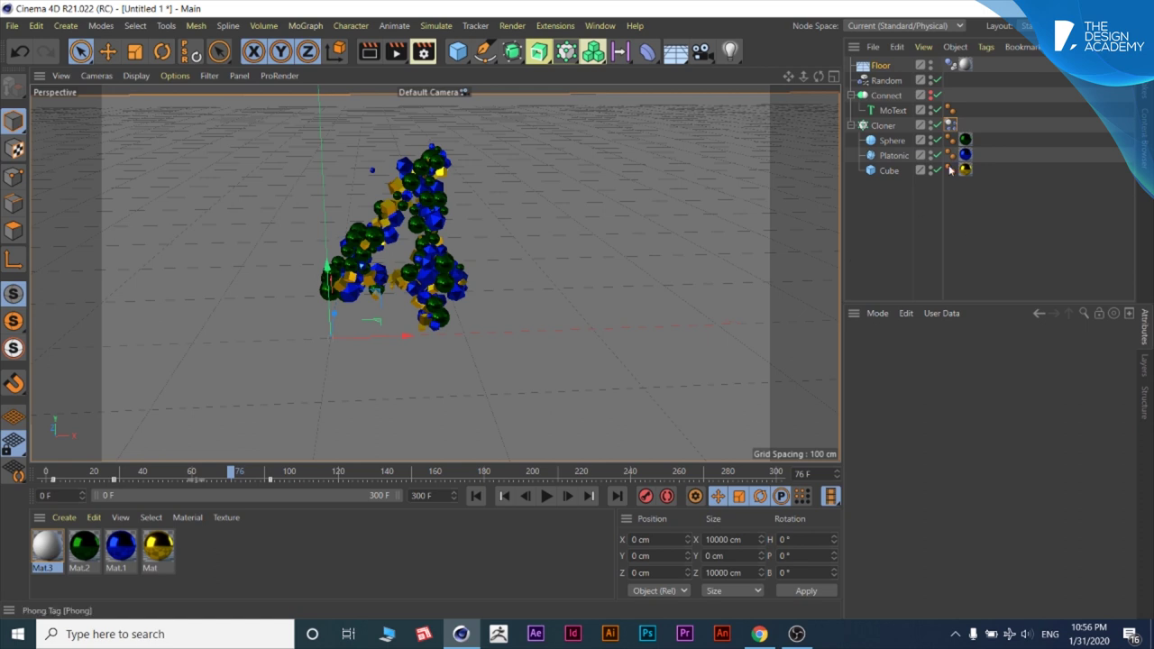
Step: Set the cloner's Follow Position and Follow Rotation to 0, key Rotation, and replay from the start
{"action": "left_click", "coordinate": [950, 126]}
{"action": "left_click", "coordinate": [938, 400]}
{"action": "type", "text": "0"}
{"action": "left_click", "coordinate": [955, 417]}
{"action": "type", "text": "0"}
{"action": "left_click", "coordinate": [852, 417]}
{"action": "left_click", "coordinate": [476, 495]}
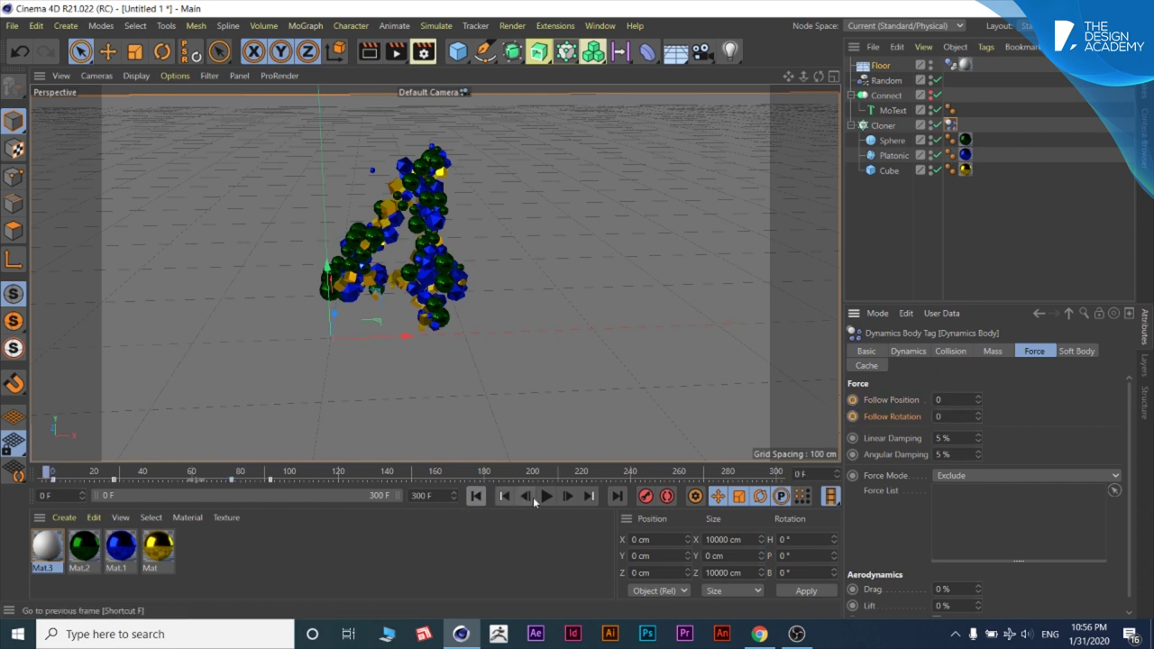
{"action": "left_click", "coordinate": [546, 496]}
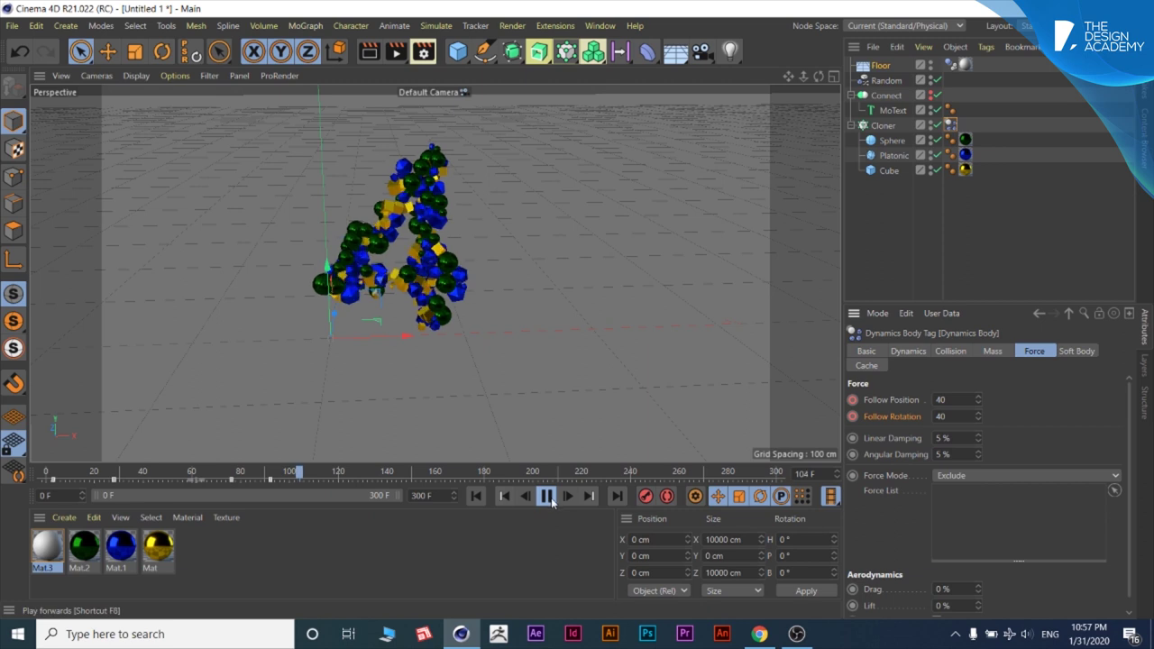
{"action": "left_click", "coordinate": [547, 497]}
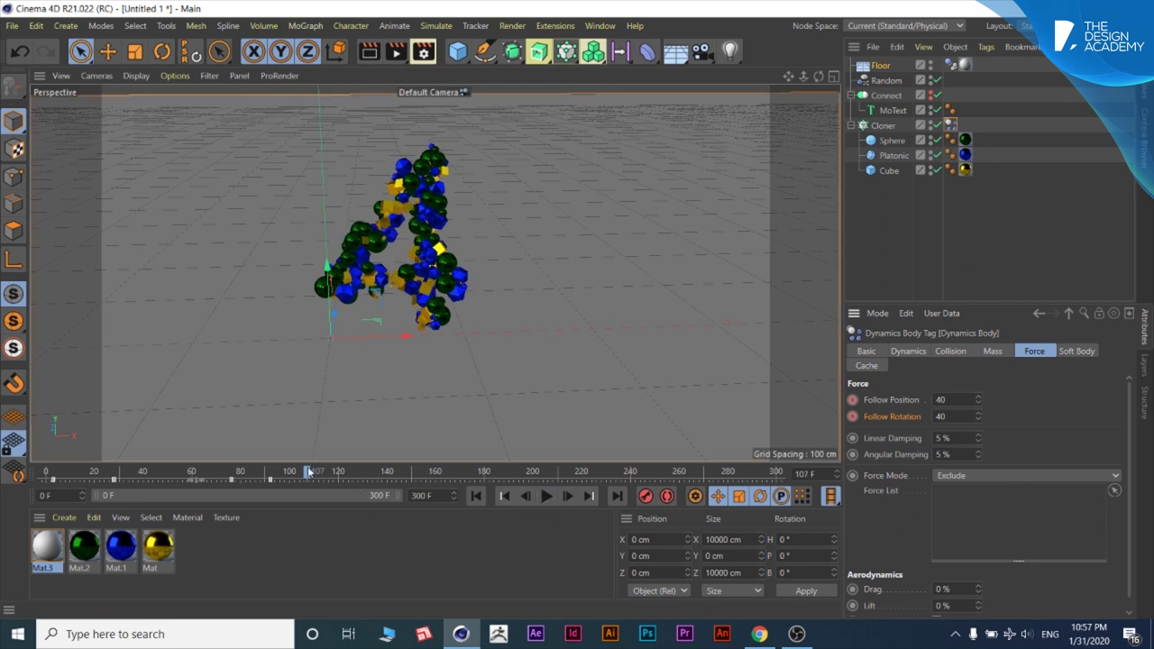
Step: Key Follow Position at 0 and play through frame 108 to 138 to watch the 4 collapse
{"action": "double_click", "coordinate": [965, 400]}
{"action": "left_click", "coordinate": [852, 399], "text": "ctrl"}
{"action": "left_click_drag", "start_coordinate": [311, 474], "coordinate": [268, 473]}
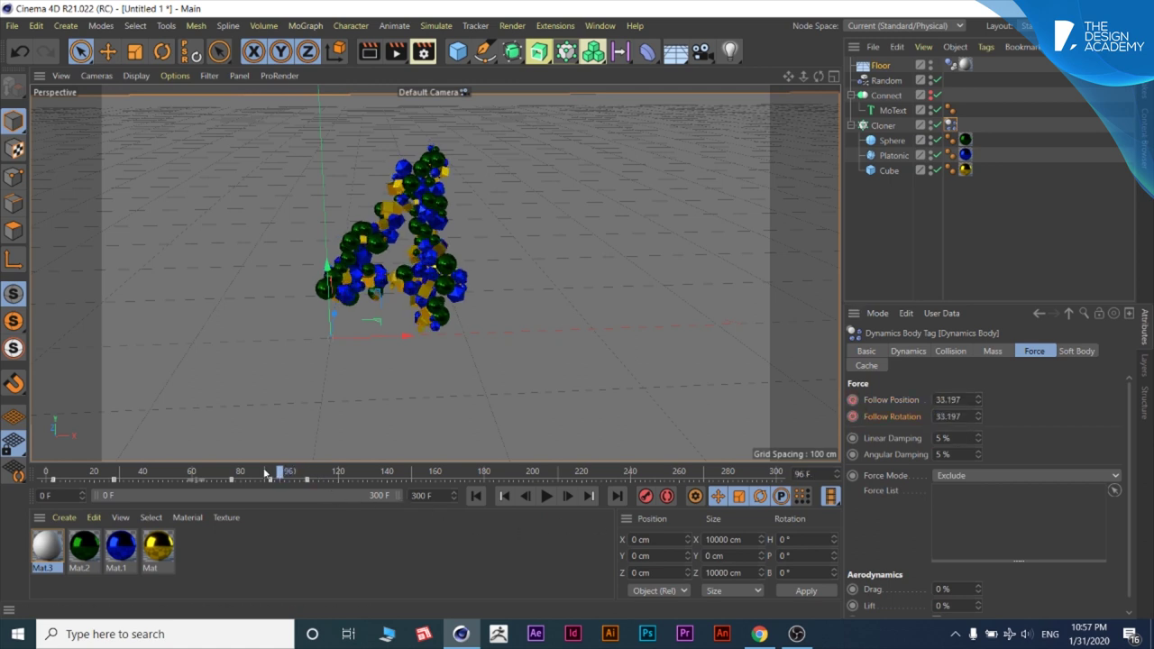
{"action": "key", "text": "F8"}
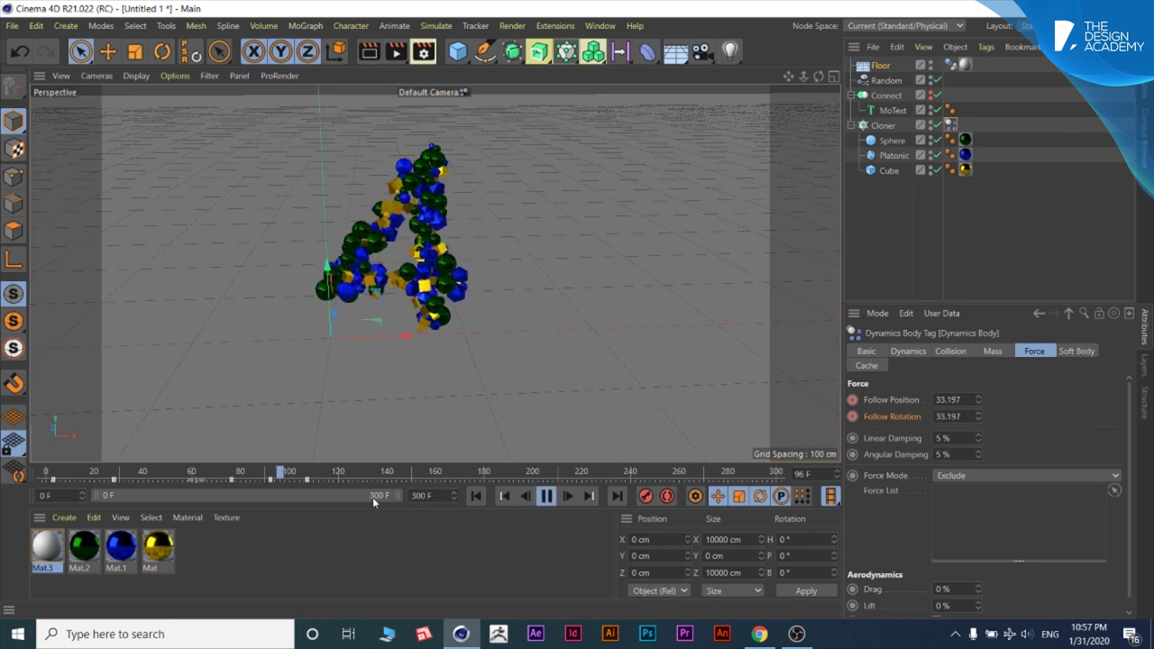
{"action": "key", "text": "F8"}
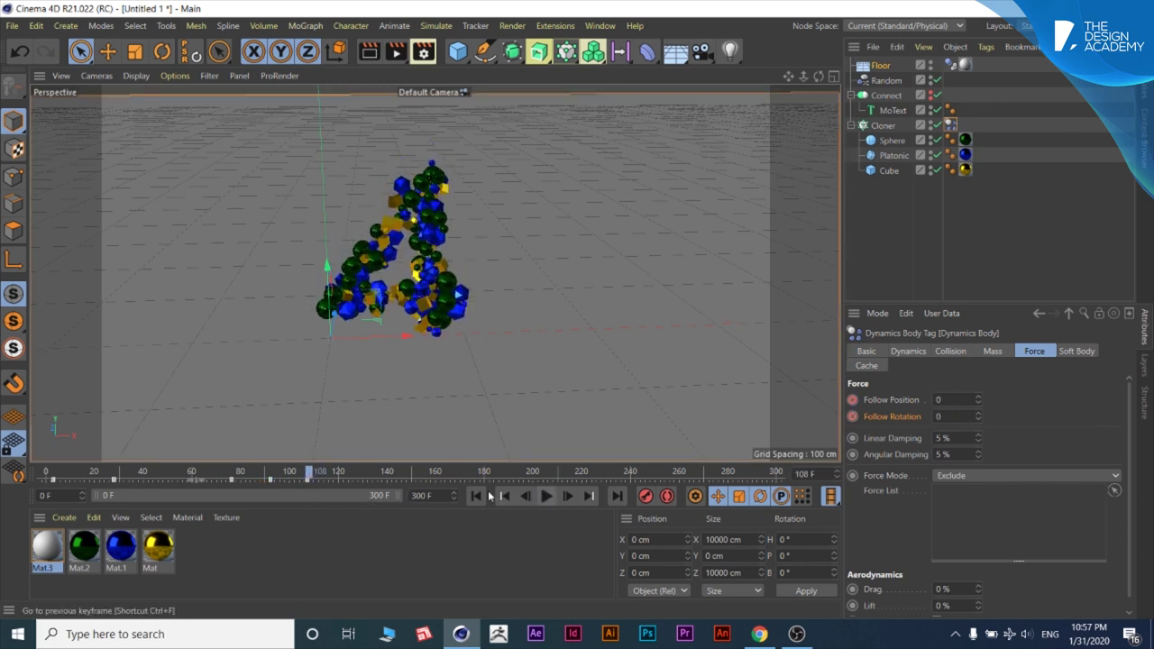
{"action": "key", "text": "F8"}
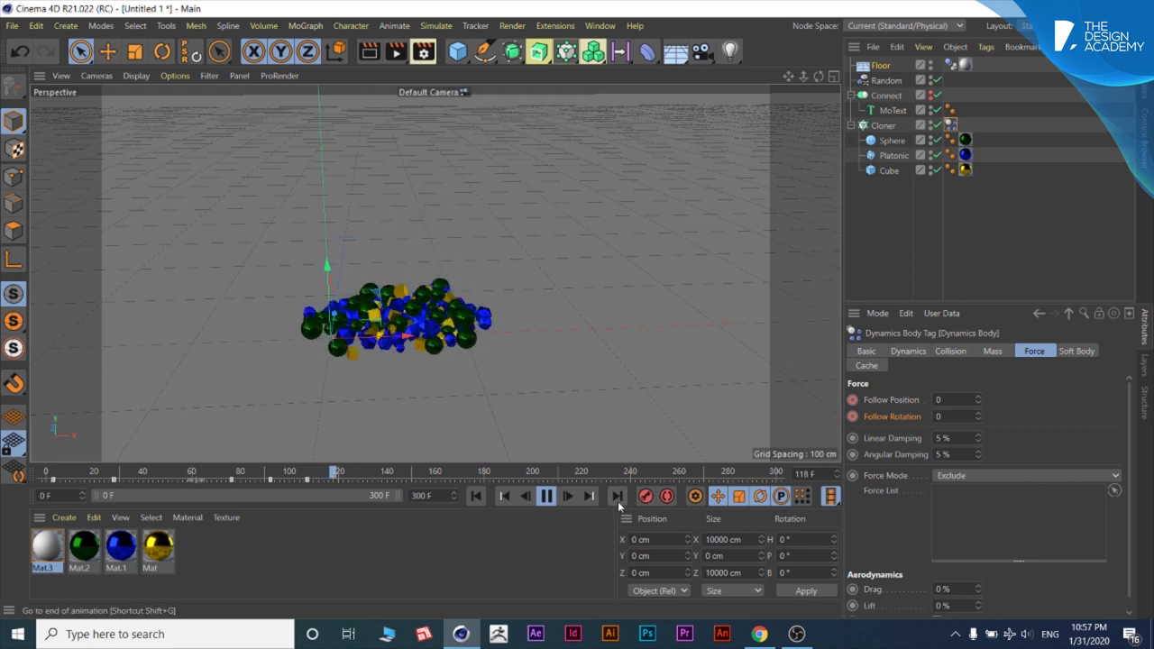
{"action": "key", "text": "F8"}
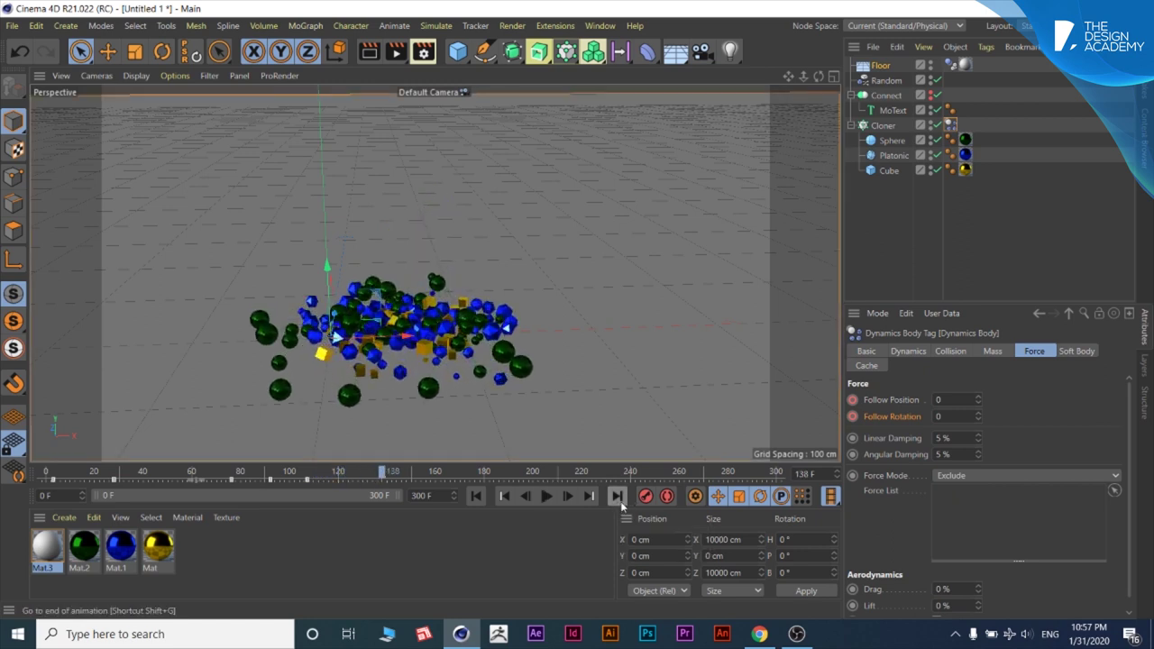
{"action": "left_click", "coordinate": [853, 402]}
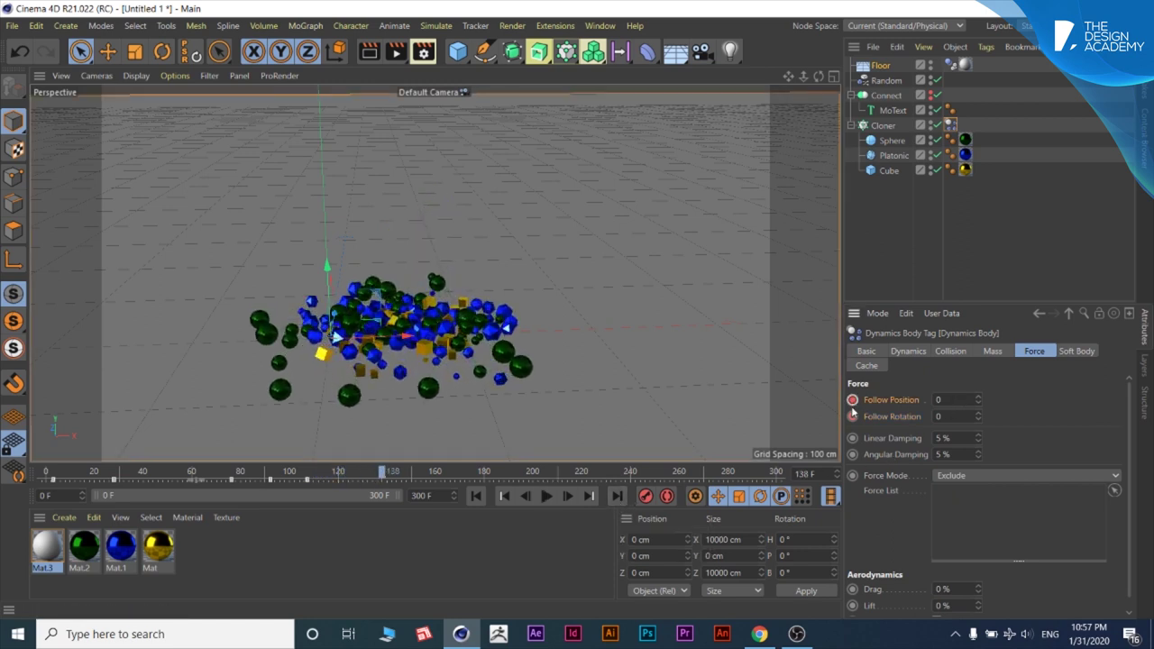
{"action": "key", "text": "t"}
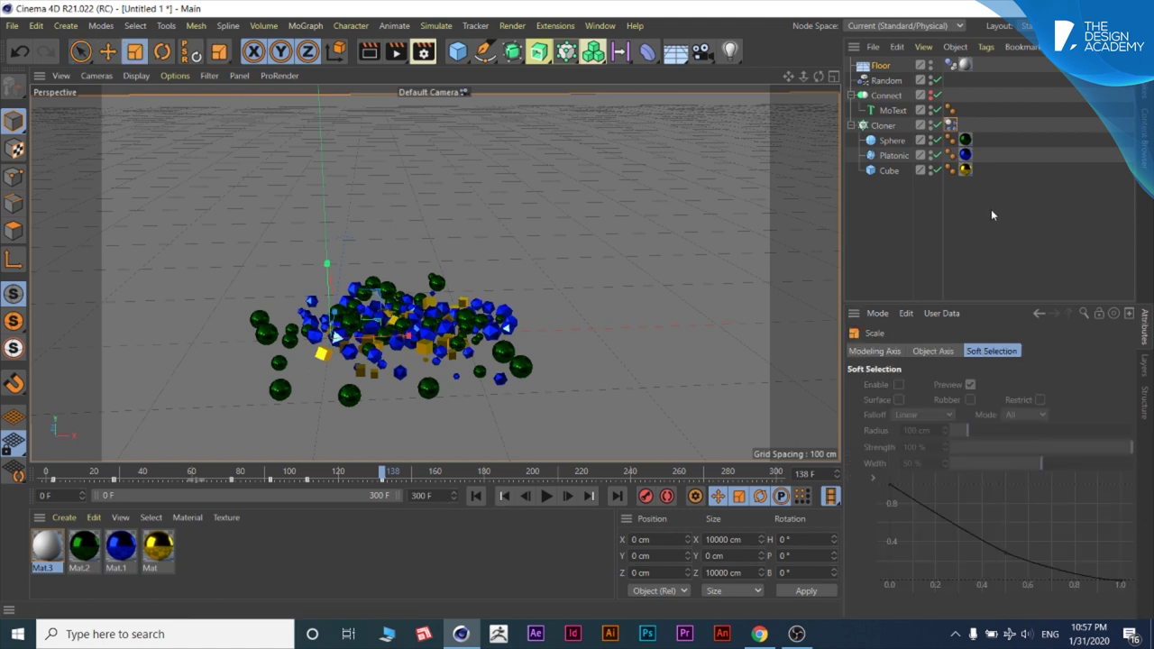
Step: At frame 151, set Follow Rotation to 40 and replay from frame 82 to watch the 3 form
{"action": "left_click", "coordinate": [950, 126]}
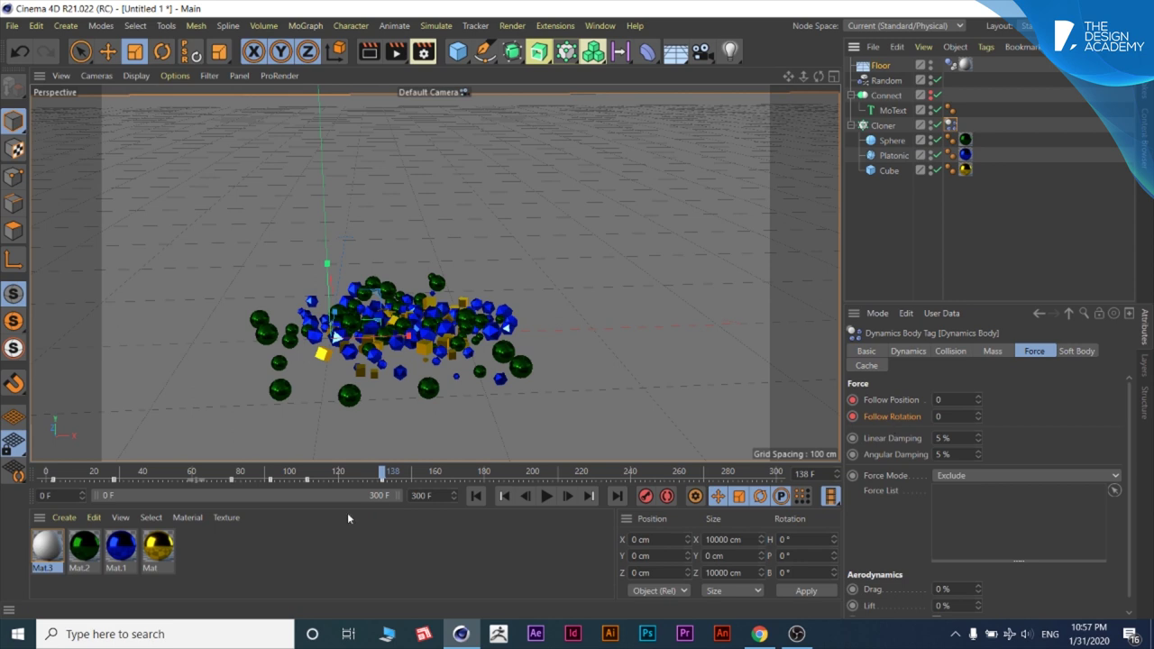
{"action": "left_click_drag", "start_coordinate": [382, 478], "coordinate": [416, 478]}
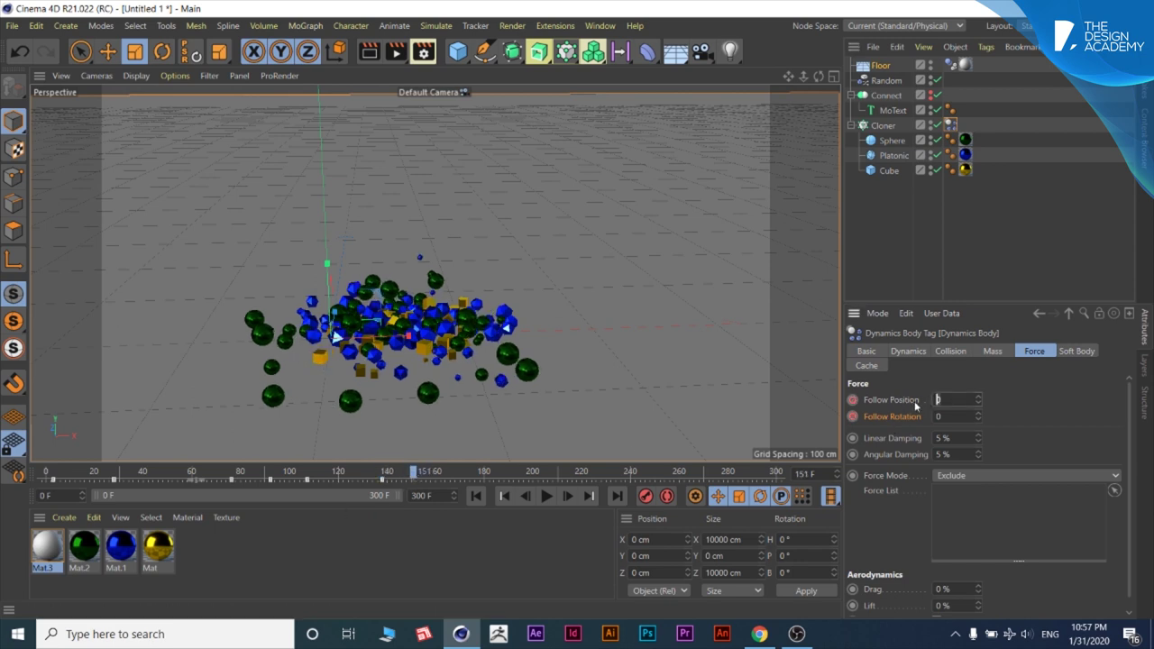
{"action": "left_click", "coordinate": [955, 416]}
{"action": "type", "text": "0"}
{"action": "key", "text": "Return"}
{"action": "left_click", "coordinate": [249, 476]}
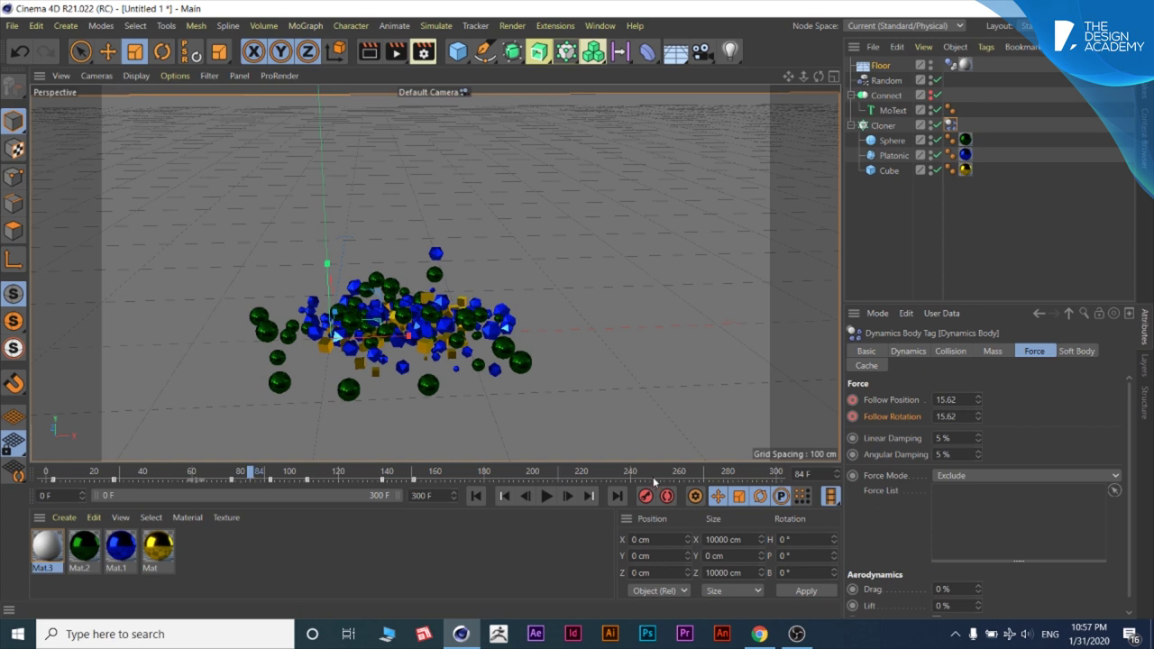
{"action": "left_click", "coordinate": [547, 497]}
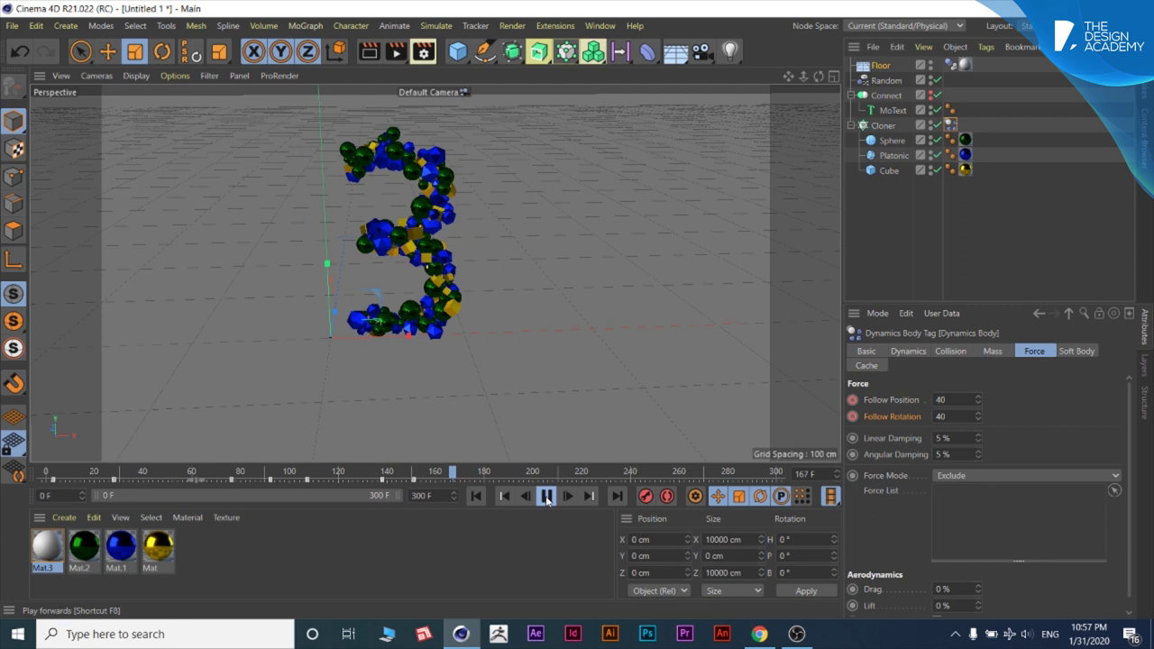
Step: Delete the Follow key at frame 151, set Follow Position to 40 at frame 156, and replay from 129
{"action": "left_click", "coordinate": [547, 497]}
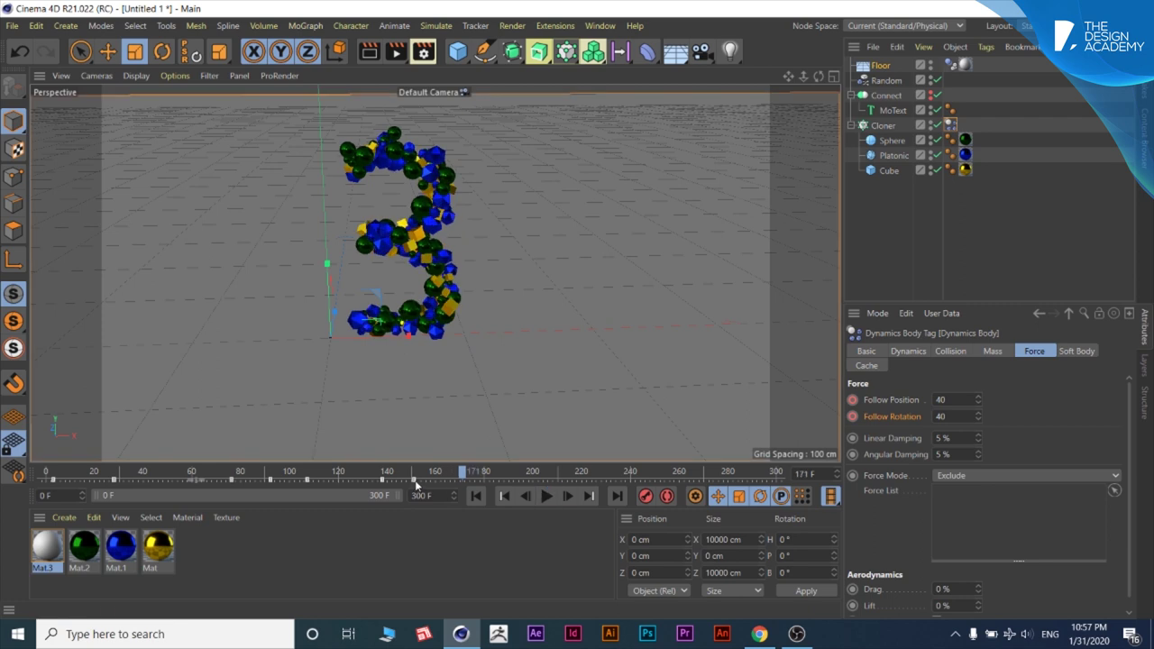
{"action": "left_click", "coordinate": [415, 482]}
{"action": "right_click", "coordinate": [410, 479]}
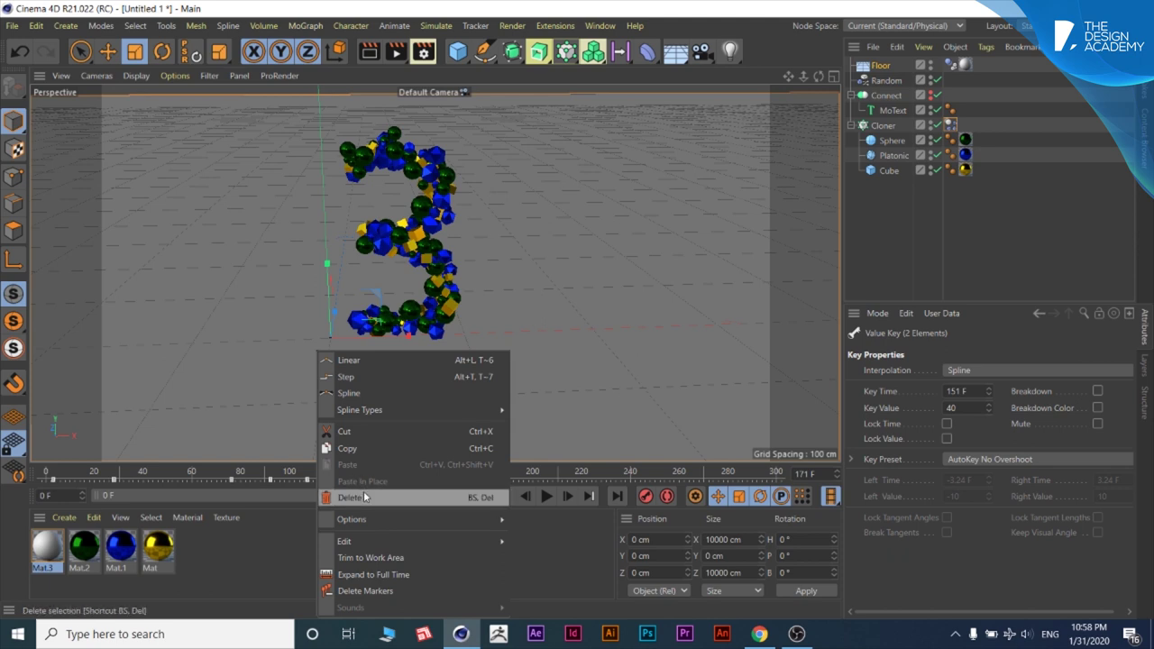
{"action": "left_click", "coordinate": [367, 497]}
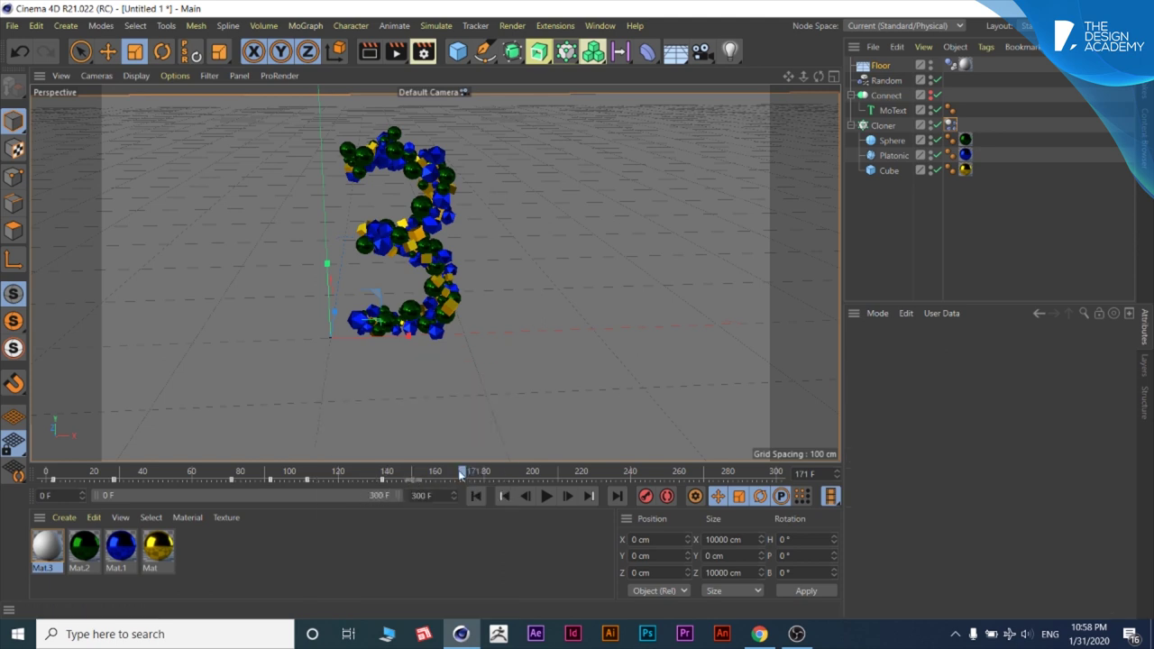
{"action": "left_click_drag", "start_coordinate": [457, 475], "coordinate": [428, 480]}
{"action": "left_click", "coordinate": [954, 122]}
{"action": "left_click", "coordinate": [952, 400]}
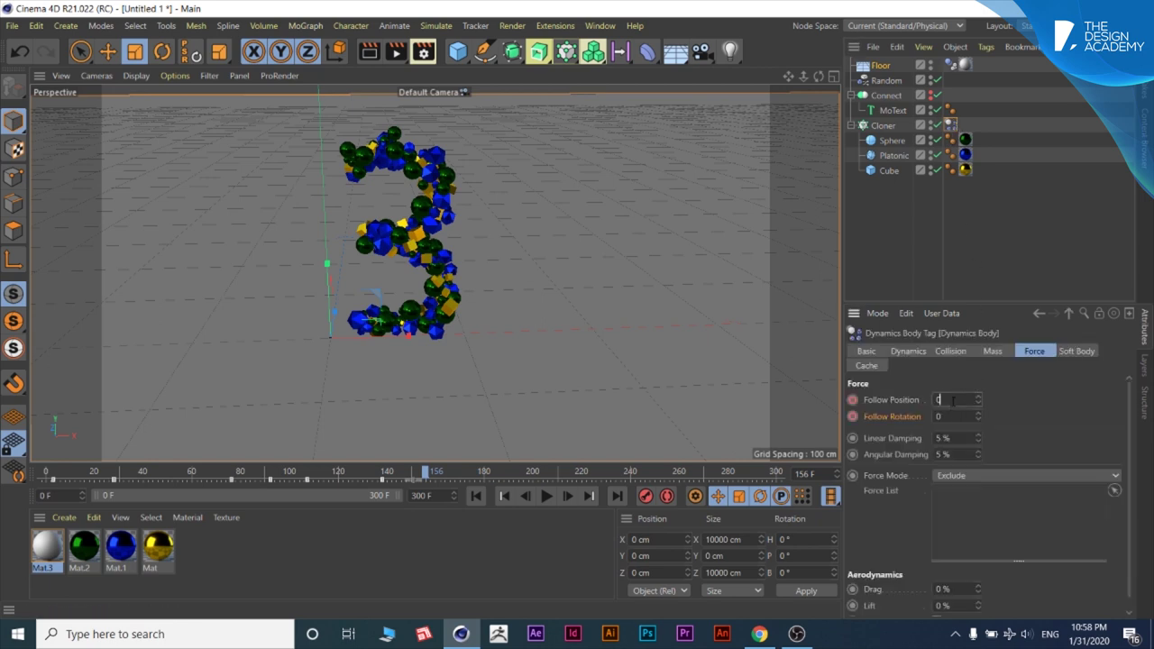
{"action": "type", "text": "40"}
{"action": "left_click_drag", "start_coordinate": [424, 470], "coordinate": [361, 470]}
{"action": "left_click", "coordinate": [544, 496]}
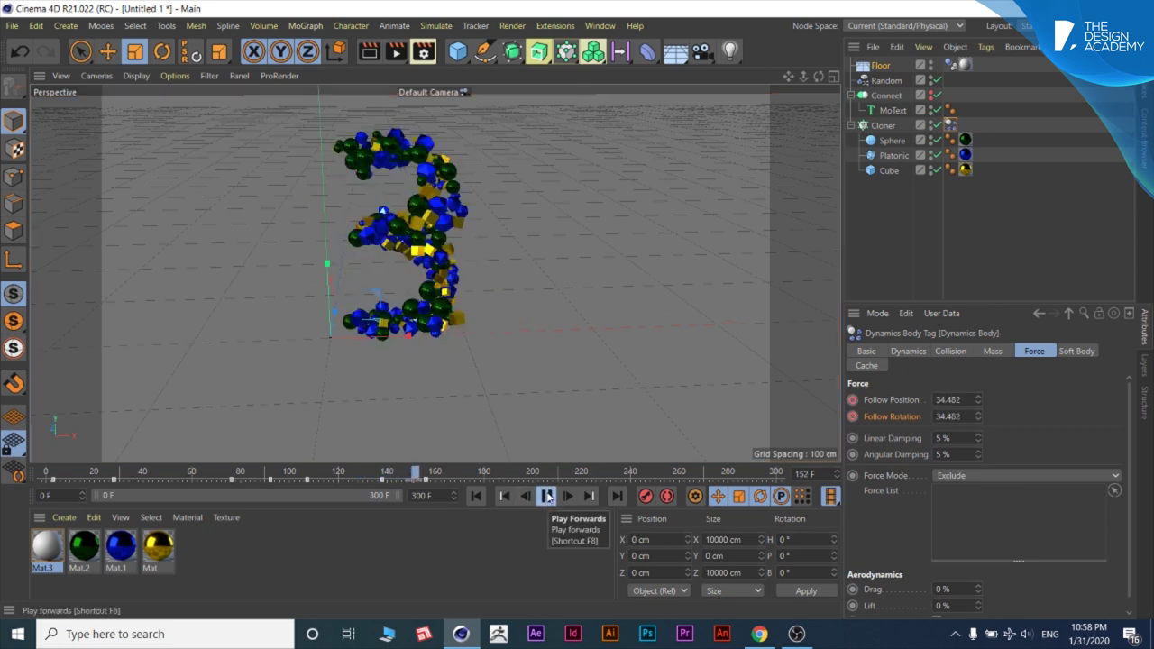
{"action": "left_click", "coordinate": [545, 497]}
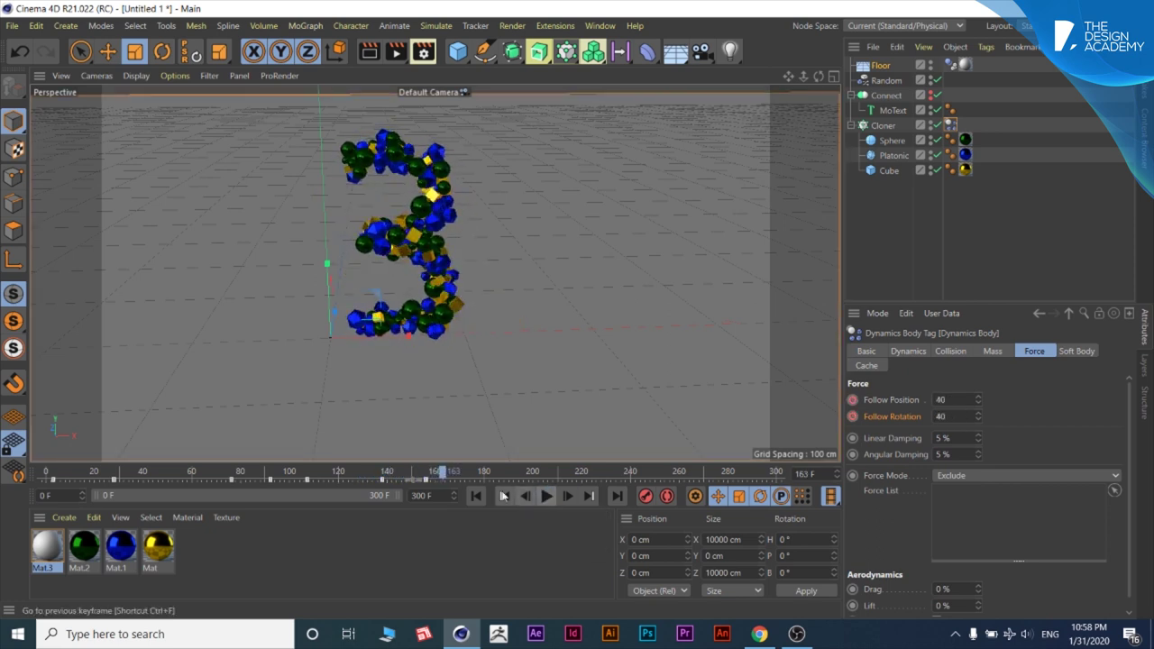
Step: Delete the key at frame 156, key Follow Rotation instead, and replay from frame 138
{"action": "left_click", "coordinate": [426, 476]}
{"action": "right_click", "coordinate": [427, 480]}
{"action": "left_click", "coordinate": [396, 496]}
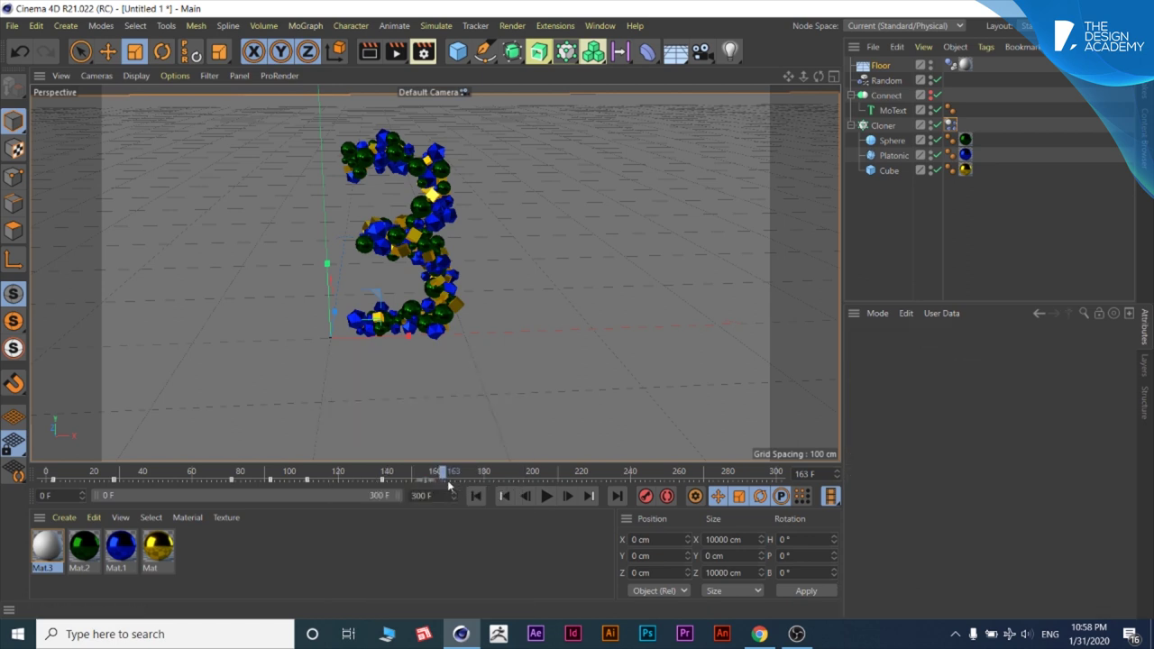
{"action": "left_click", "coordinate": [951, 126]}
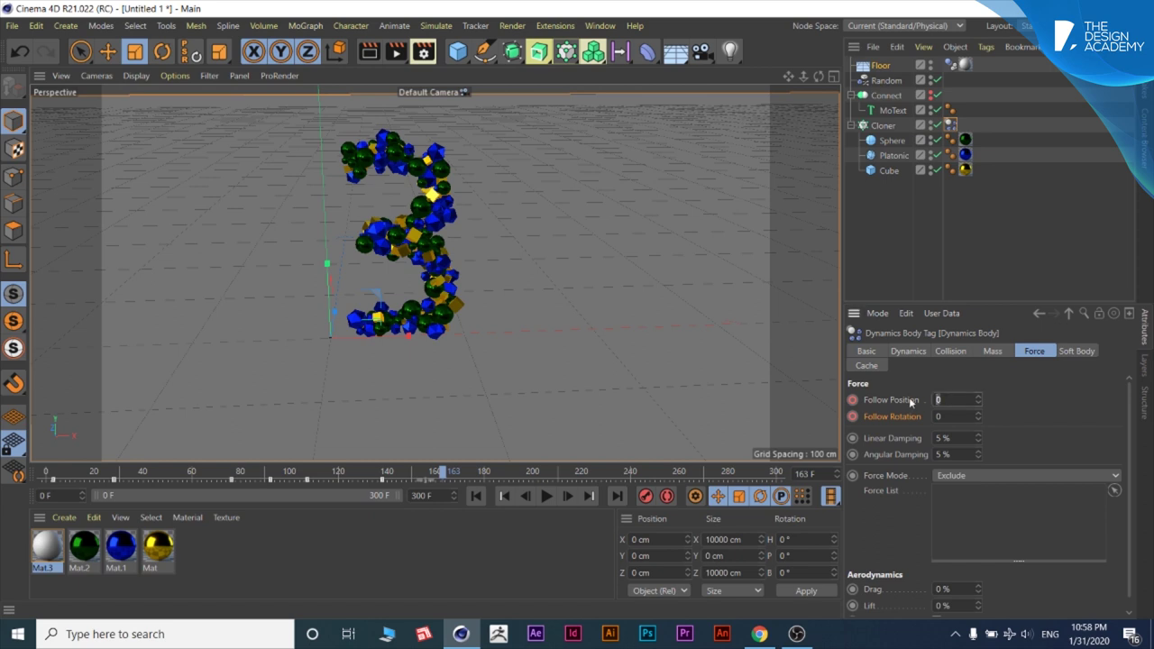
{"action": "left_click", "coordinate": [852, 417]}
{"action": "left_click_drag", "start_coordinate": [442, 475], "coordinate": [382, 477]}
{"action": "left_click", "coordinate": [547, 496]}
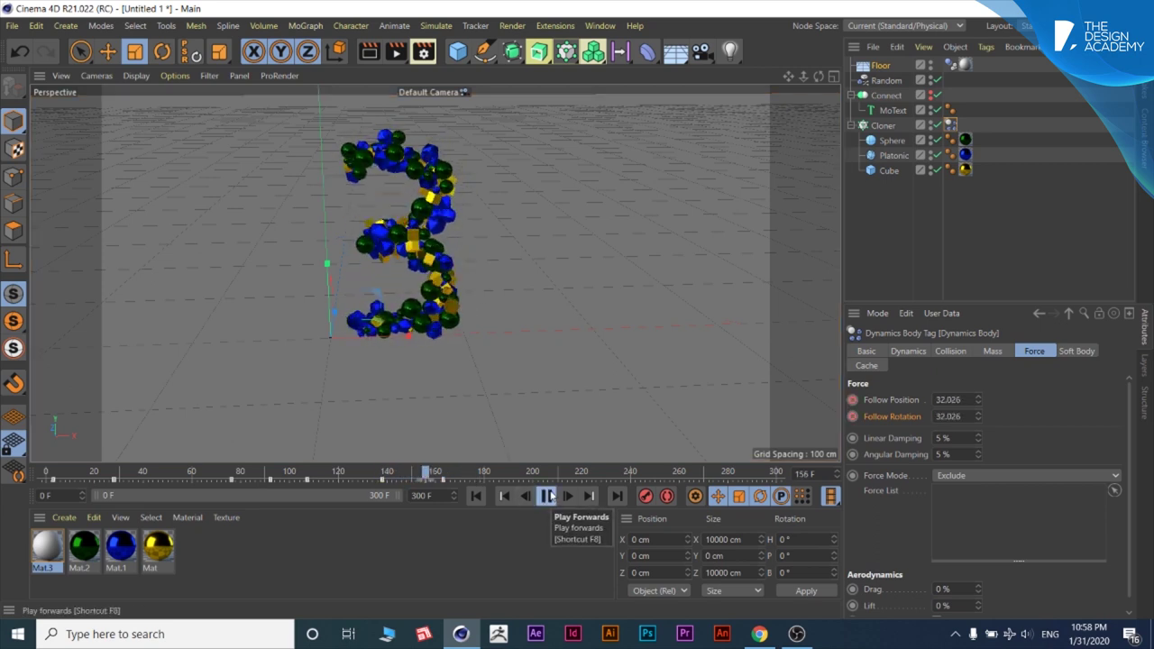
{"action": "left_click", "coordinate": [549, 496]}
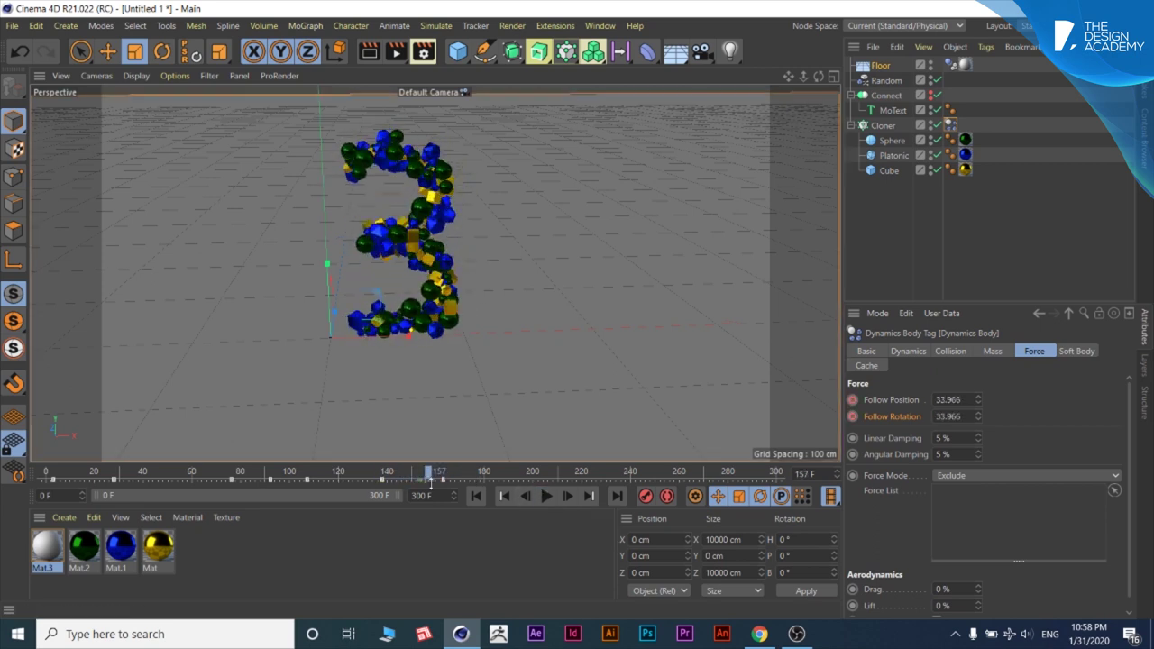
Step: Delete the key at frame 138, re-key Follow Position and Rotation, and replay from frame 91
{"action": "right_click", "coordinate": [383, 479]}
{"action": "left_click", "coordinate": [383, 497]}
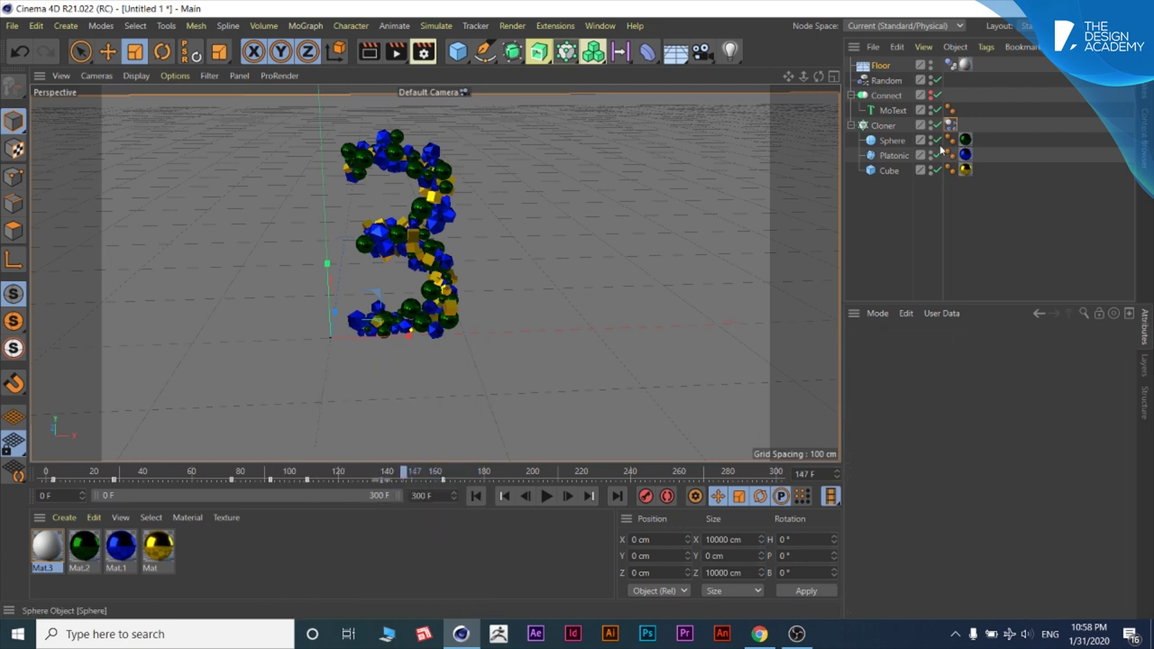
{"action": "left_click", "coordinate": [950, 125]}
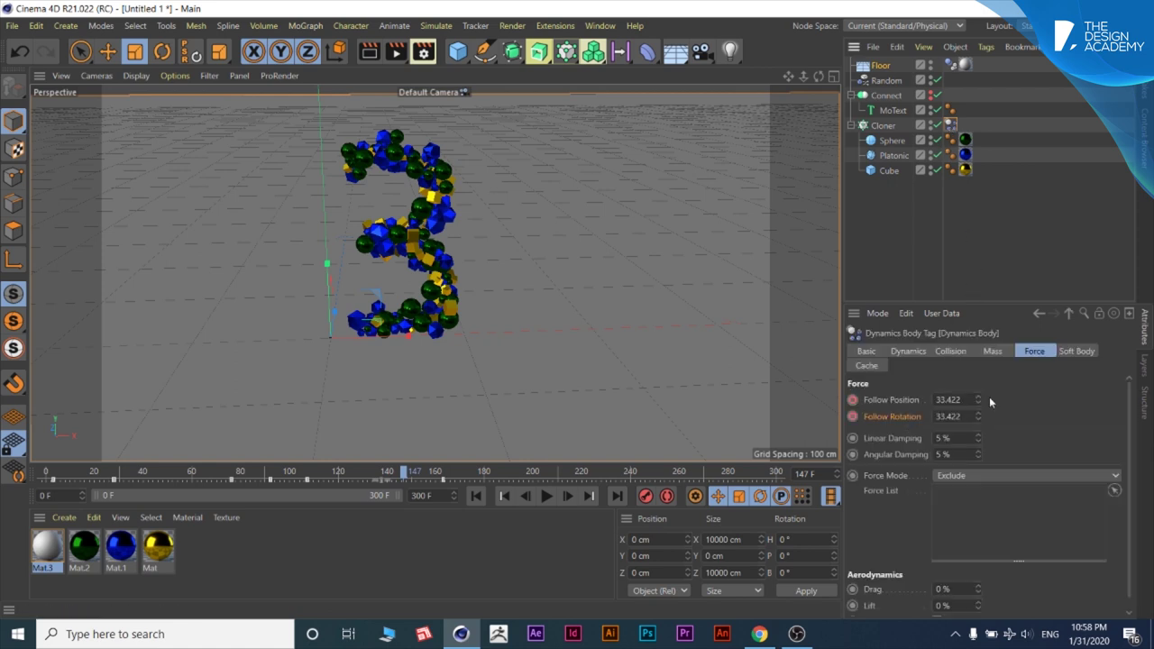
{"action": "left_click", "coordinate": [951, 399]}
{"action": "left_click", "coordinate": [851, 416]}
{"action": "left_click_drag", "start_coordinate": [403, 473], "coordinate": [268, 472]}
{"action": "left_click", "coordinate": [546, 496]}
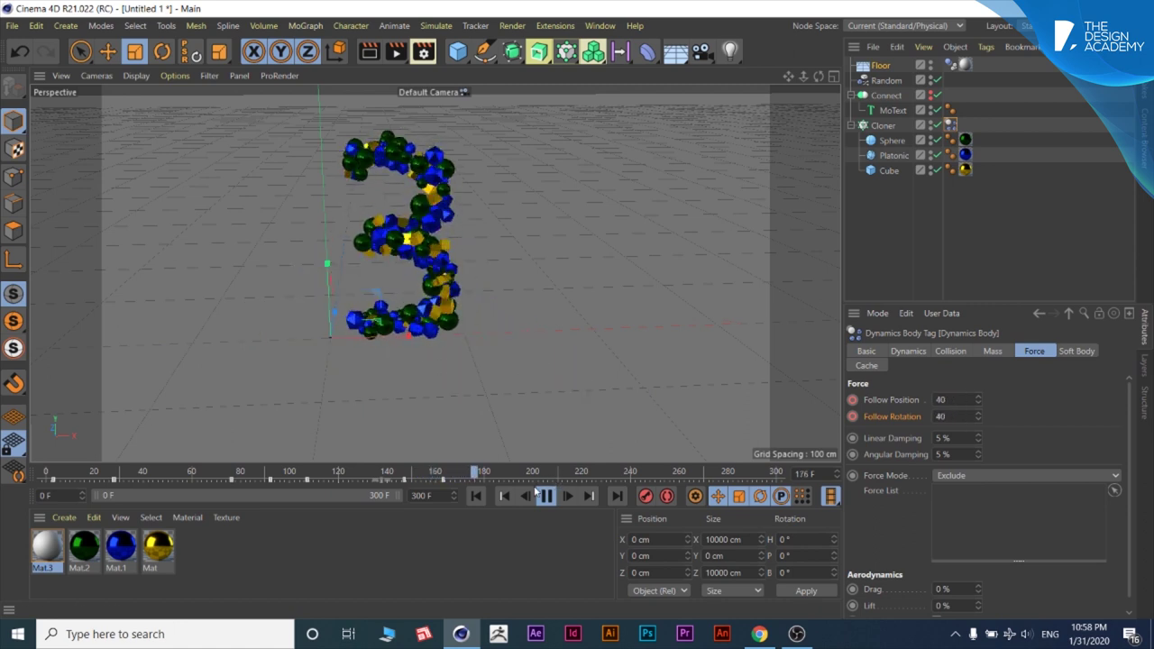
Step: Key Follow Rotation at 0 and play to frame 211 to watch the 3 scatter
{"action": "left_click", "coordinate": [490, 480]}
{"action": "type", "text": "0"}
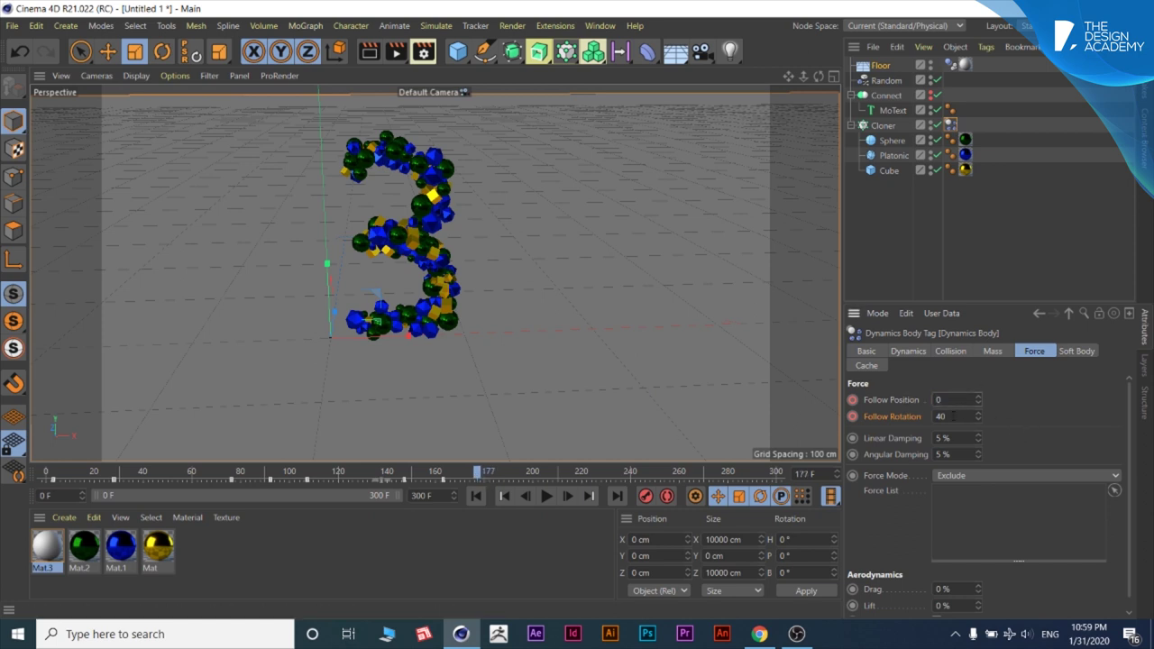
{"action": "left_click", "coordinate": [853, 416]}
{"action": "left_click", "coordinate": [546, 496]}
{"action": "left_click", "coordinate": [547, 496]}
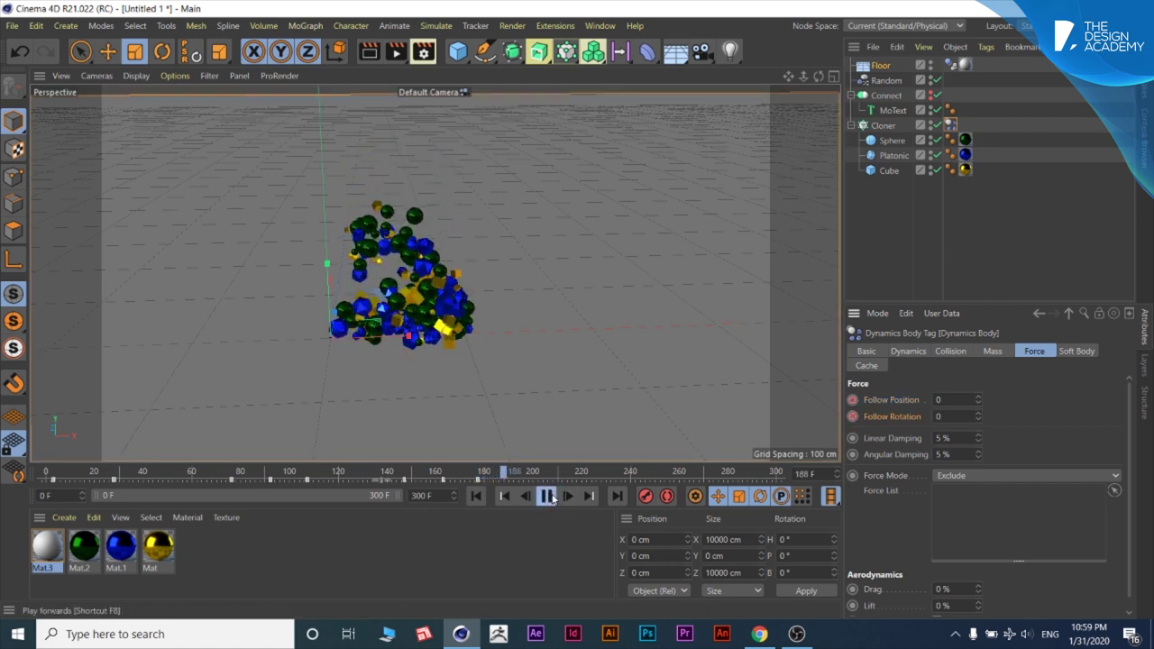
{"action": "left_click", "coordinate": [547, 496]}
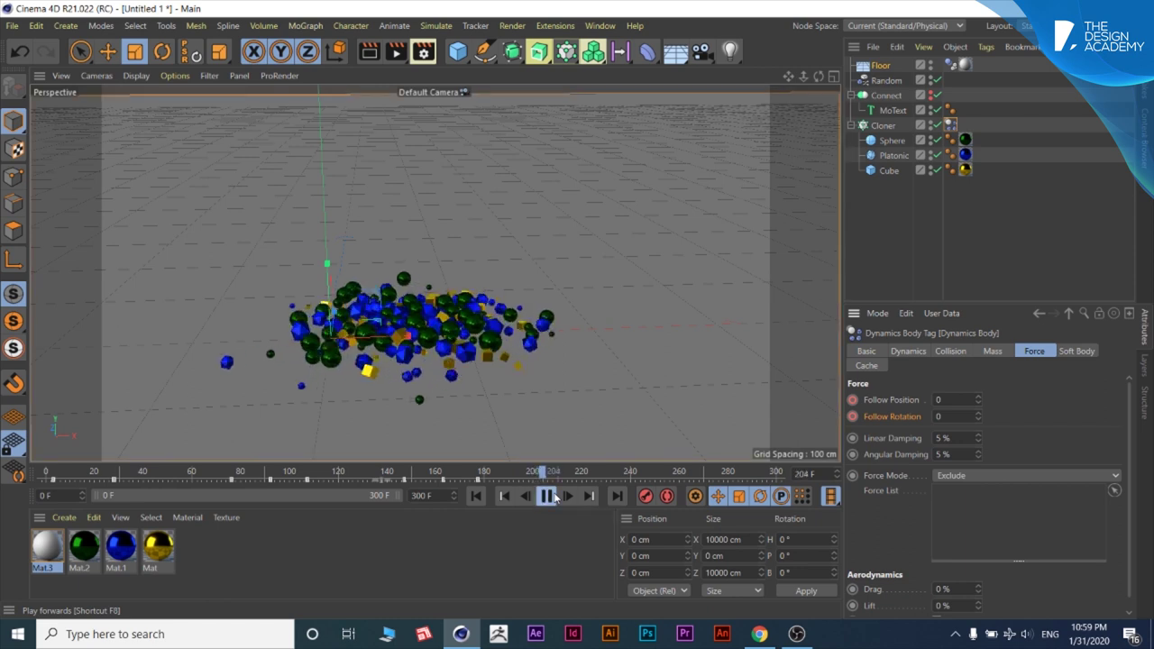
{"action": "left_click", "coordinate": [547, 497]}
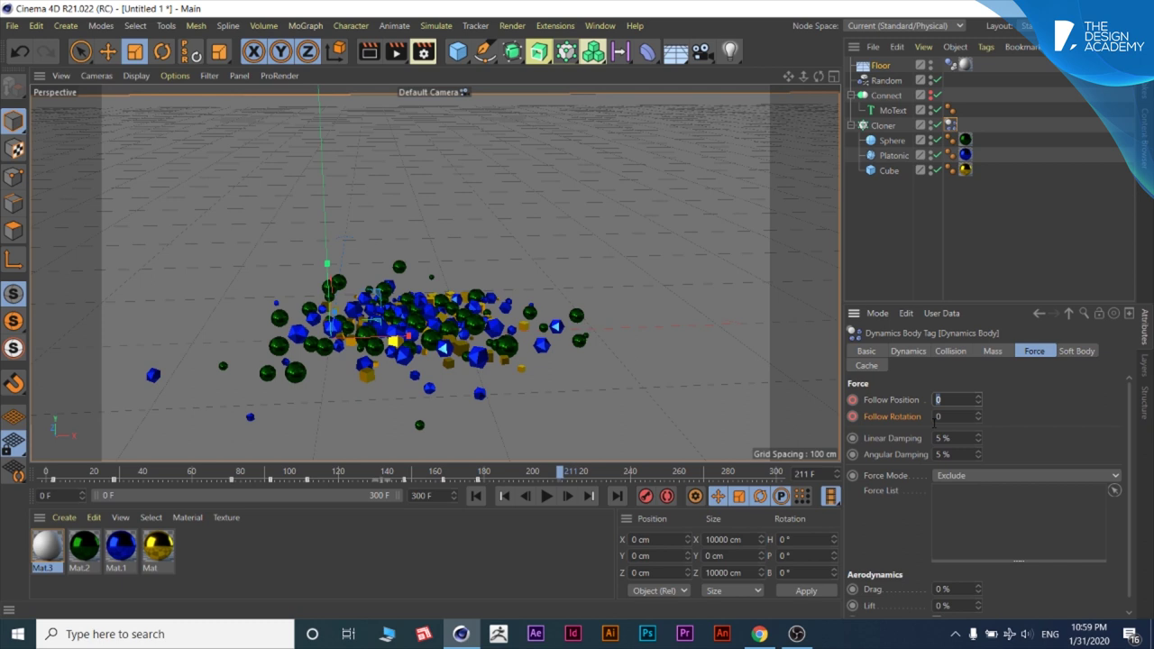
{"action": "key", "text": "Return"}
Step: Key Follow Rotation at 40 around frame 220 and replay from frame 149
{"action": "left_click_drag", "start_coordinate": [559, 473], "coordinate": [582, 474]}
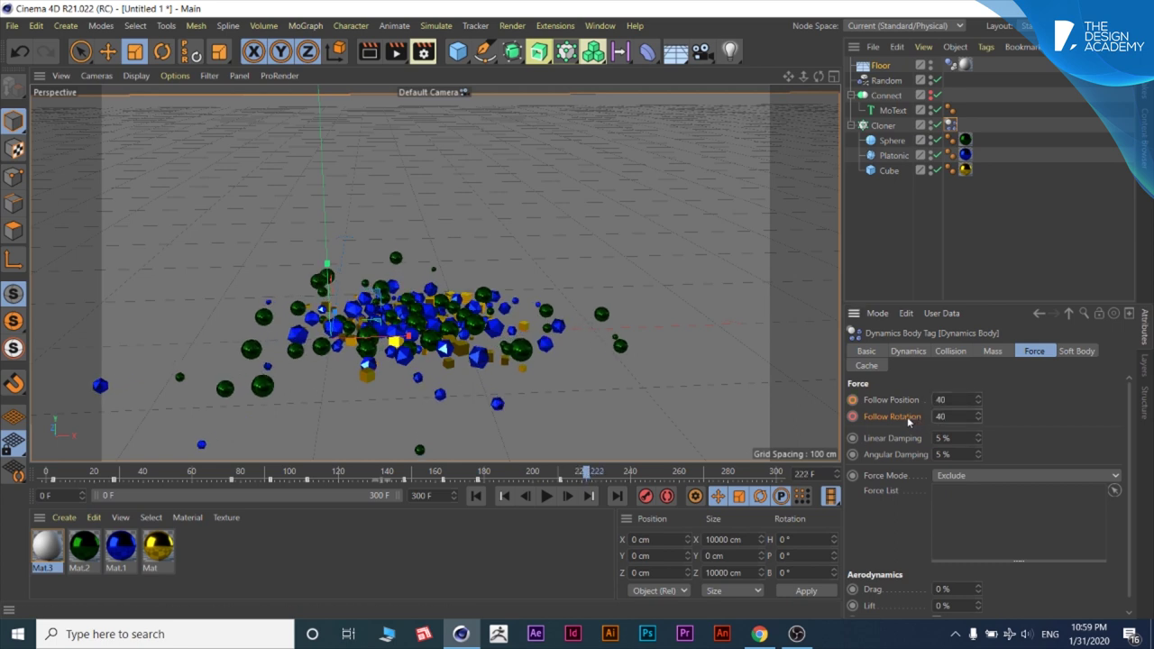
{"action": "left_click", "coordinate": [852, 416]}
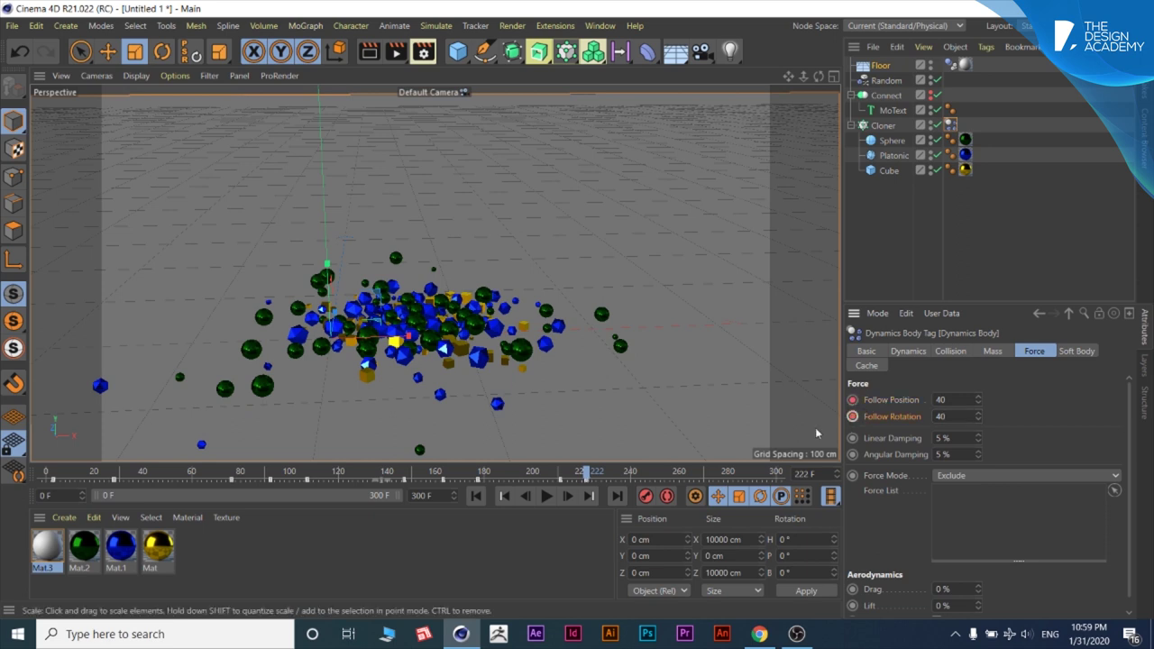
{"action": "left_click_drag", "start_coordinate": [590, 472], "coordinate": [584, 472]}
{"action": "left_click", "coordinate": [408, 472]}
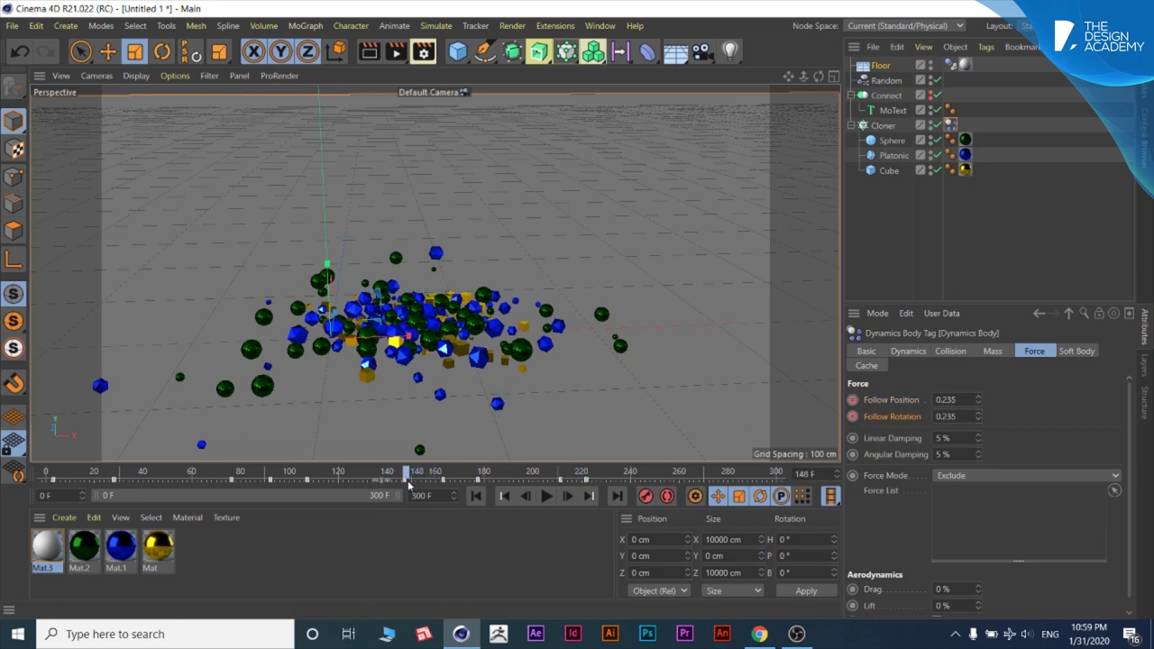
{"action": "left_click", "coordinate": [546, 496]}
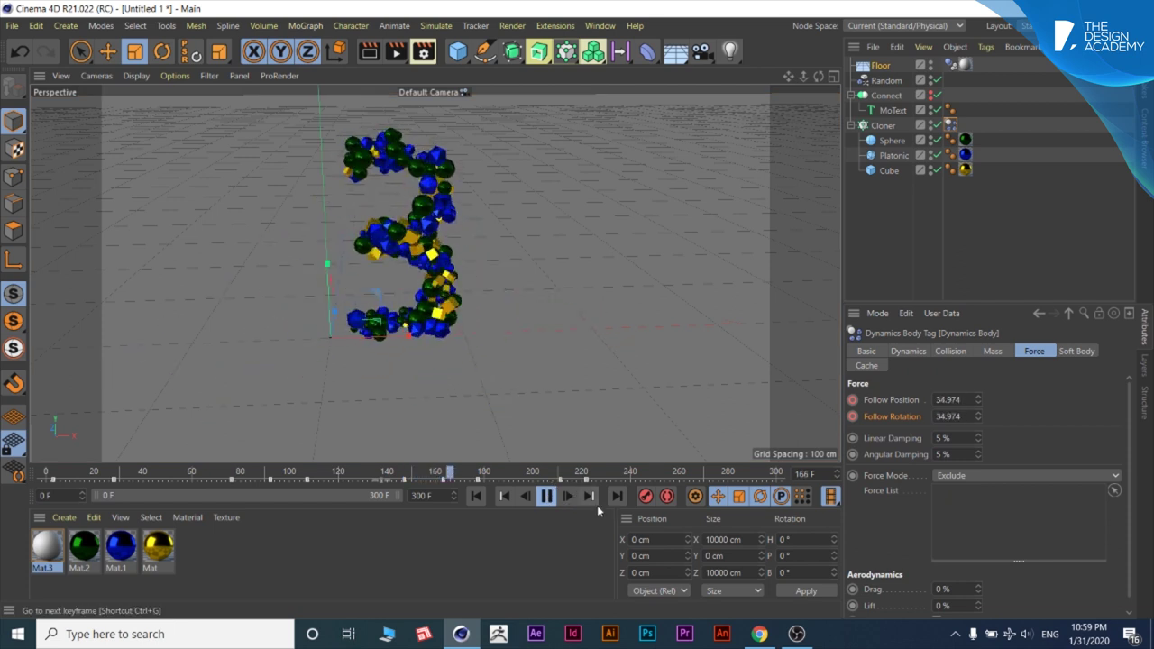
Step: Play to frame 270 and key Follow Rotation at 40 on the cloner's Dynamics Body tag
{"action": "left_click", "coordinate": [547, 496]}
{"action": "left_click", "coordinate": [547, 495]}
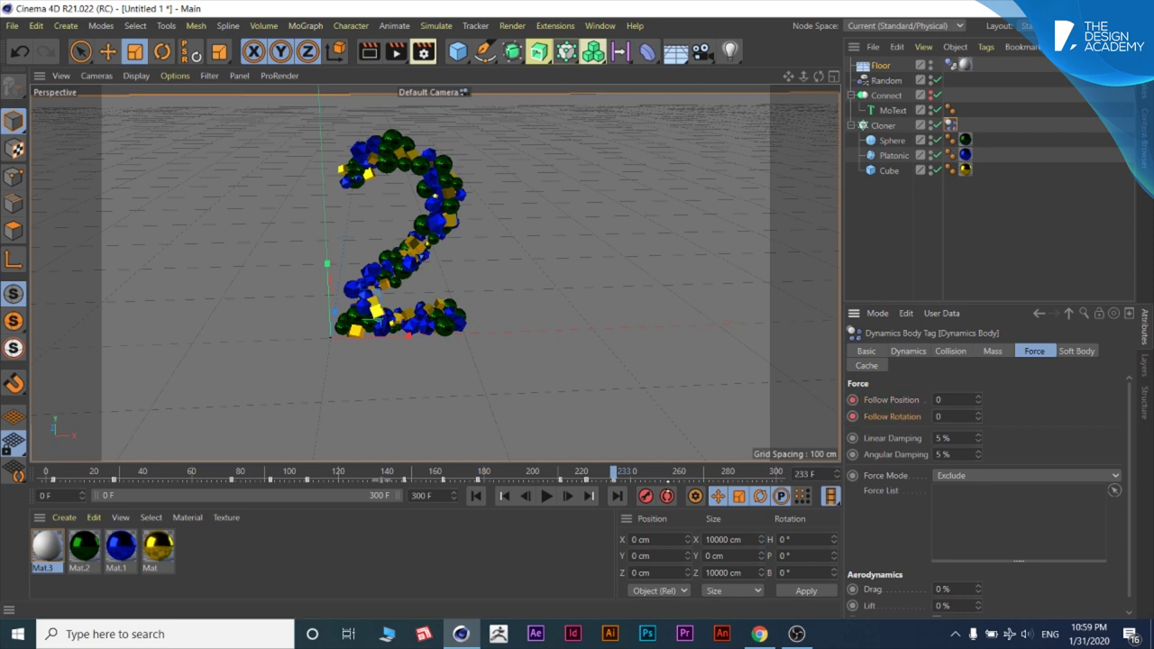
{"action": "key", "text": "9"}
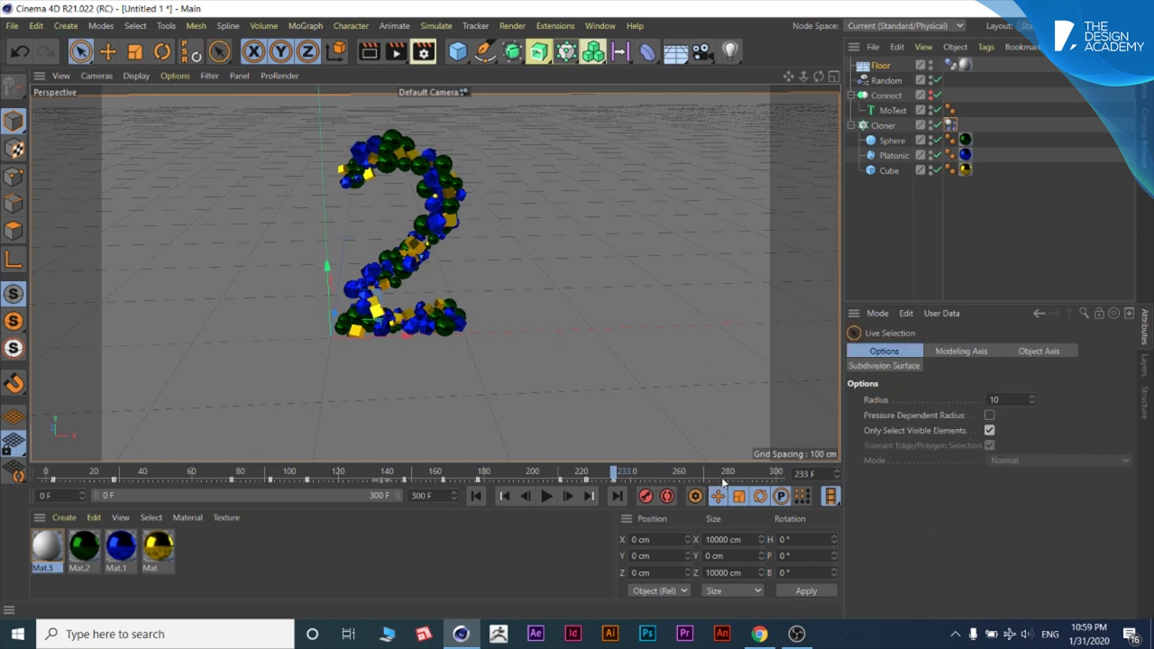
{"action": "left_click", "coordinate": [547, 496]}
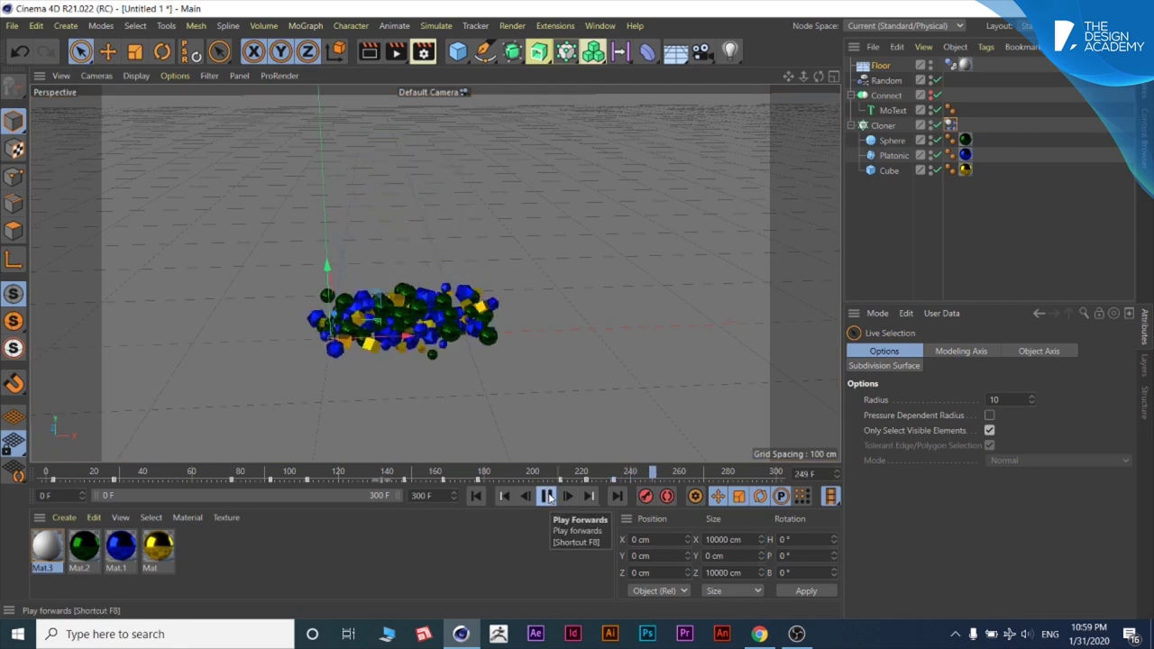
{"action": "left_click", "coordinate": [549, 497]}
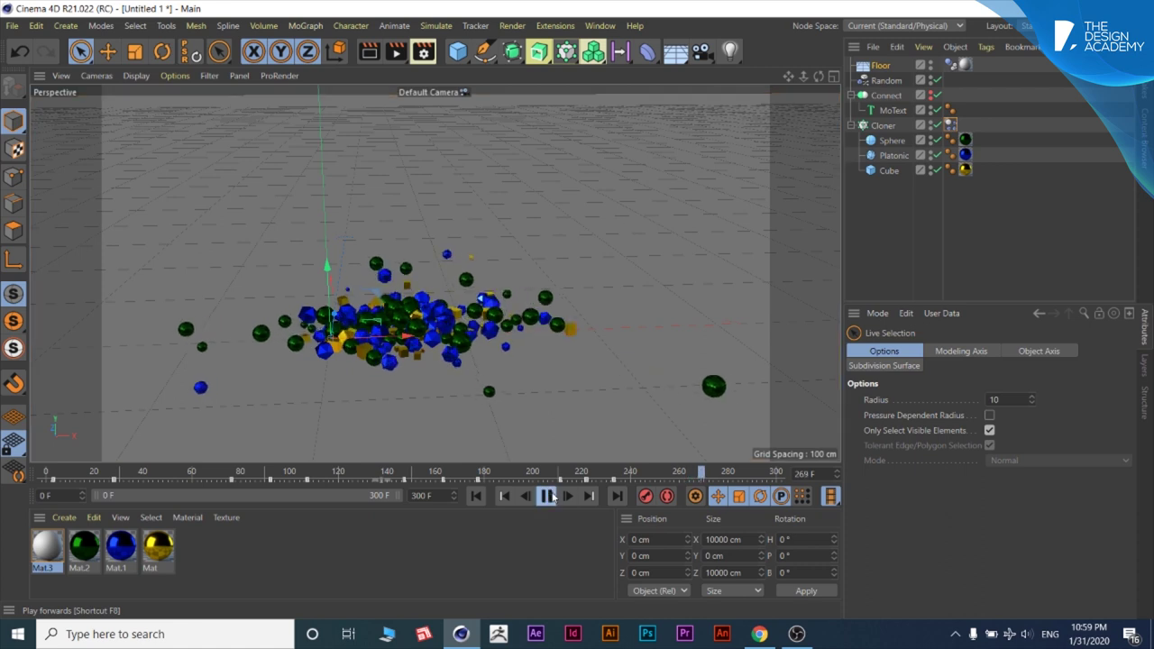
{"action": "left_click", "coordinate": [549, 497]}
{"action": "left_click", "coordinate": [950, 126]}
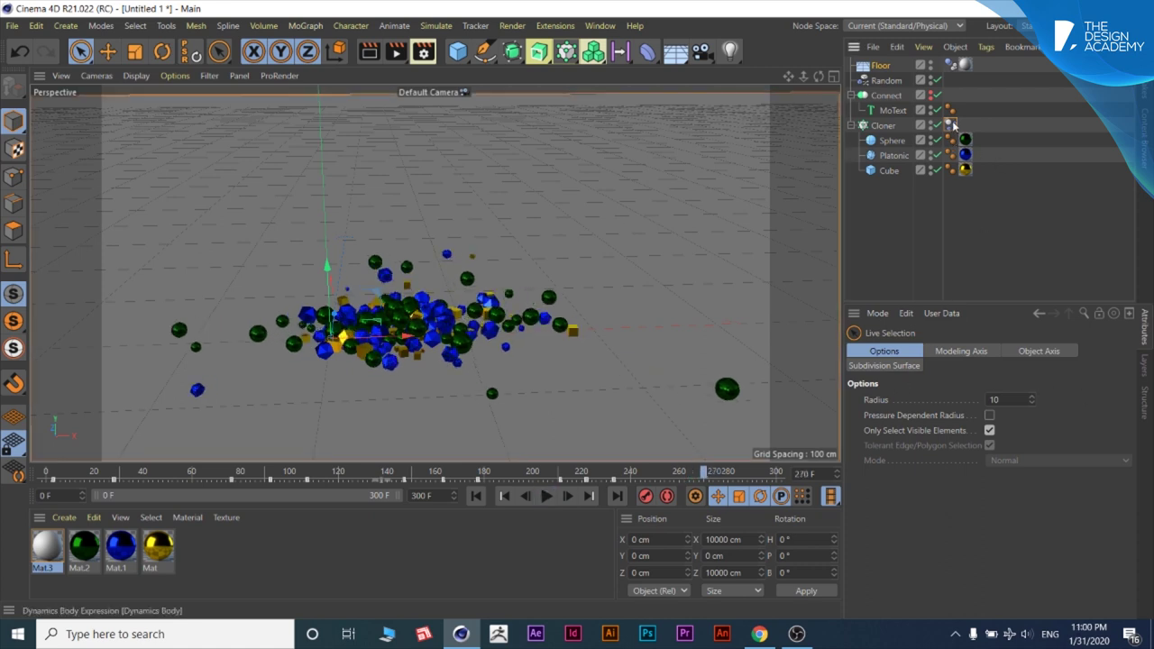
{"action": "left_click", "coordinate": [853, 416]}
{"action": "left_click", "coordinate": [730, 473]}
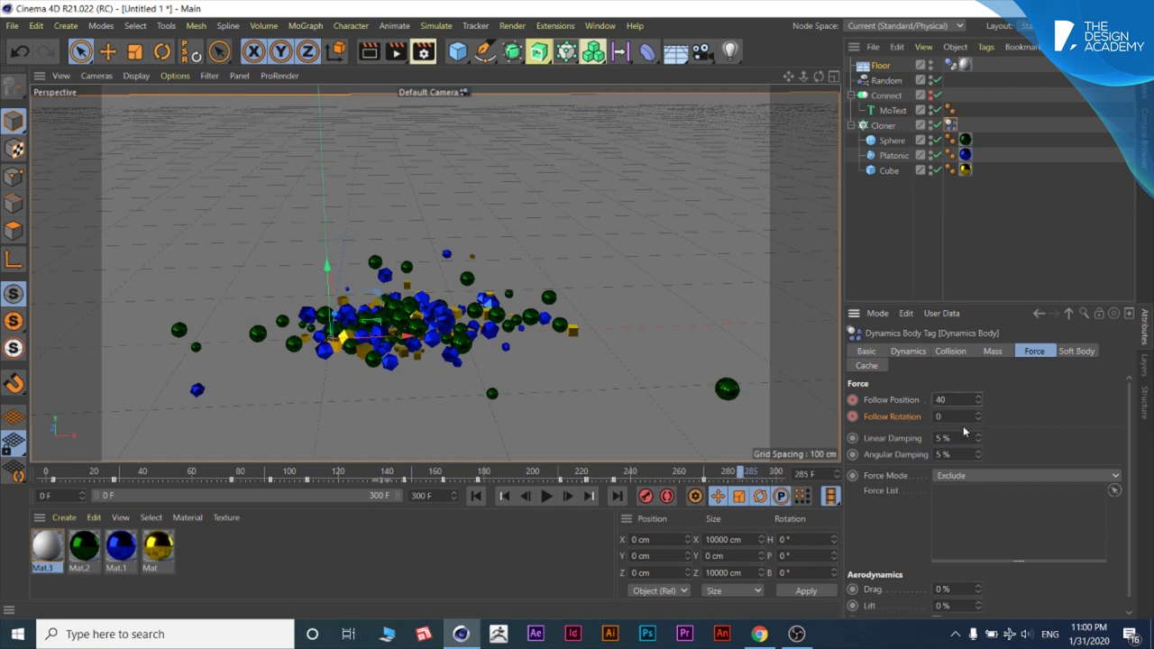
Step: Key Follow Rotation at frame 285 and test playback from frames 225, 293 and 278
{"action": "left_click", "coordinate": [853, 417]}
{"action": "left_click_drag", "start_coordinate": [652, 475], "coordinate": [595, 480]}
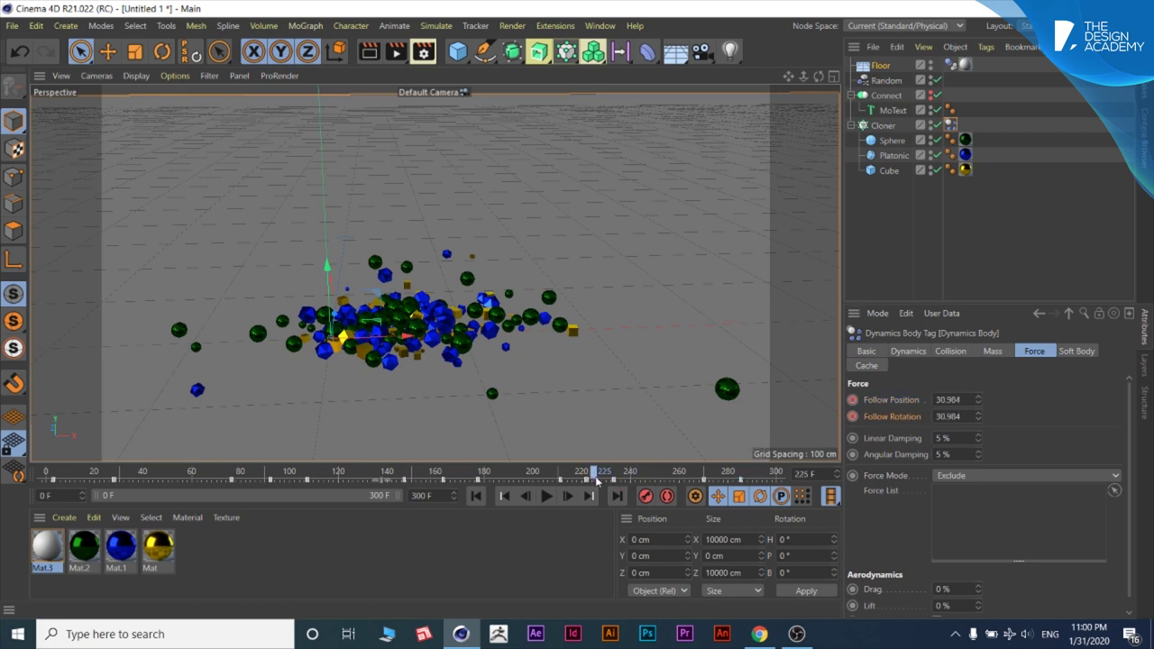
{"action": "left_click", "coordinate": [547, 496]}
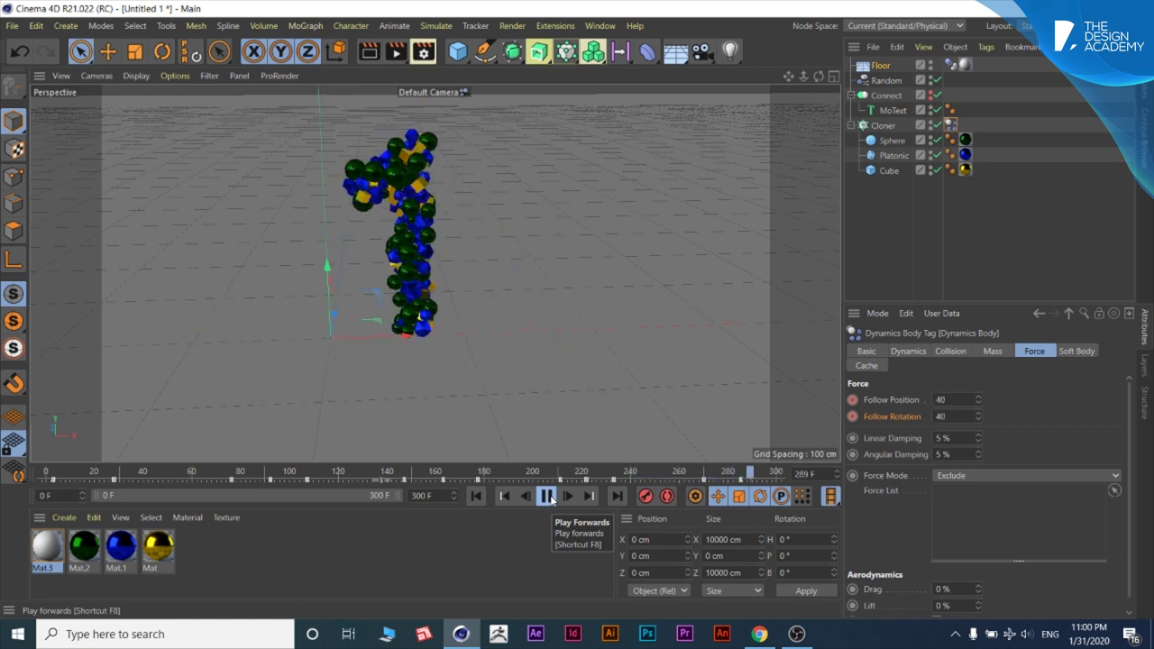
{"action": "left_click", "coordinate": [548, 495]}
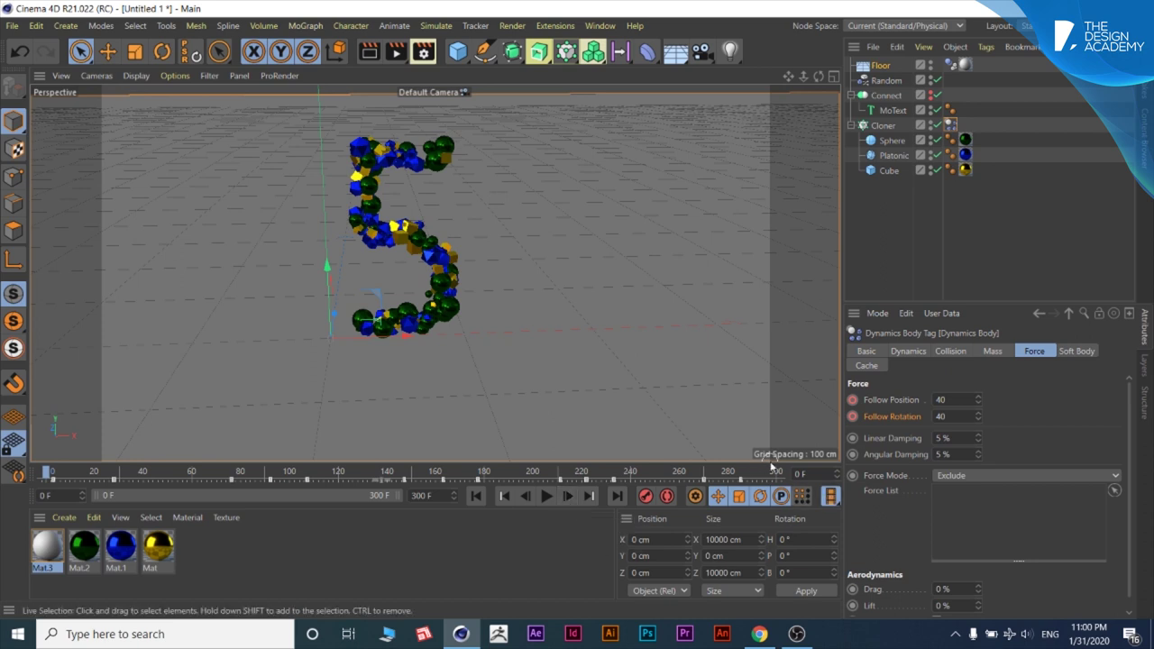
{"action": "left_click", "coordinate": [760, 472]}
{"action": "left_click", "coordinate": [549, 498]}
{"action": "left_click", "coordinate": [549, 497]}
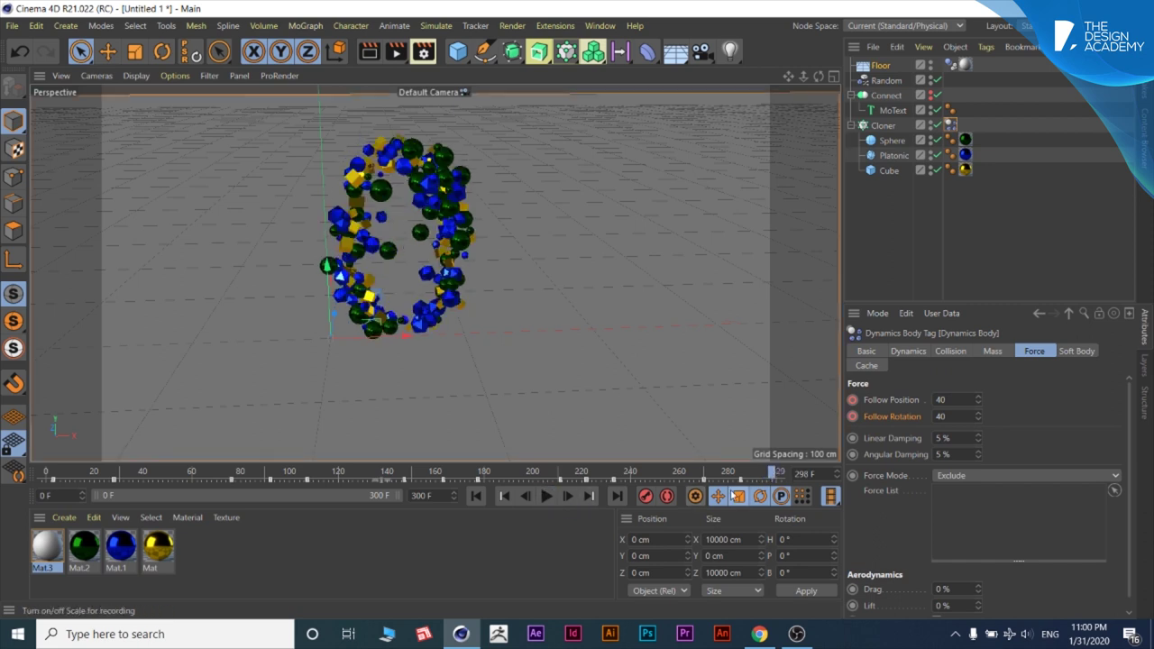
{"action": "left_click_drag", "start_coordinate": [752, 473], "coordinate": [727, 472]}
{"action": "left_click", "coordinate": [548, 497]}
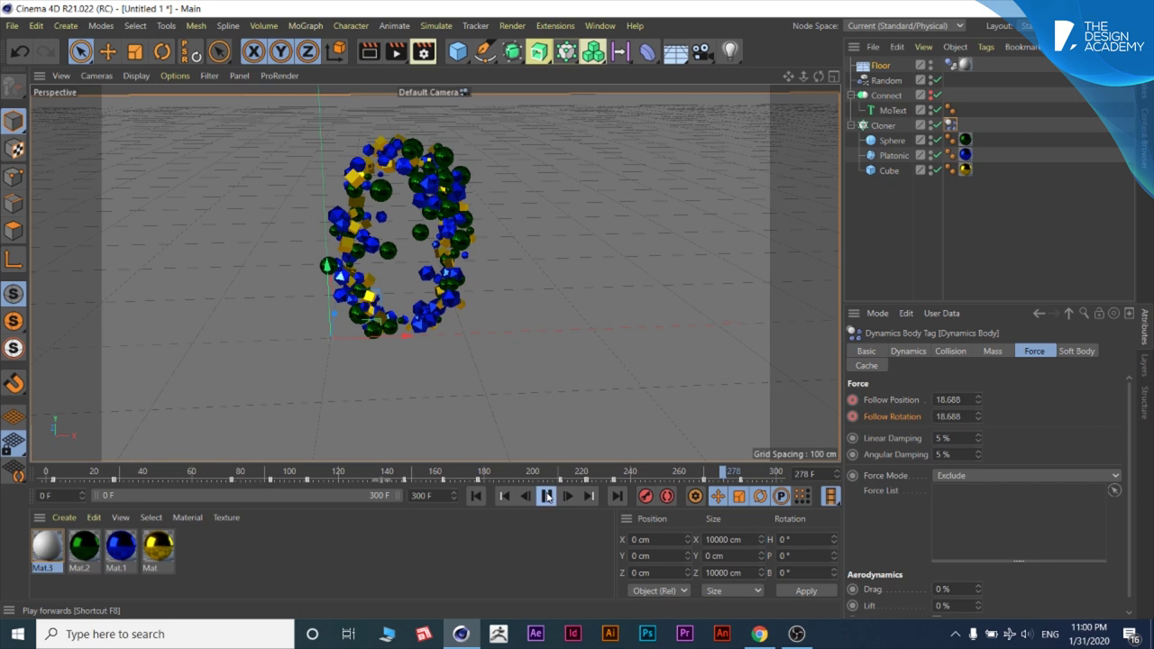
{"action": "left_click", "coordinate": [548, 497]}
{"action": "left_click", "coordinate": [546, 496]}
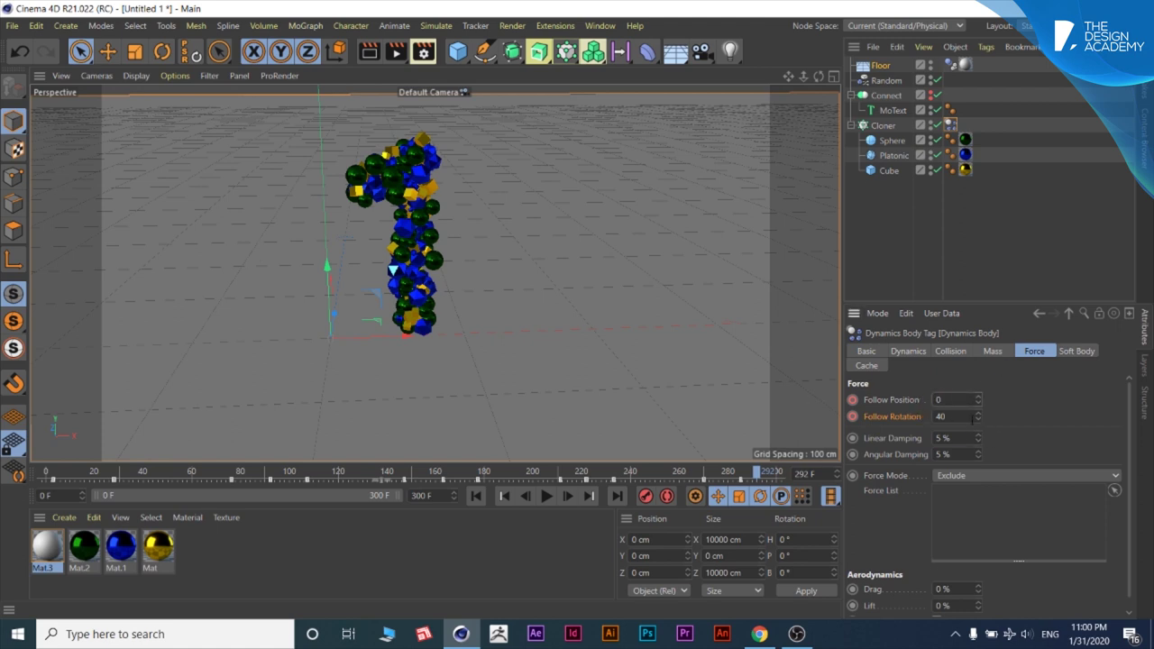
Step: Key Follow Rotation at frame 292 and replay from frames 269 and 248 to re-simulate
{"action": "left_click", "coordinate": [853, 417]}
{"action": "left_click_drag", "start_coordinate": [760, 473], "coordinate": [702, 474]}
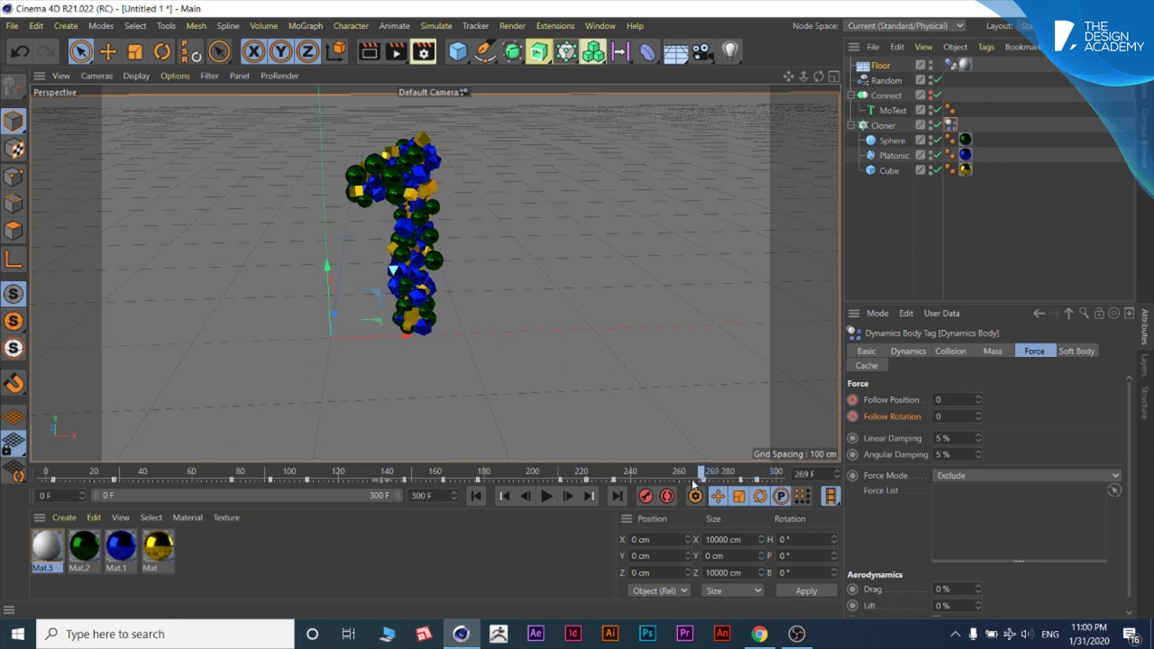
{"action": "key", "text": "F8"}
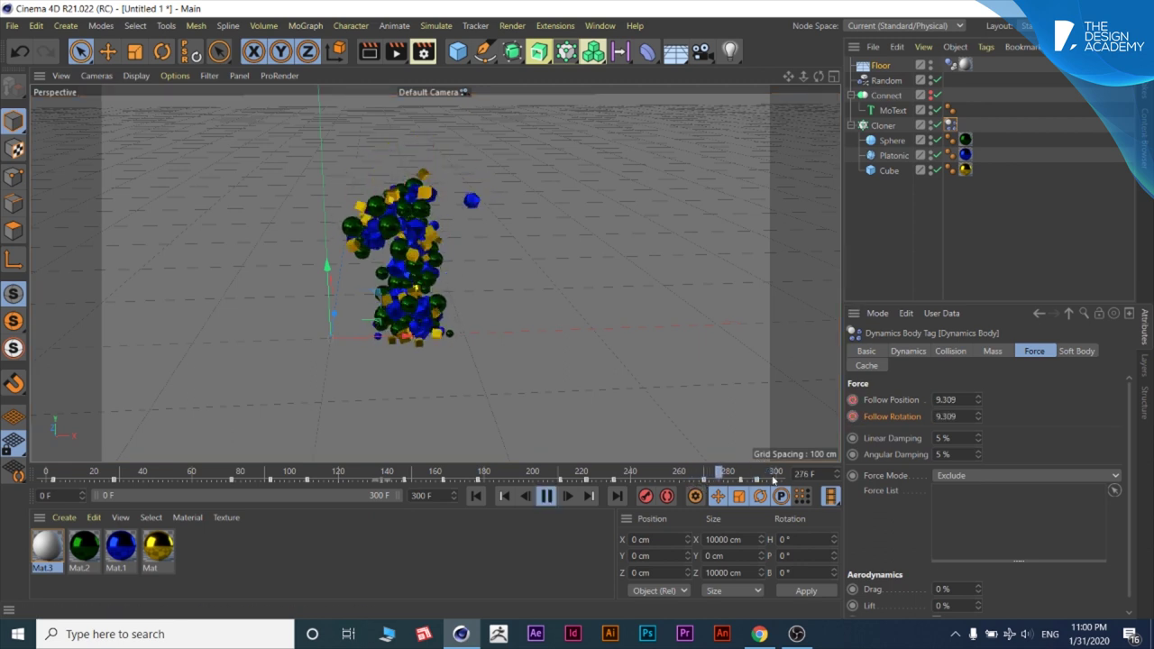
{"action": "key", "text": "F8"}
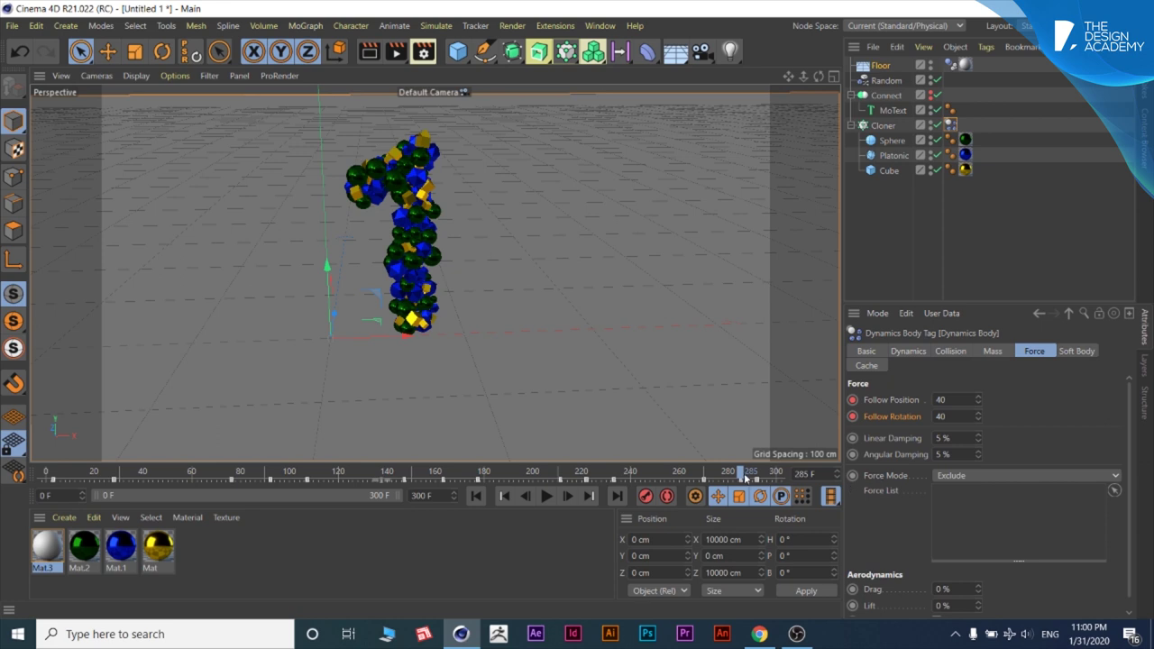
{"action": "left_click_drag", "start_coordinate": [745, 478], "coordinate": [649, 475]}
{"action": "key", "text": "F8"}
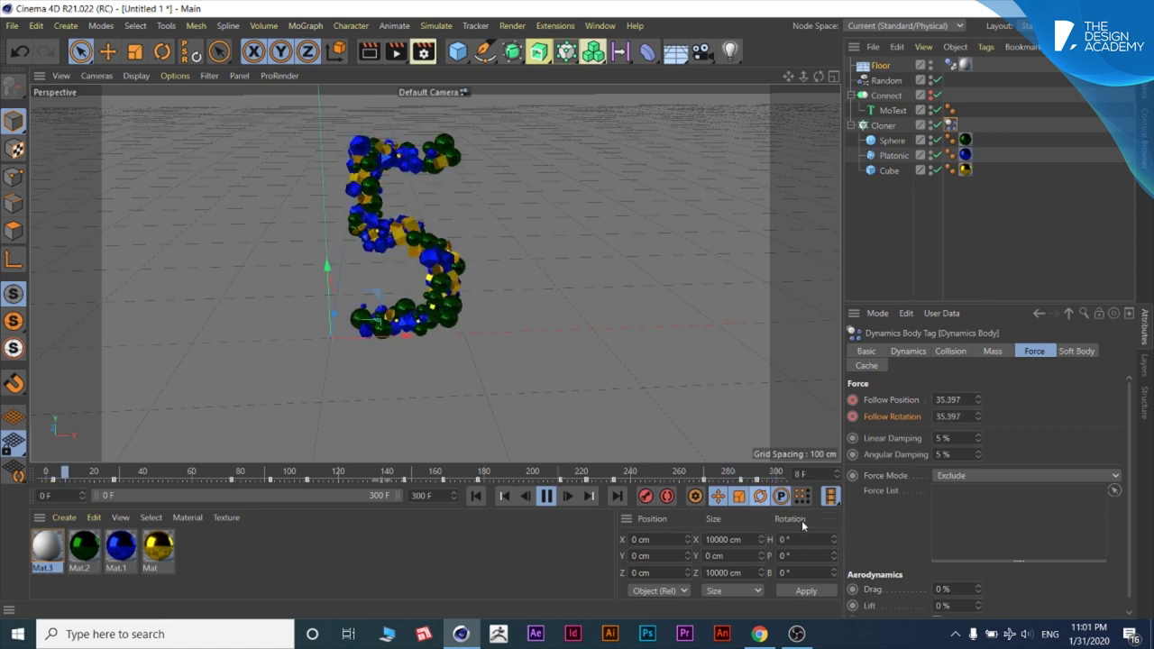
Step: Stop at frame 20, inspect the 0-value Follow key at frame 293, then return to frame 1
{"action": "left_click", "coordinate": [545, 497]}
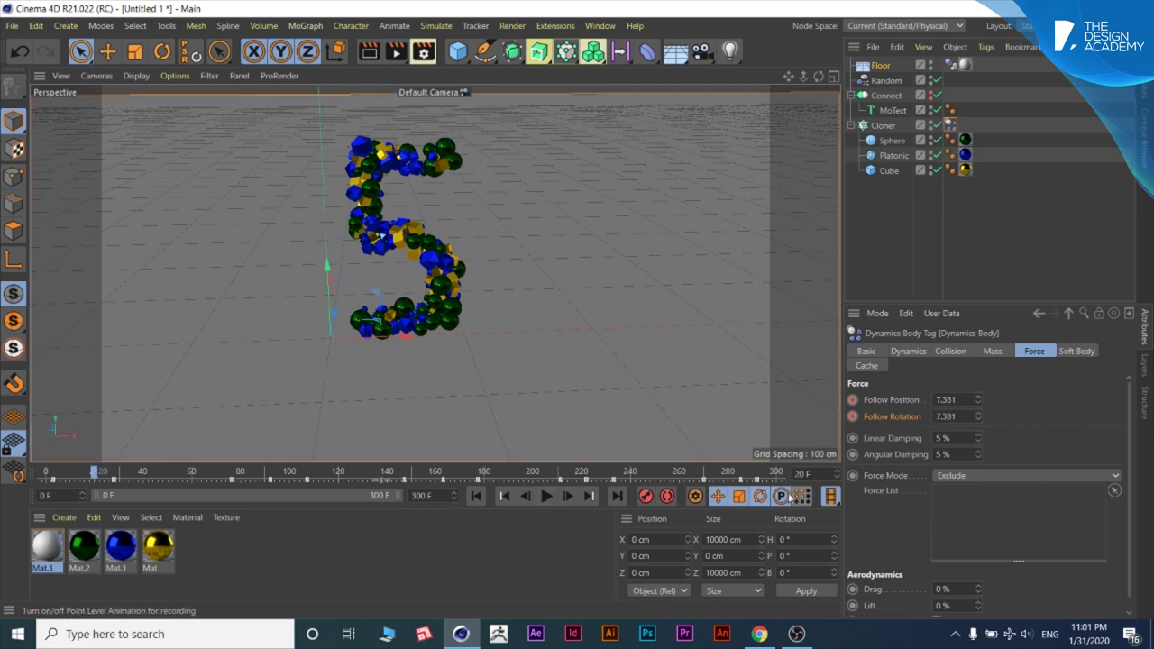
{"action": "right_click", "coordinate": [757, 483]}
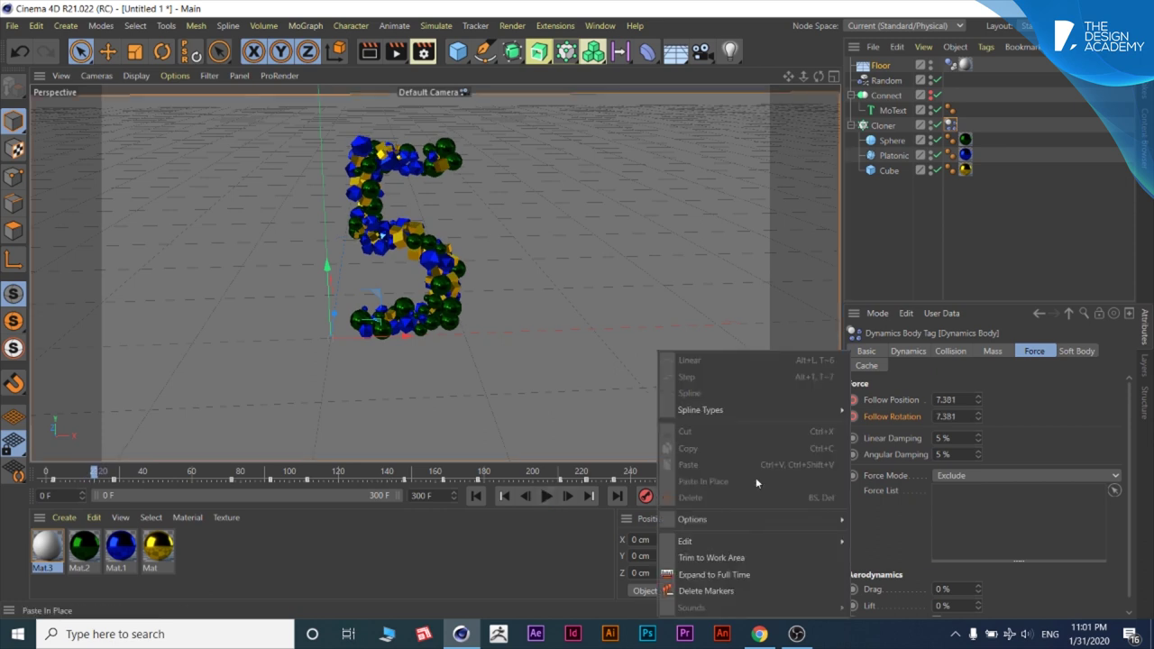
{"action": "left_click", "coordinate": [648, 478]}
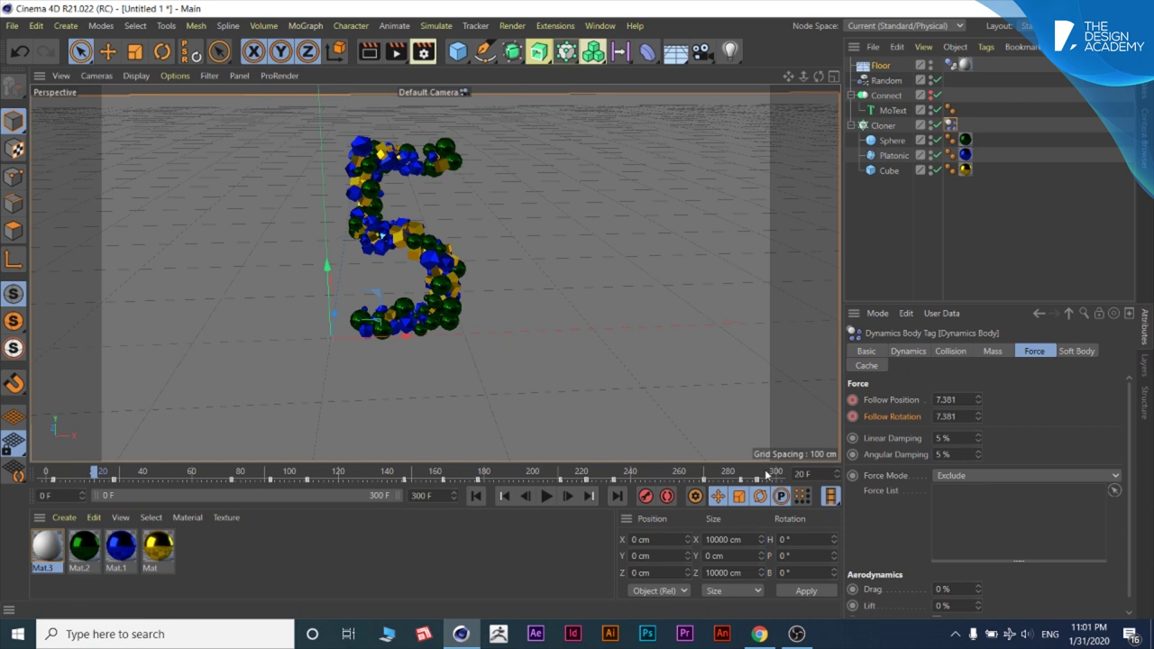
{"action": "left_click", "coordinate": [759, 480]}
{"action": "right_click", "coordinate": [759, 480]}
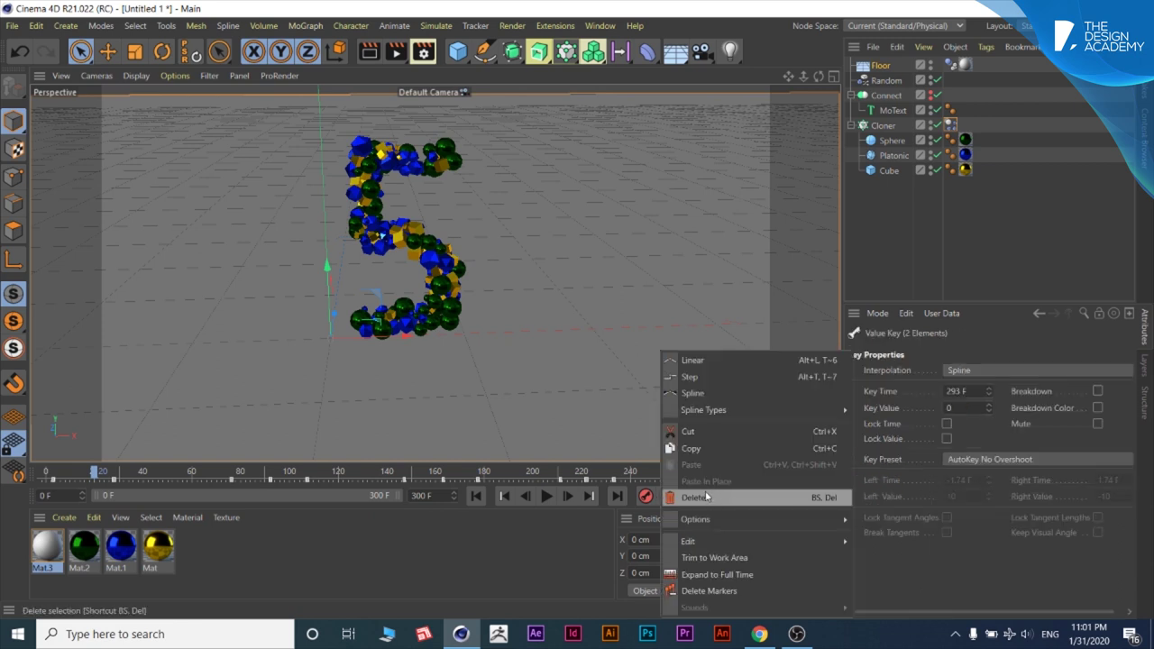
{"action": "left_click", "coordinate": [759, 496]}
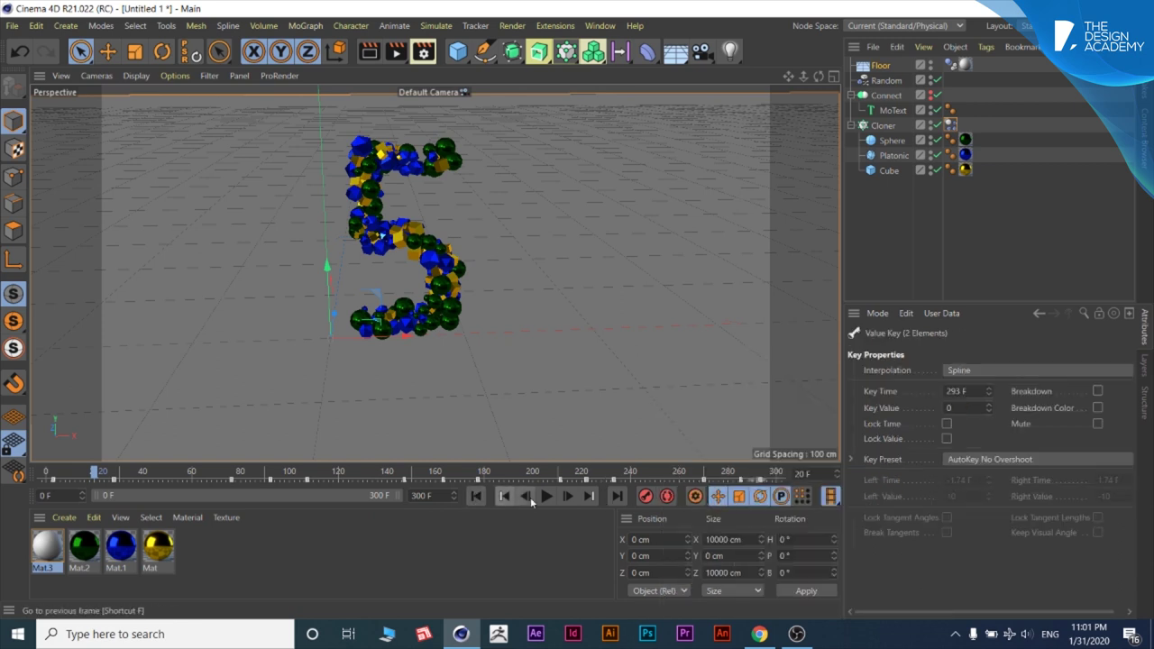
{"action": "left_click", "coordinate": [489, 501]}
{"action": "left_click", "coordinate": [567, 495]}
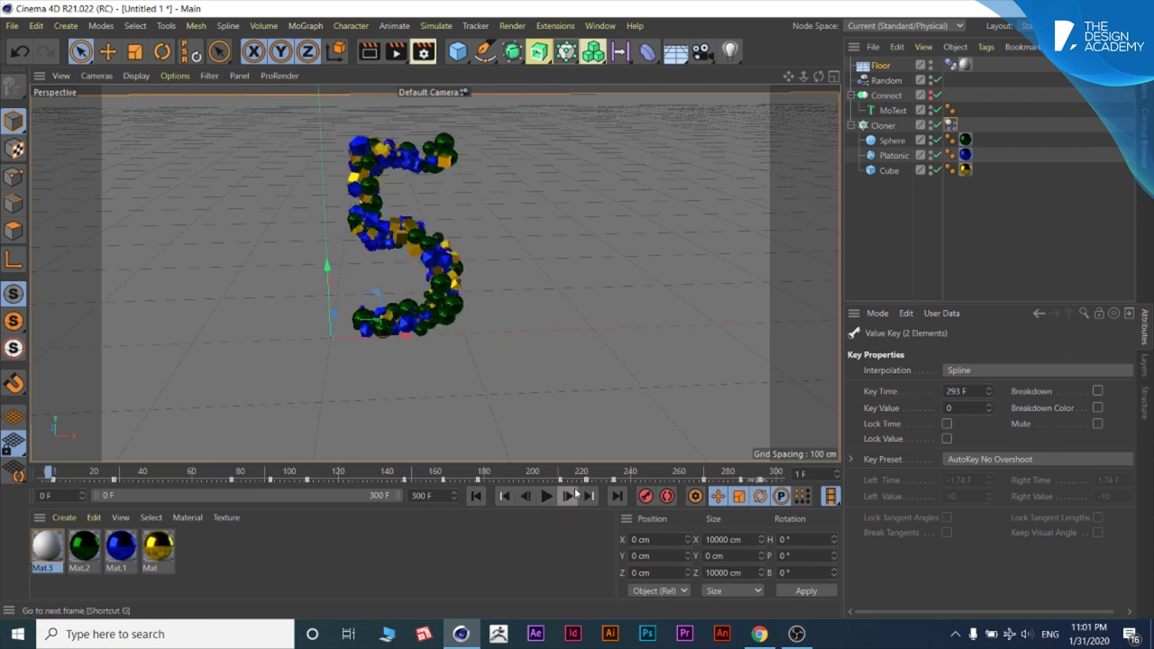
Step: Play the countdown from frame 1 and select the key at frame 293
{"action": "left_click", "coordinate": [547, 496]}
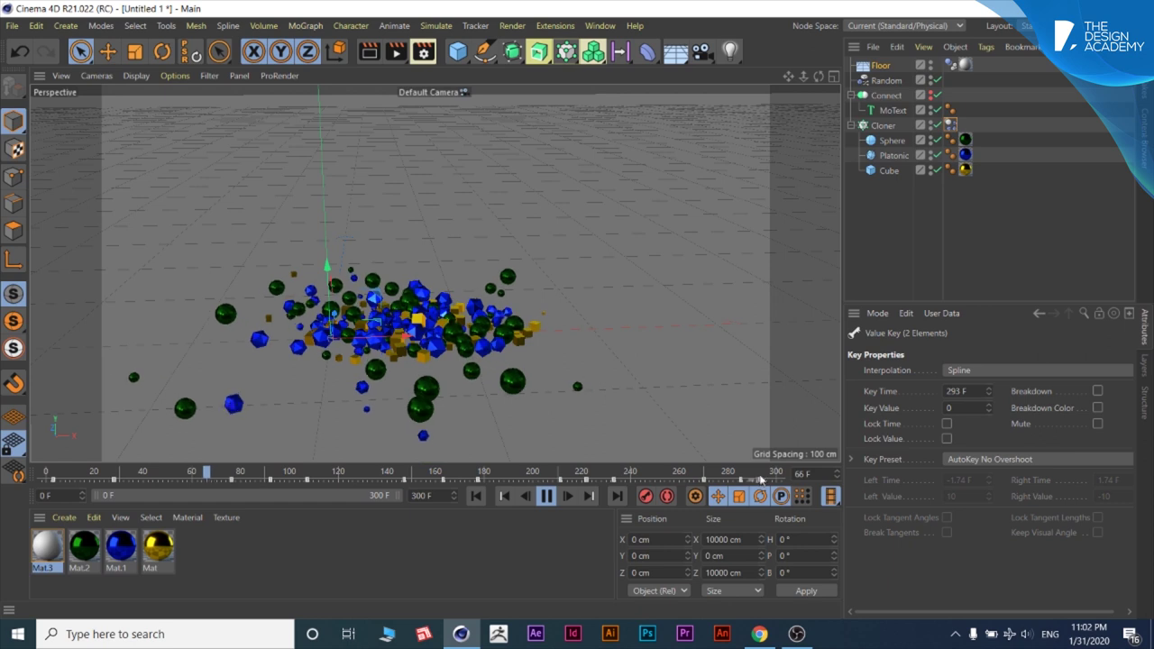
{"action": "left_click", "coordinate": [760, 475]}
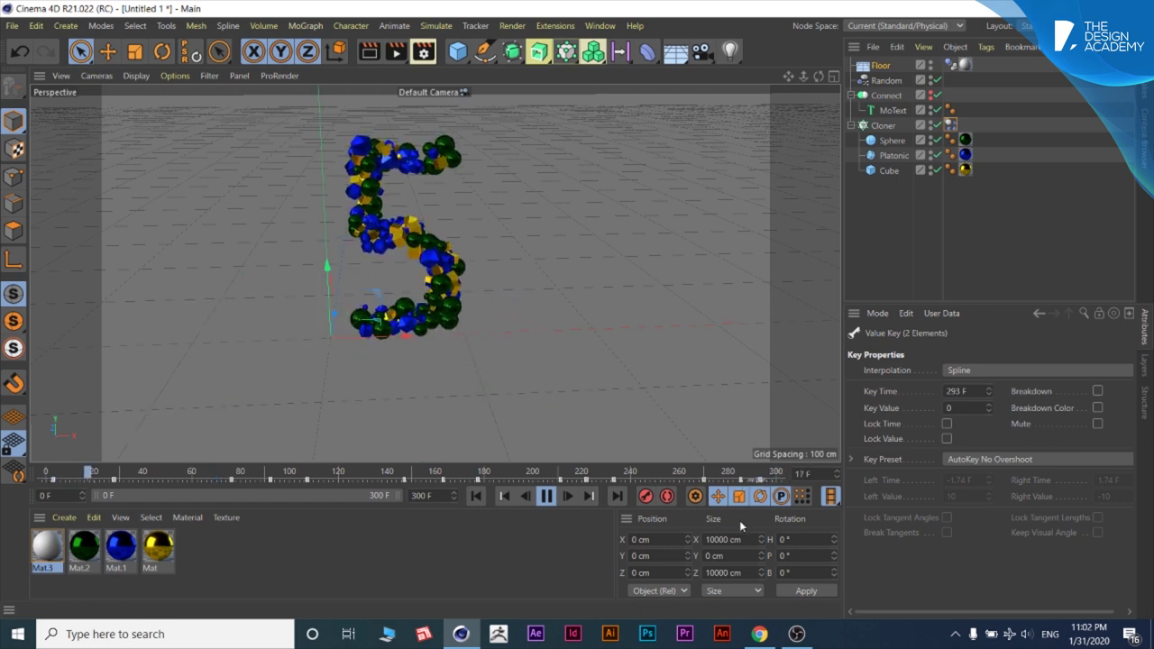
{"action": "key", "text": "F8"}
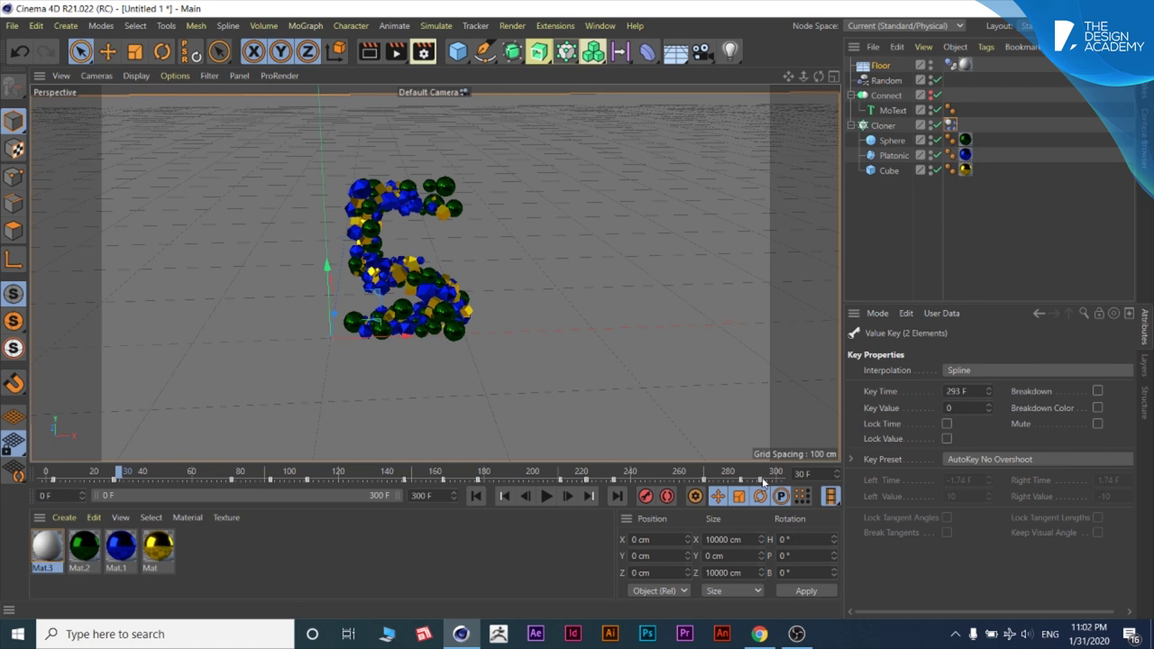
Step: Delete the key at frame 293, replay from frame 273, and bring up Render Settings
{"action": "right_click", "coordinate": [760, 484]}
{"action": "left_click", "coordinate": [731, 496]}
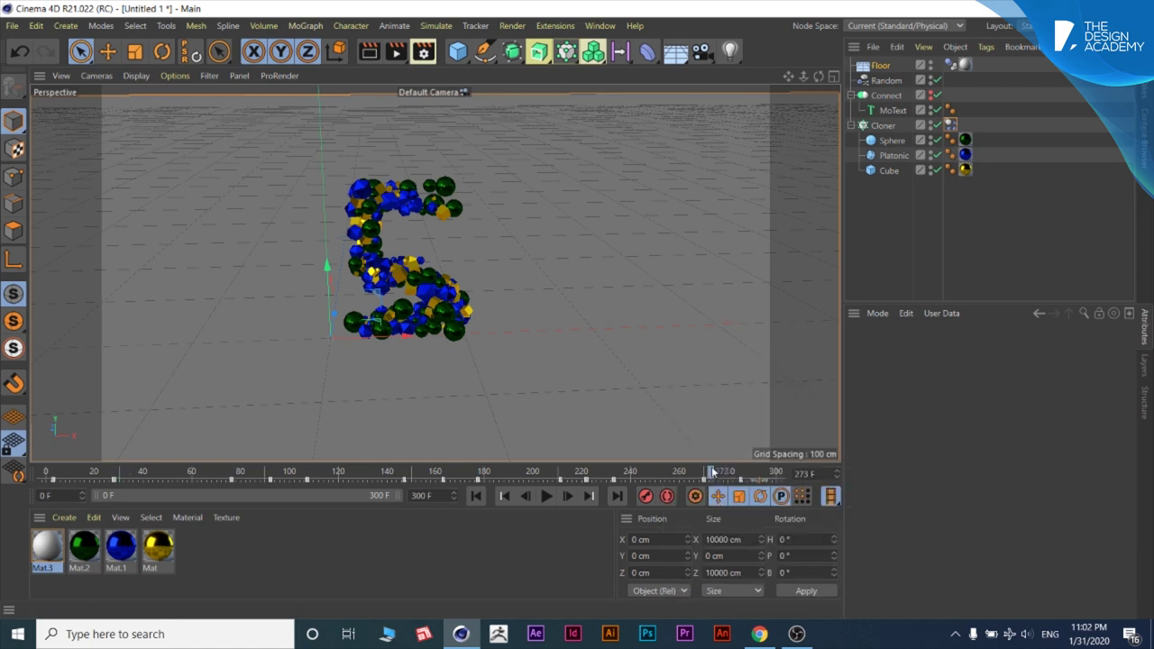
{"action": "left_click", "coordinate": [547, 496]}
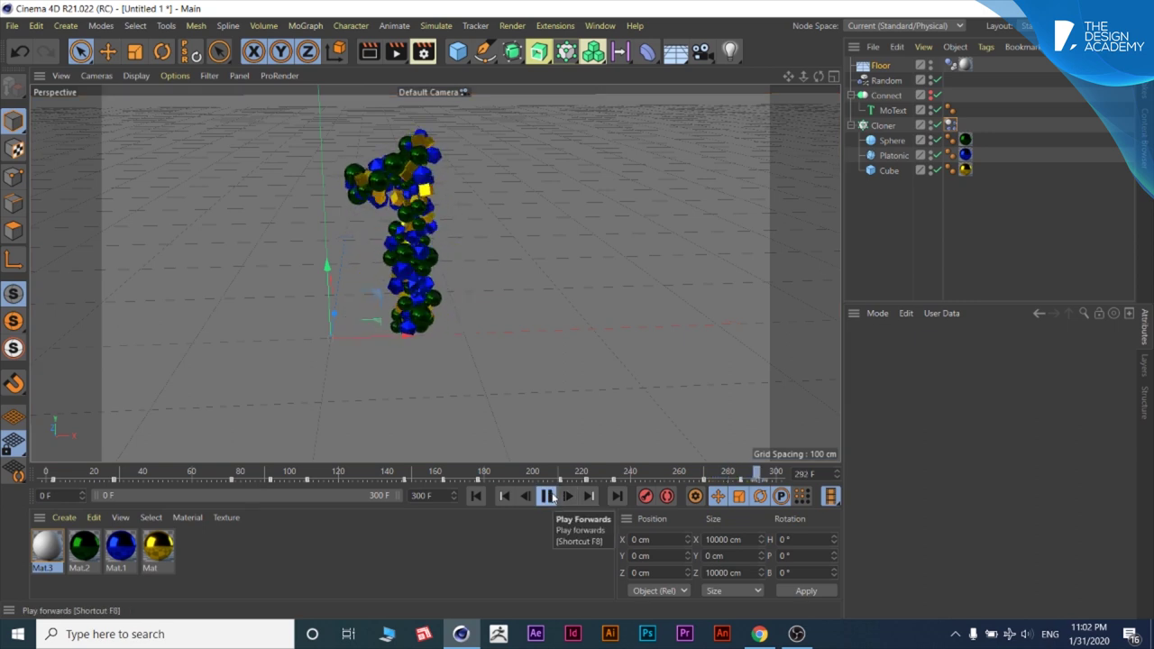
{"action": "left_click", "coordinate": [548, 495]}
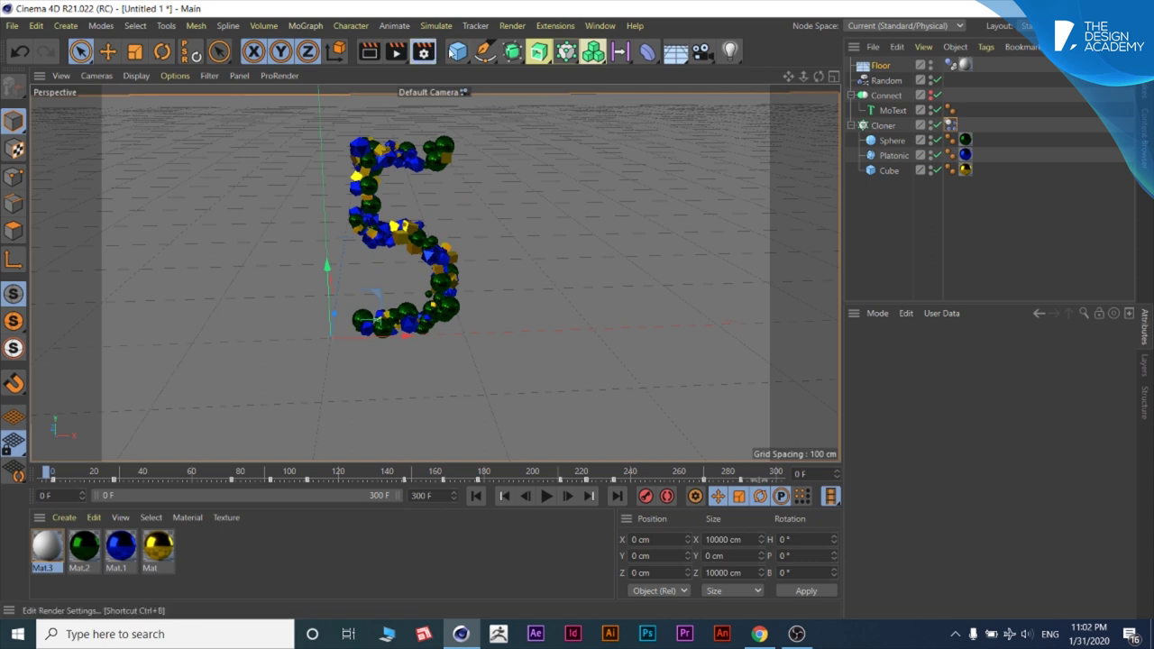
{"action": "left_click", "coordinate": [424, 51]}
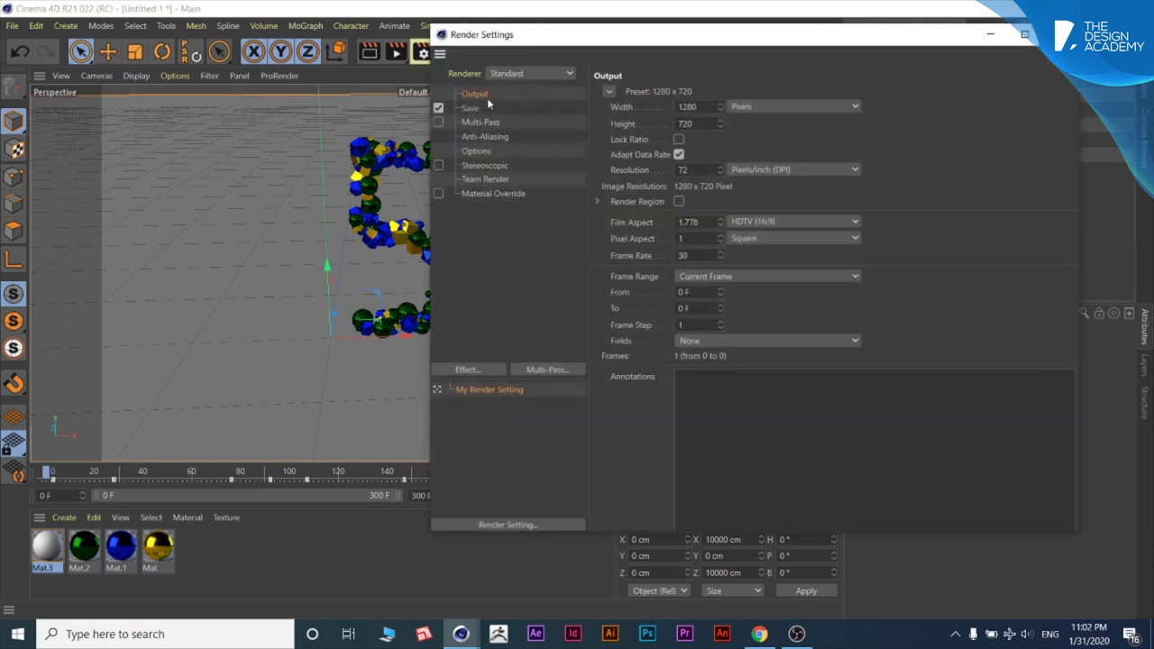